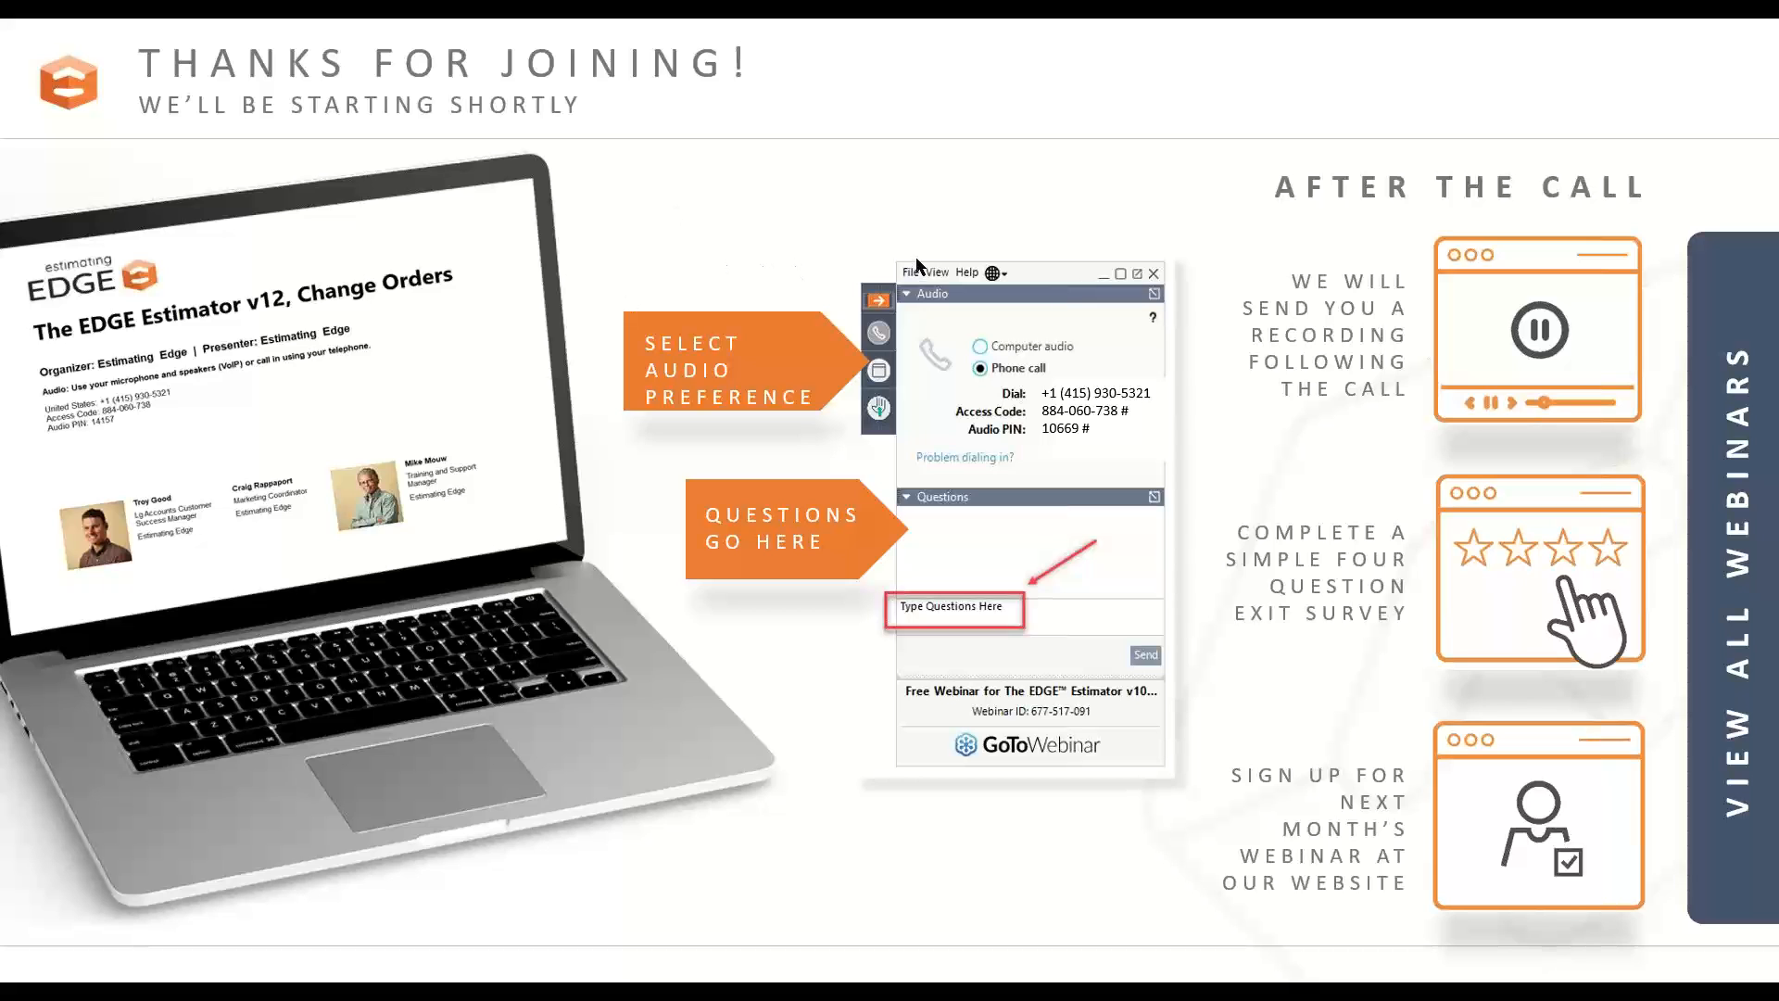
- Switch to The EDGE and copy Scenario 1 with its measured and entered quantities, assigned drawing colors and styles, details and multipliers
key(alt+Tab)
click(984, 311)
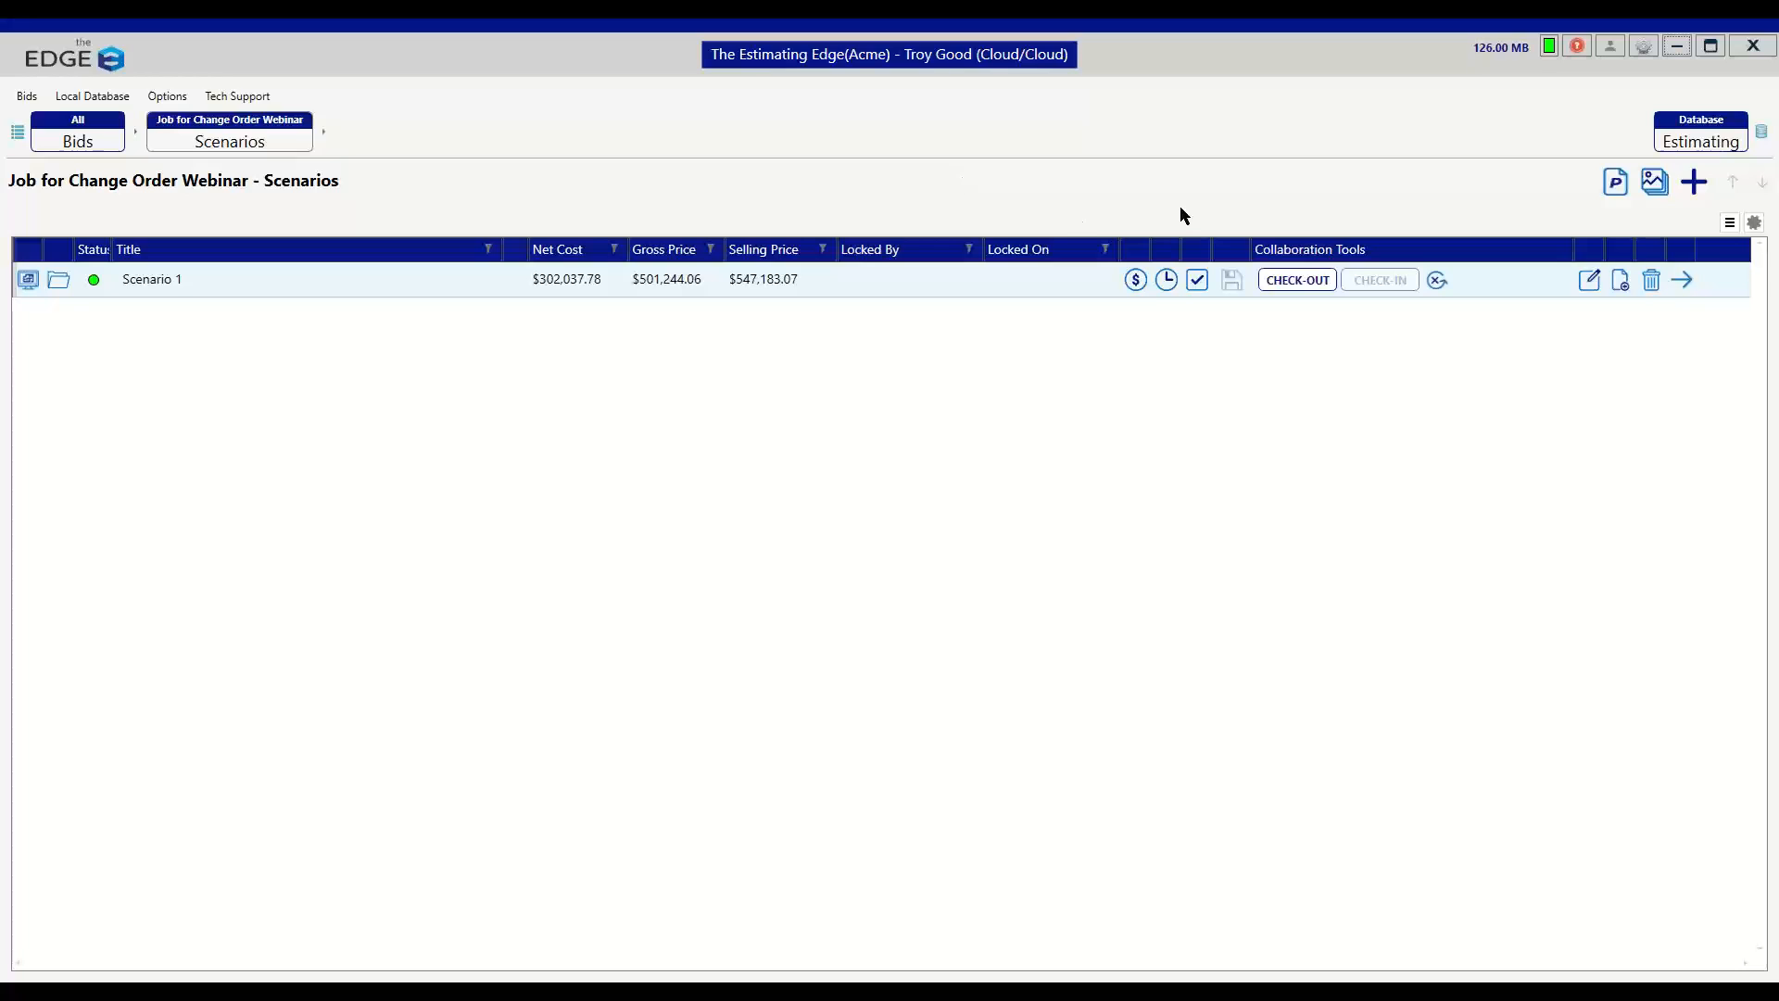
click(1627, 283)
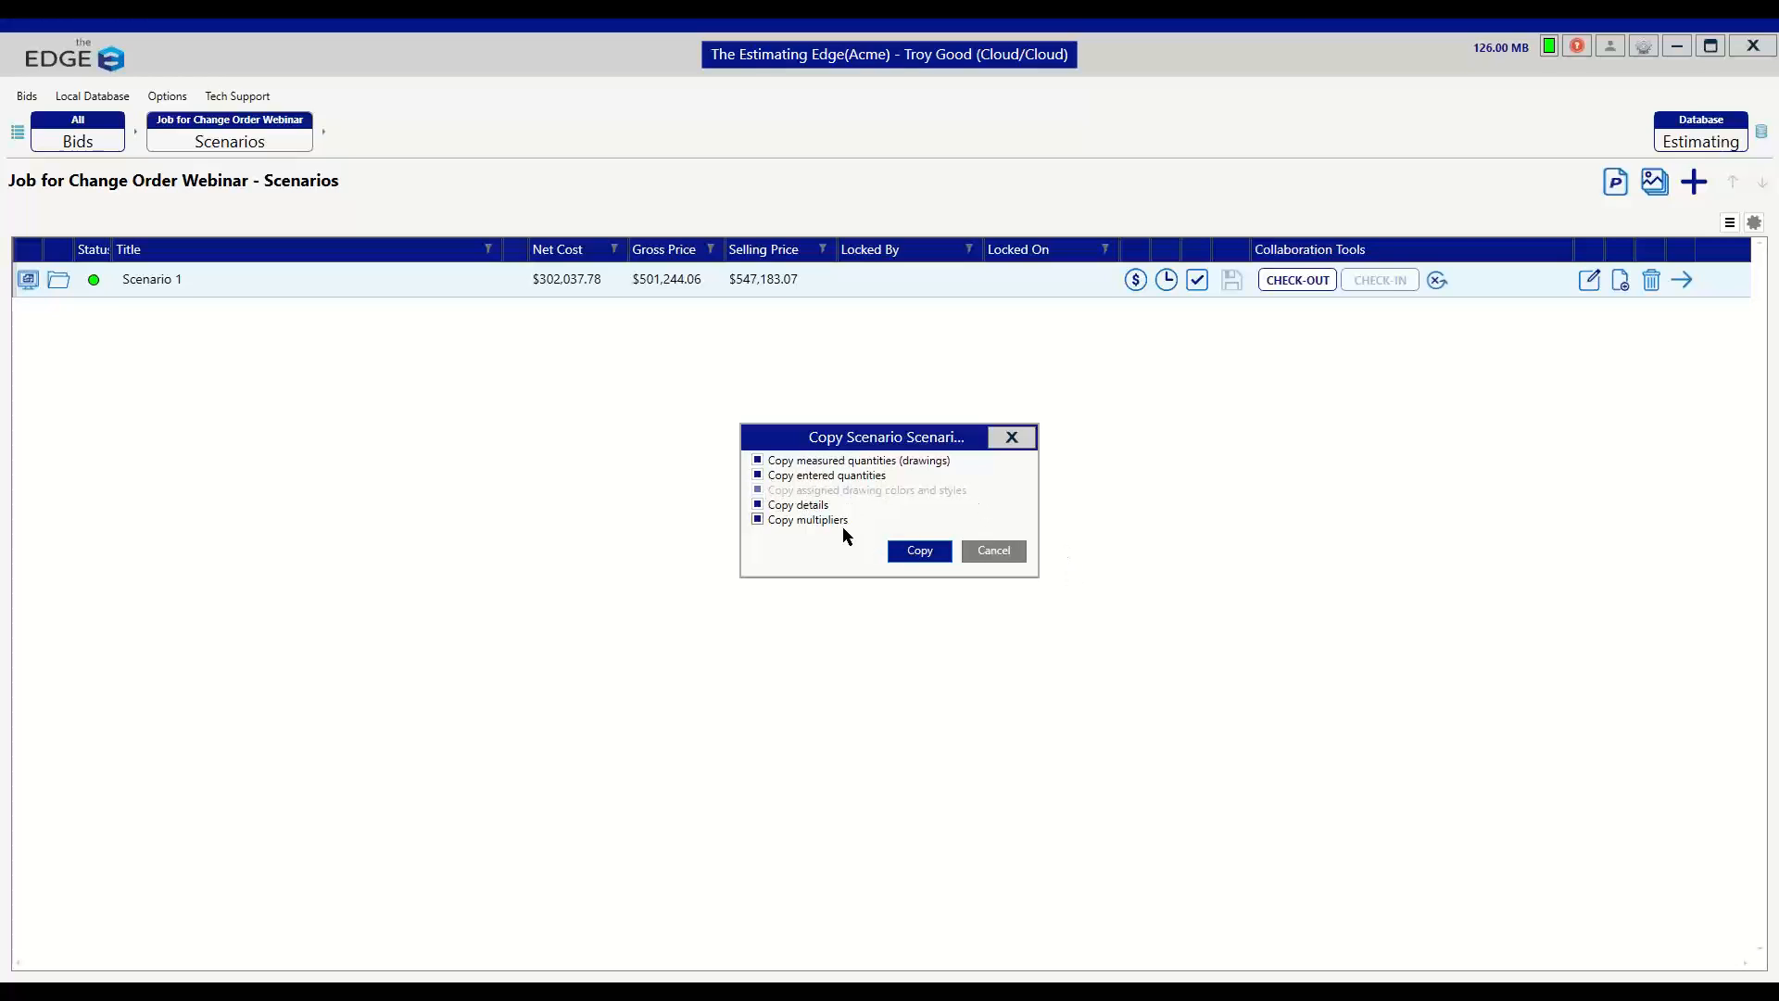
click(911, 556)
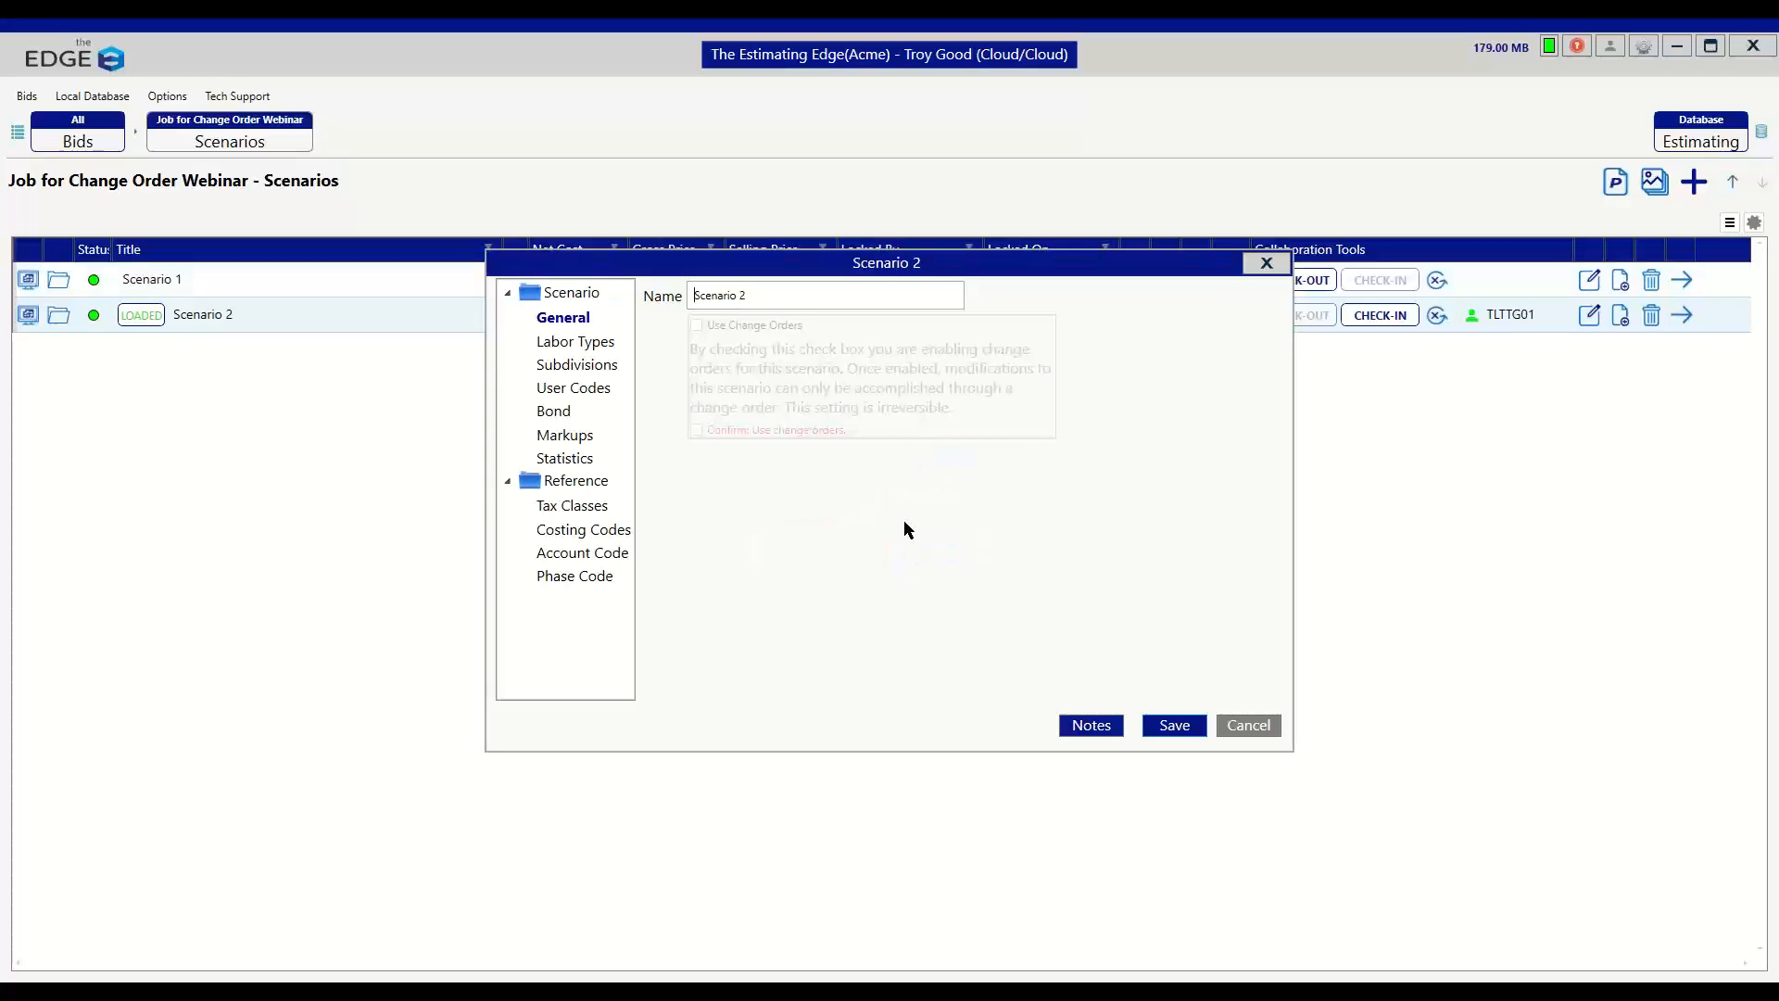
- Rename the copied scenario as "Change Order Scenario" and save it
click(769, 295)
key(BackSpace)
key(BackSpace)
key(BackSpace)
key(BackSpace)
key(BackSpace)
key(BackSpace)
key(BackSpace)
key(BackSpace)
key(BackSpace)
key(BackSpace)
text(Change Order Scenar)
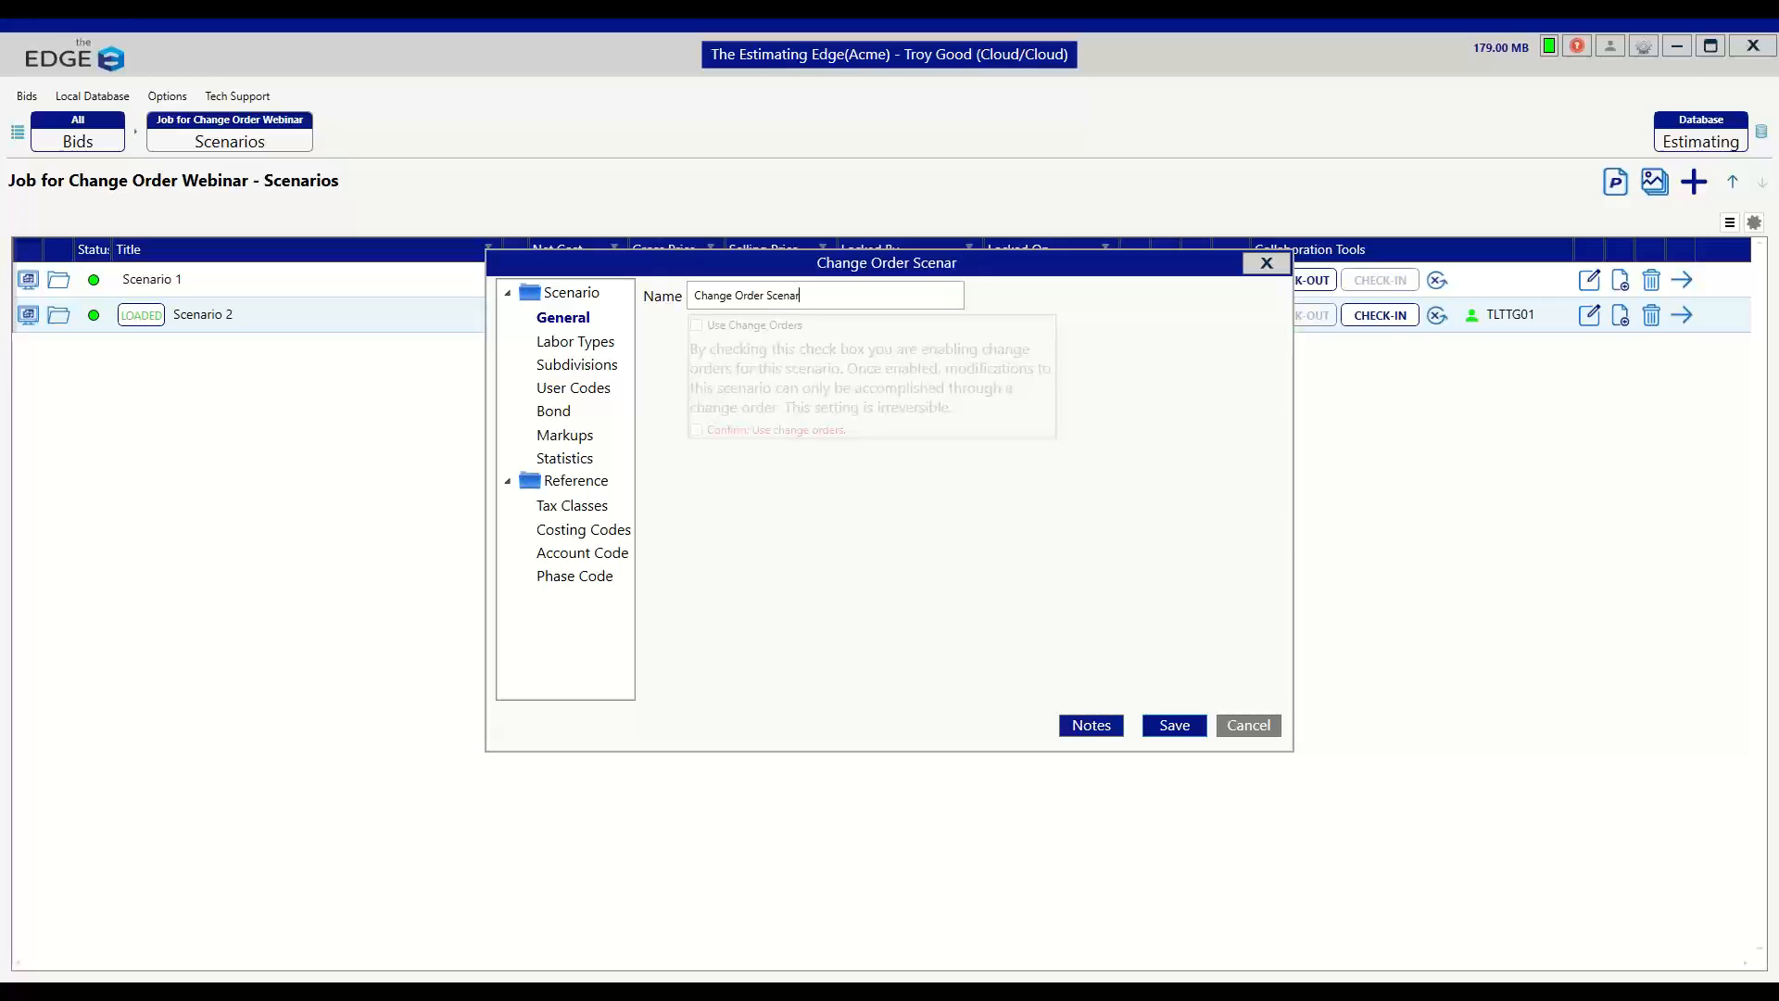
text(io)
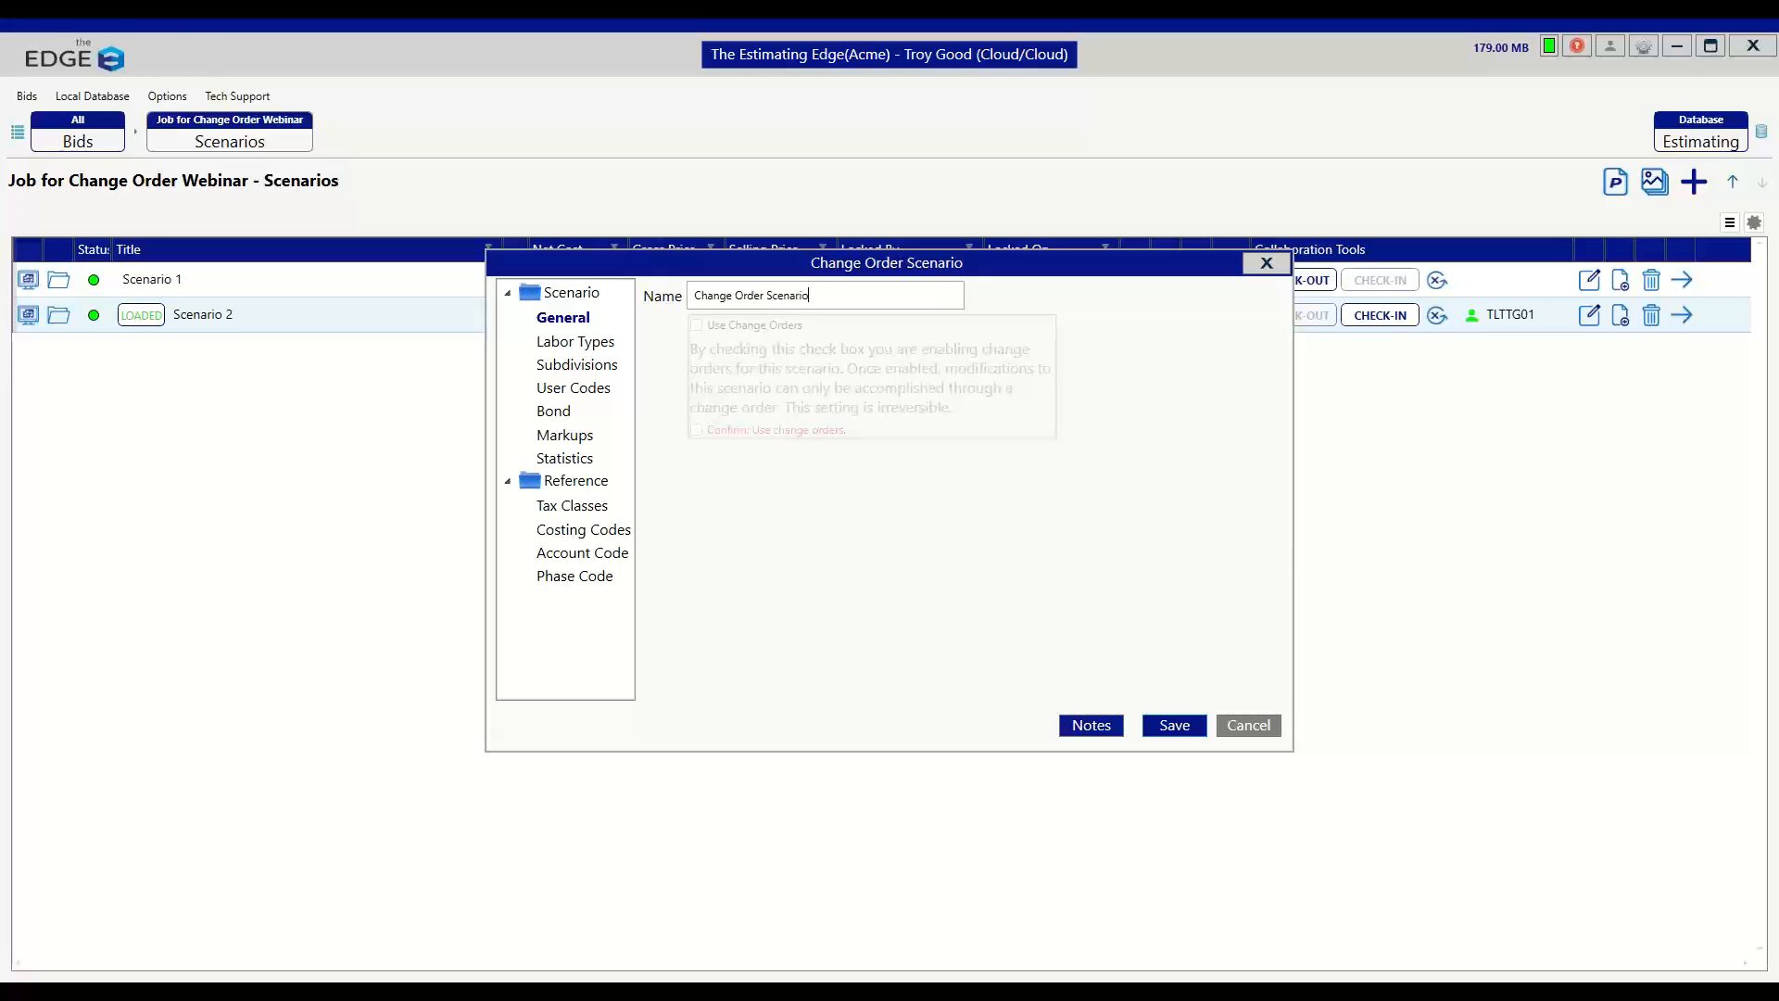
click(1175, 725)
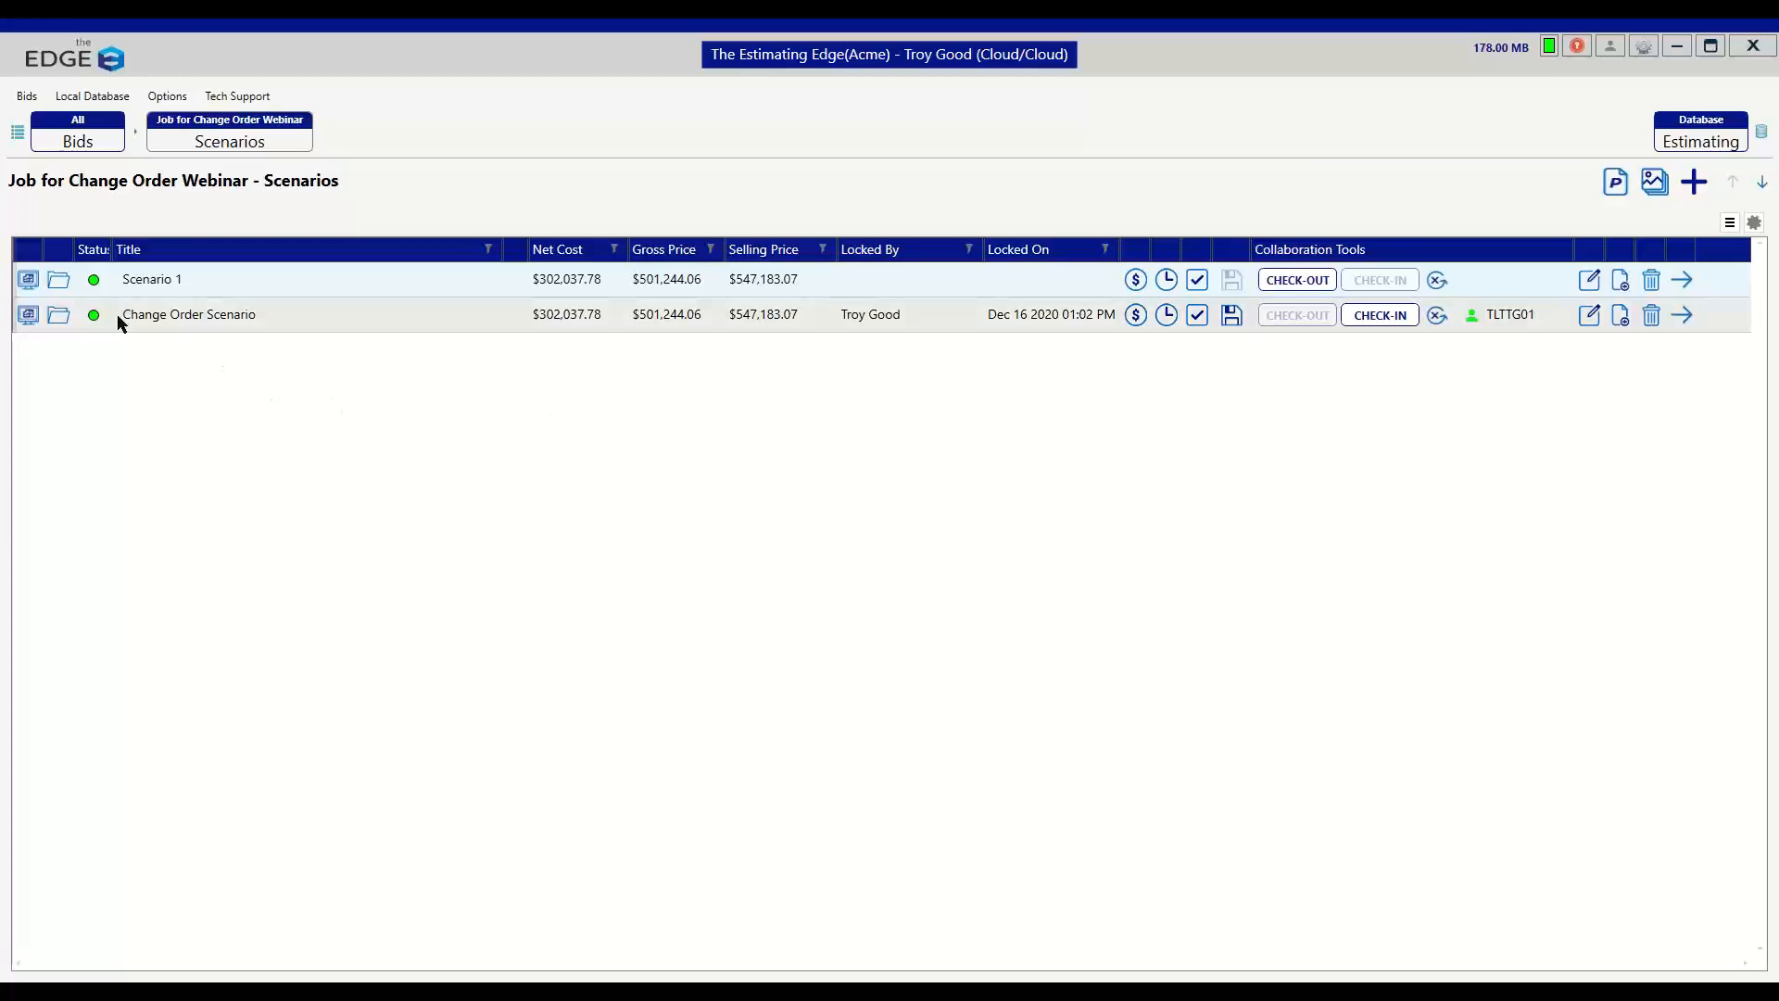
- Check in the Change Order Scenario and confirm the check-in
mouse_move(97, 323)
click(1390, 316)
click(874, 578)
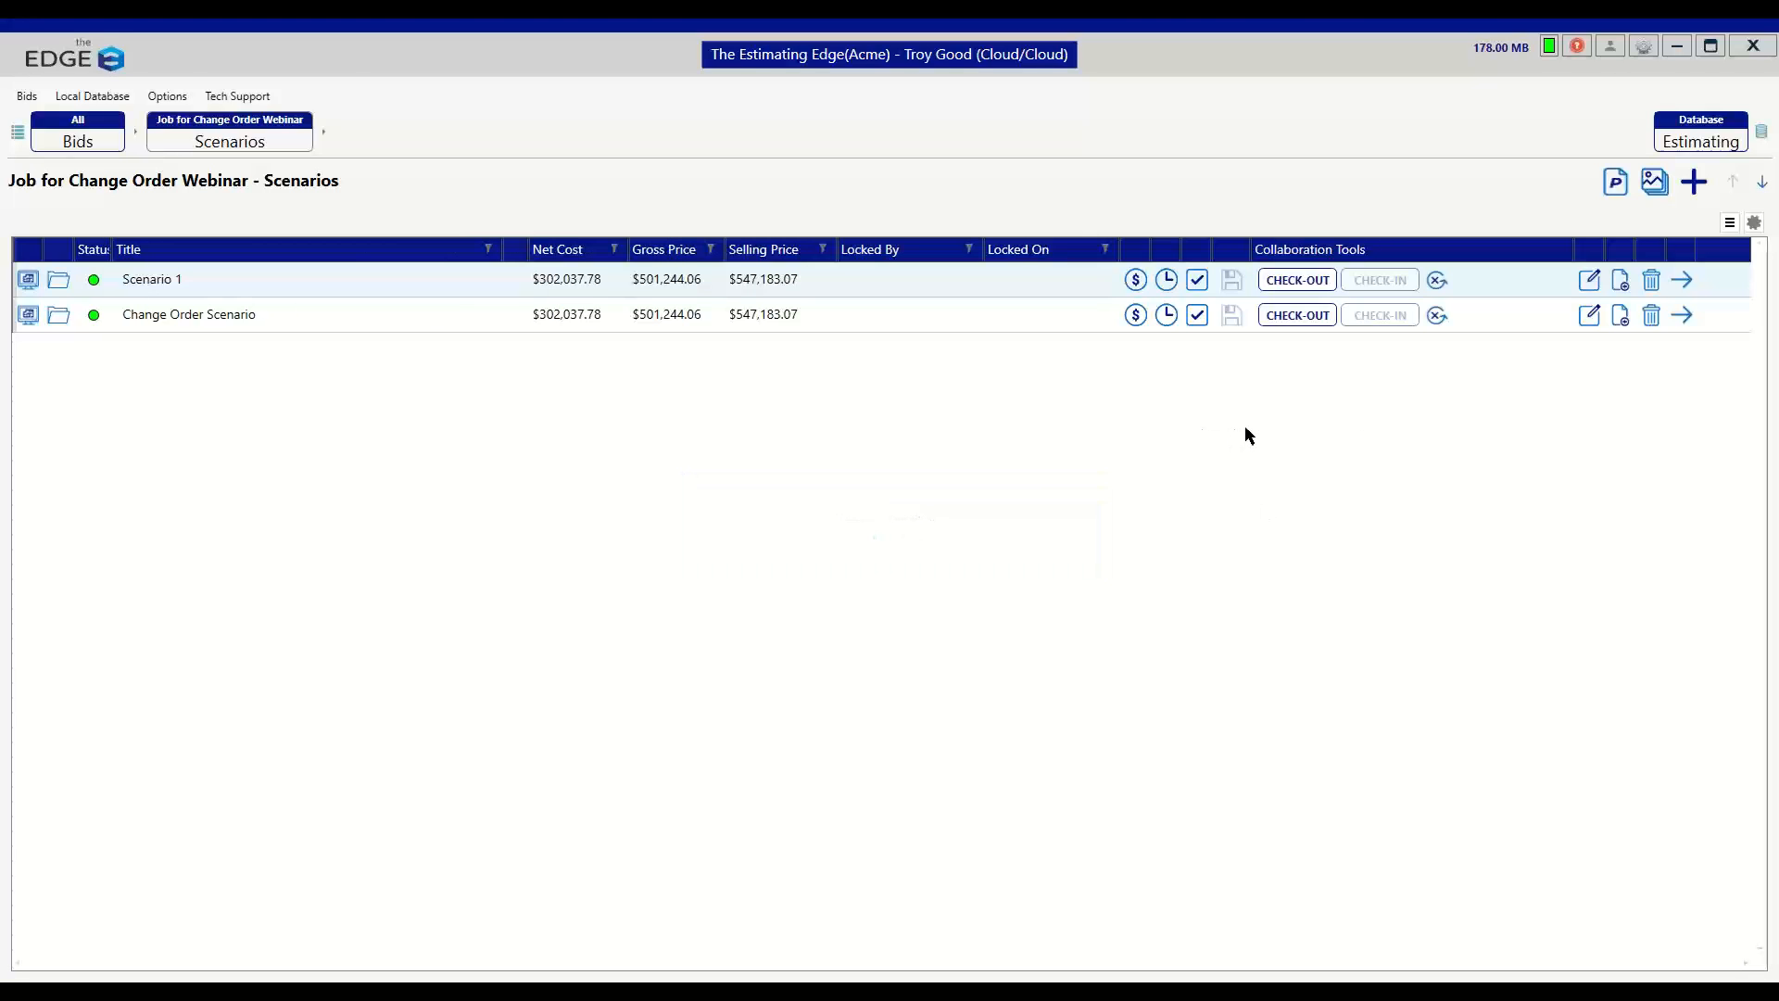
- Enable and confirm the use of change orders for the Change Order Scenario, and save the setting
click(1592, 318)
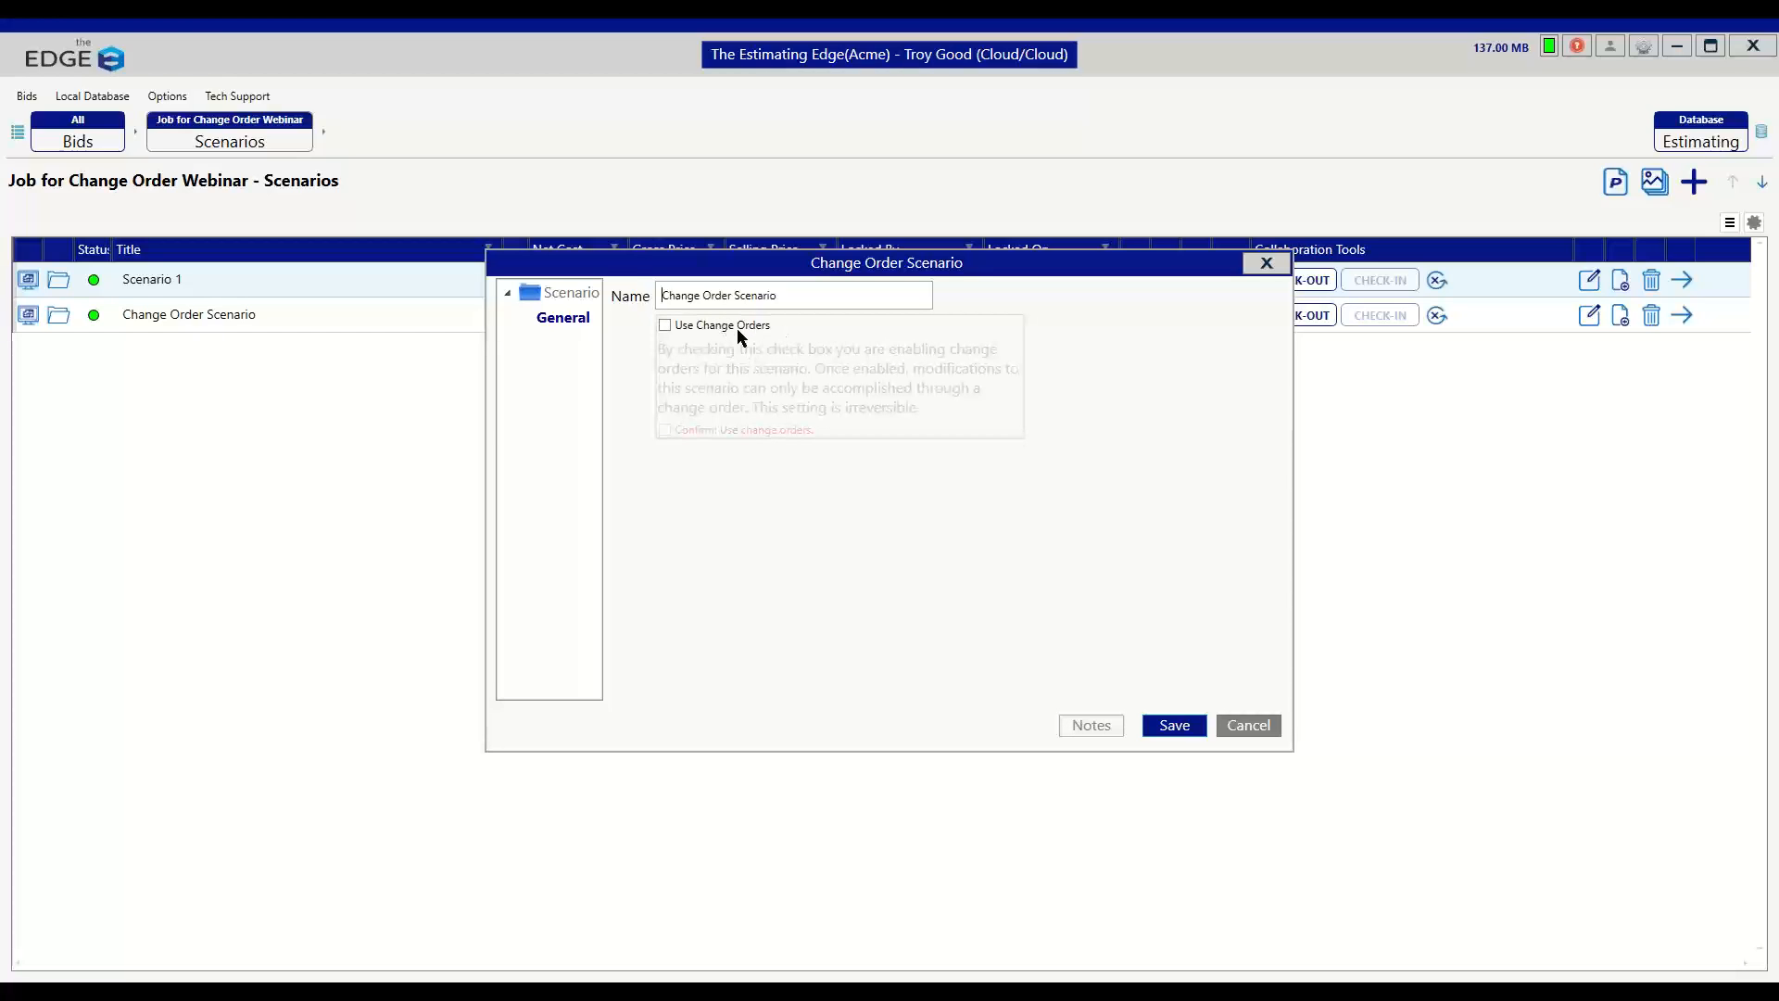
click(665, 326)
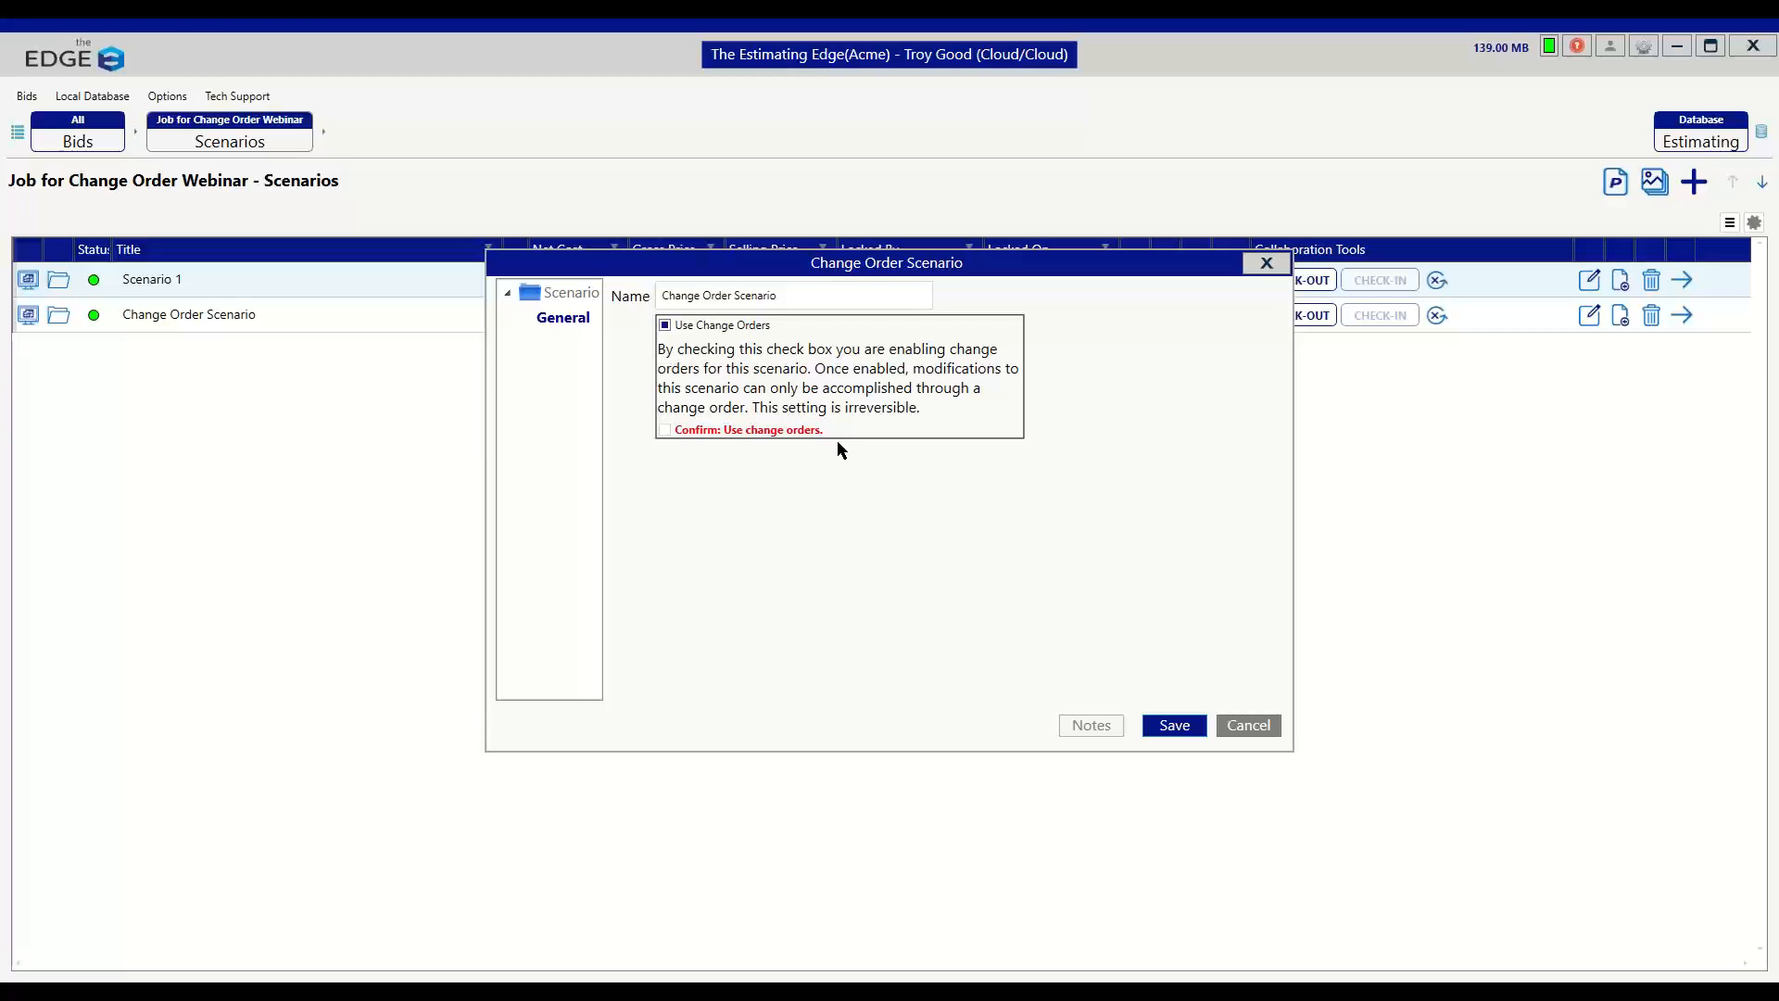
click(666, 431)
click(1175, 725)
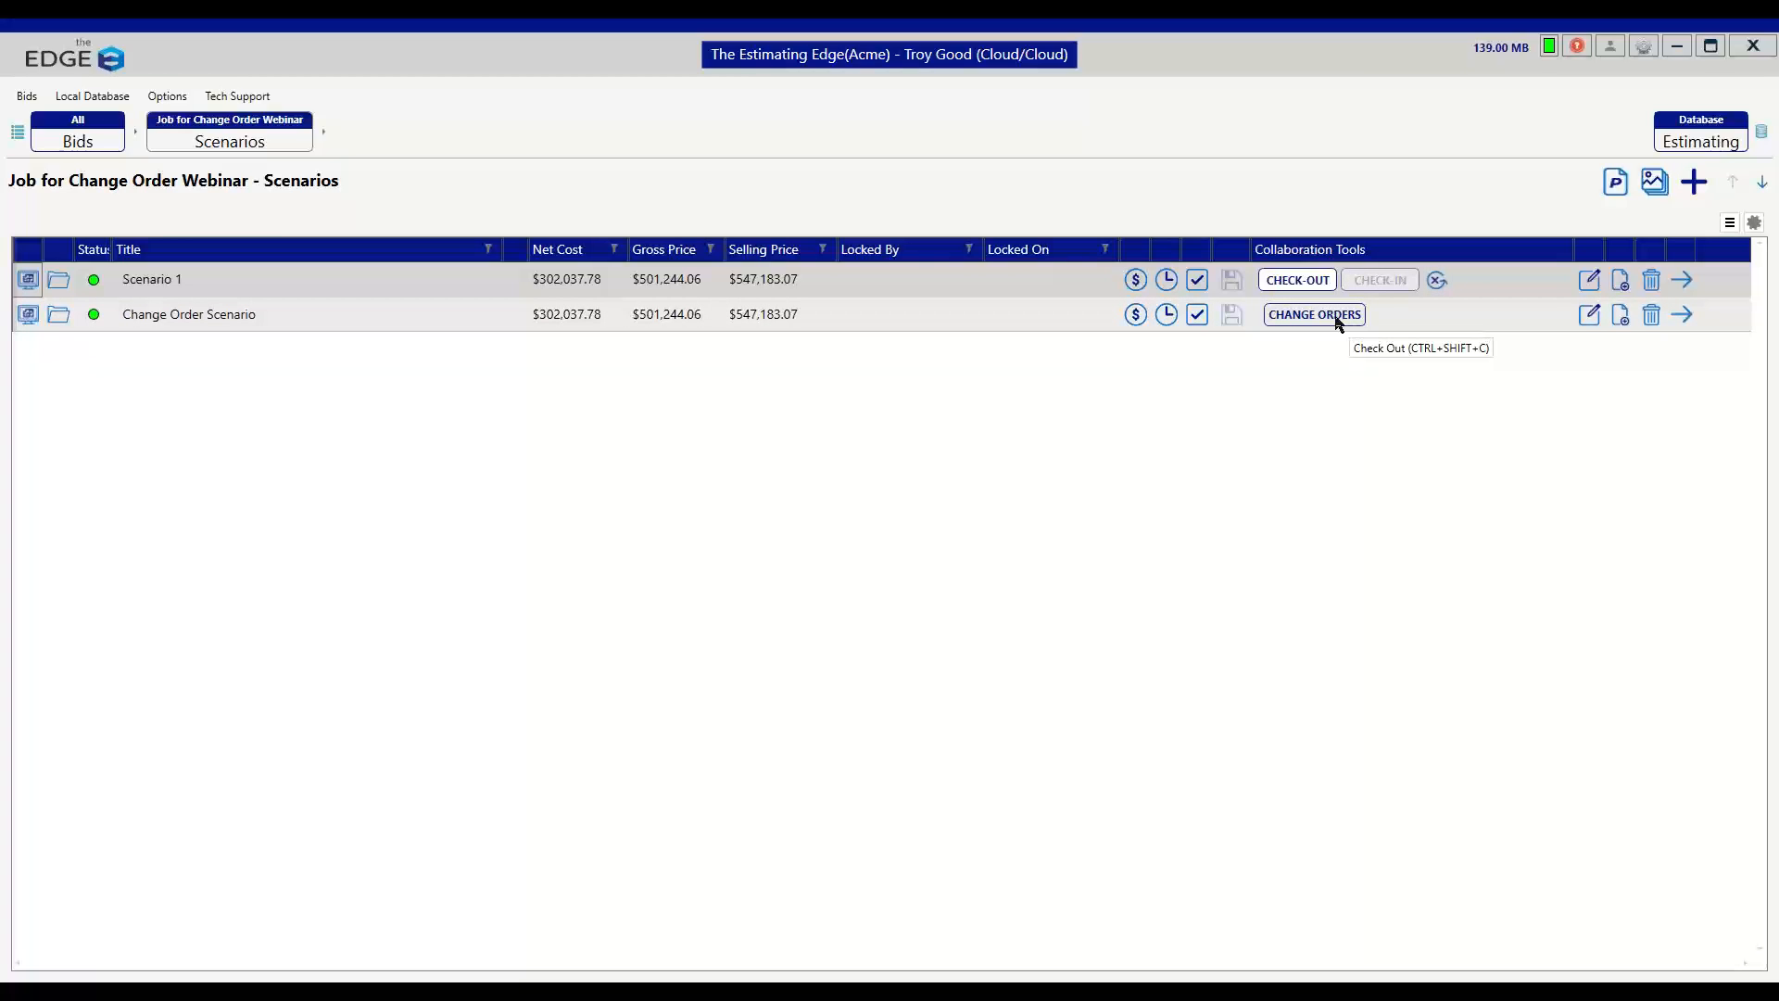
- Create a change order named "Area Change" with number 1 in the Change Order Scenario
click(1340, 318)
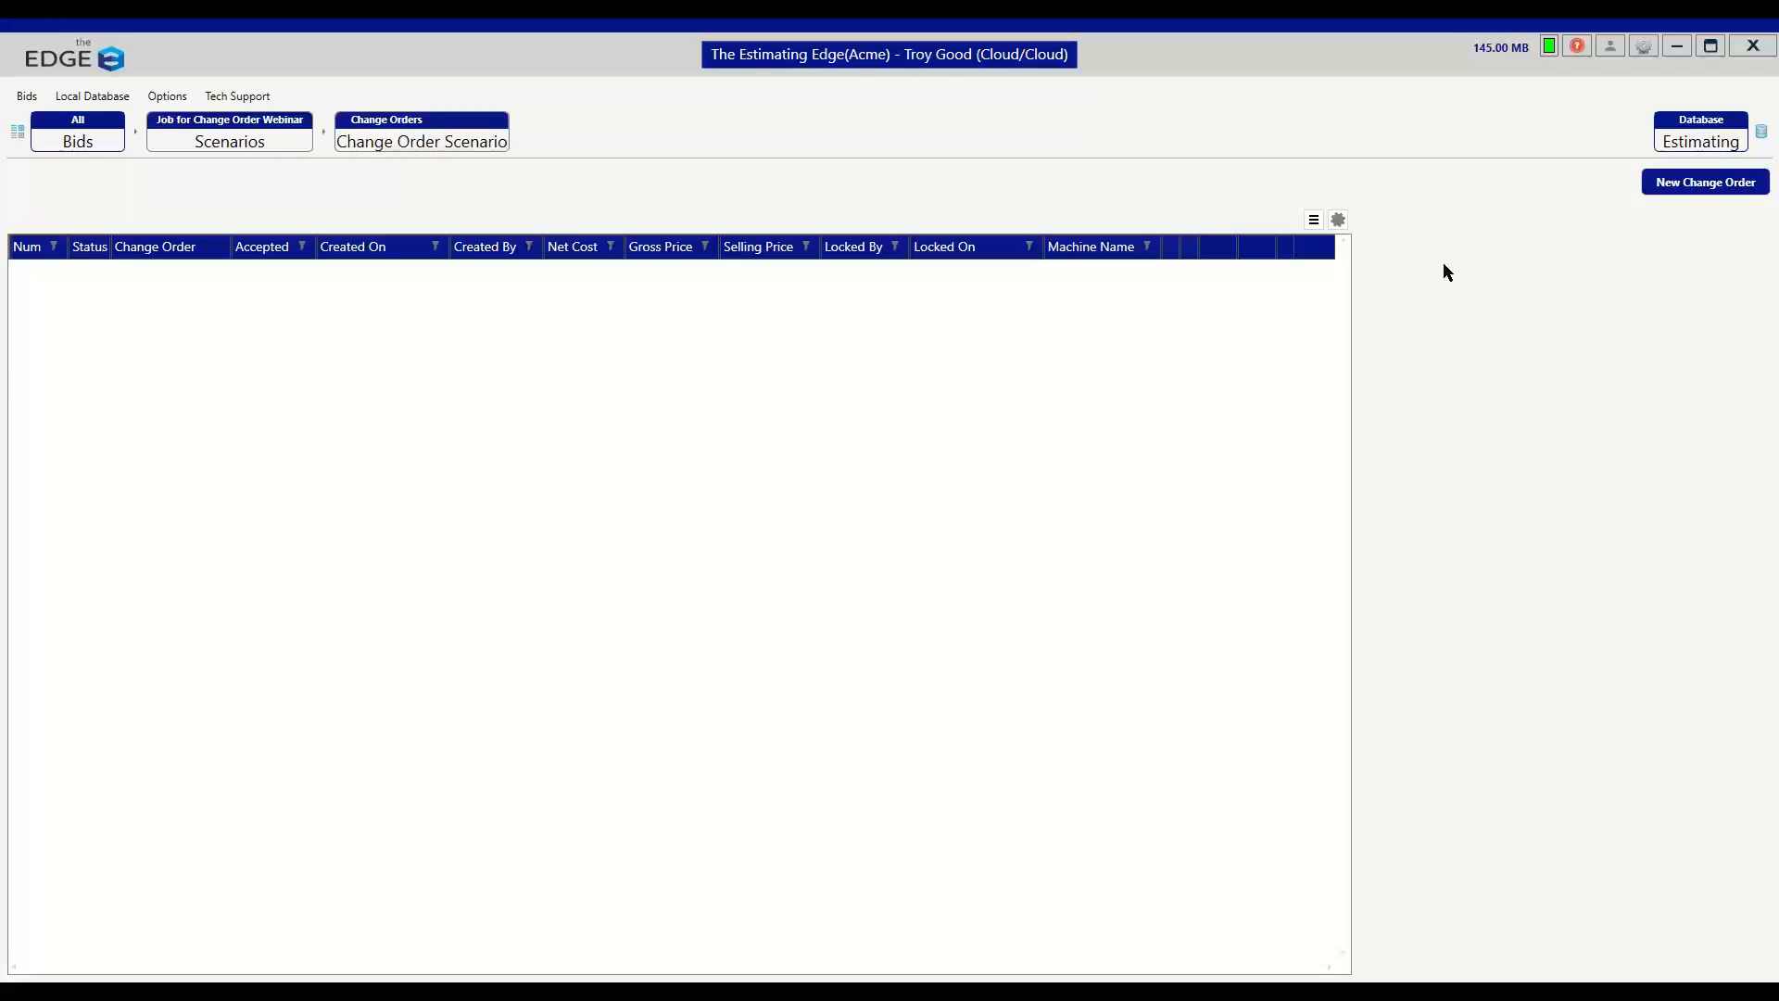
click(1689, 184)
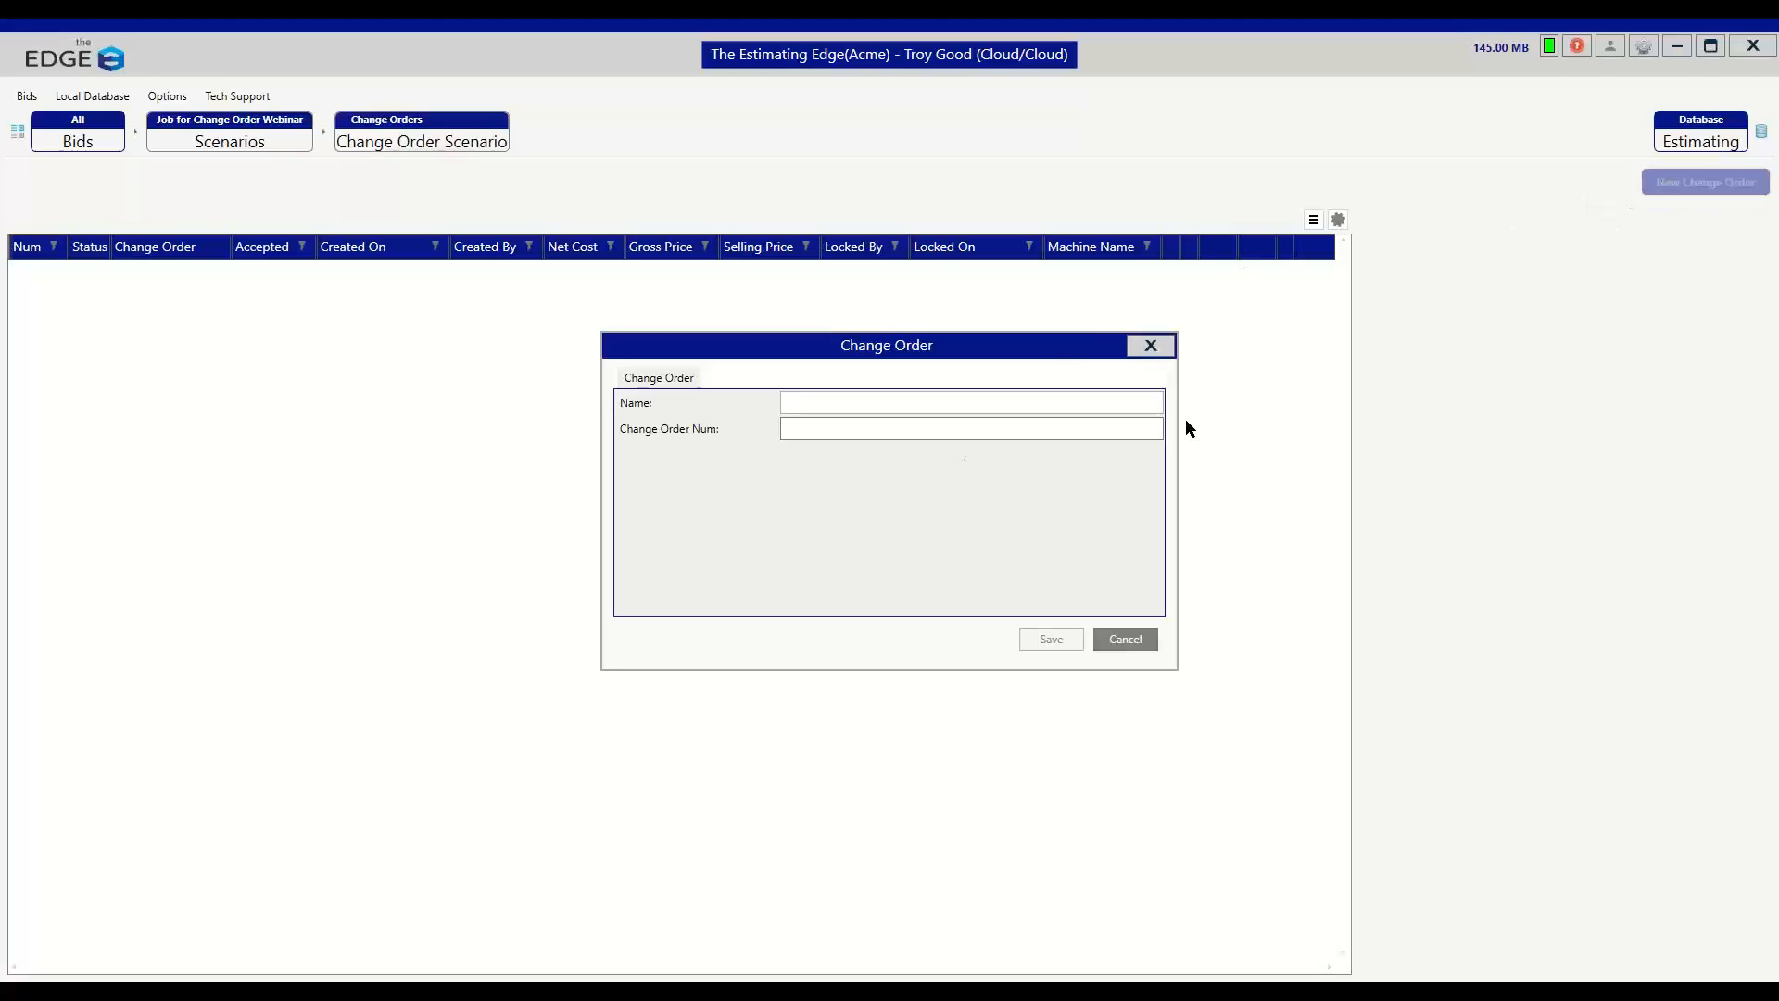
text(Are)
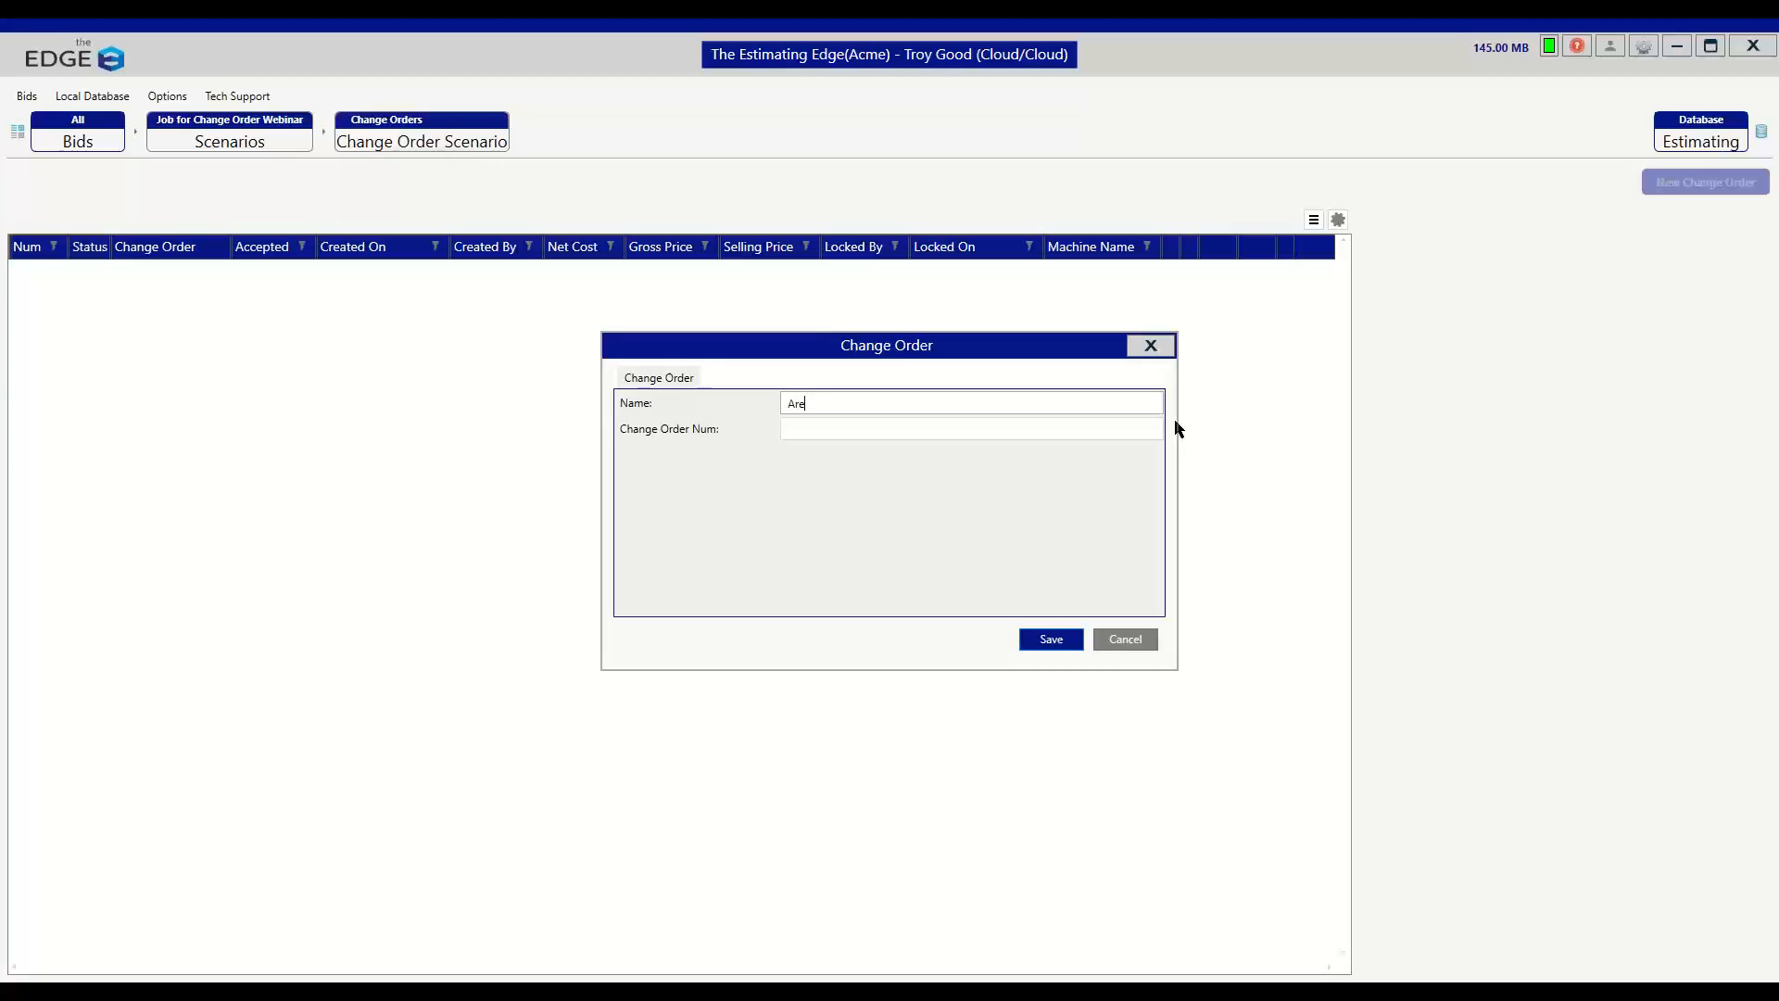
text(a Change)
click(796, 428)
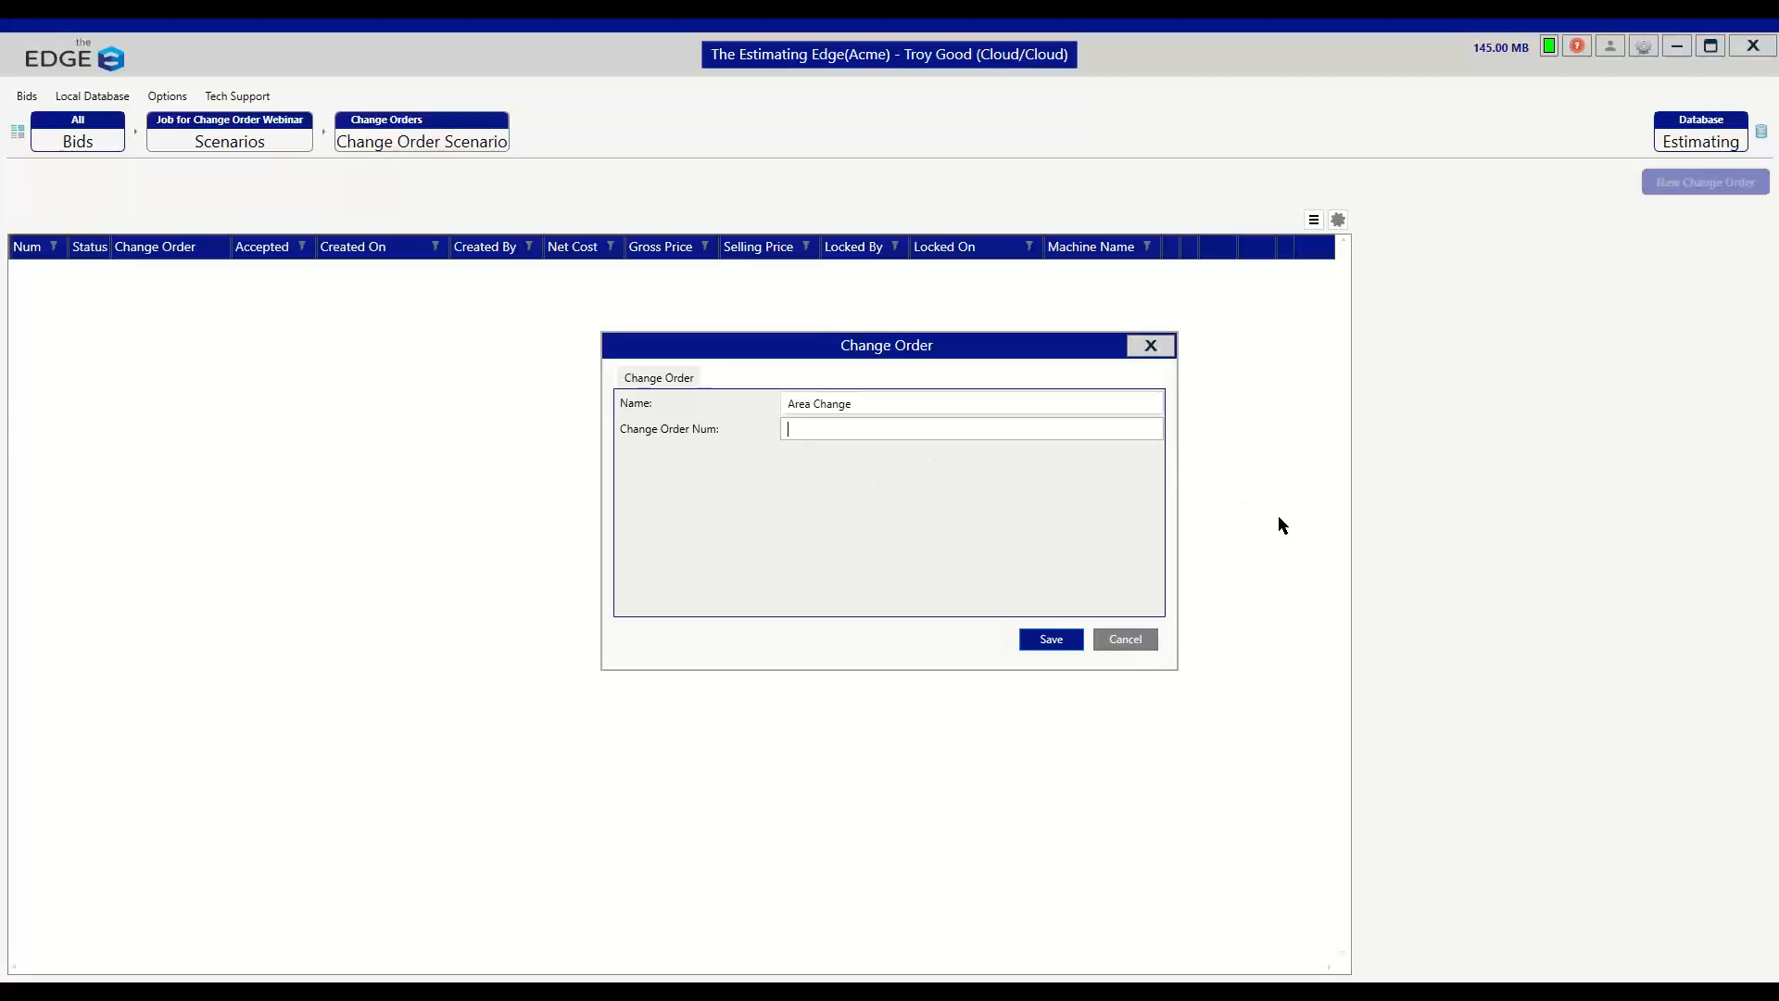
text(1)
click(1054, 639)
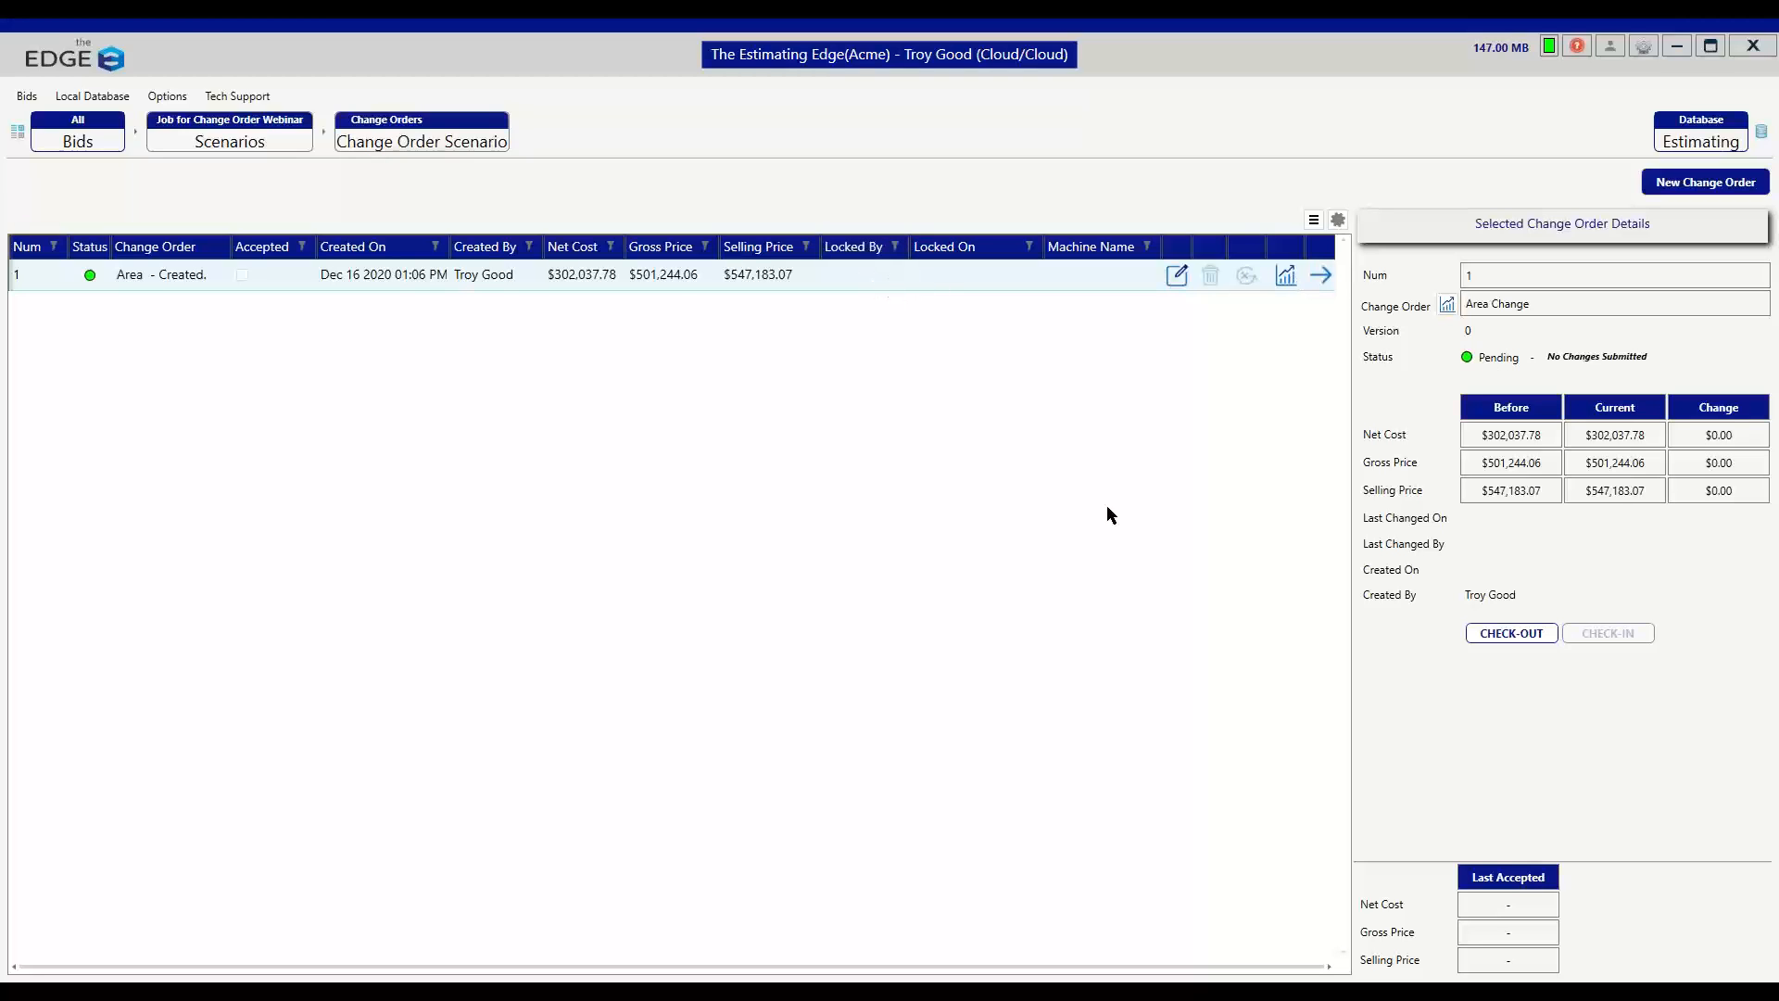
- Check out the Area Change change order and open its sections
click(1512, 636)
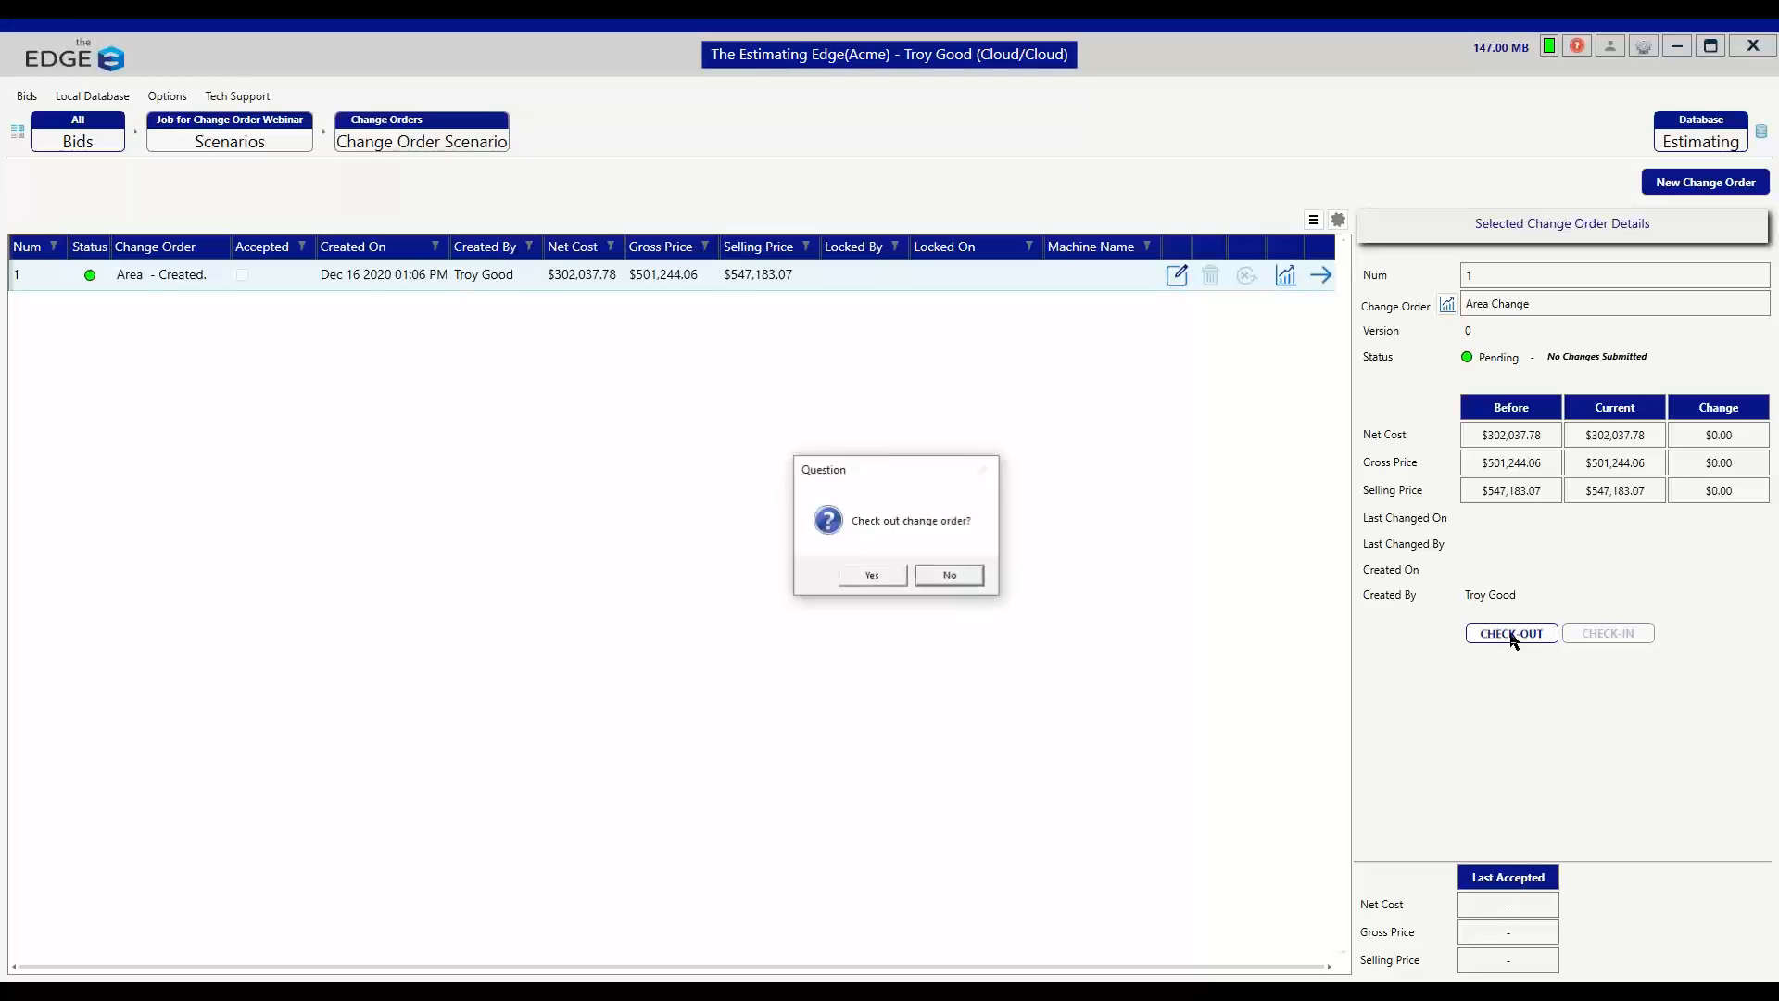
click(898, 579)
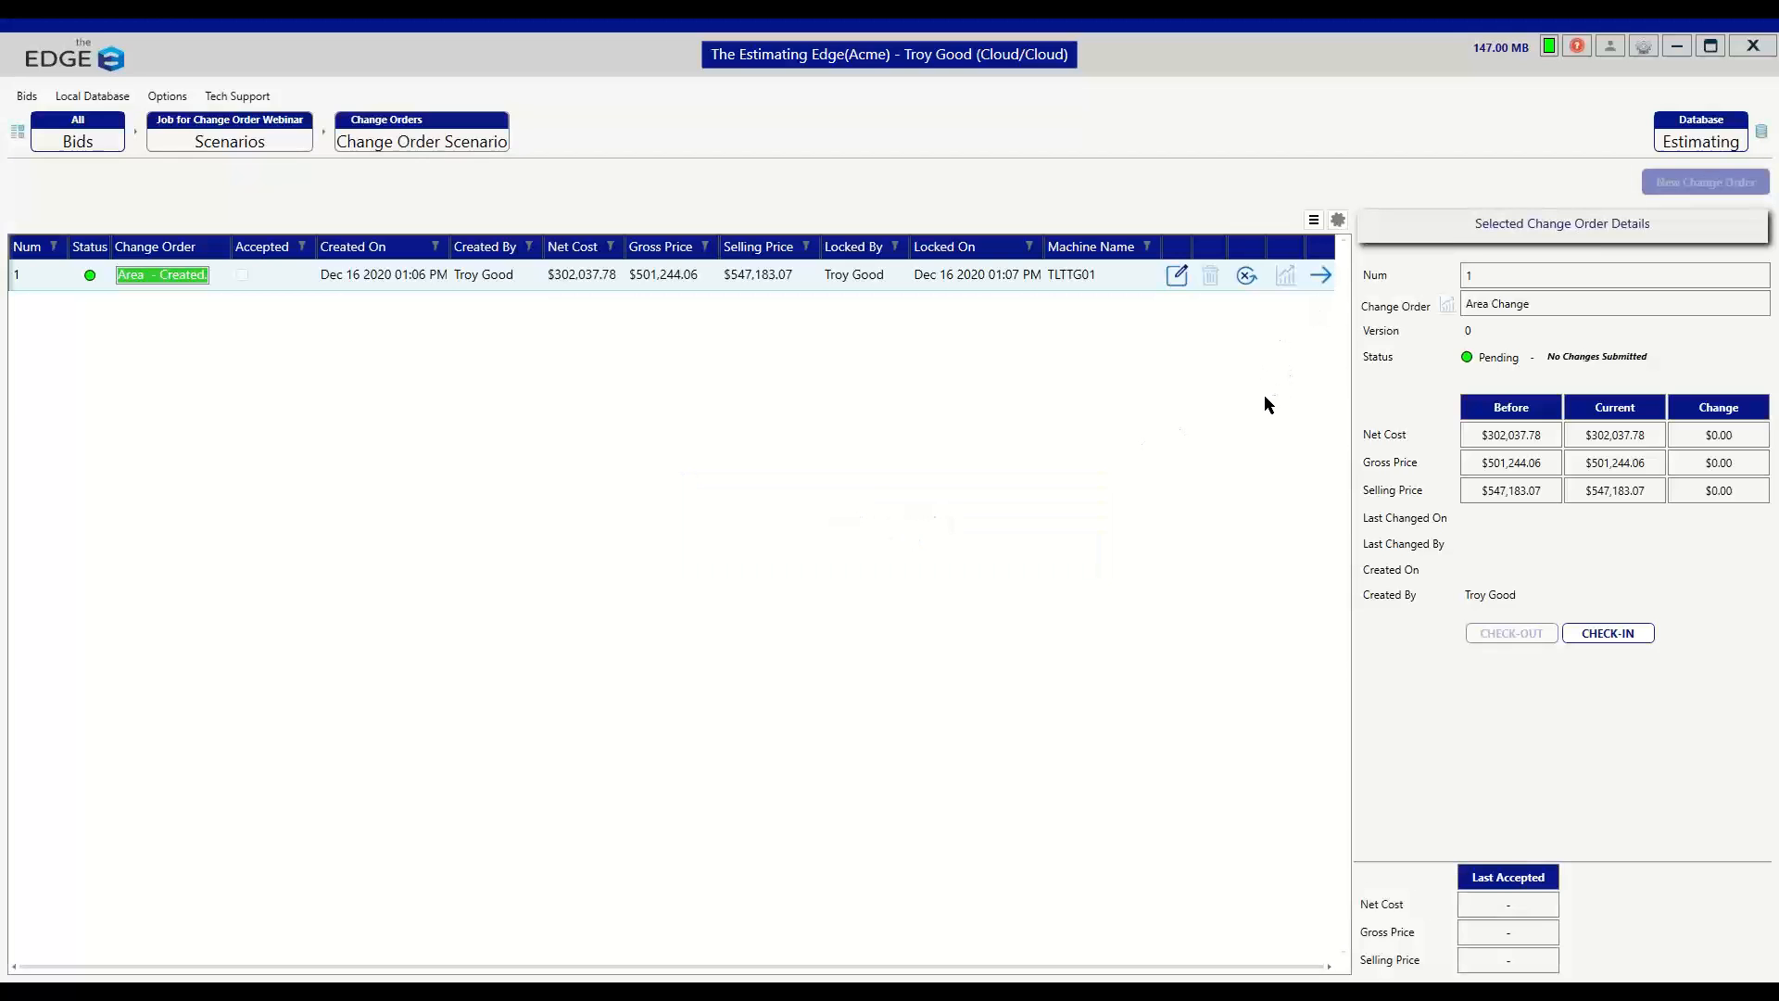
click(1320, 276)
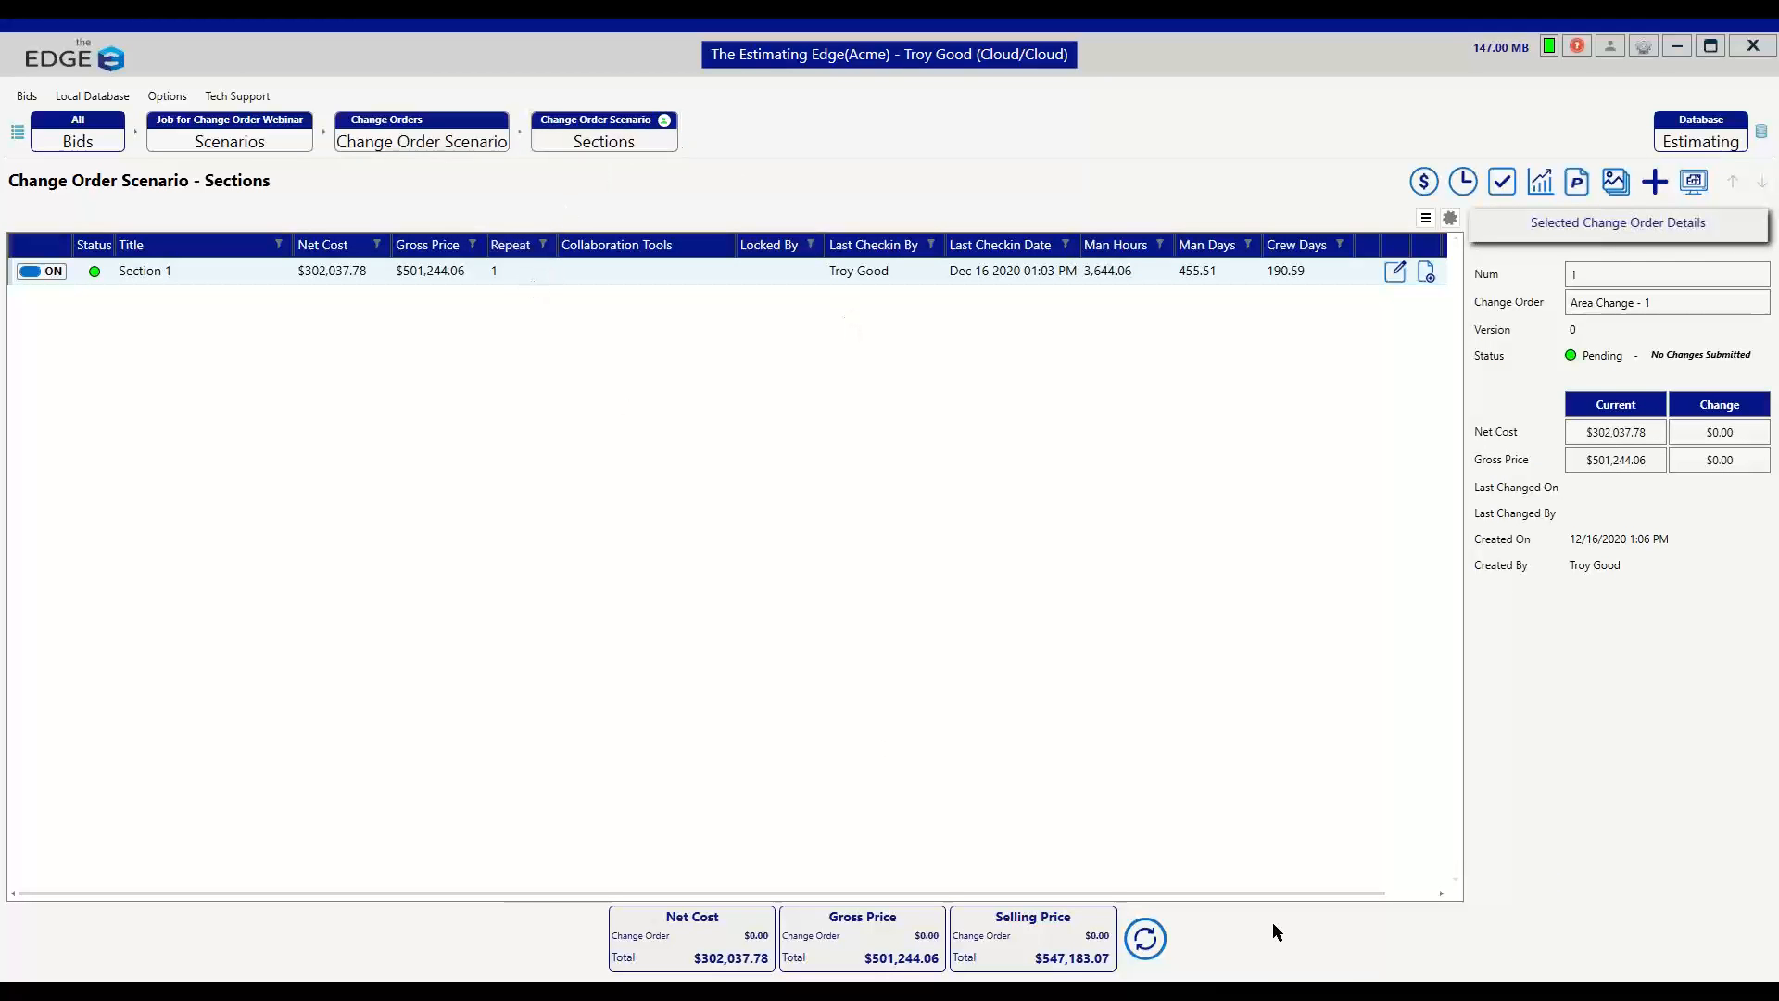
- Open the conditions of Roof Drawing #1 in Section 1 and show the page's takeoff drawing
drag(1347, 895, 1399, 895)
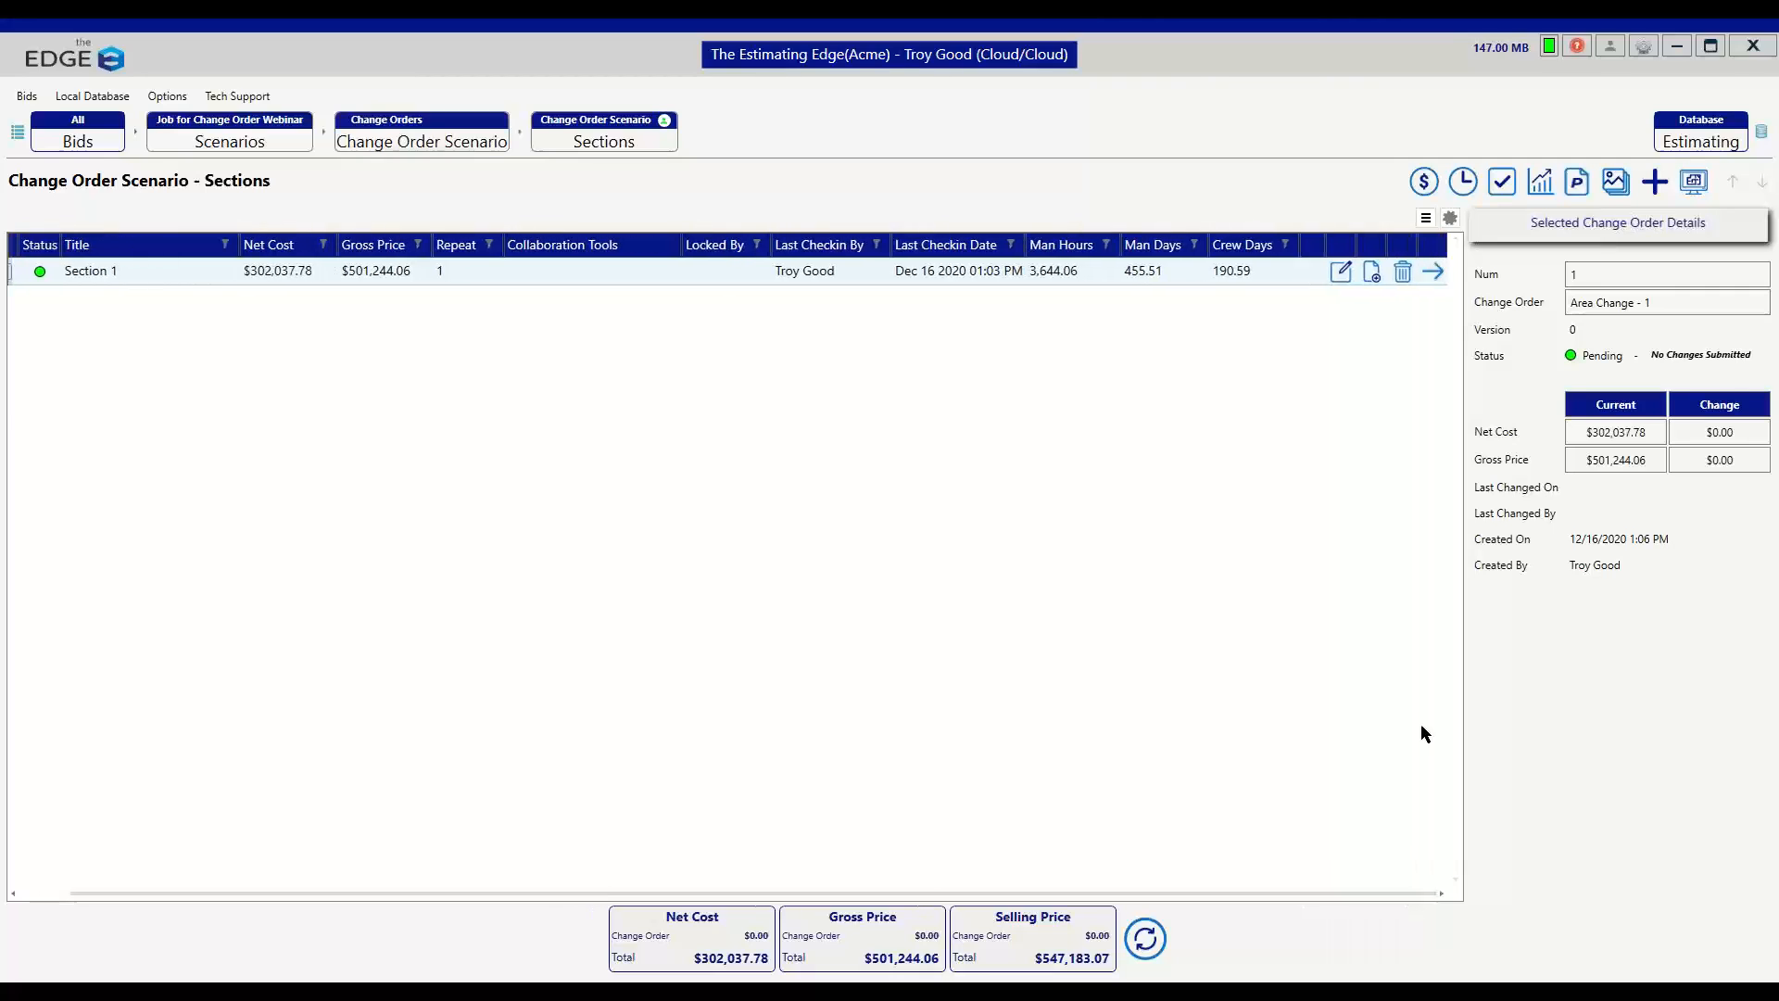
click(1432, 272)
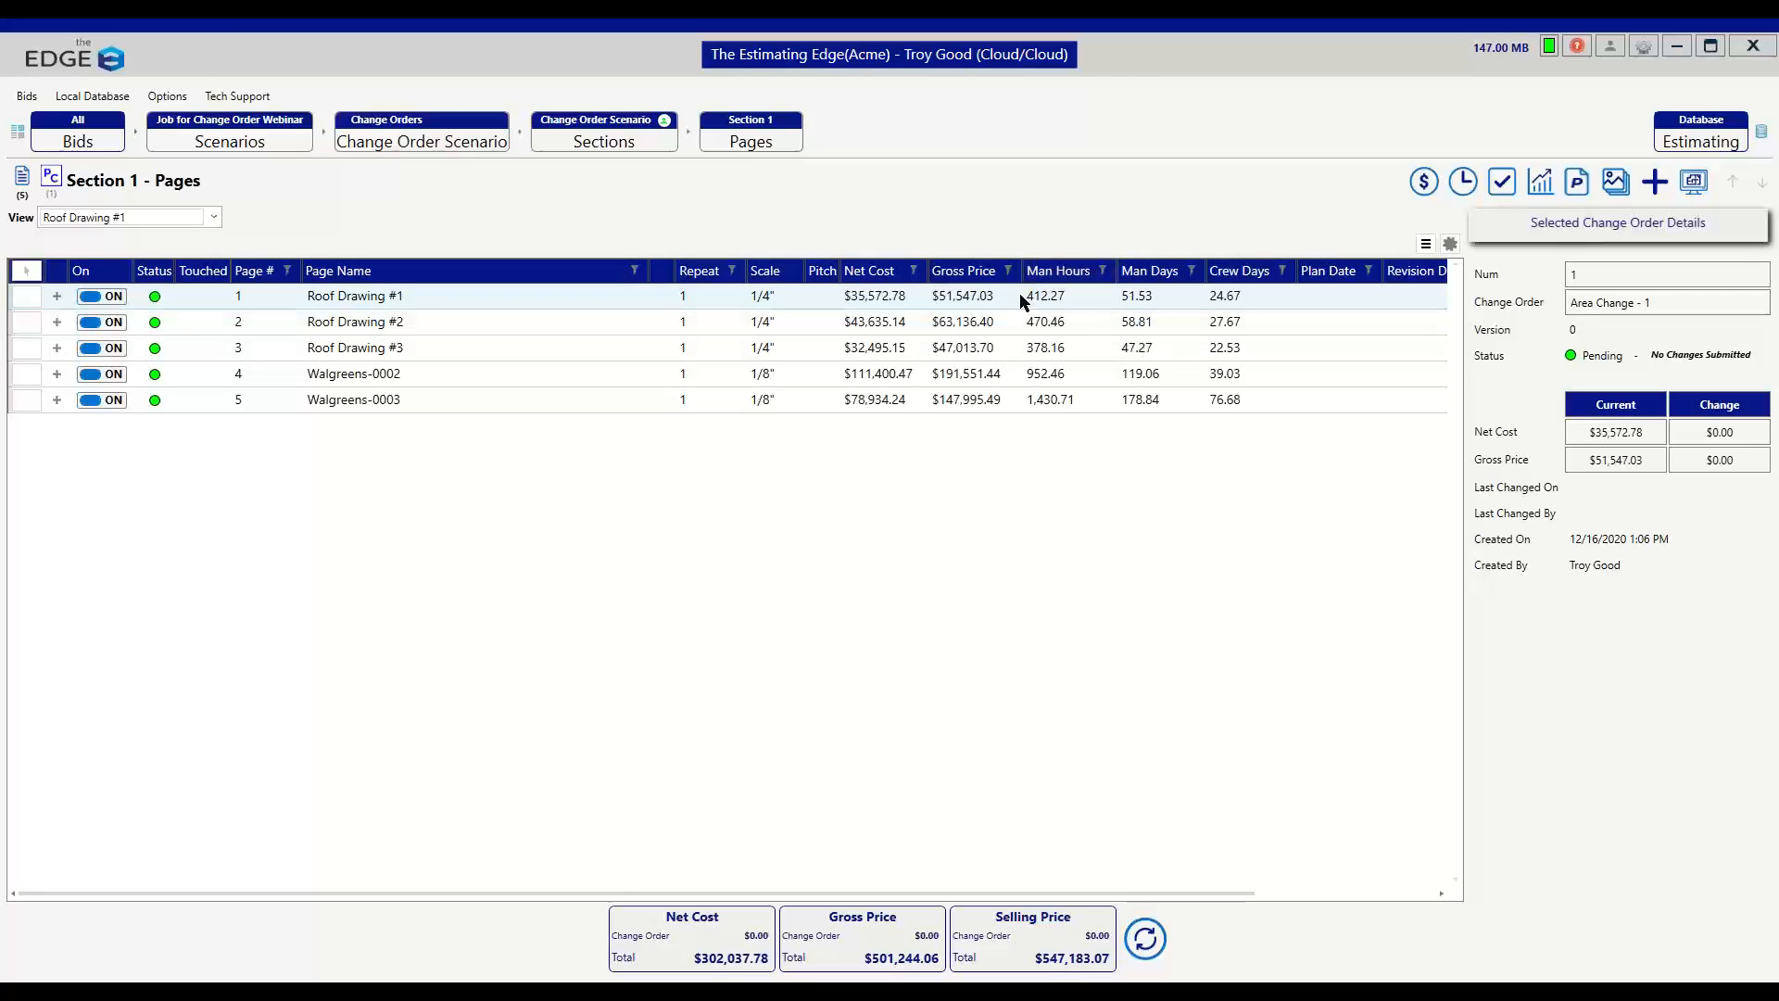
drag(1248, 894, 1431, 894)
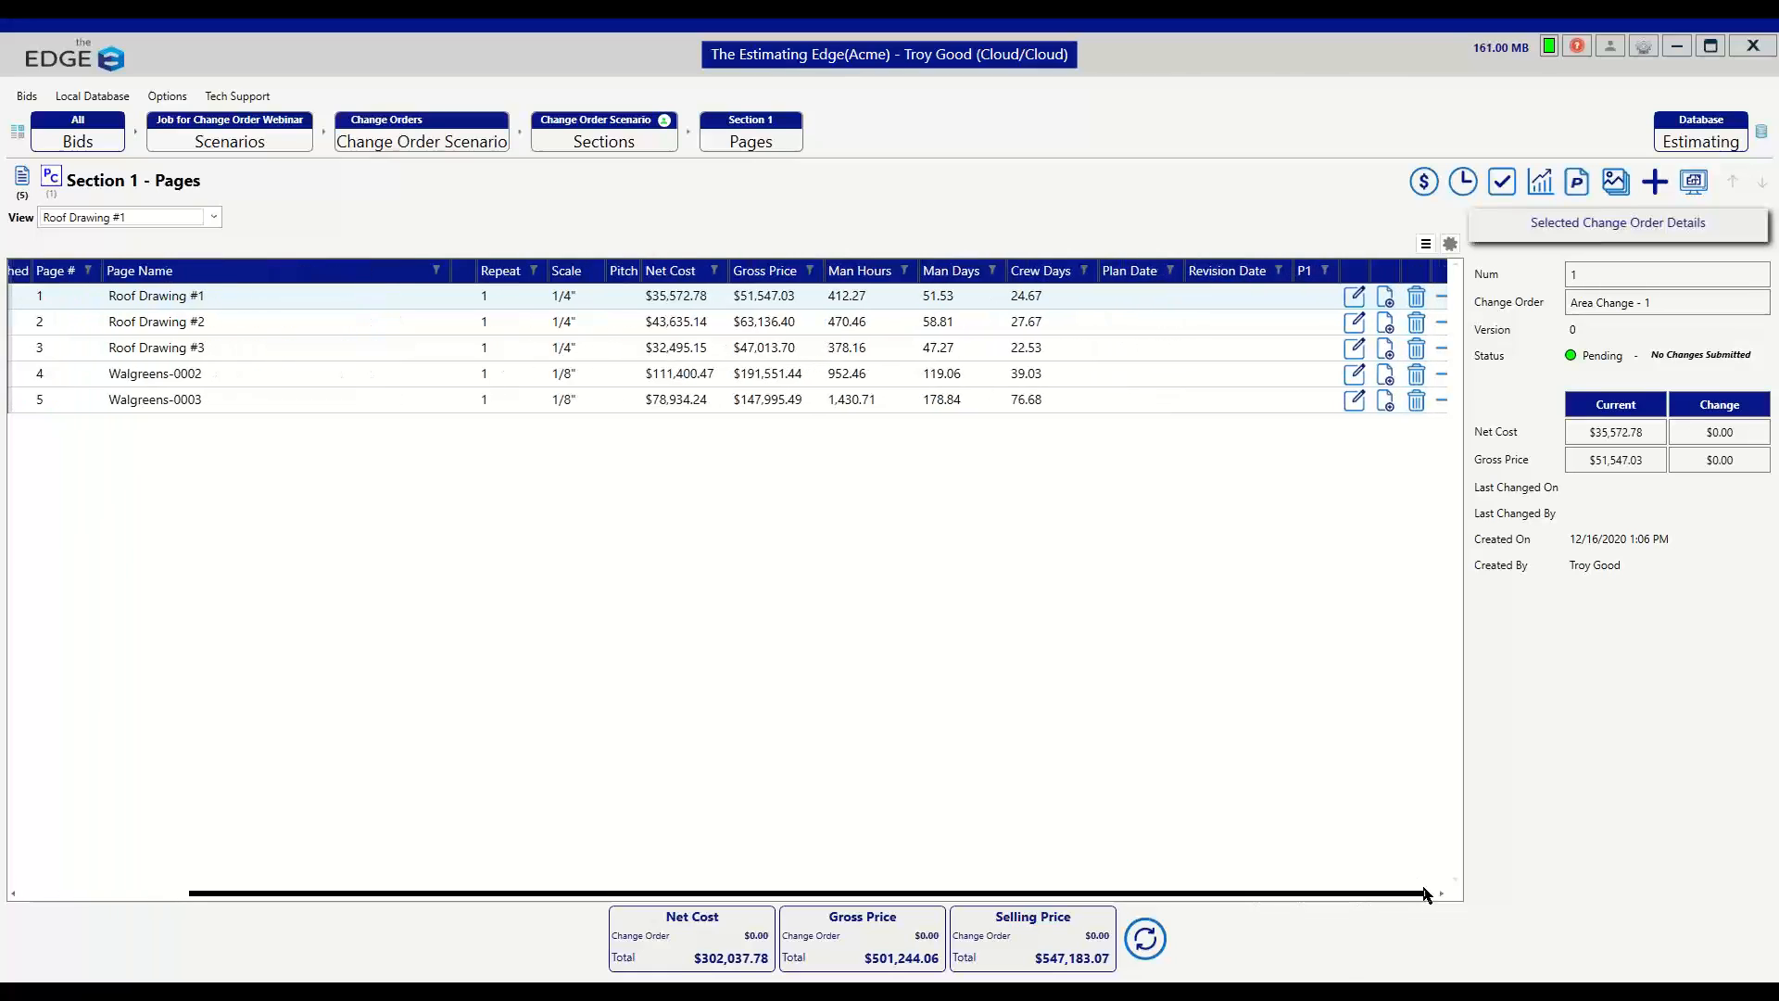
click(1435, 299)
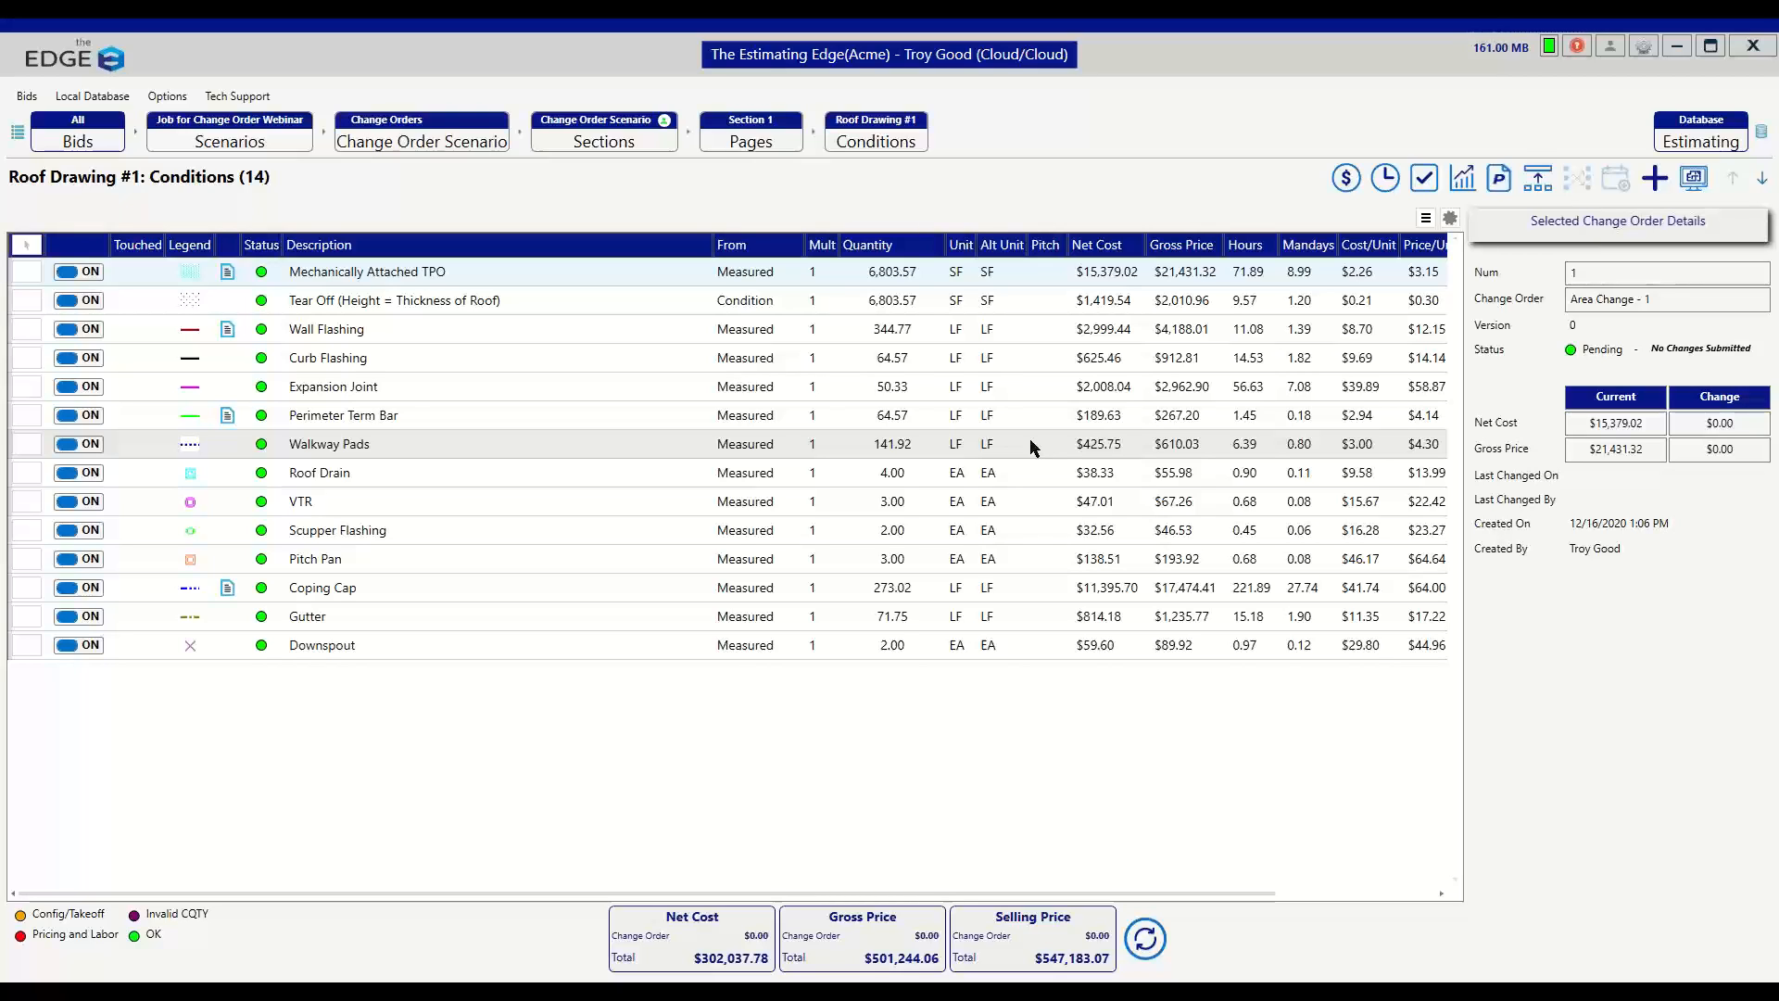
click(1696, 181)
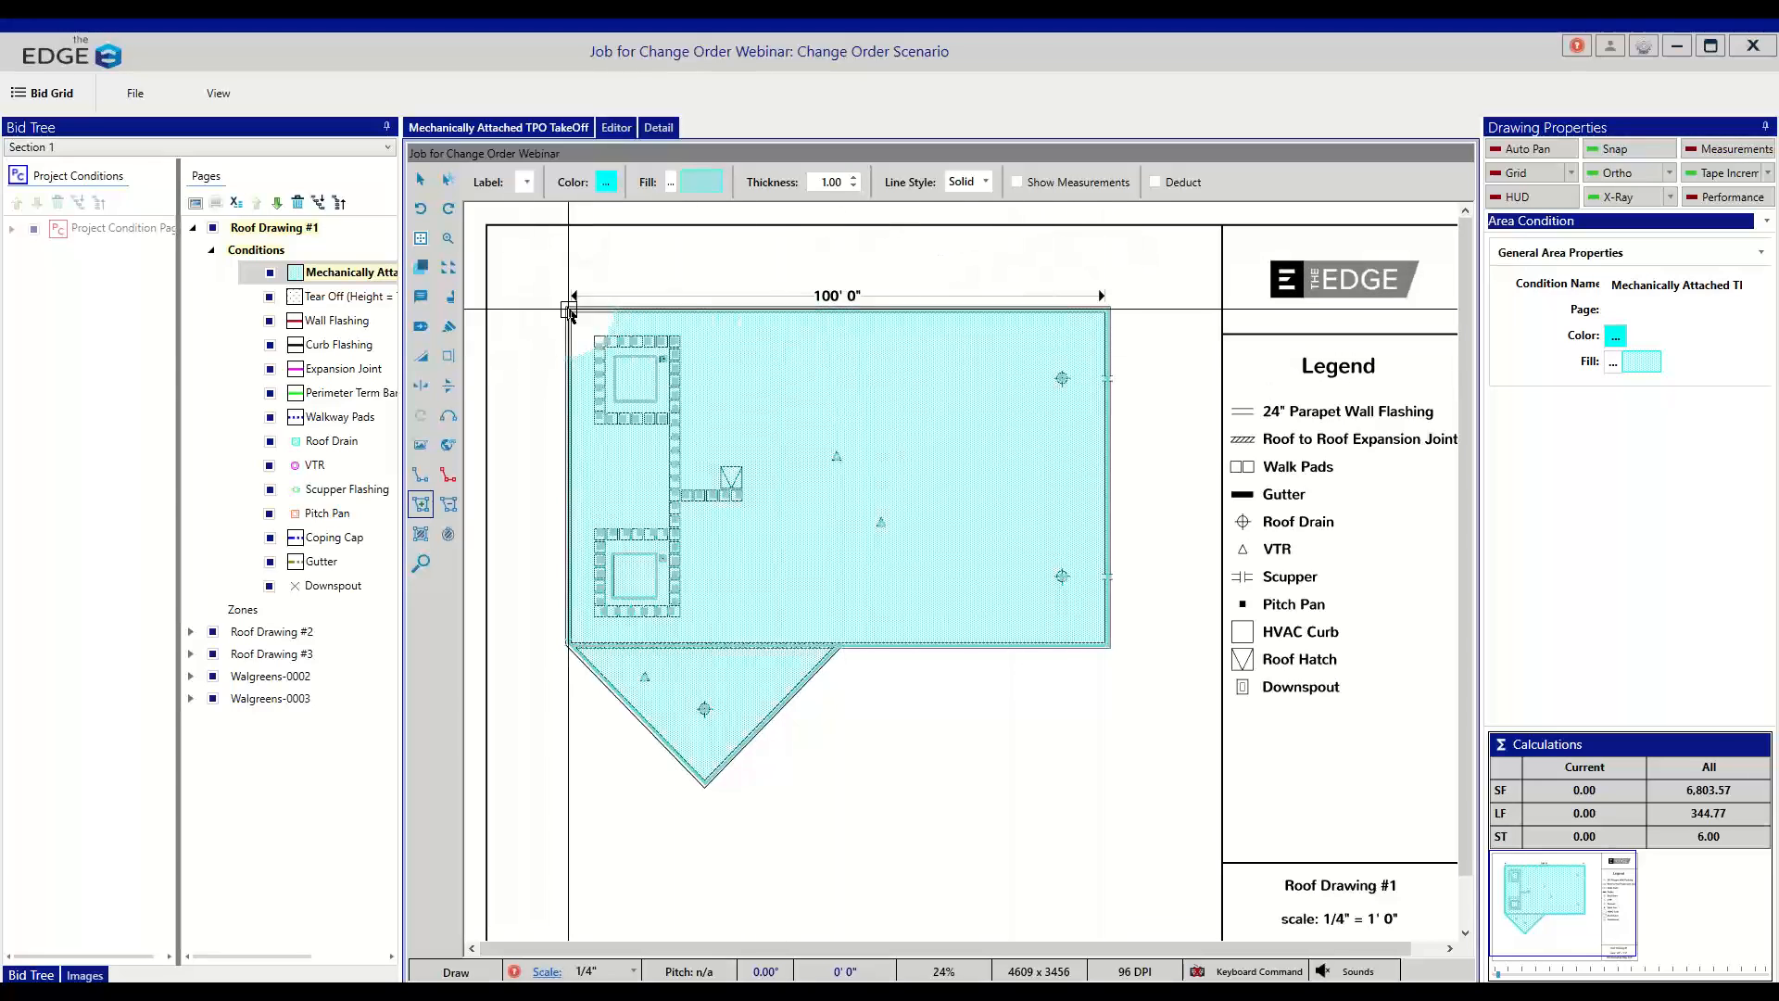
- Draw an additional Mechanically Attached TPO area of about 1,263 SF as a full-width strip along the roof's upper edge
click(569, 312)
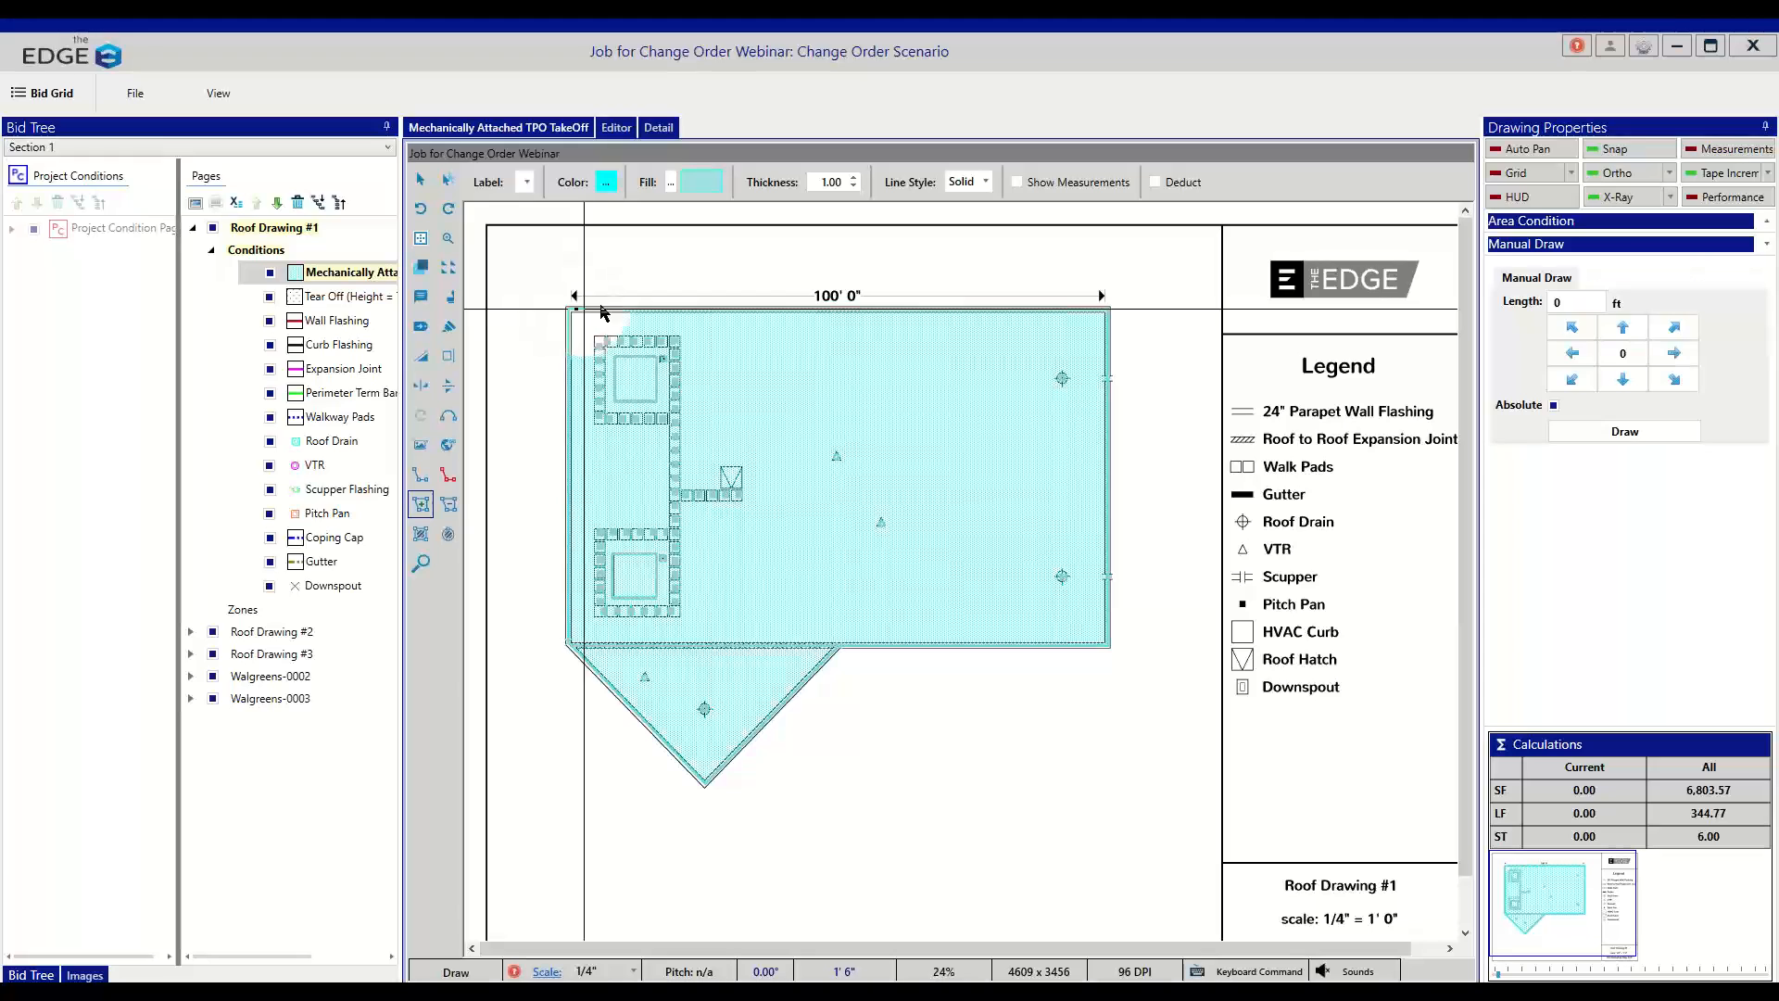
click(568, 240)
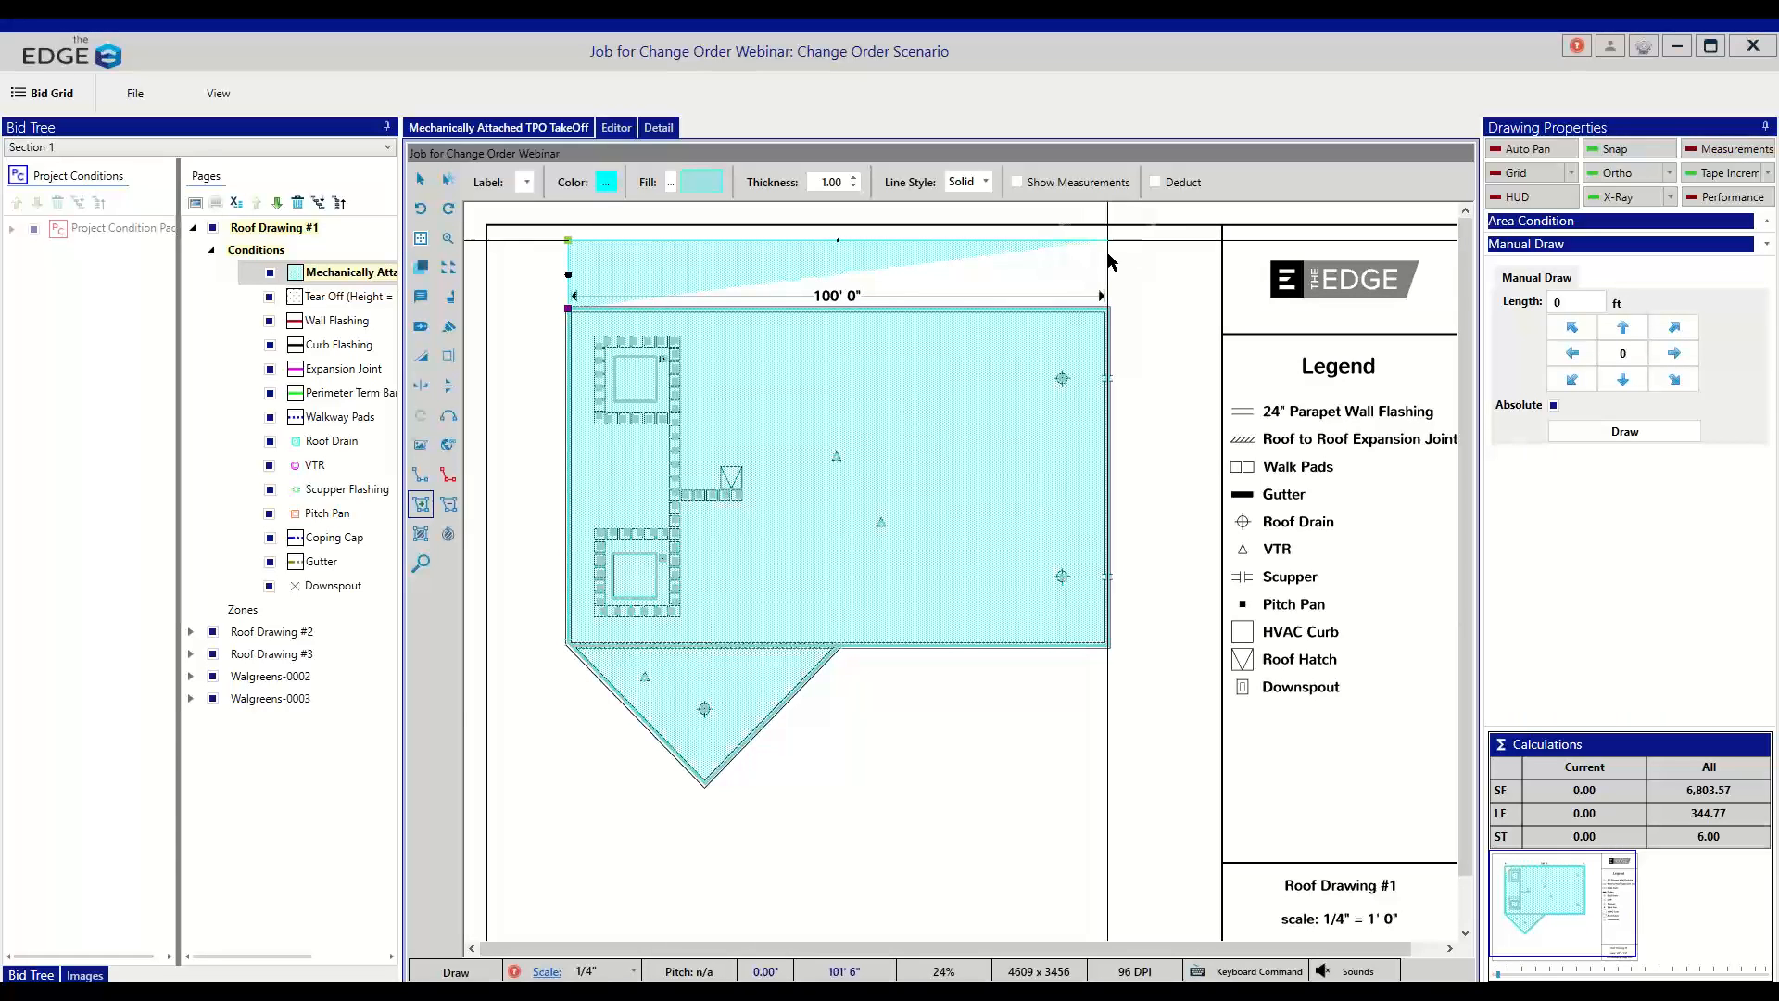
click(1107, 240)
click(1108, 311)
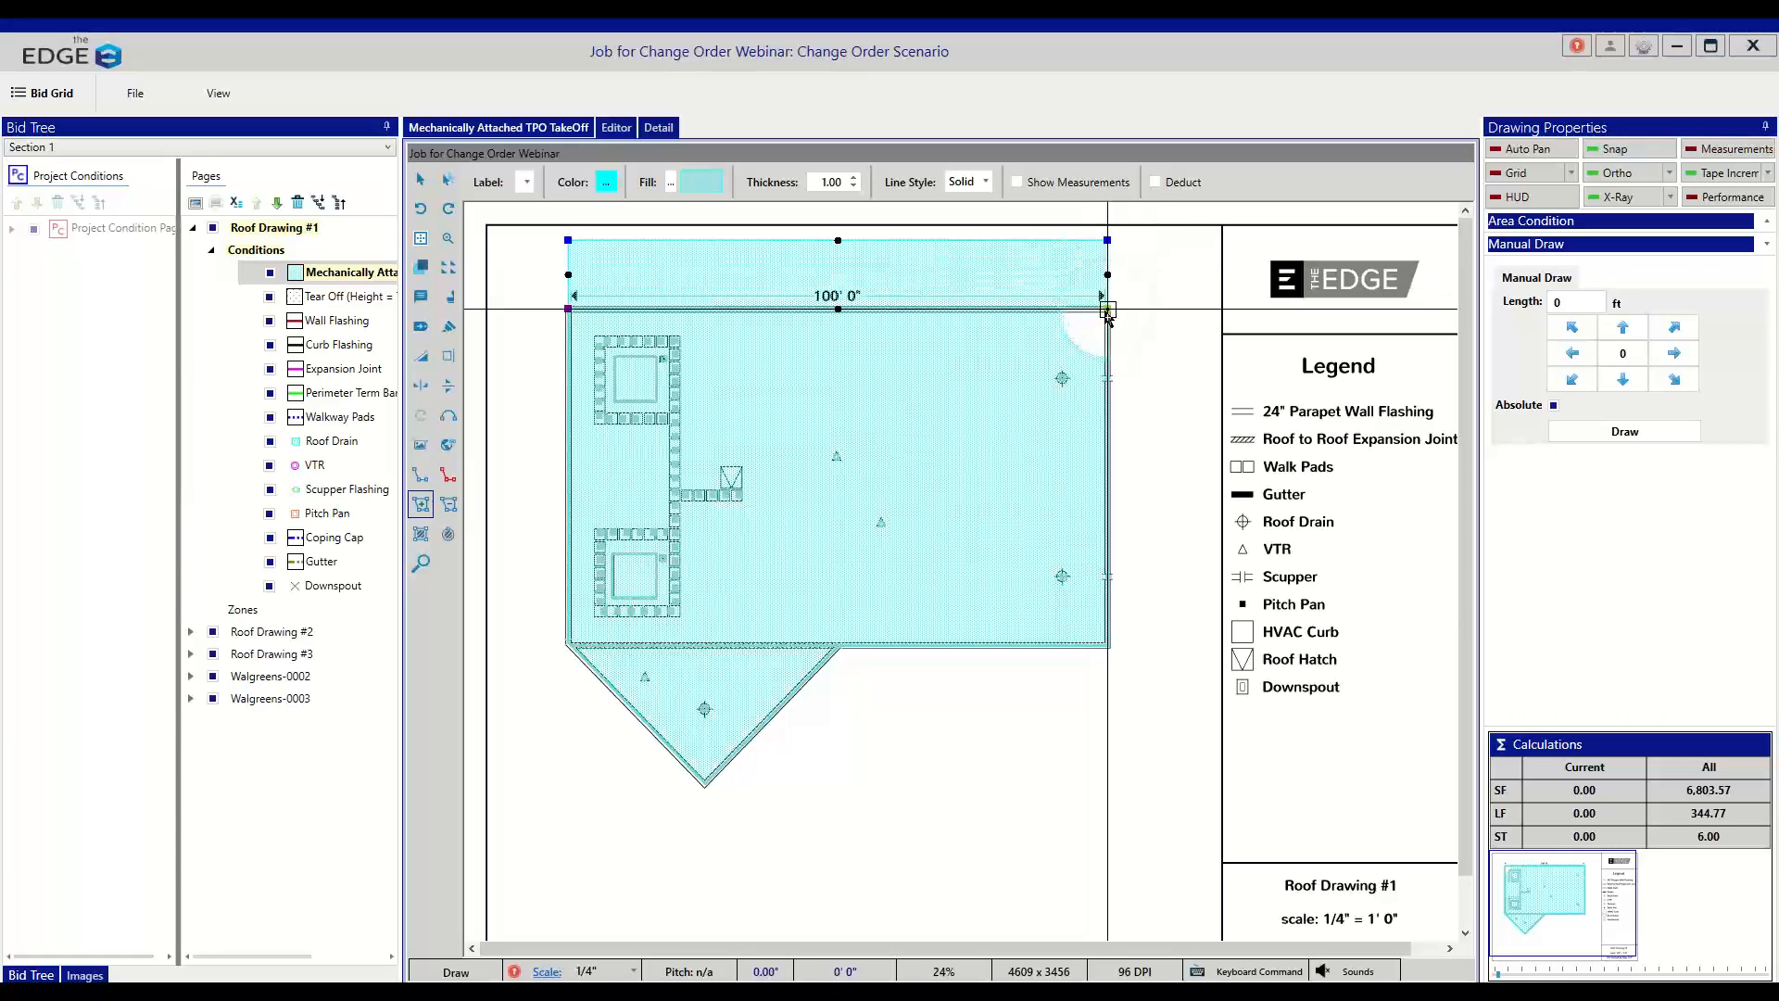
right_click(1107, 311)
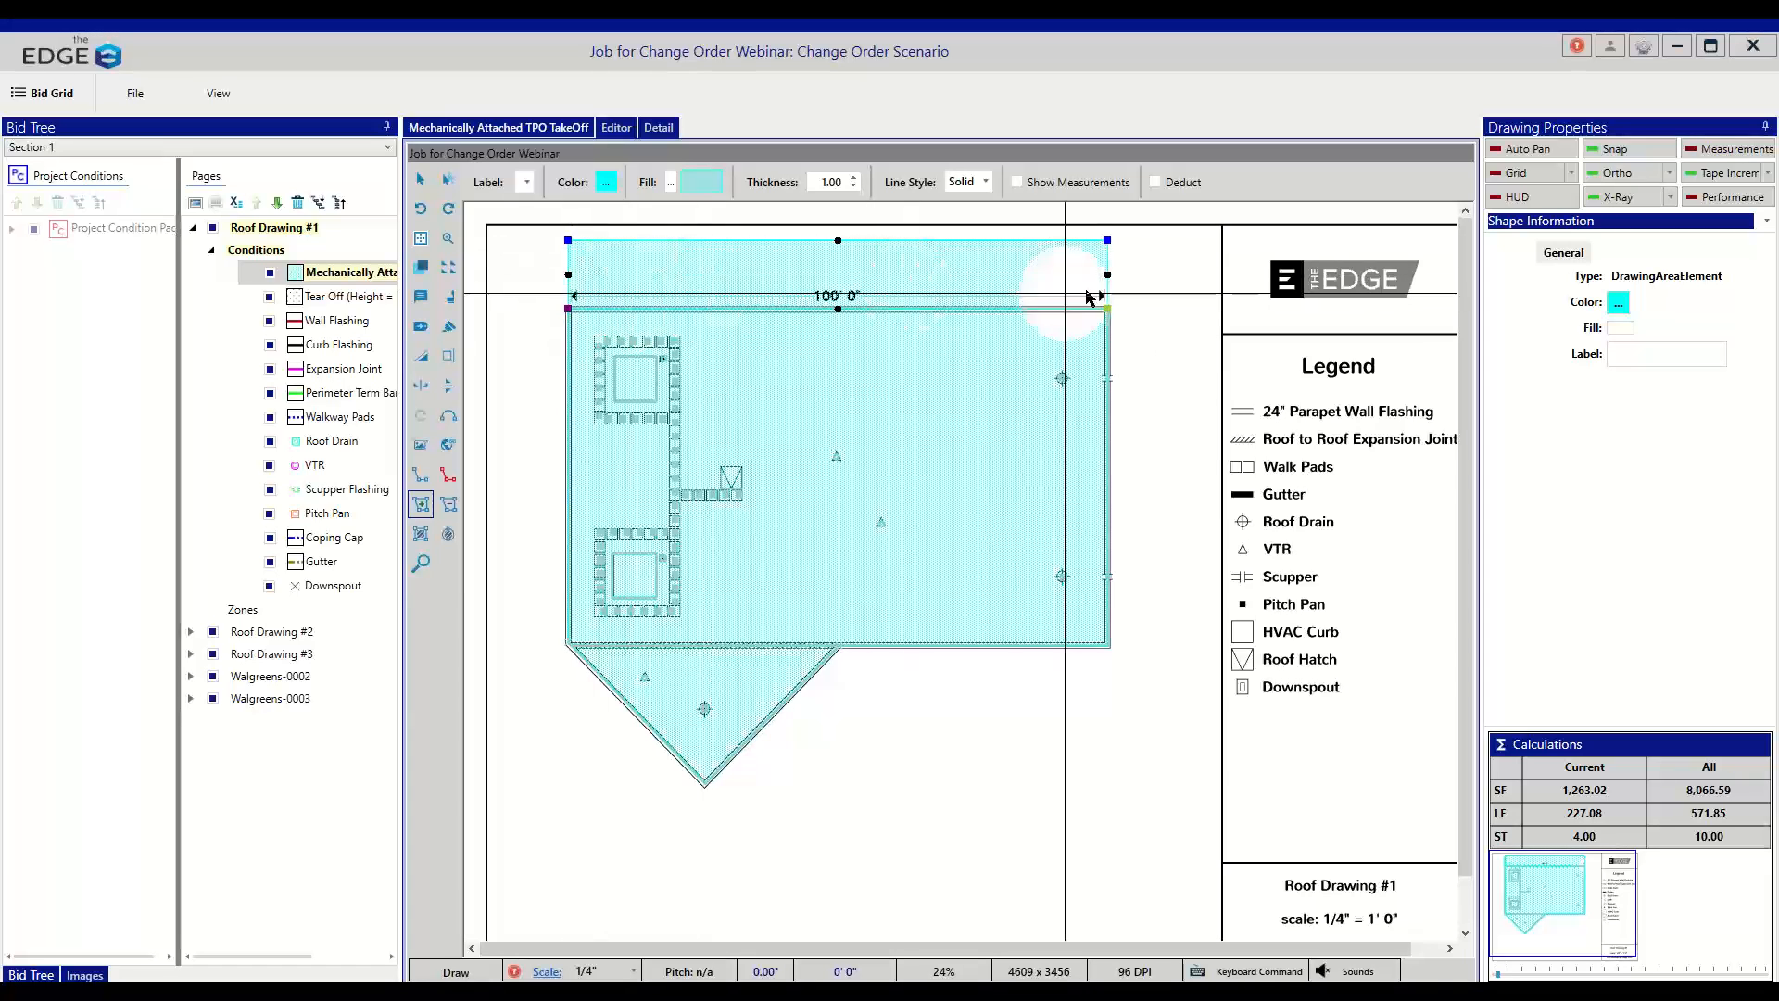
- Draw Wall Flashing of about 227 LF around all four sides of the added roof strip
click(345, 321)
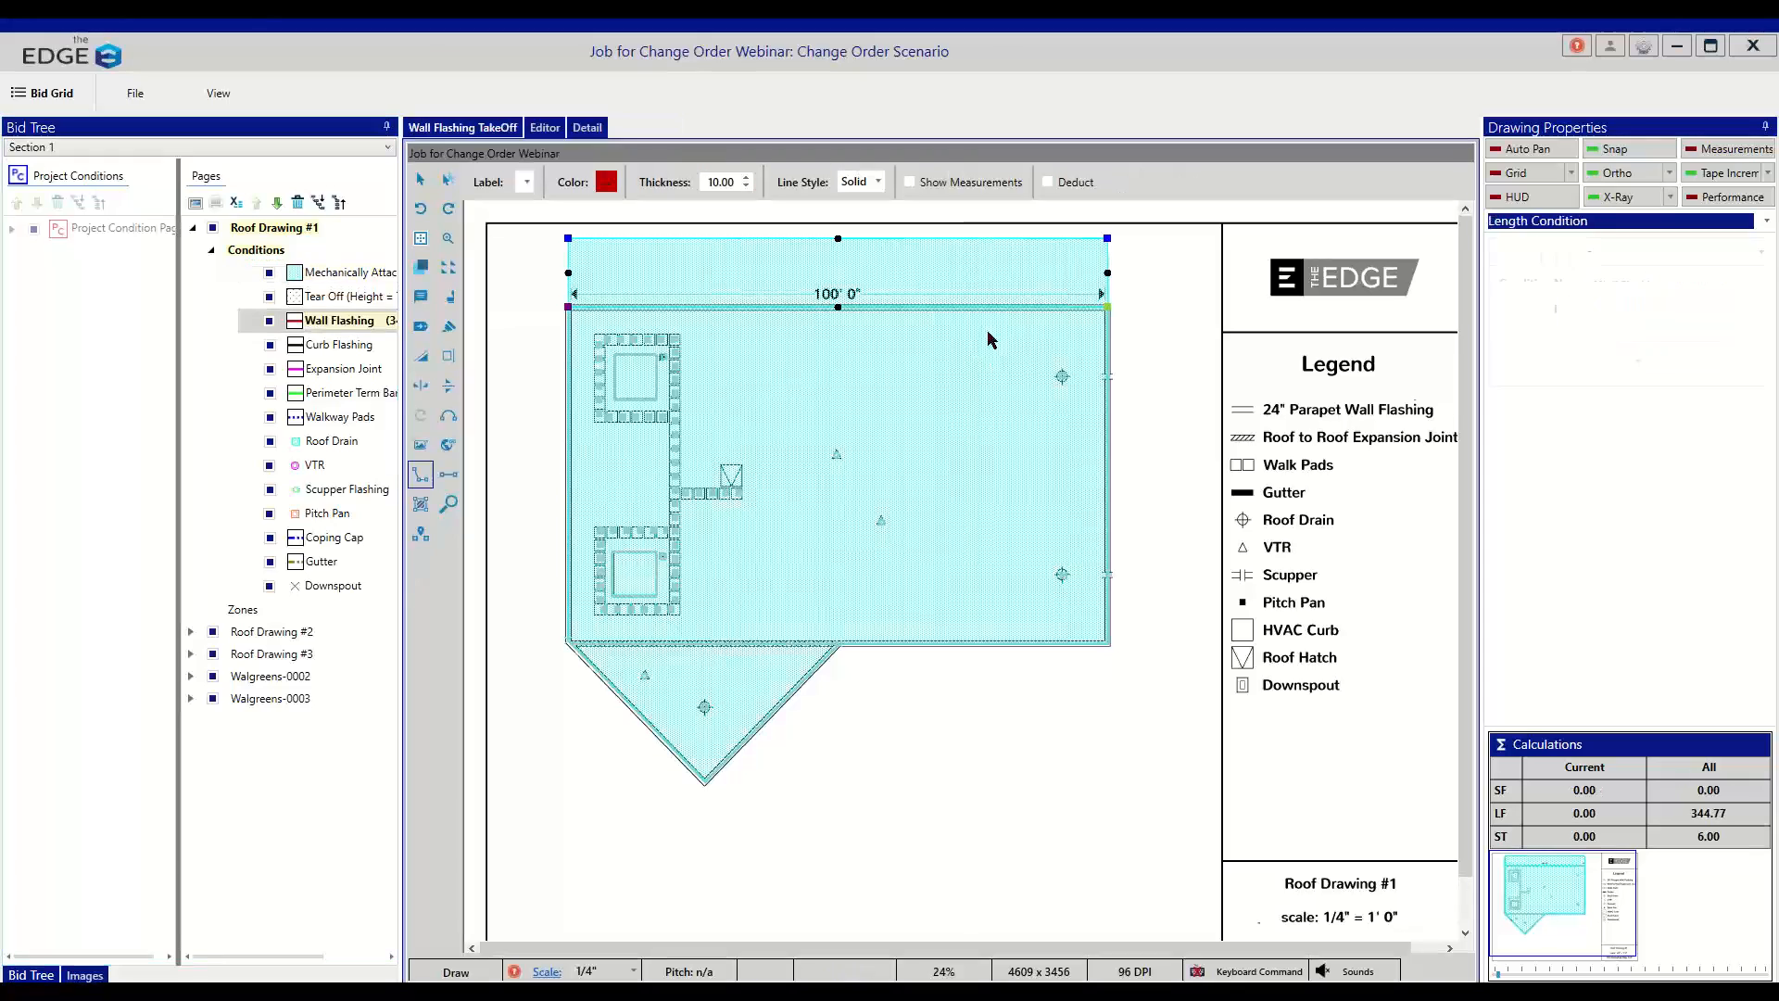
click(570, 303)
click(568, 239)
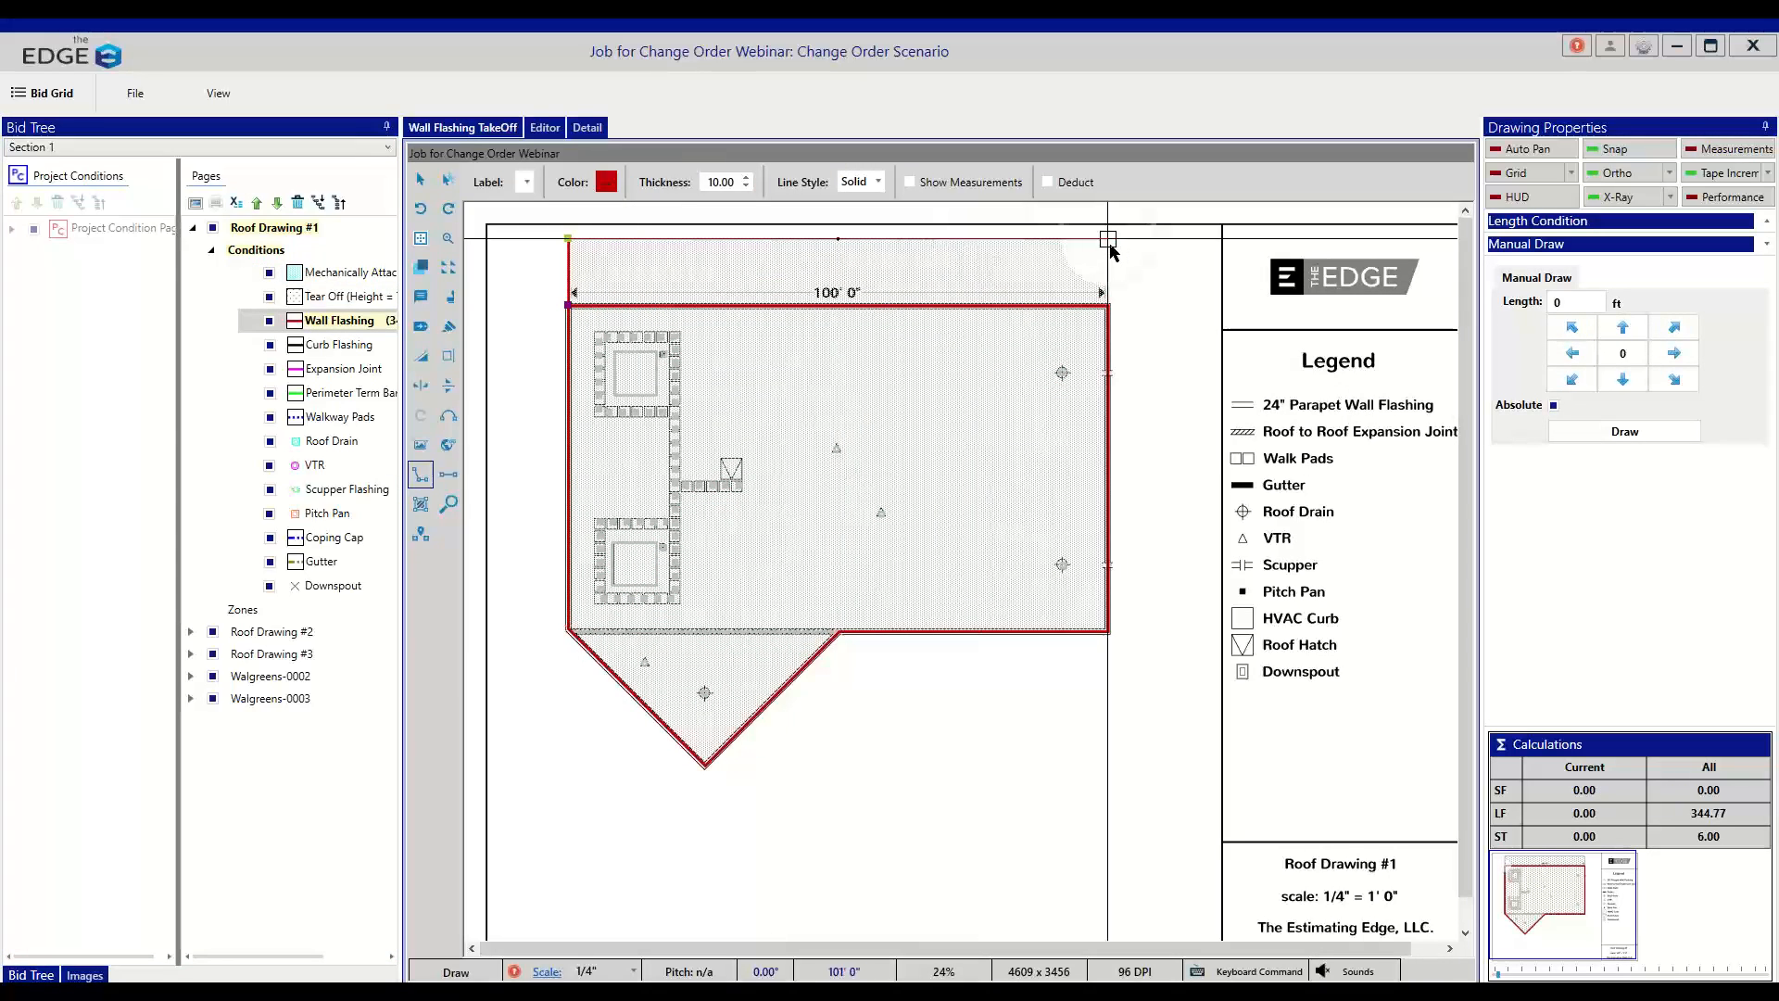
click(1107, 239)
click(1108, 303)
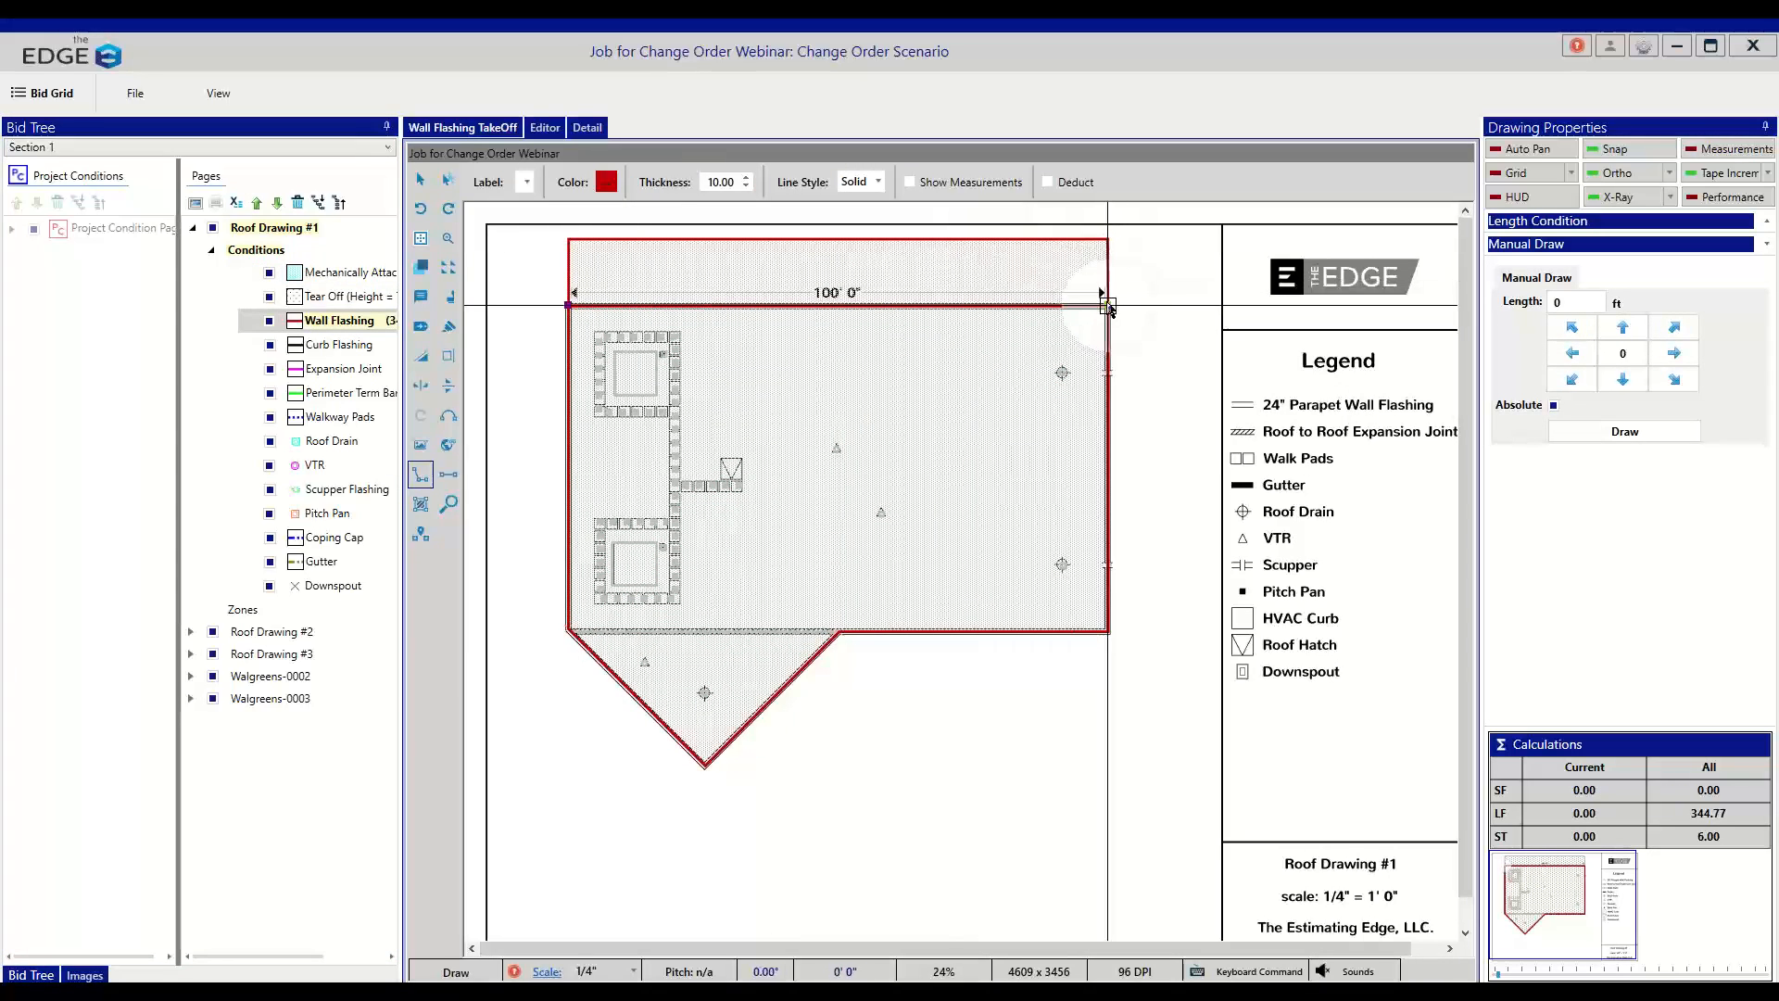
click(568, 303)
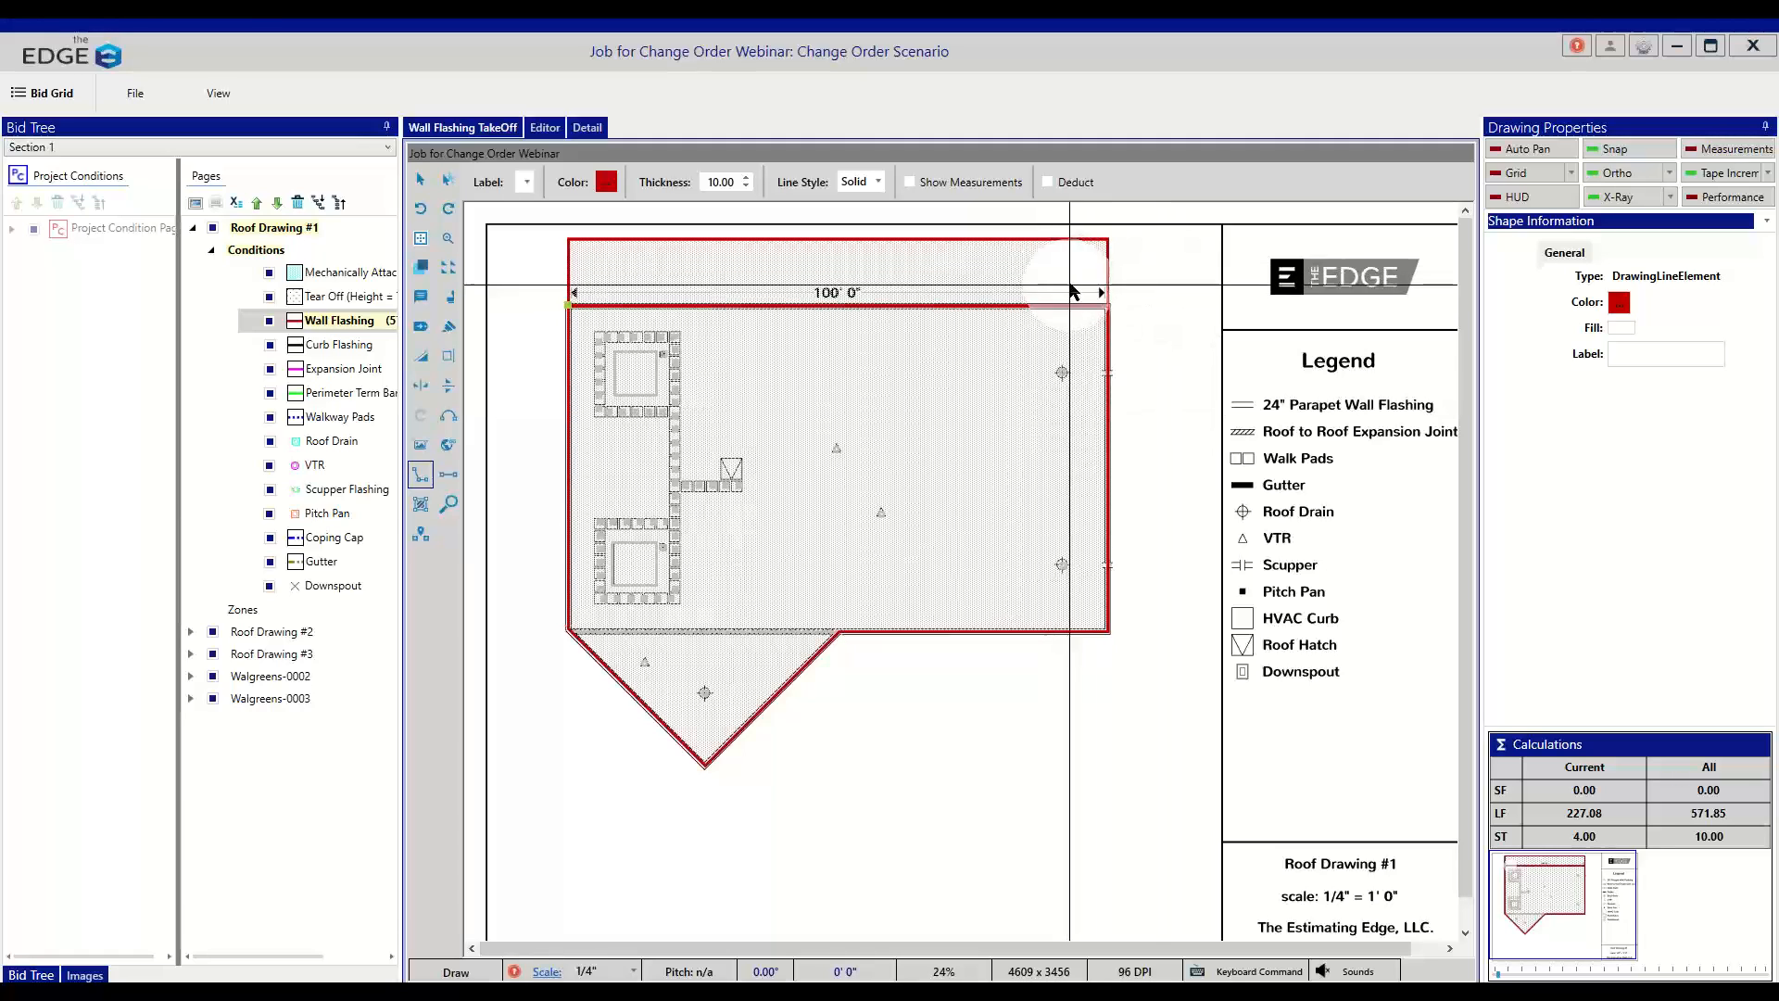
- Return to the bid grid and compare the change order and original rows of the 10' 0" x 100' 0" 045 TPO in the material pricing
click(58, 94)
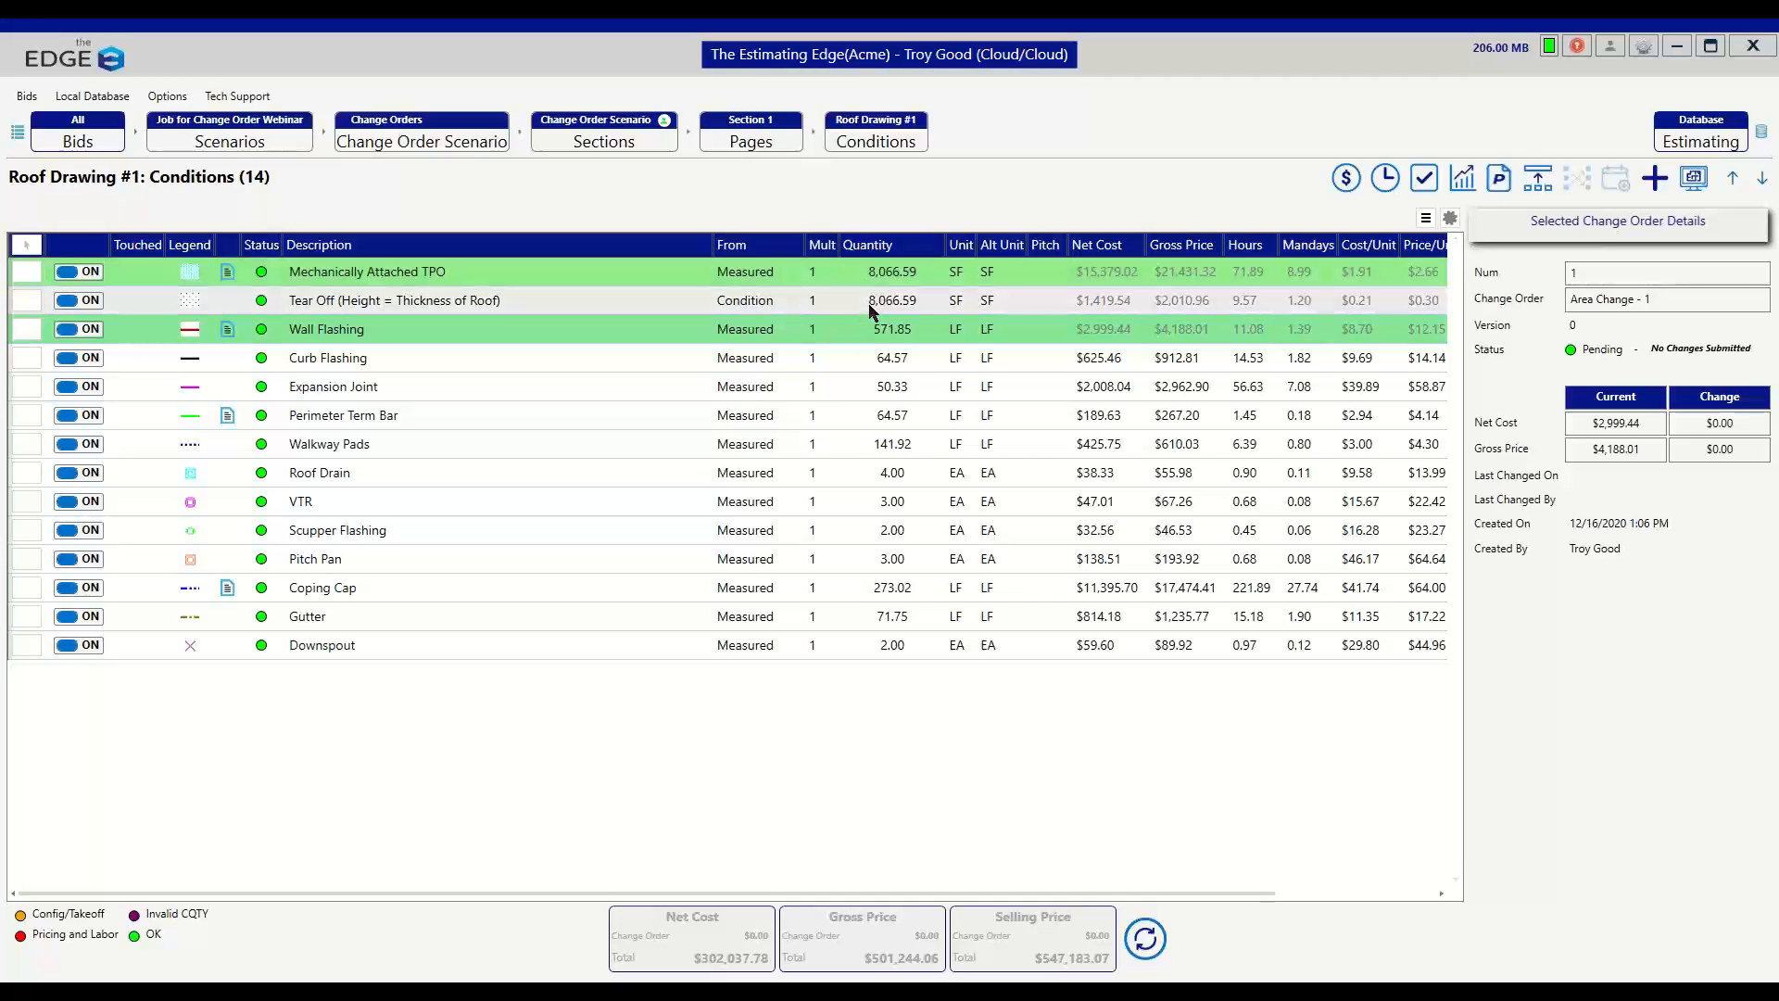
click(1349, 179)
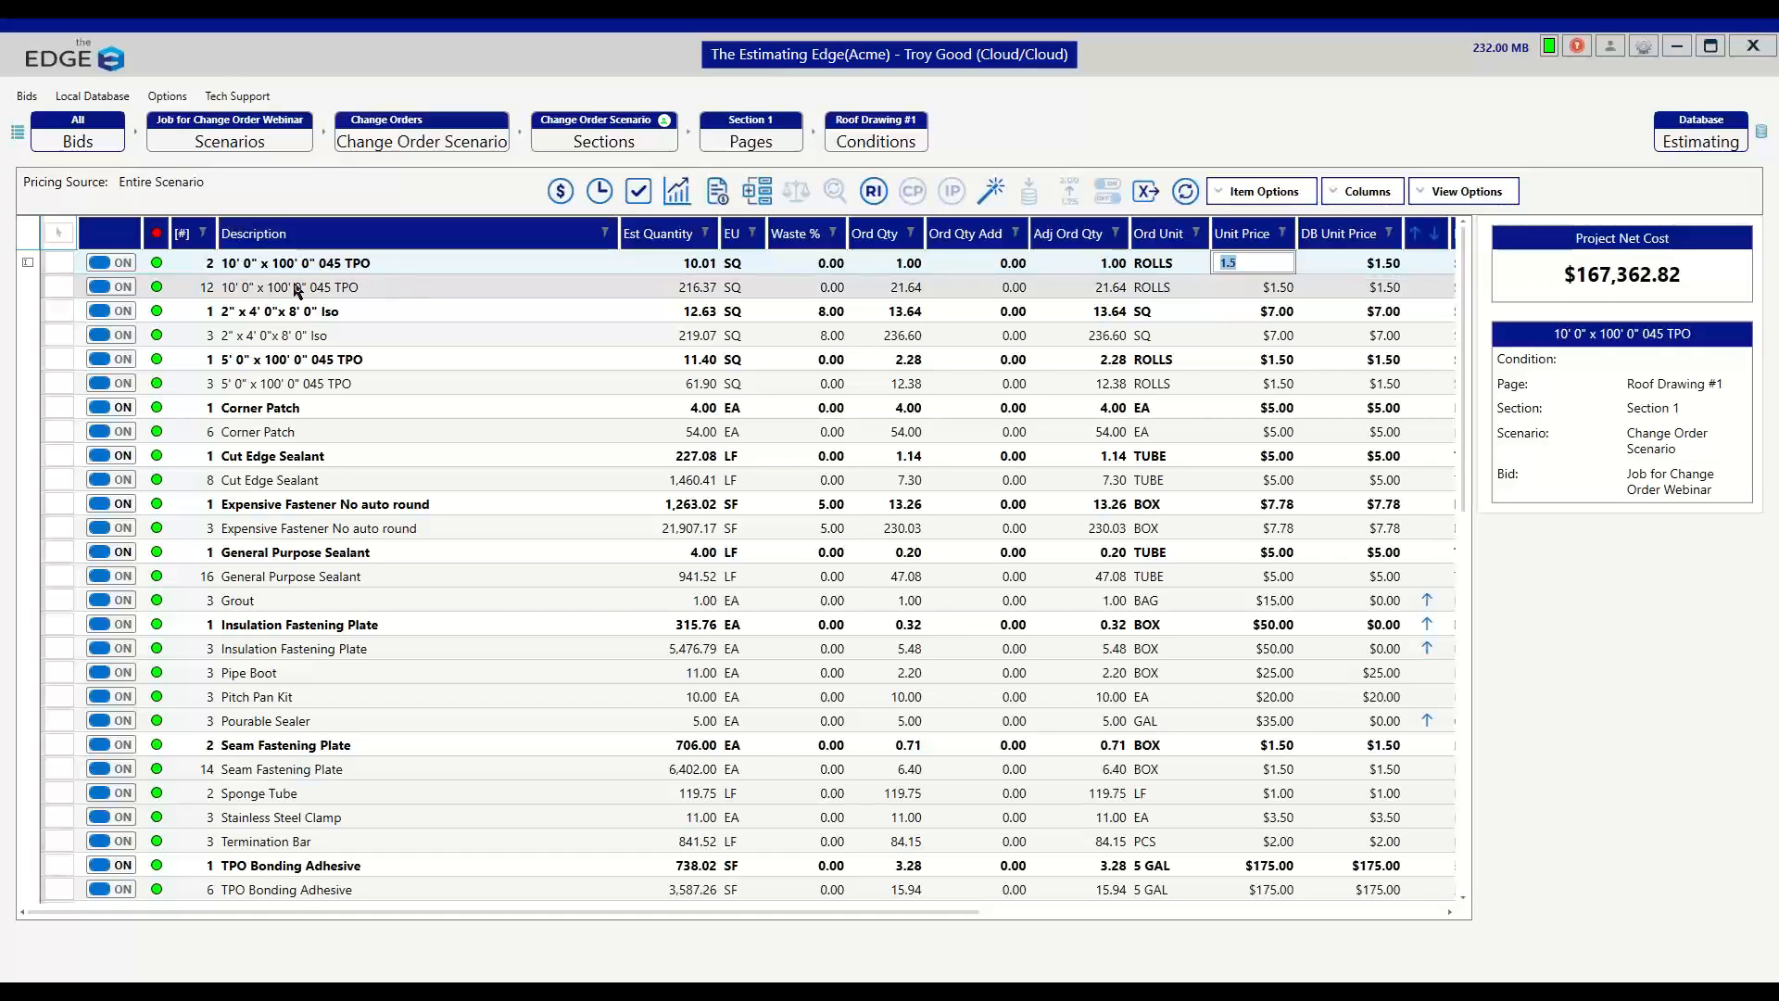
click(336, 291)
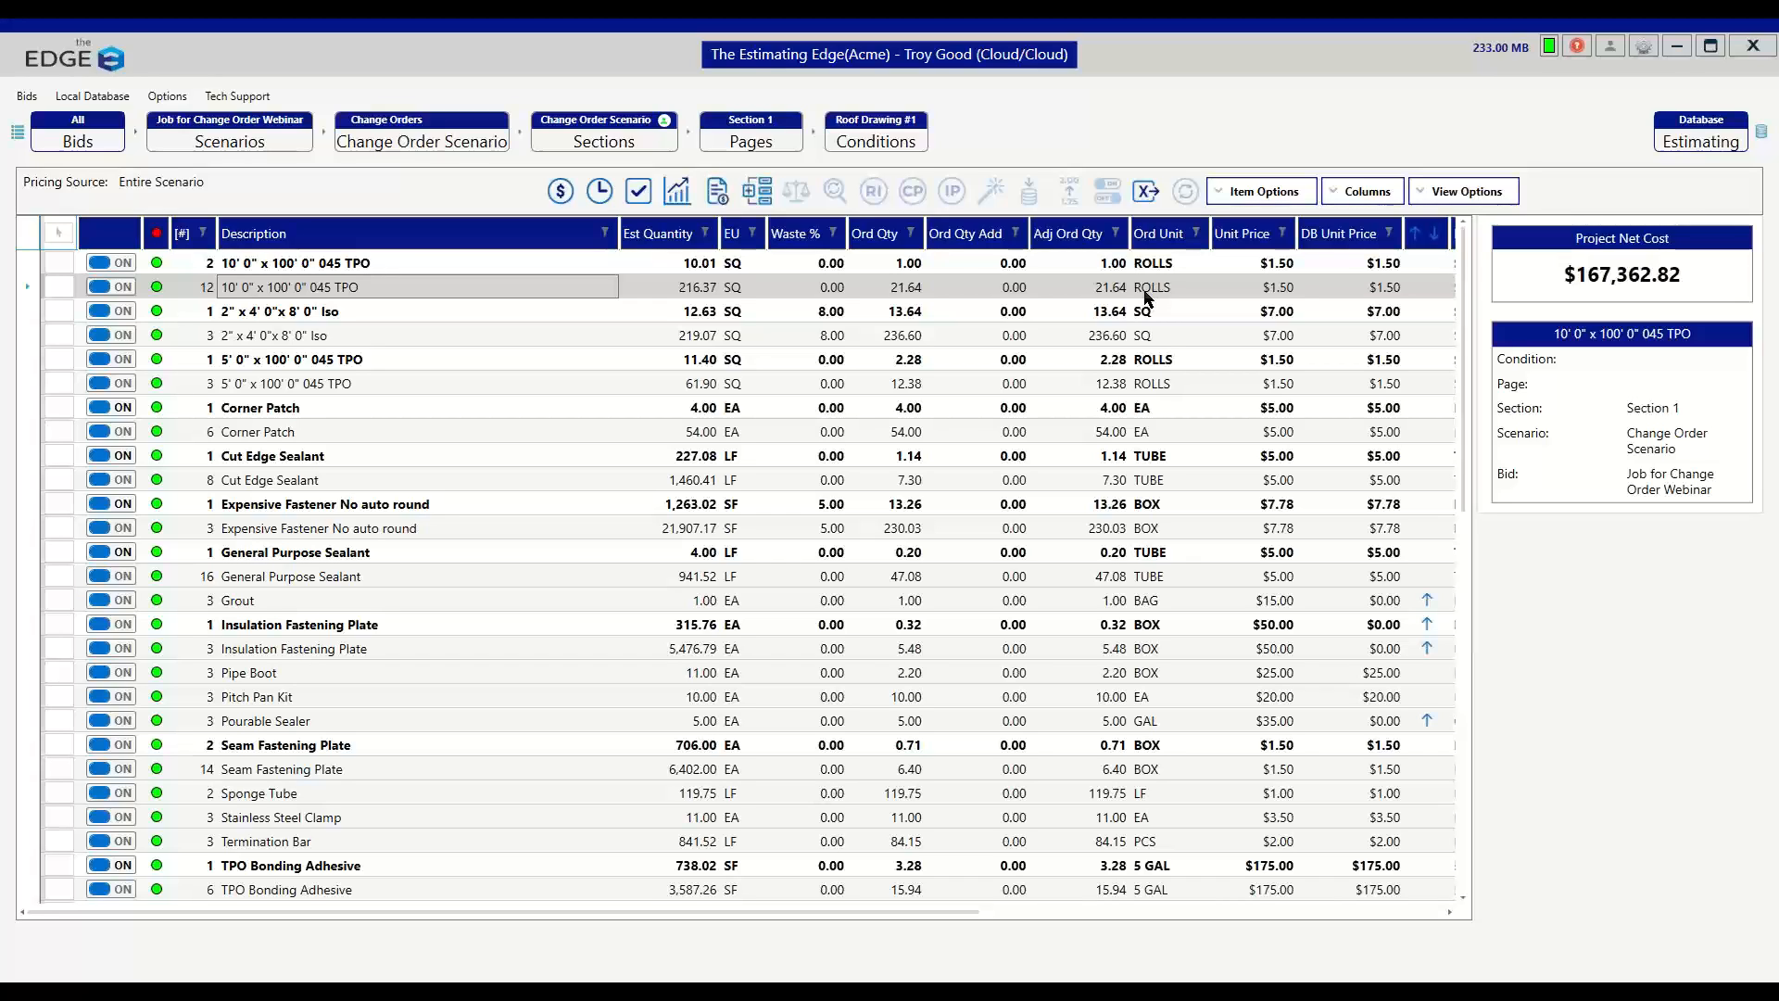
click(550, 271)
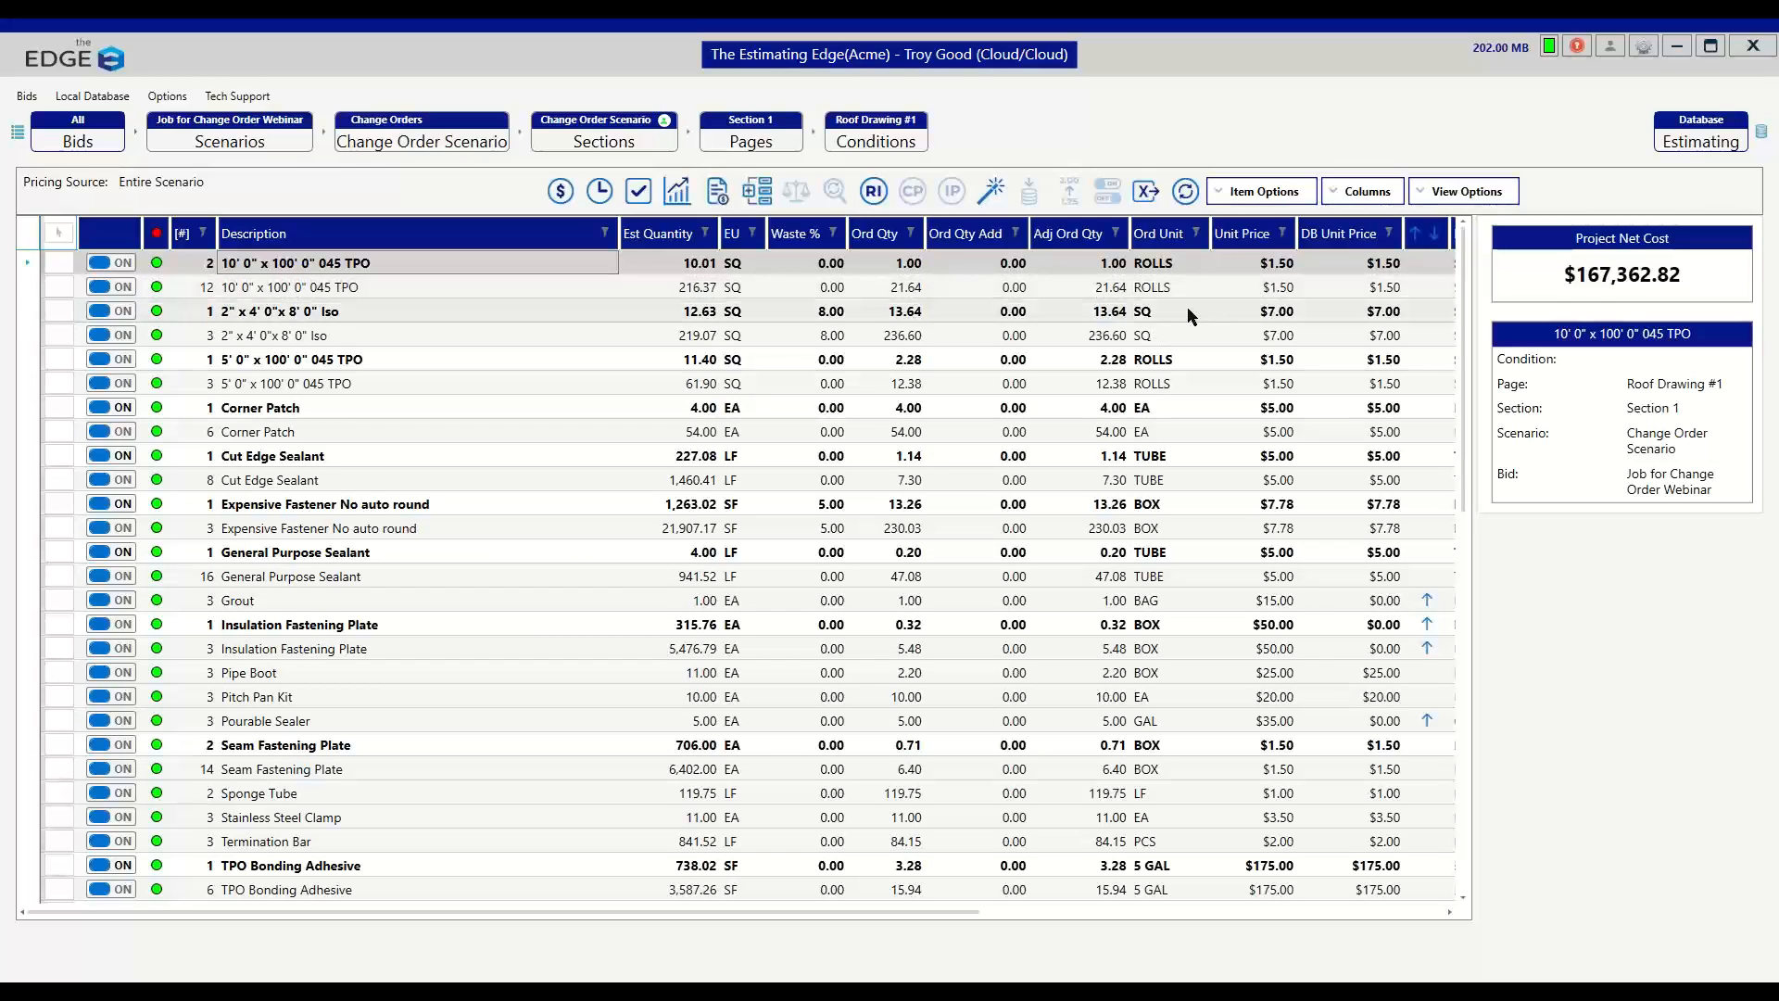
- Set the unit price of the change order's 2" x 4' 0"x 8' 0" Iso to $56.00 in the material pricing
click(1284, 317)
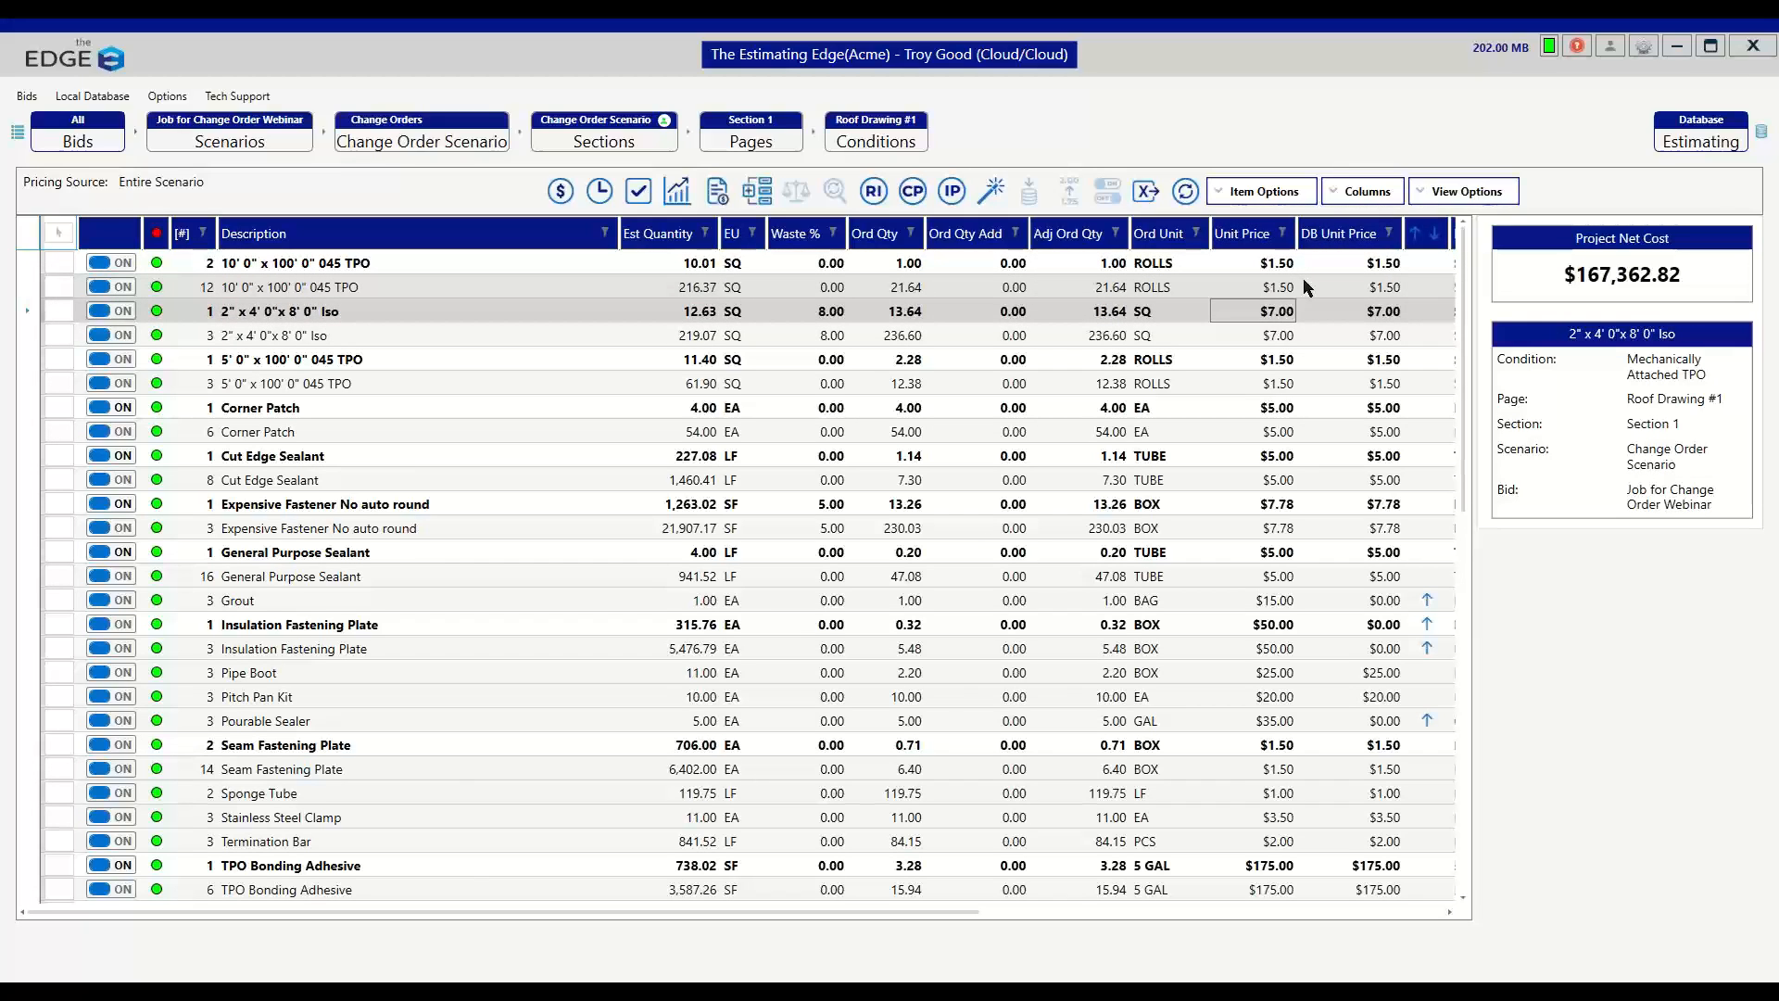
text(56)
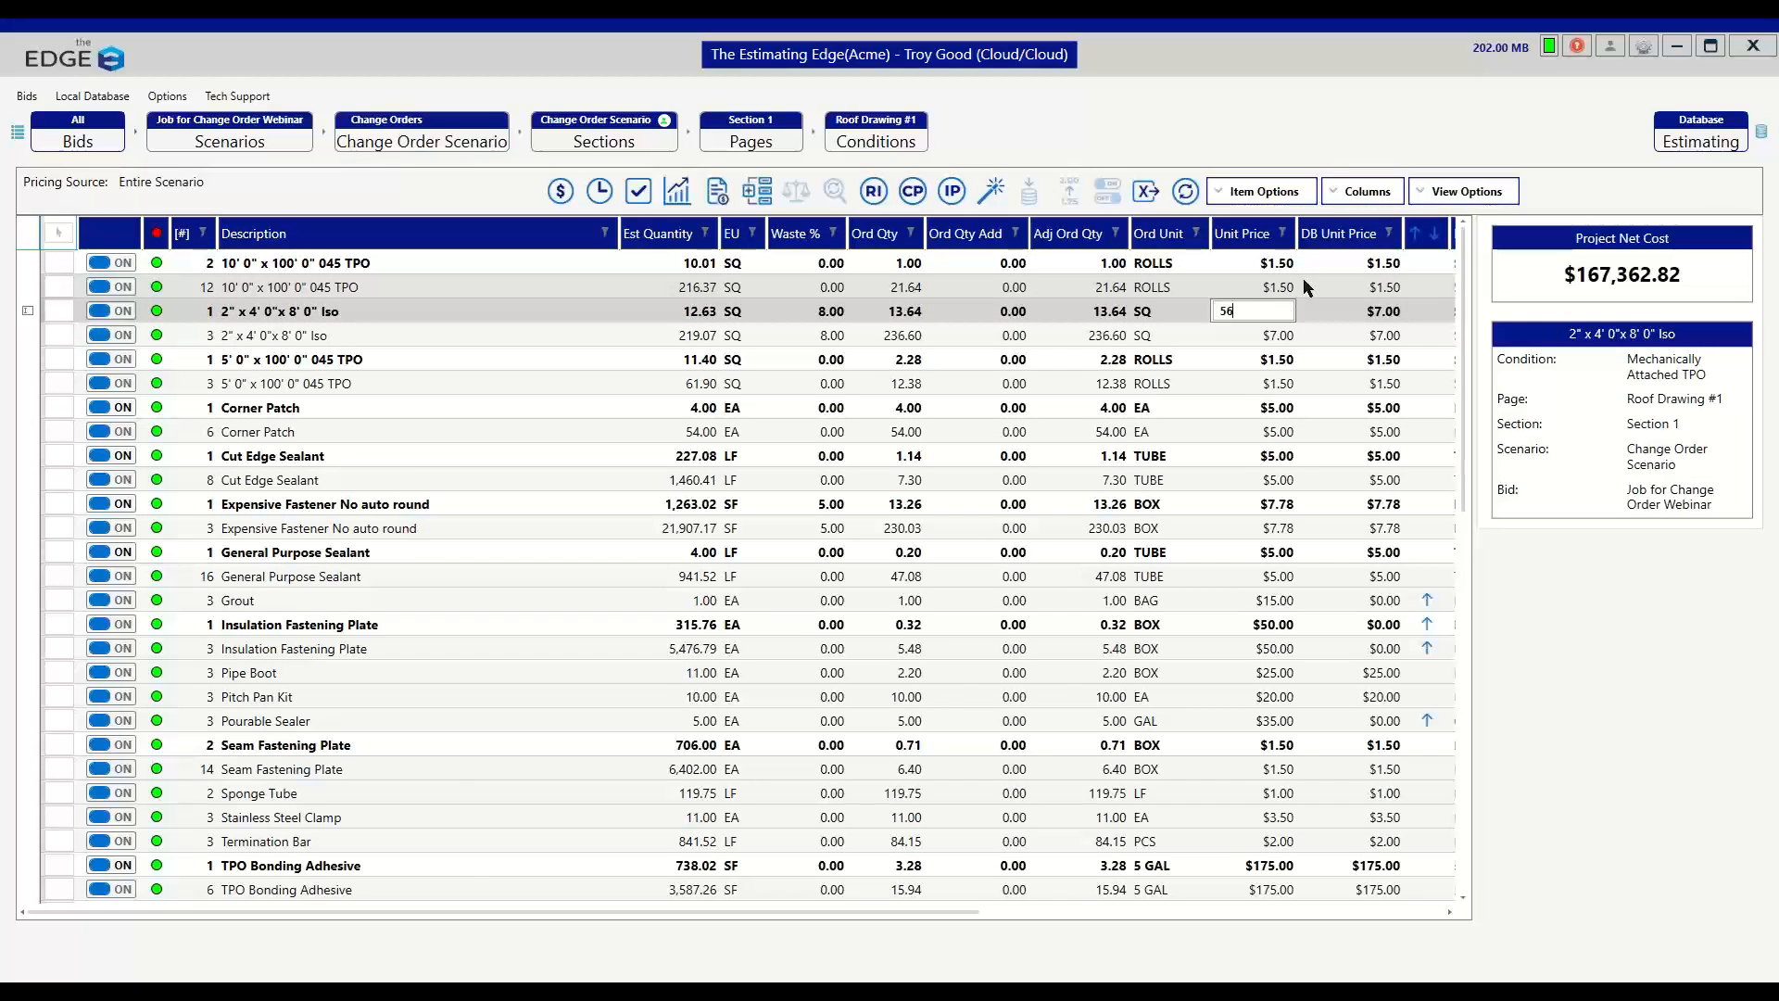
key(Return)
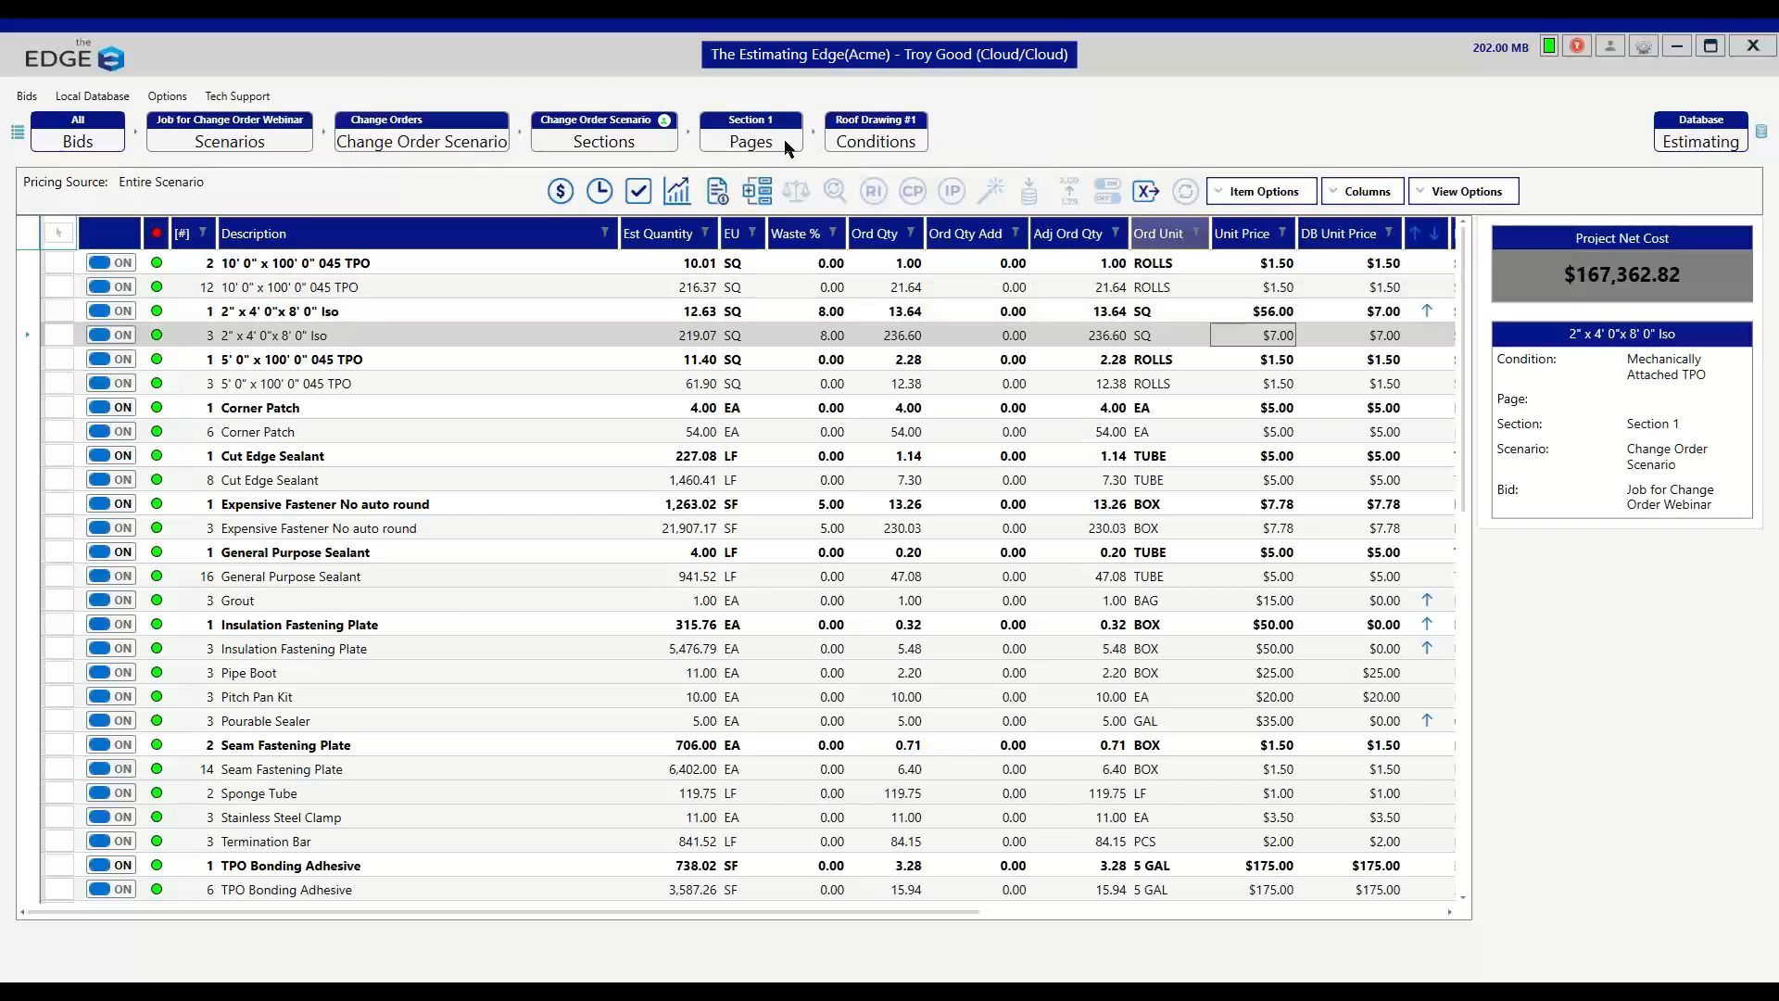
- In the labor pricing, set the change order's Iso fastening labor to $30 per hour and apply the rate to all ROOFING labor
click(604, 190)
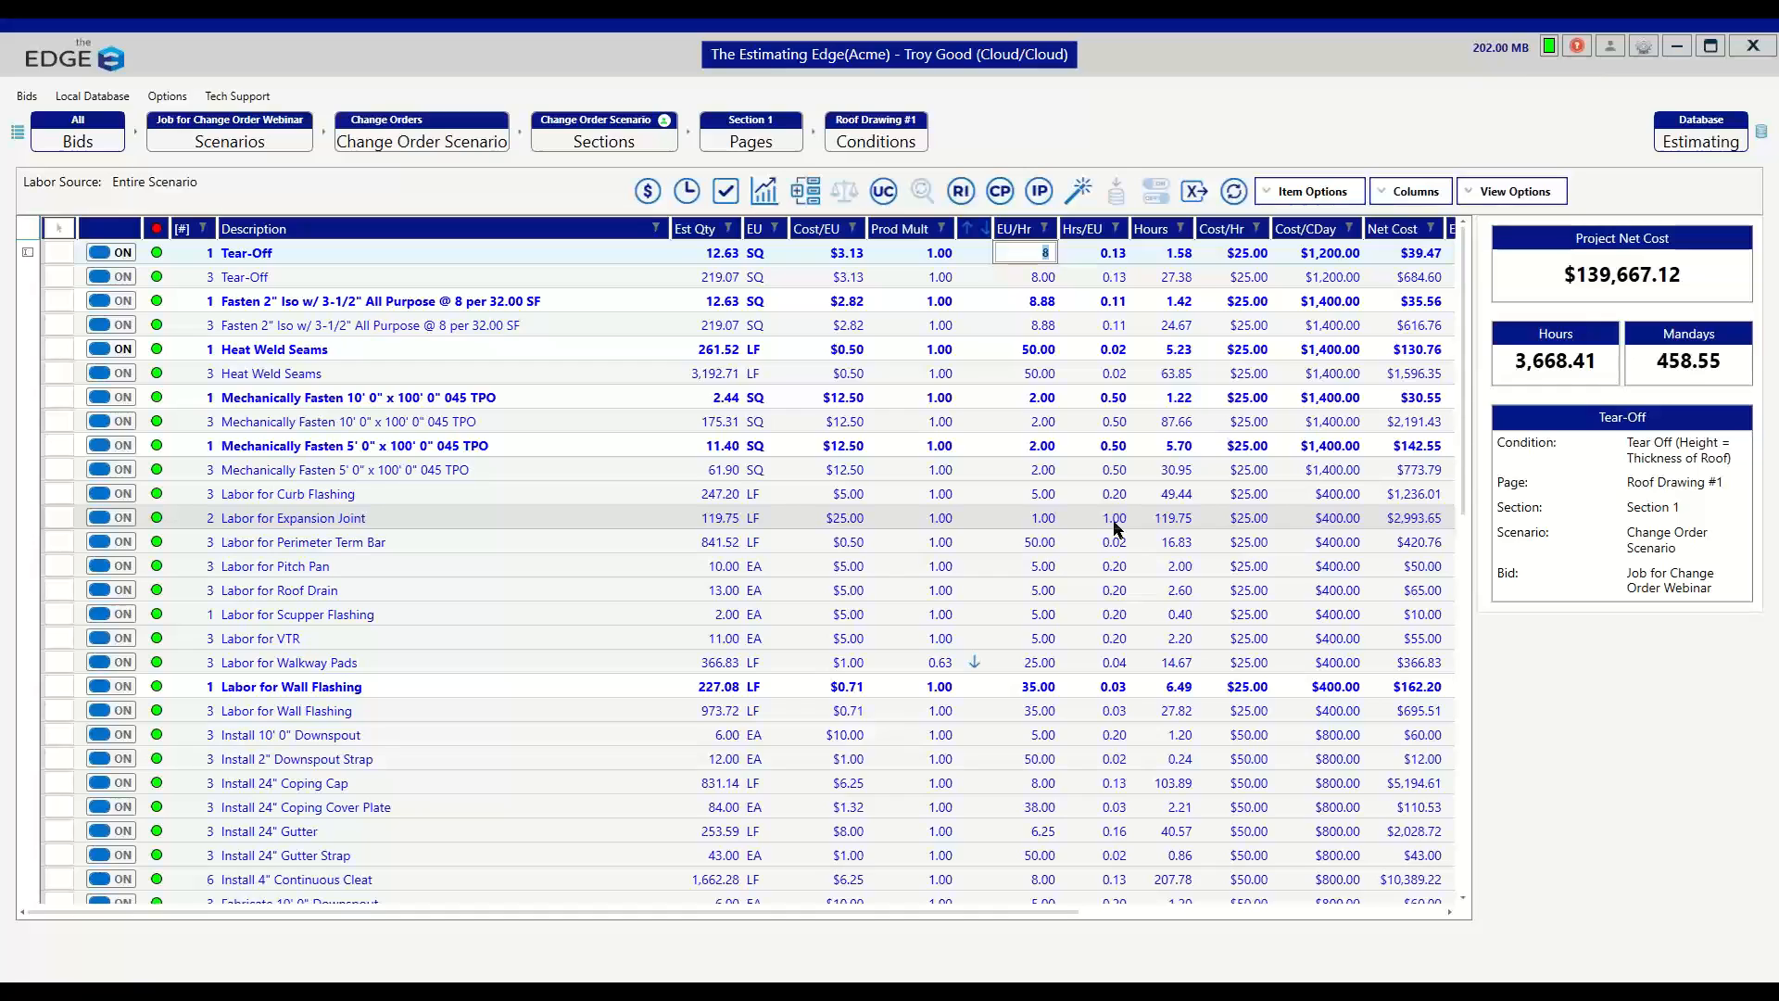
click(1247, 302)
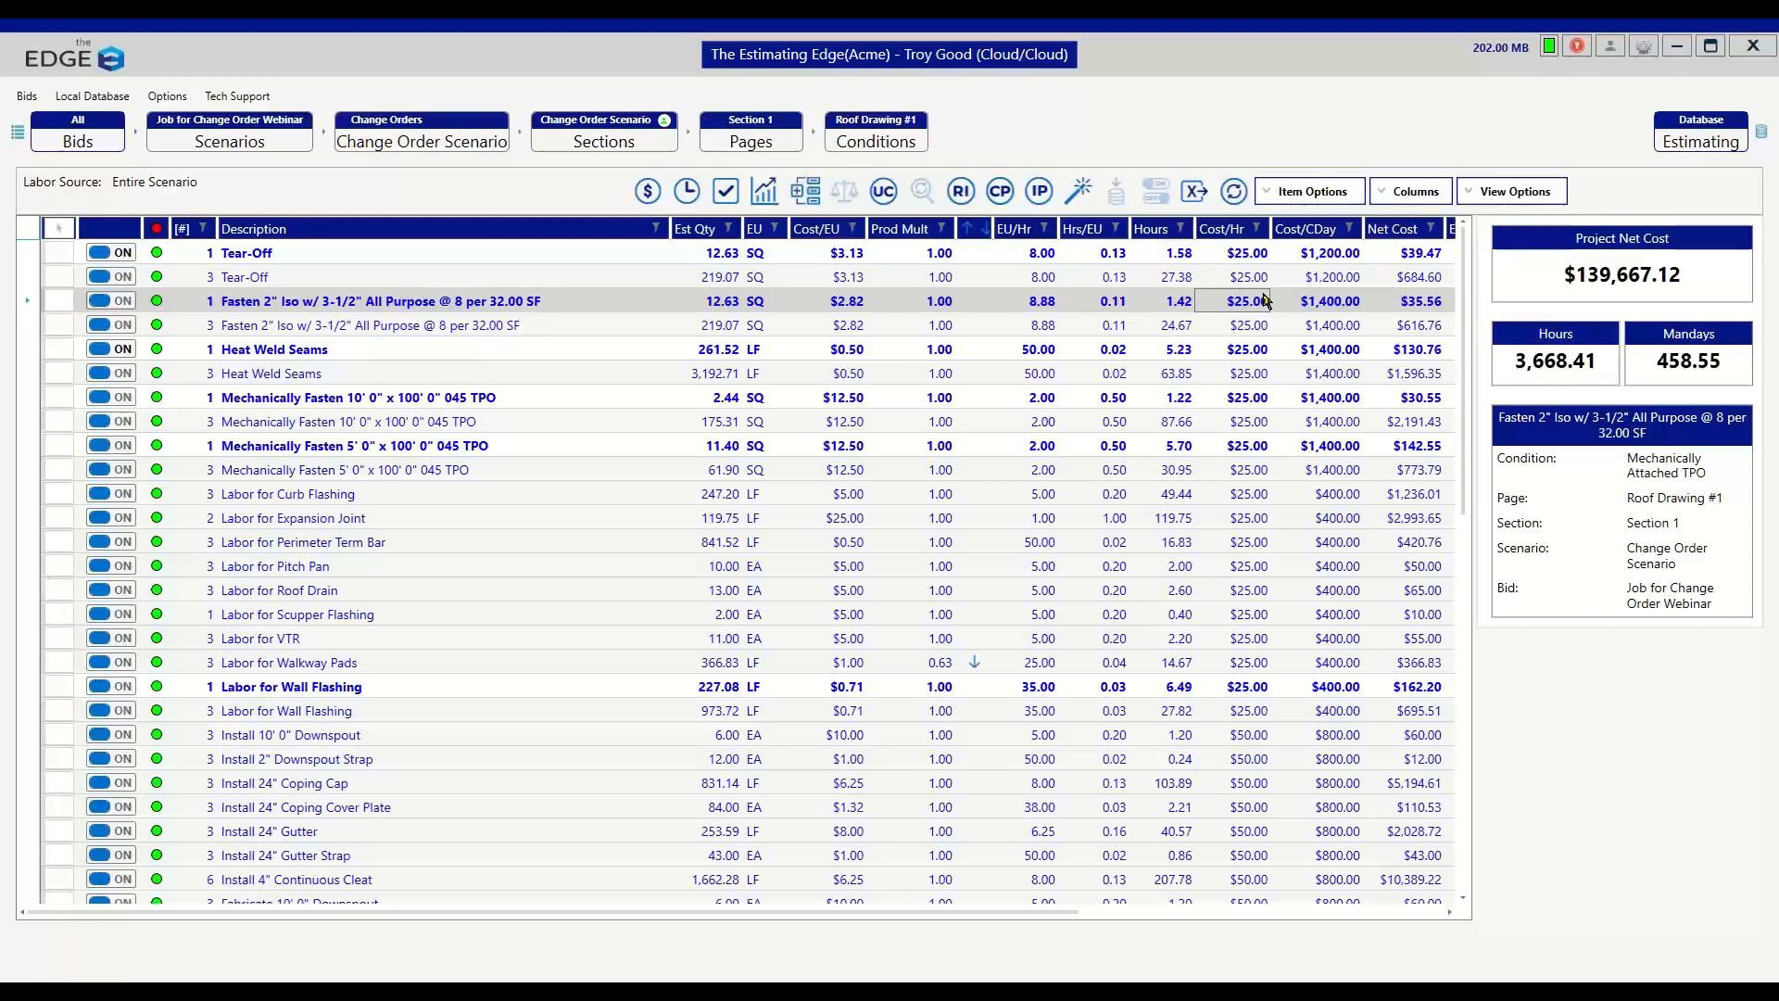
text(30)
key(Return)
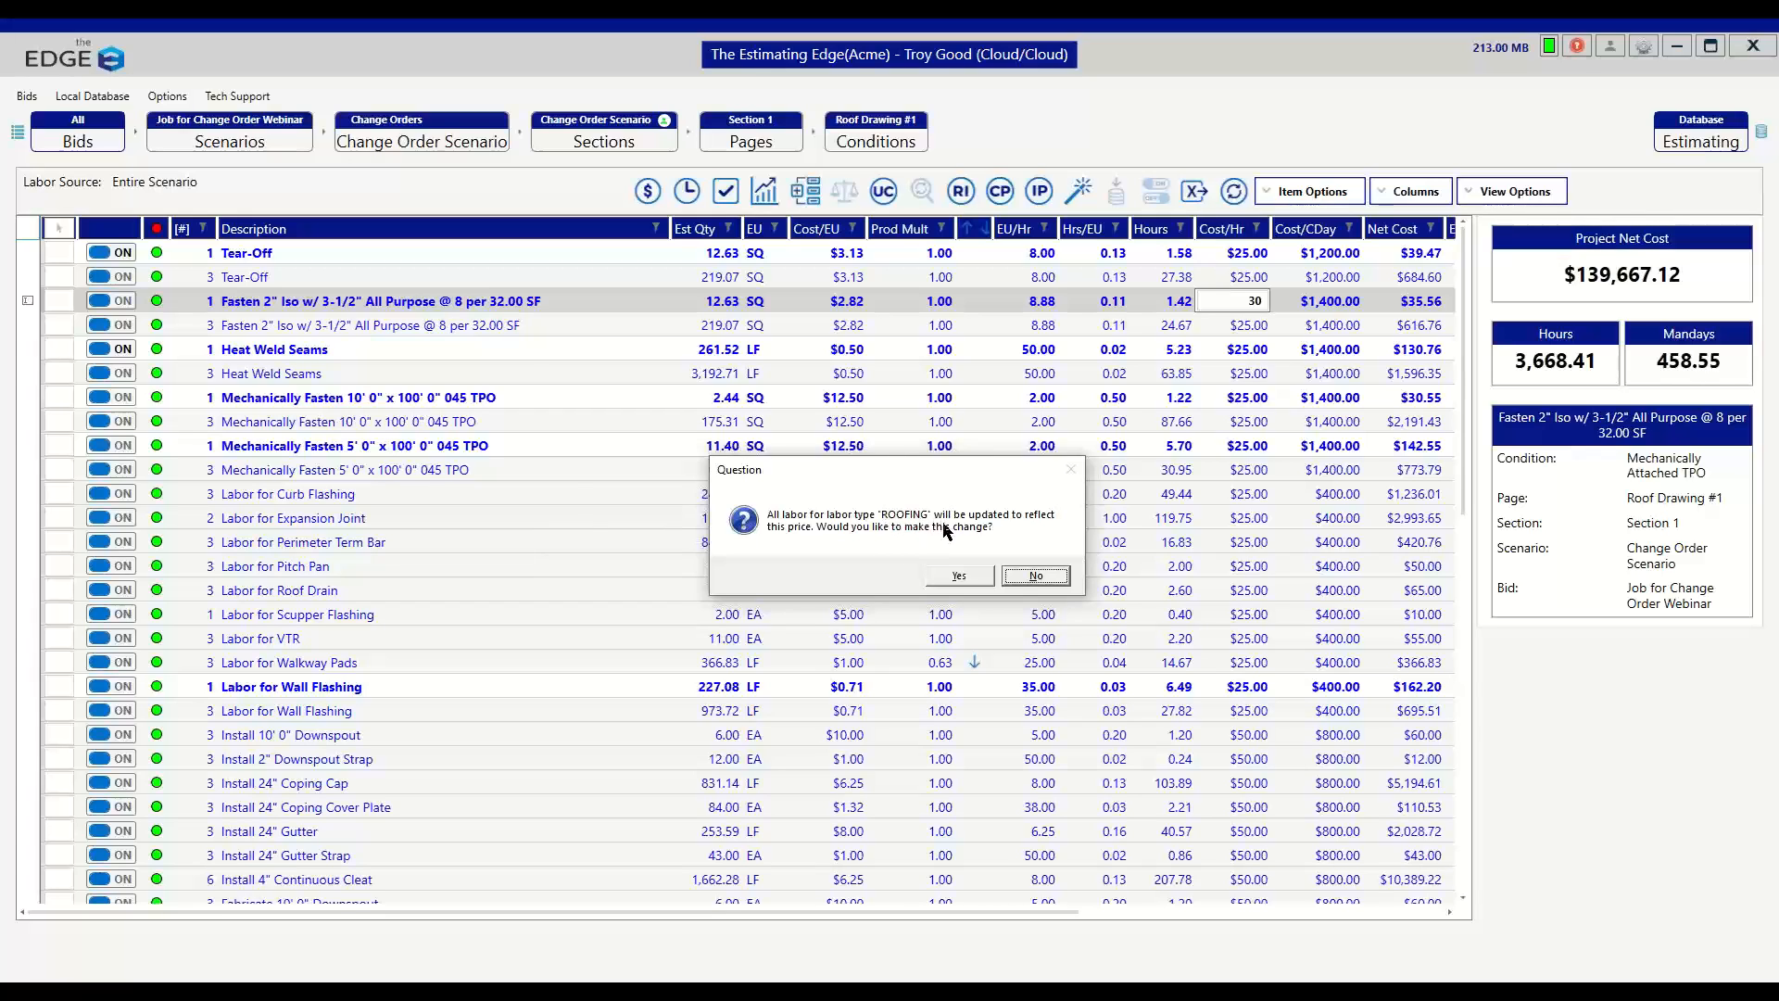
click(974, 577)
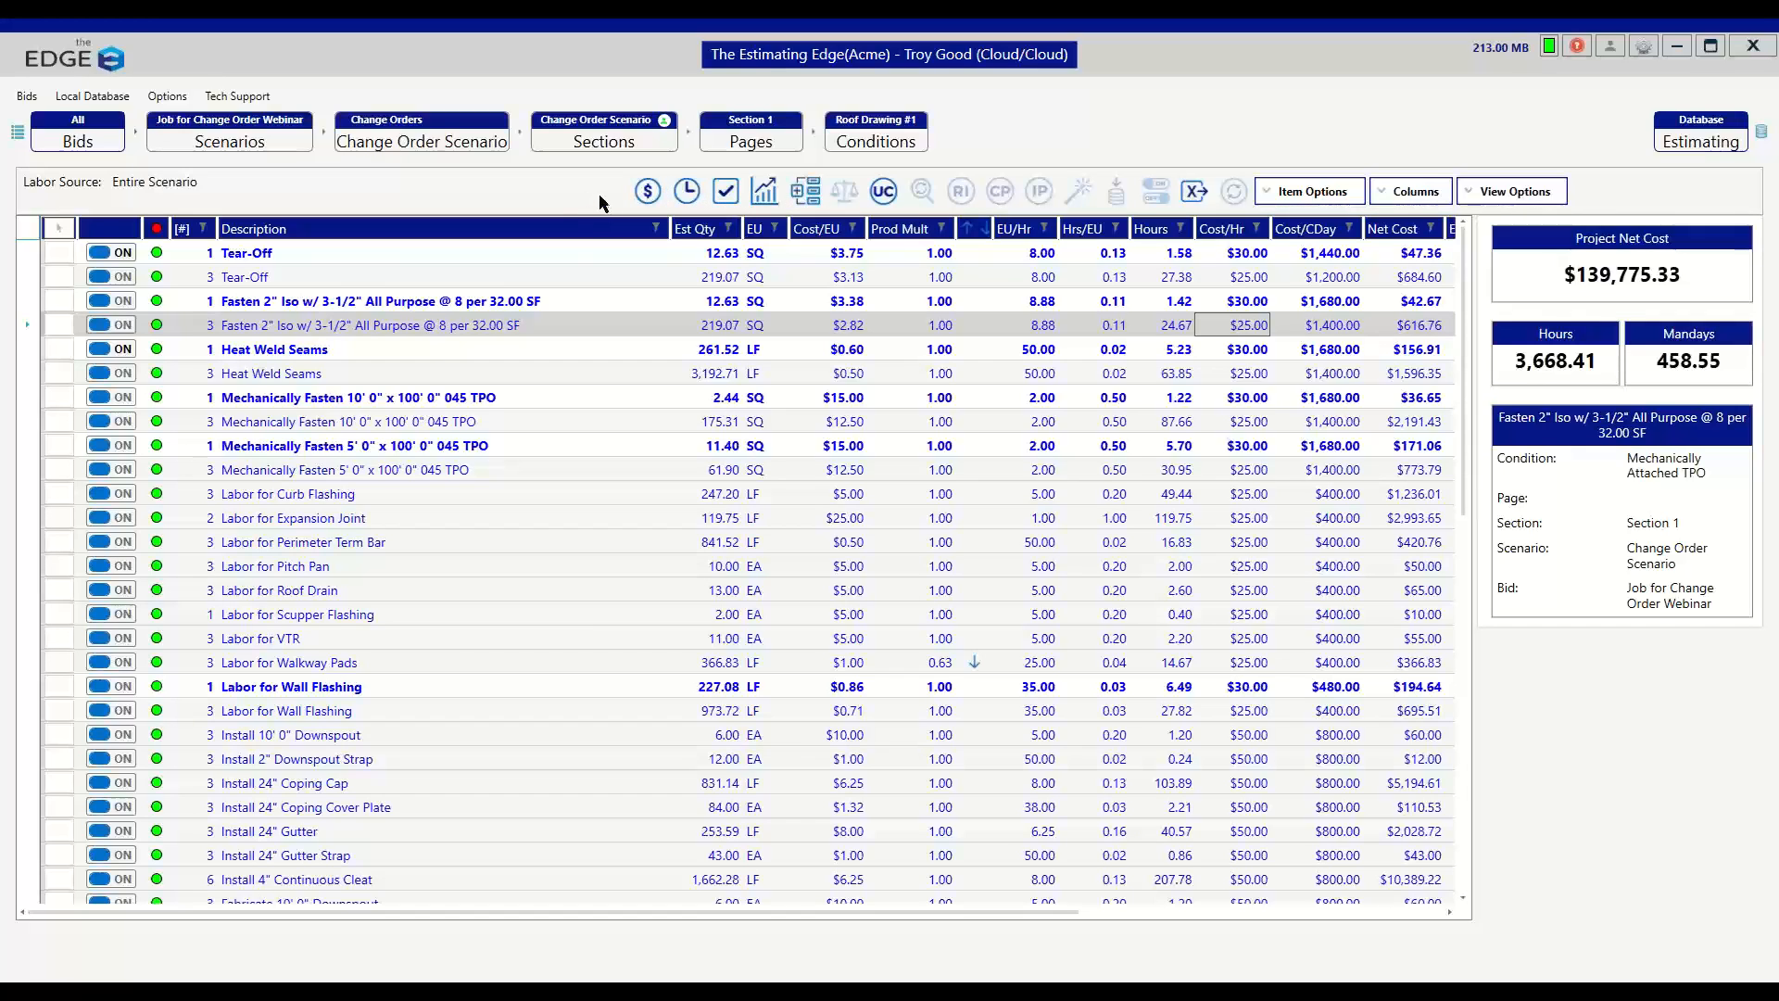
- Open the scenario's bottom end and review the read-only Roofing, Drywall and Change Order No. 1 breakdowns
click(725, 190)
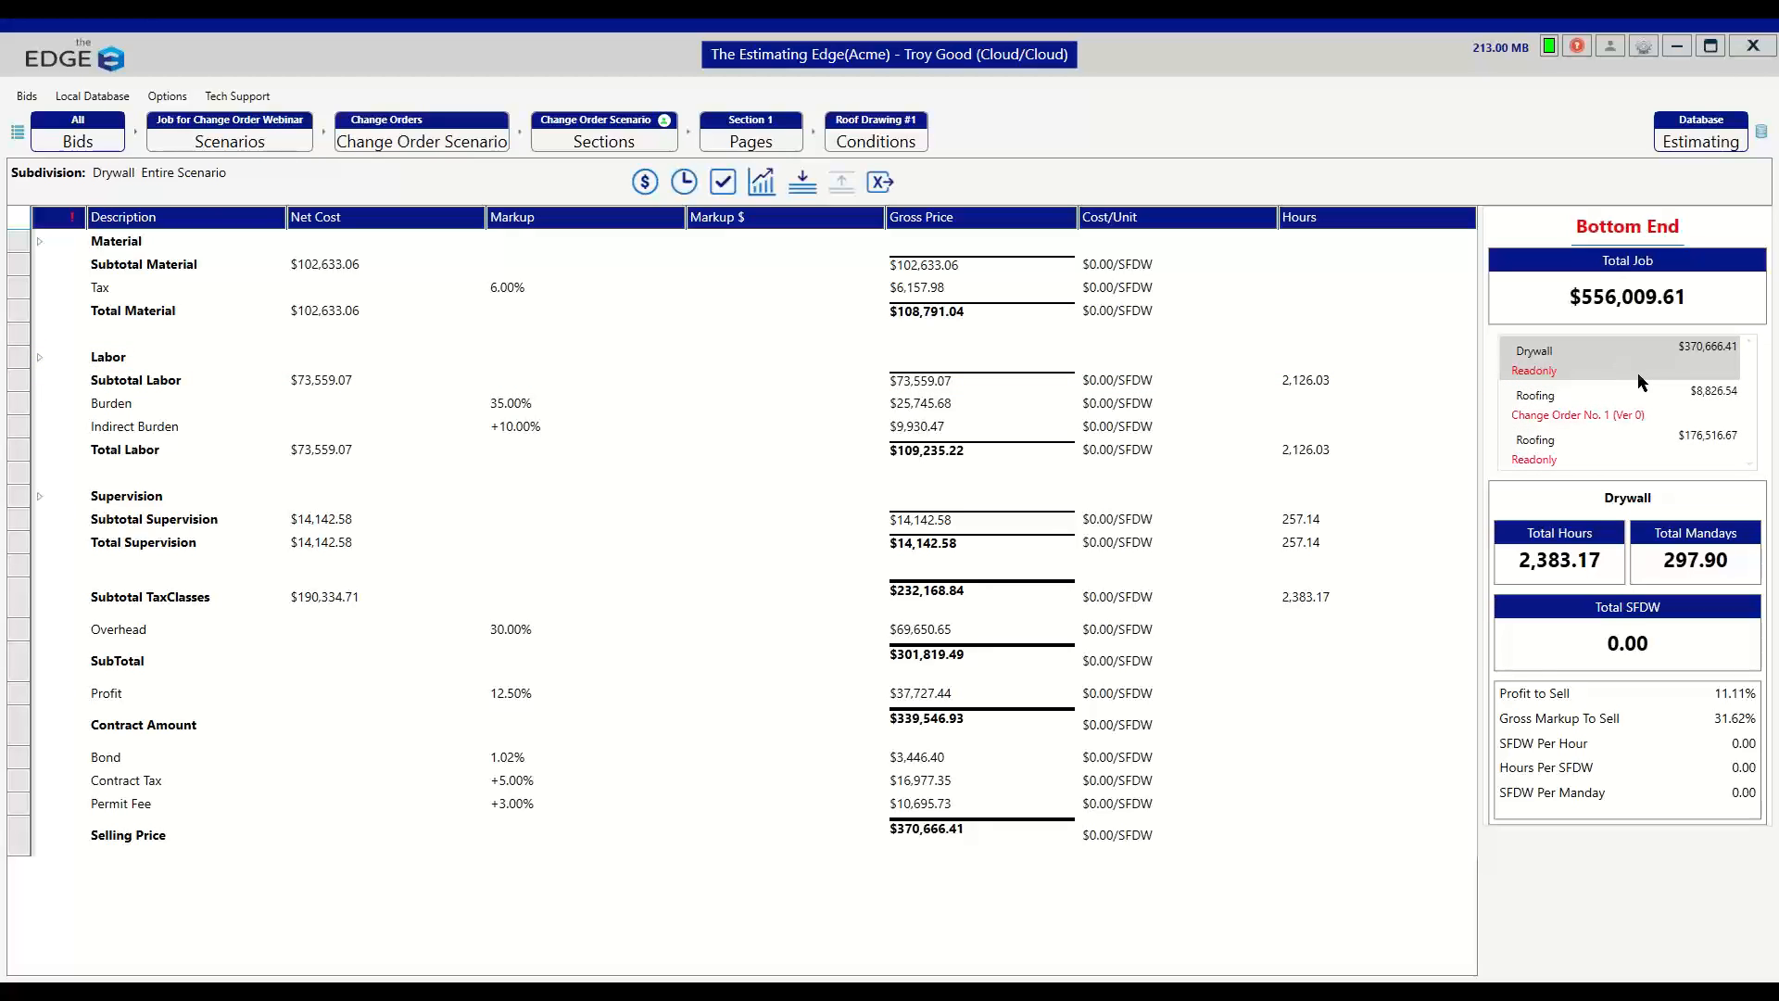
click(1592, 461)
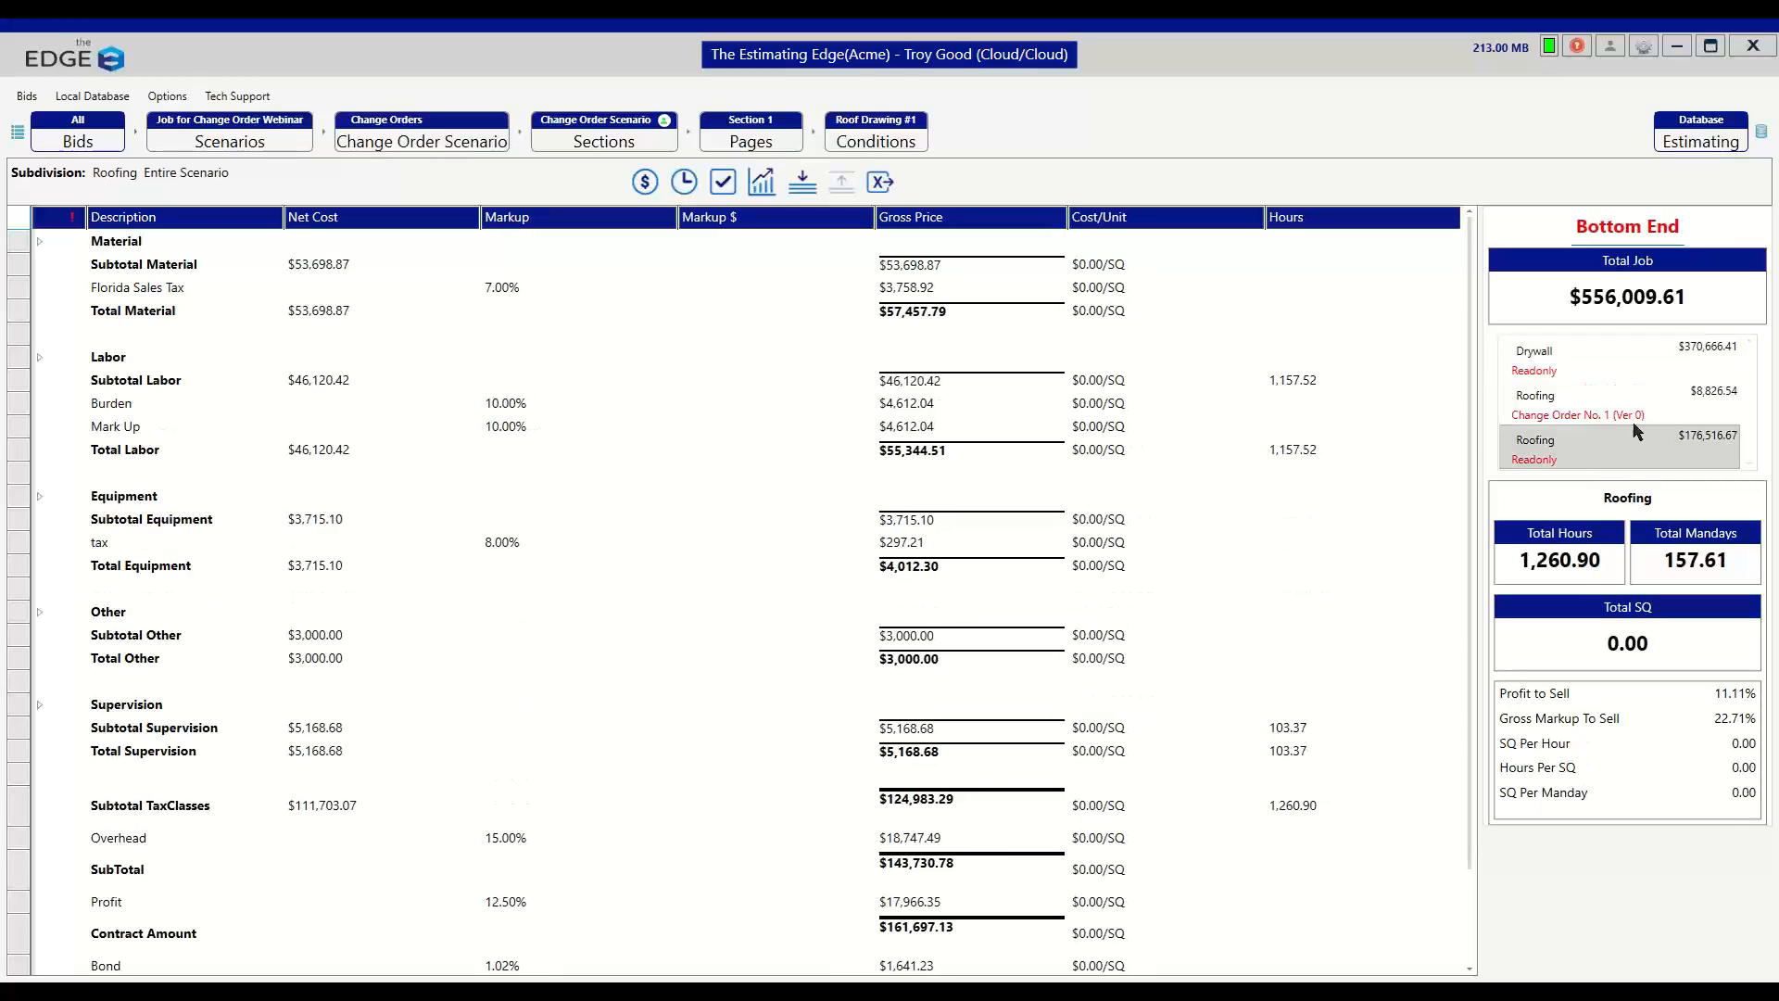
click(1622, 352)
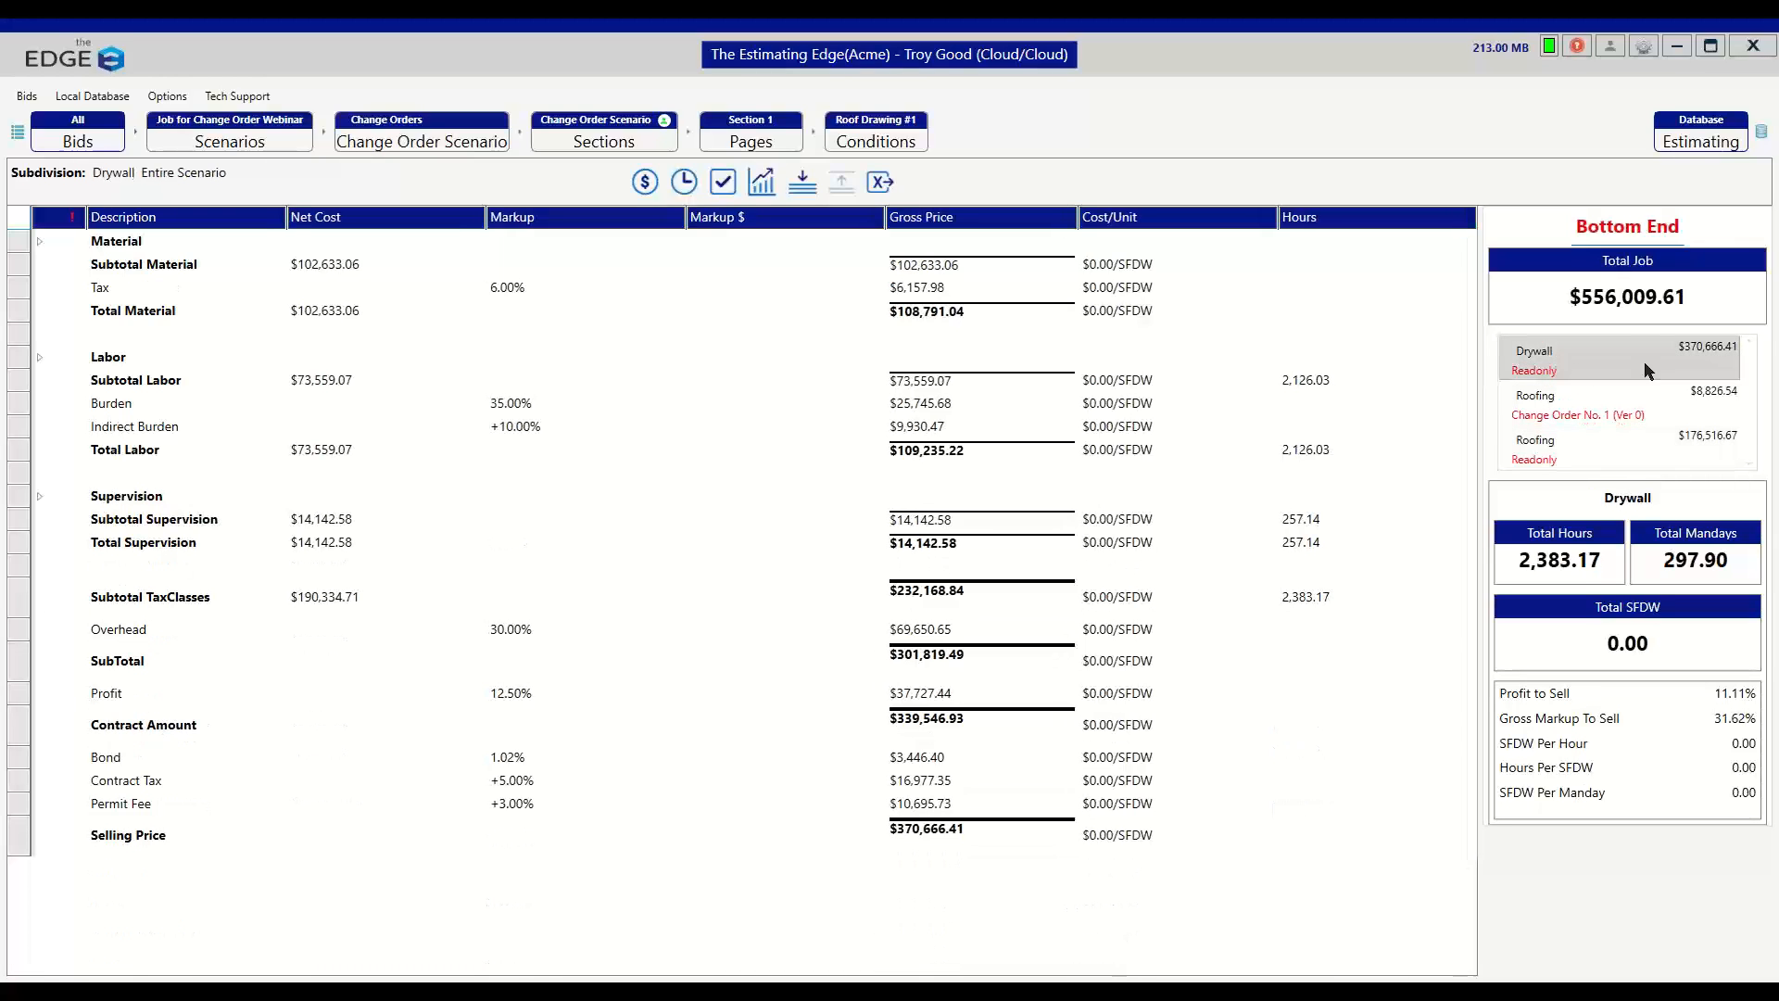
click(1605, 419)
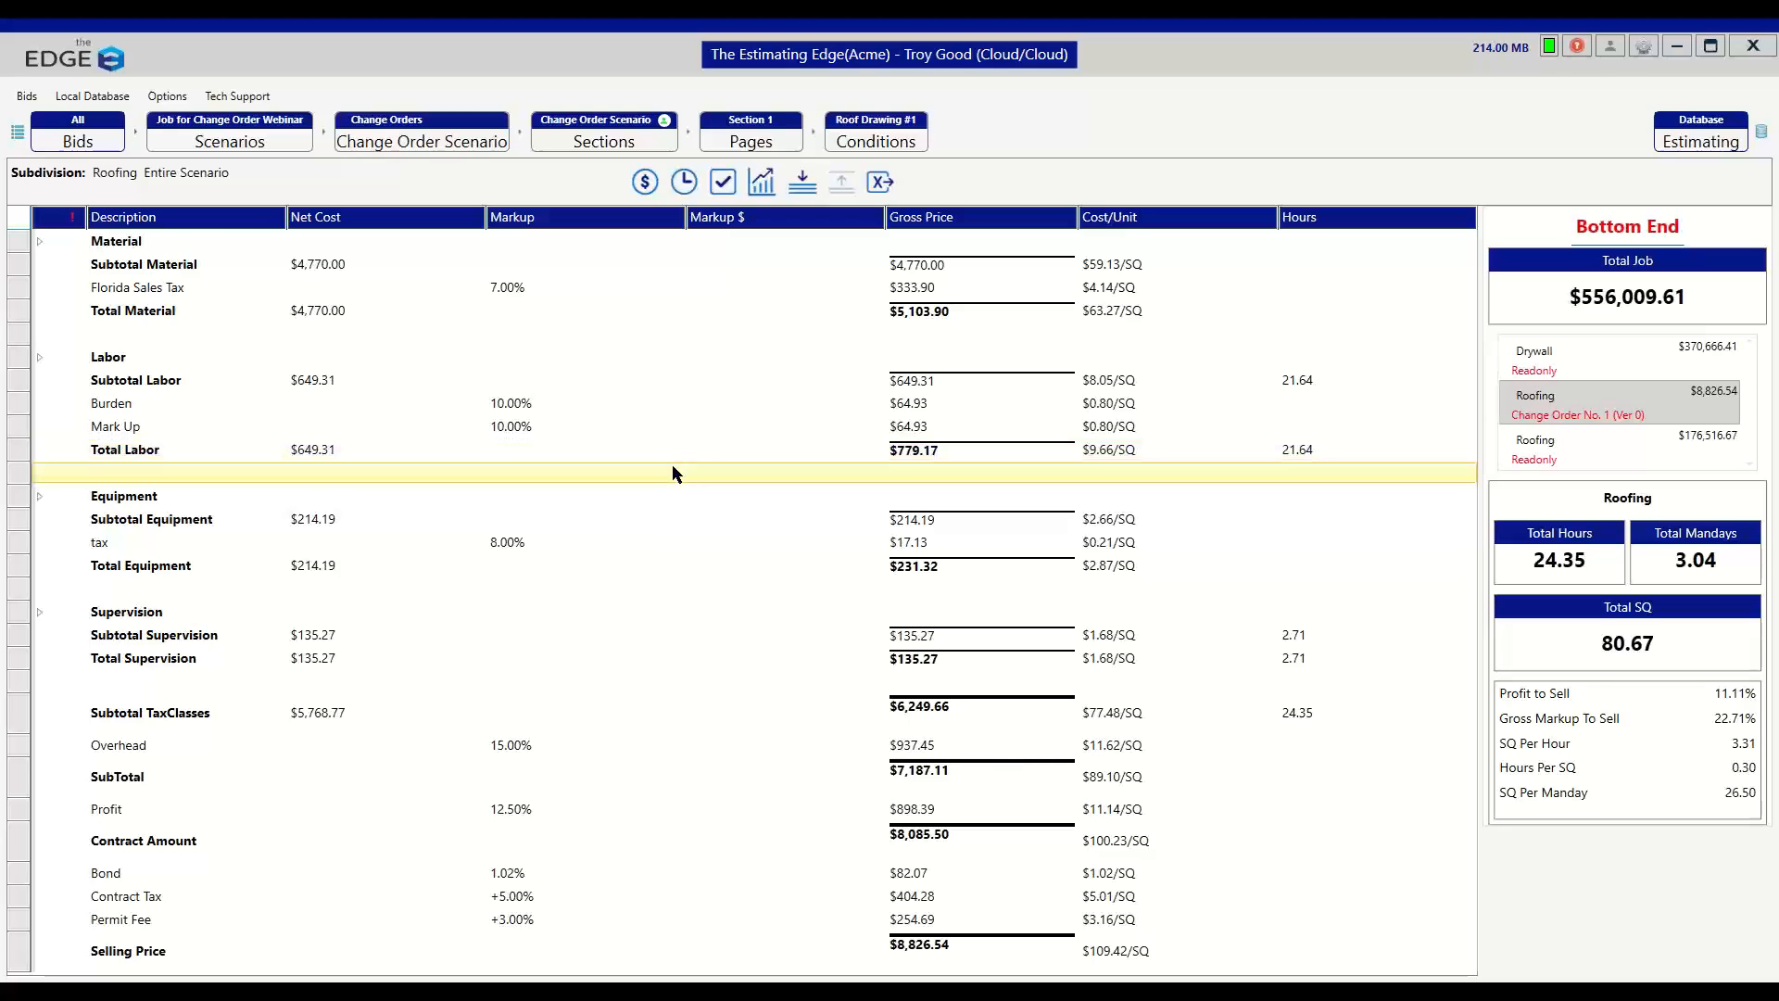
- Set the Permit Fee markup of the change order to 0 percent in the scenario's markups and save it
click(517, 920)
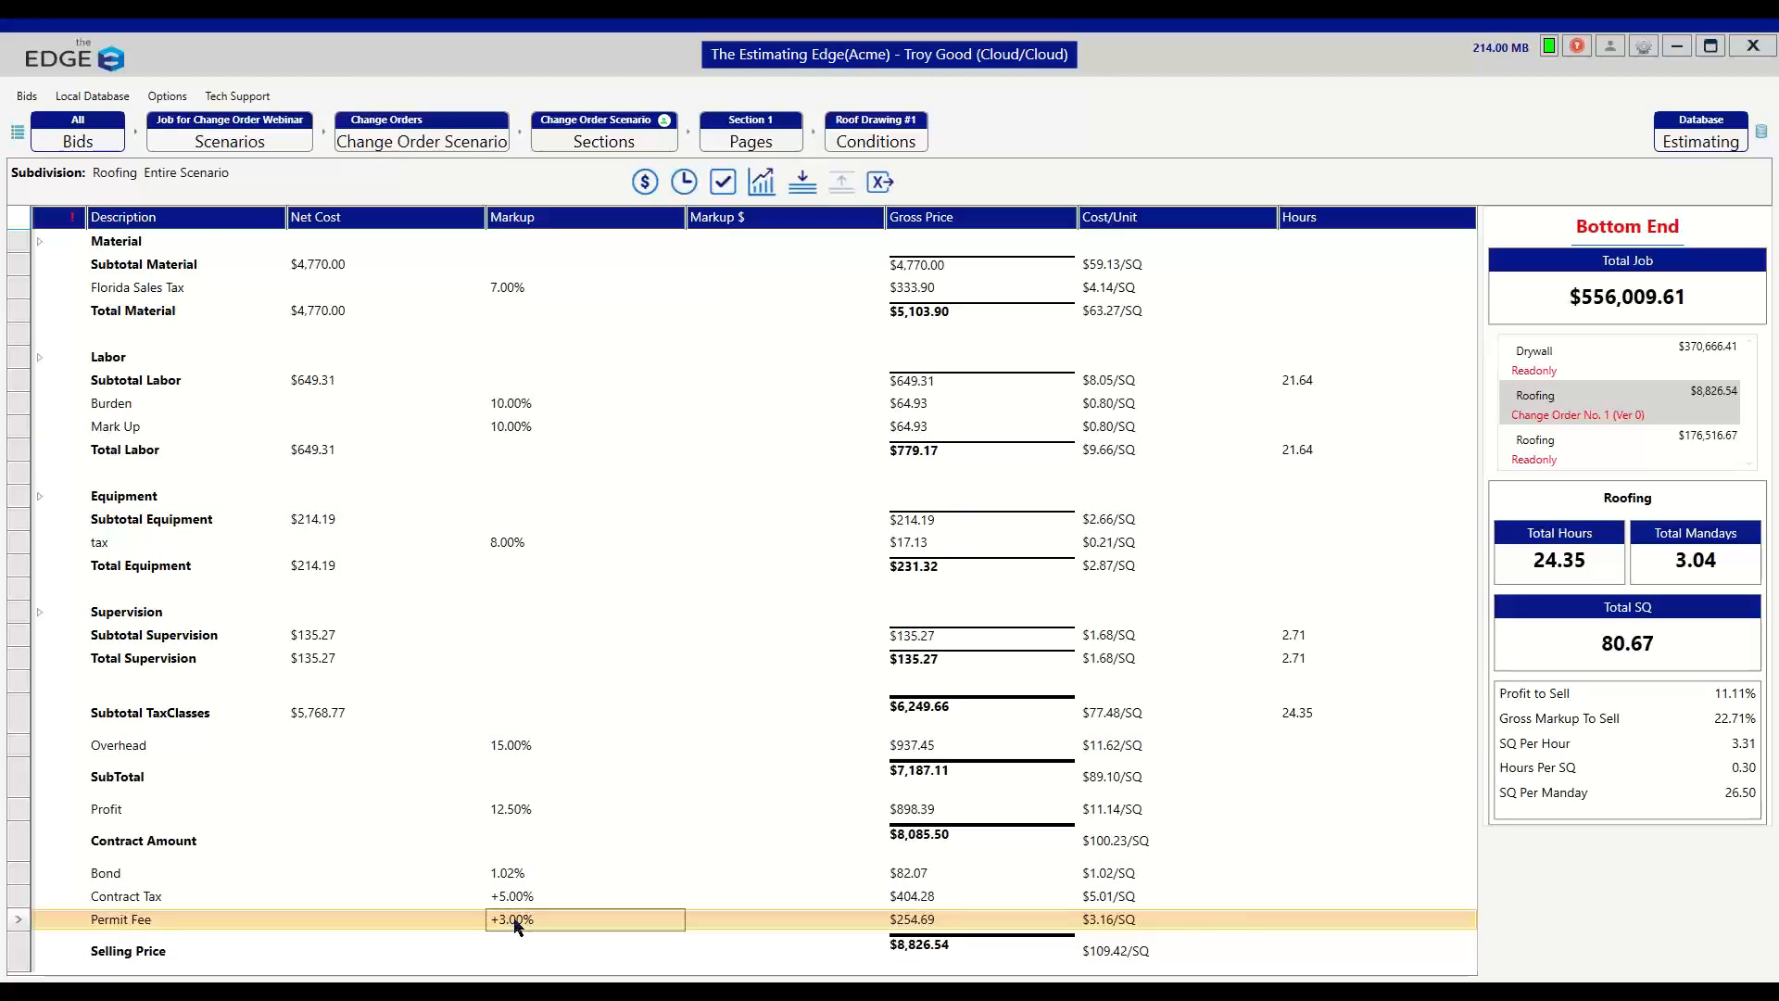
double_click(516, 920)
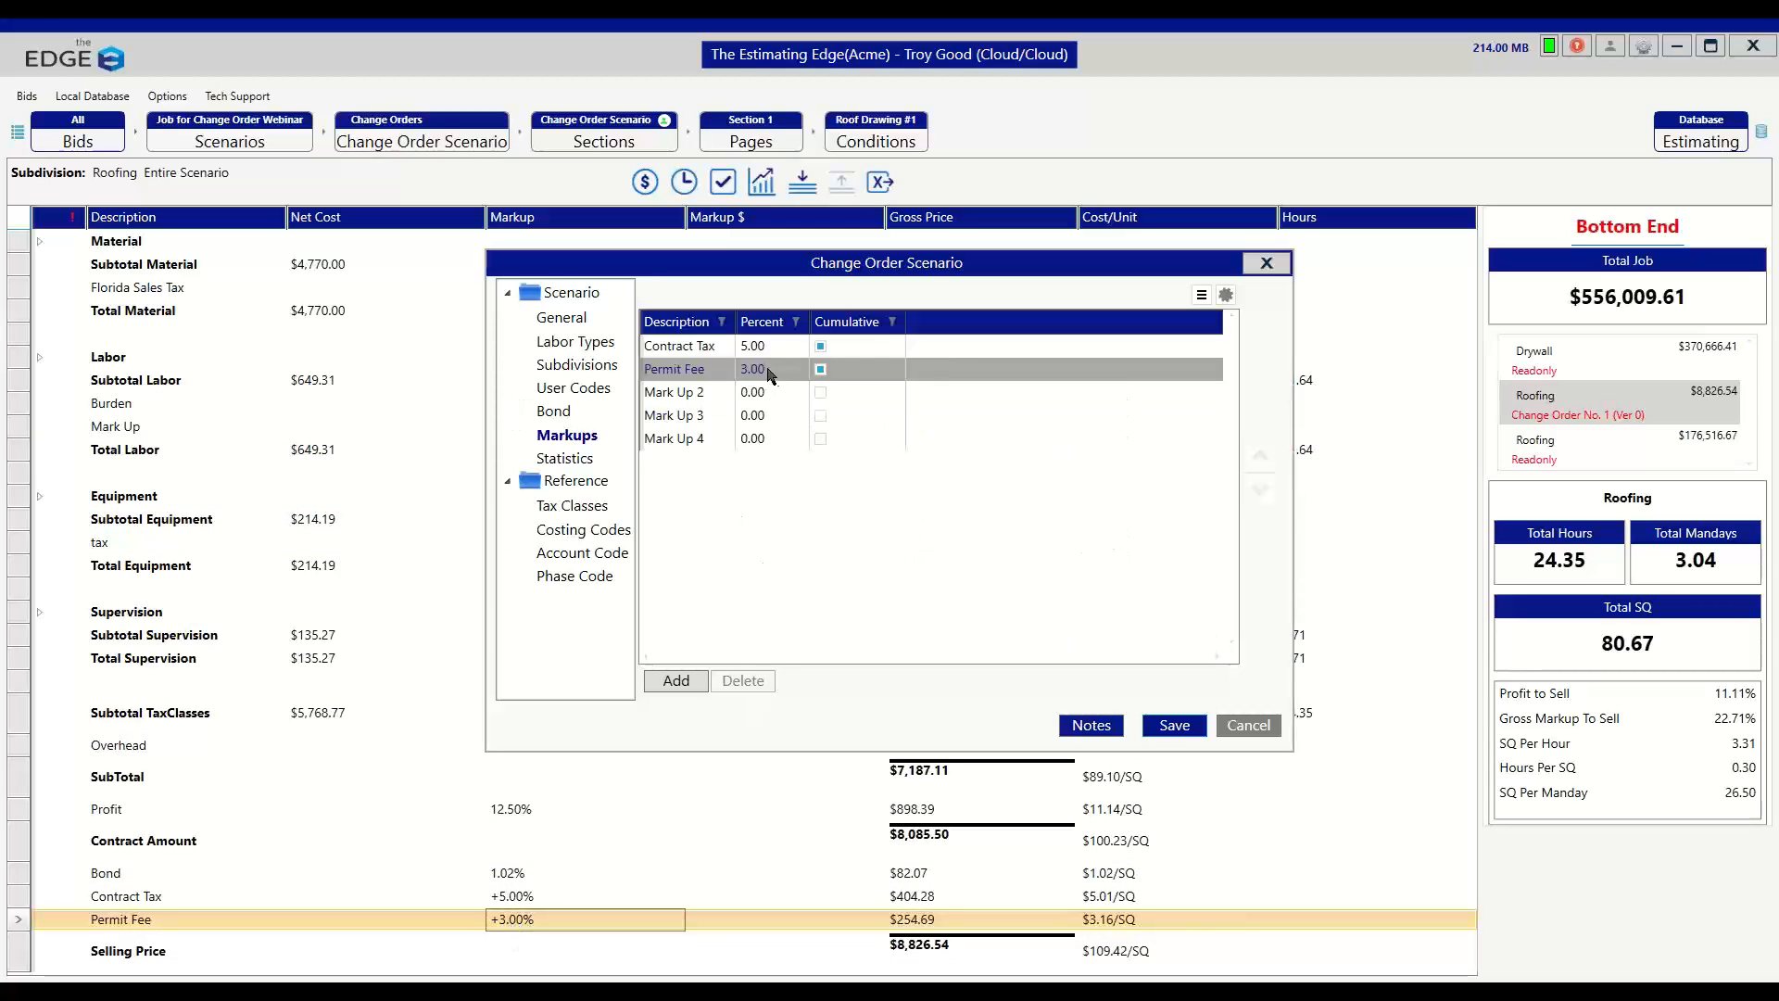
click(768, 371)
text(0)
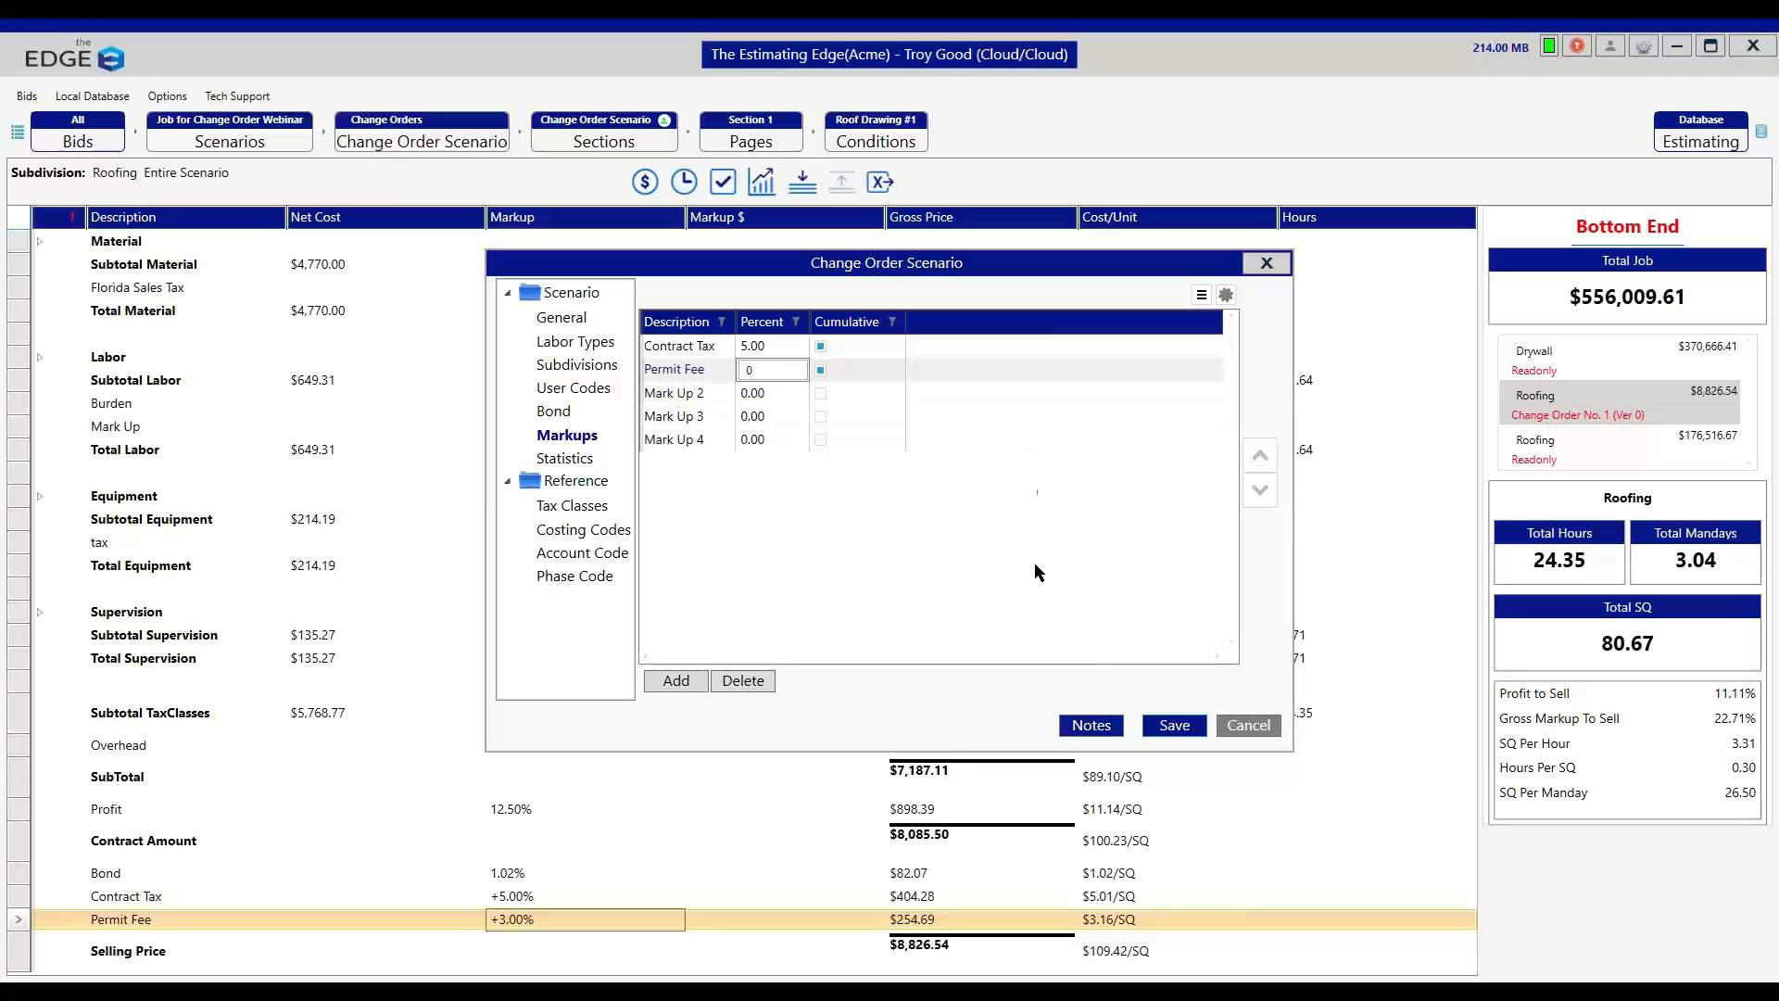
click(1177, 725)
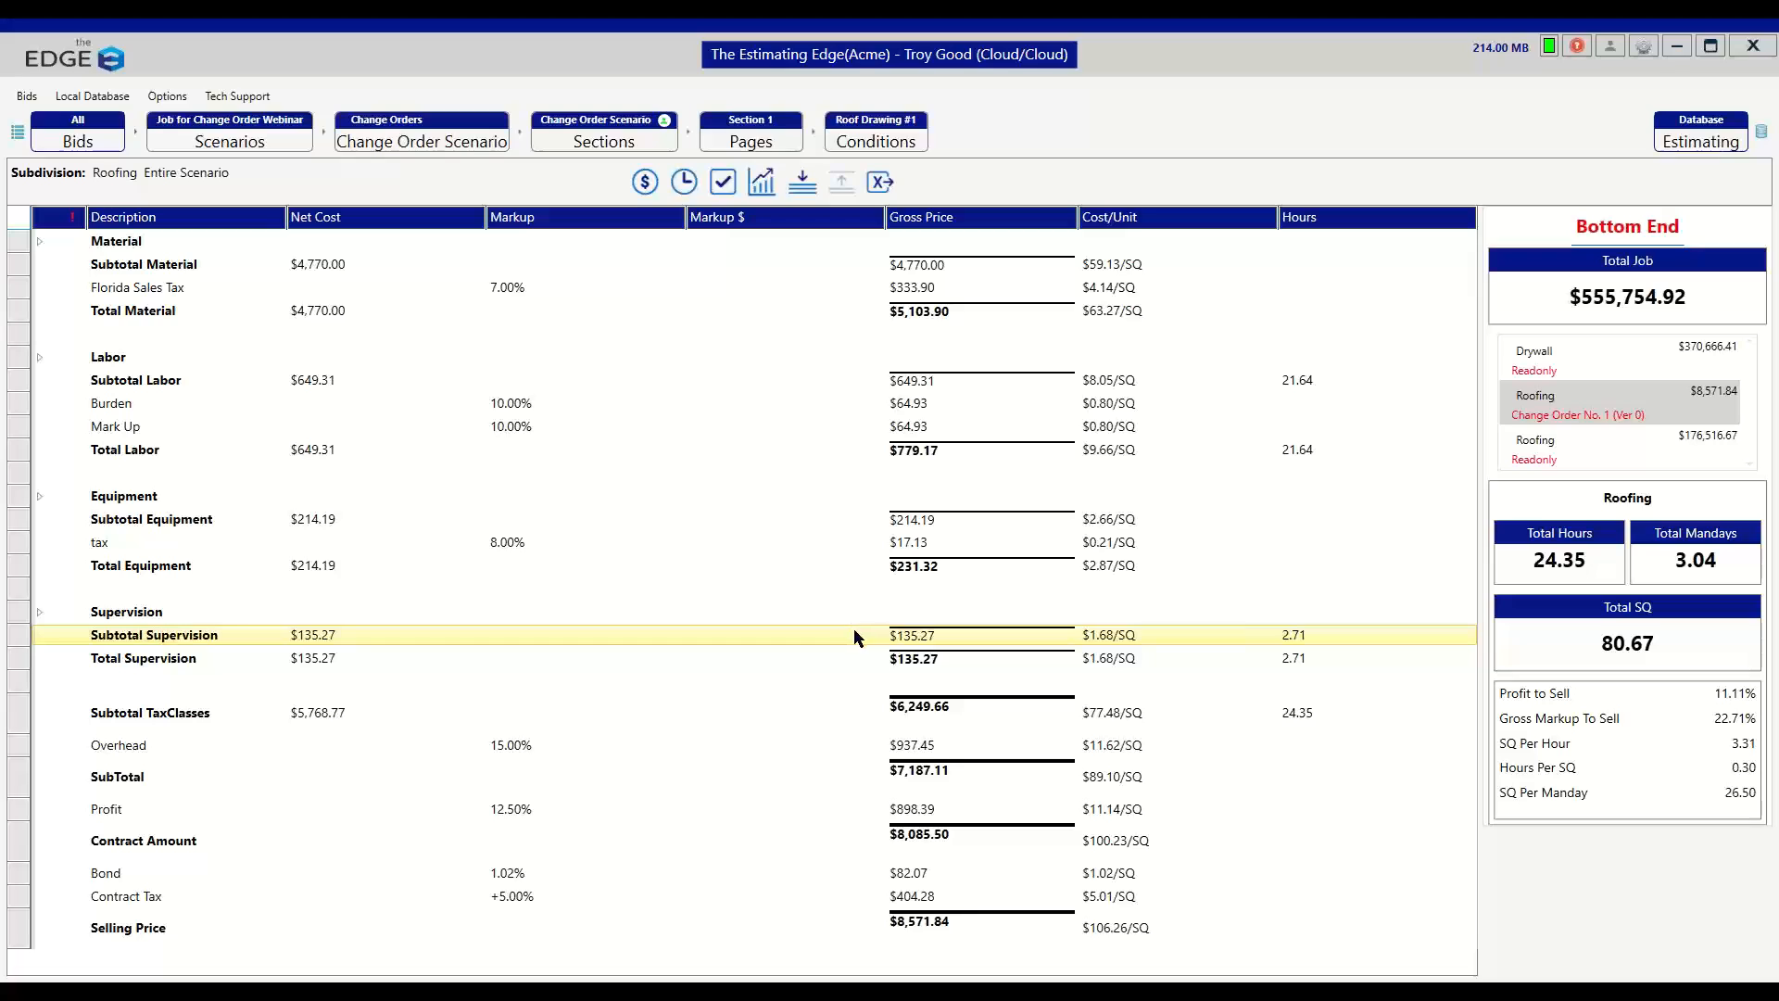
- Return to the change orders list and check in the Area Change order
click(429, 141)
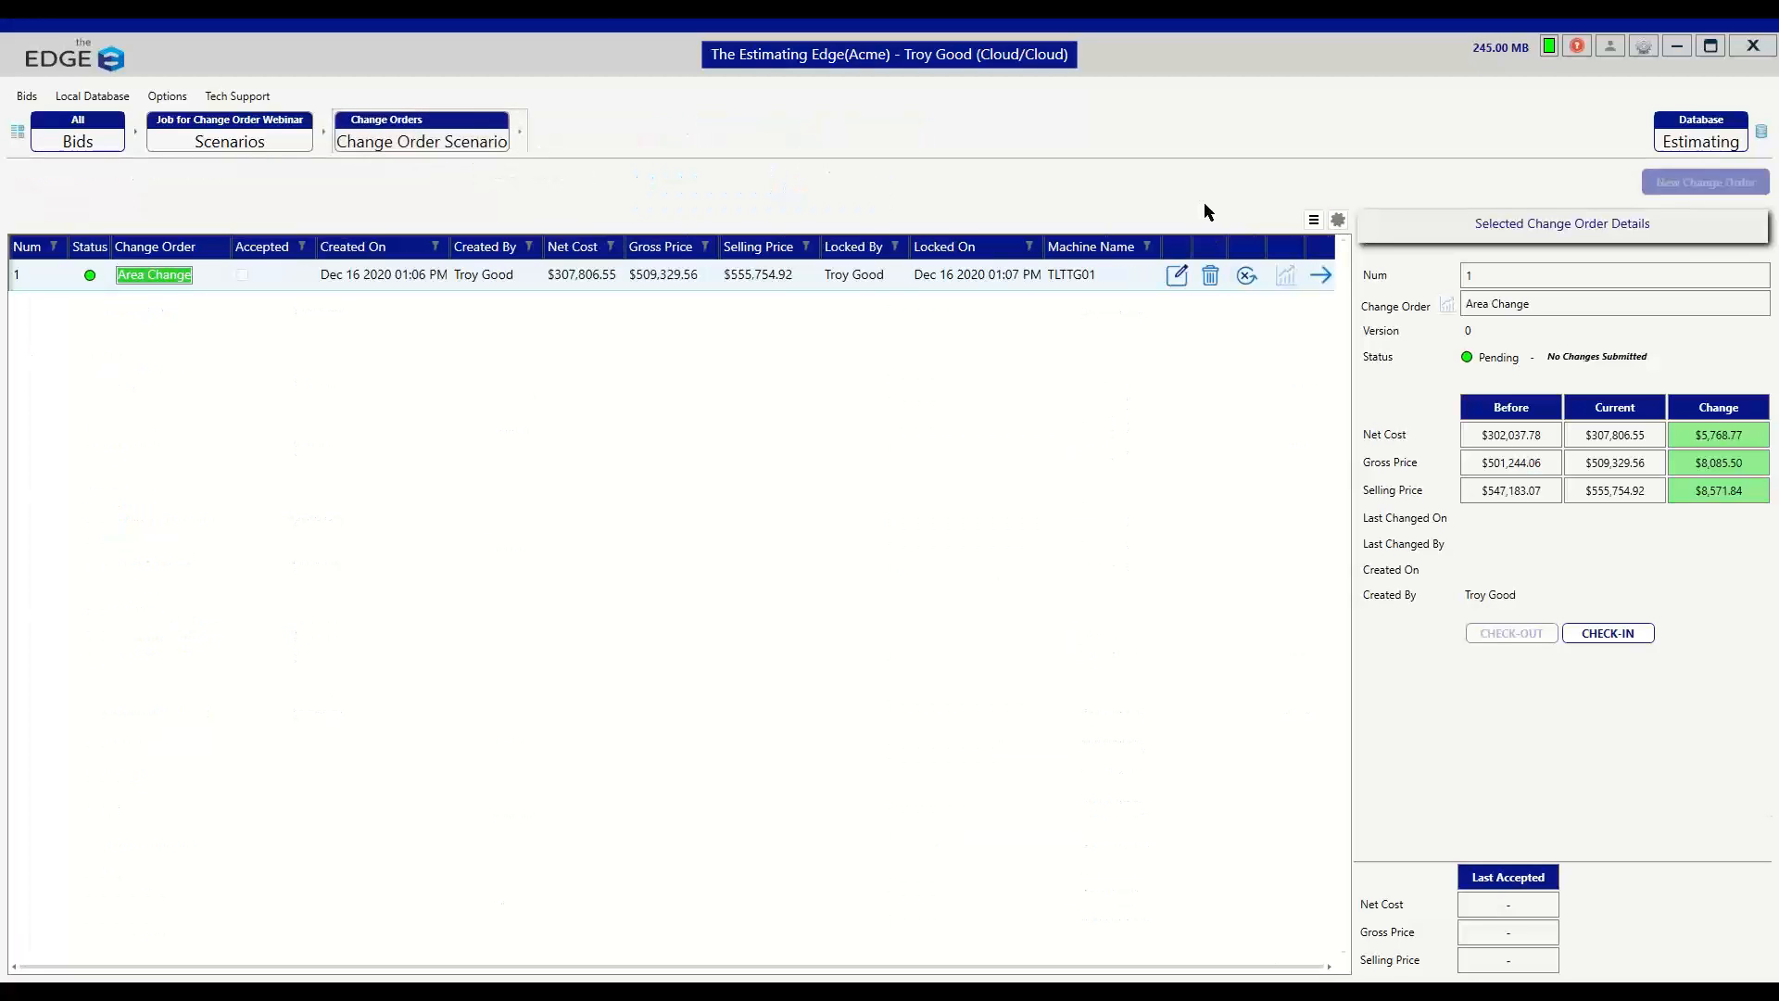
click(1584, 638)
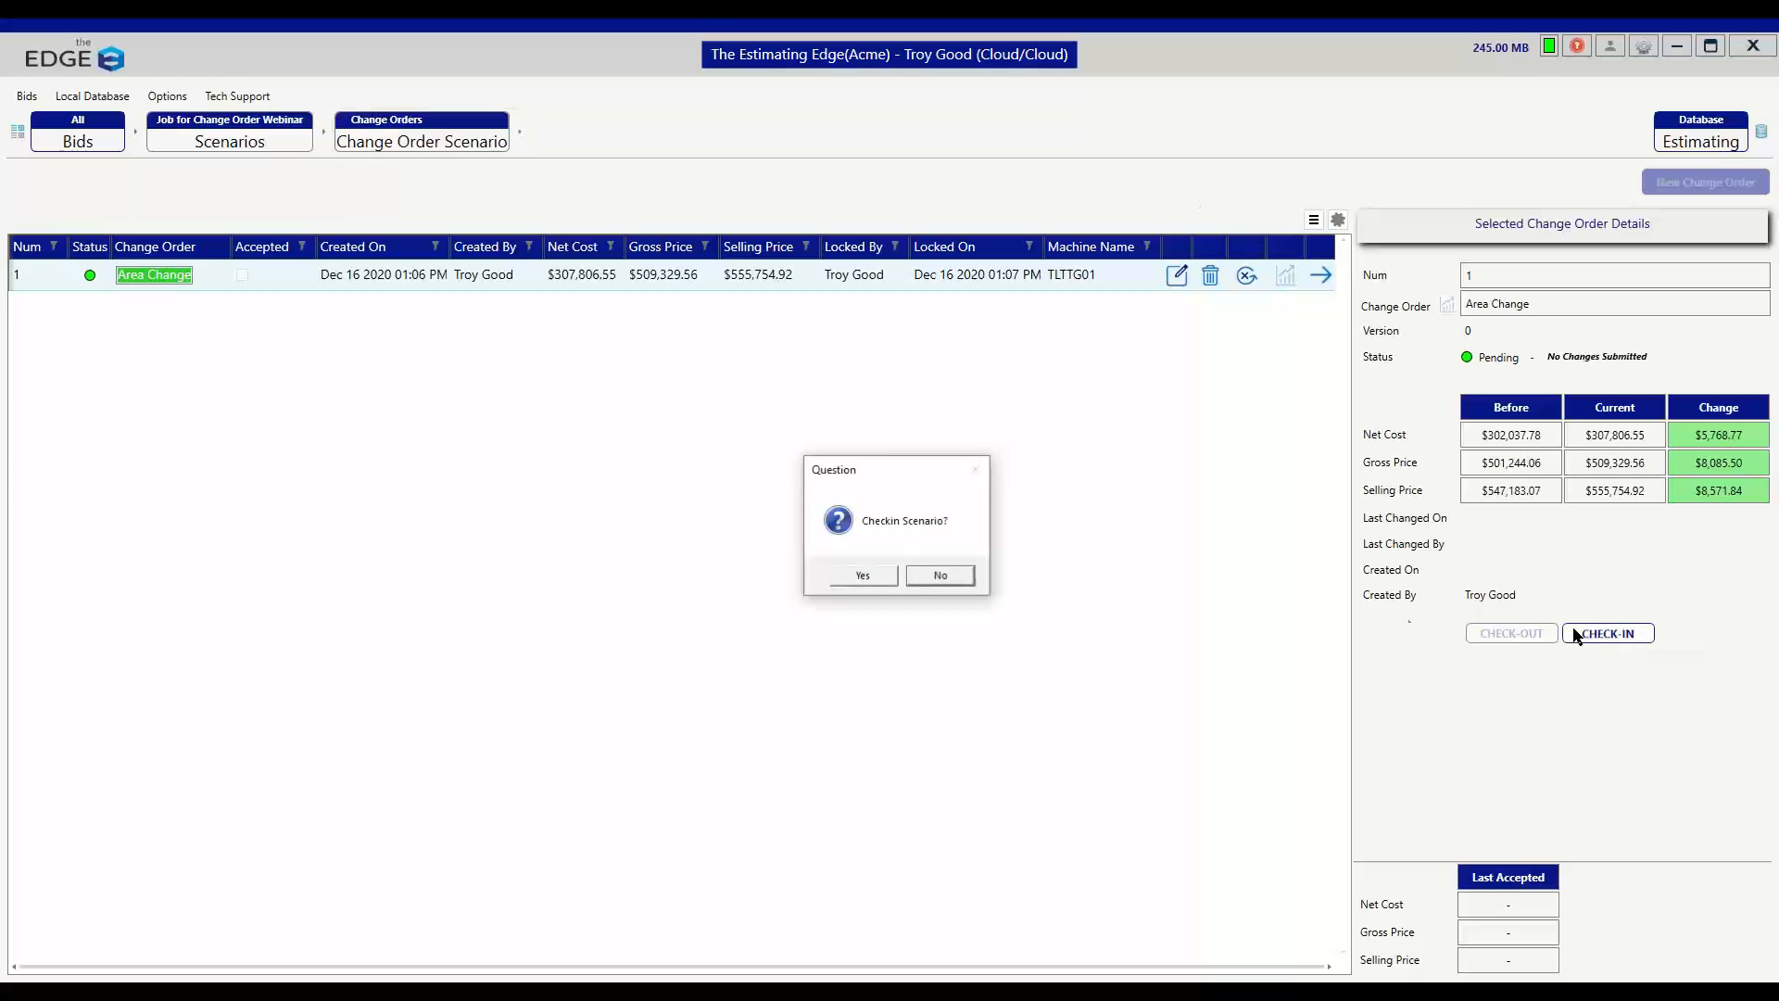
click(874, 577)
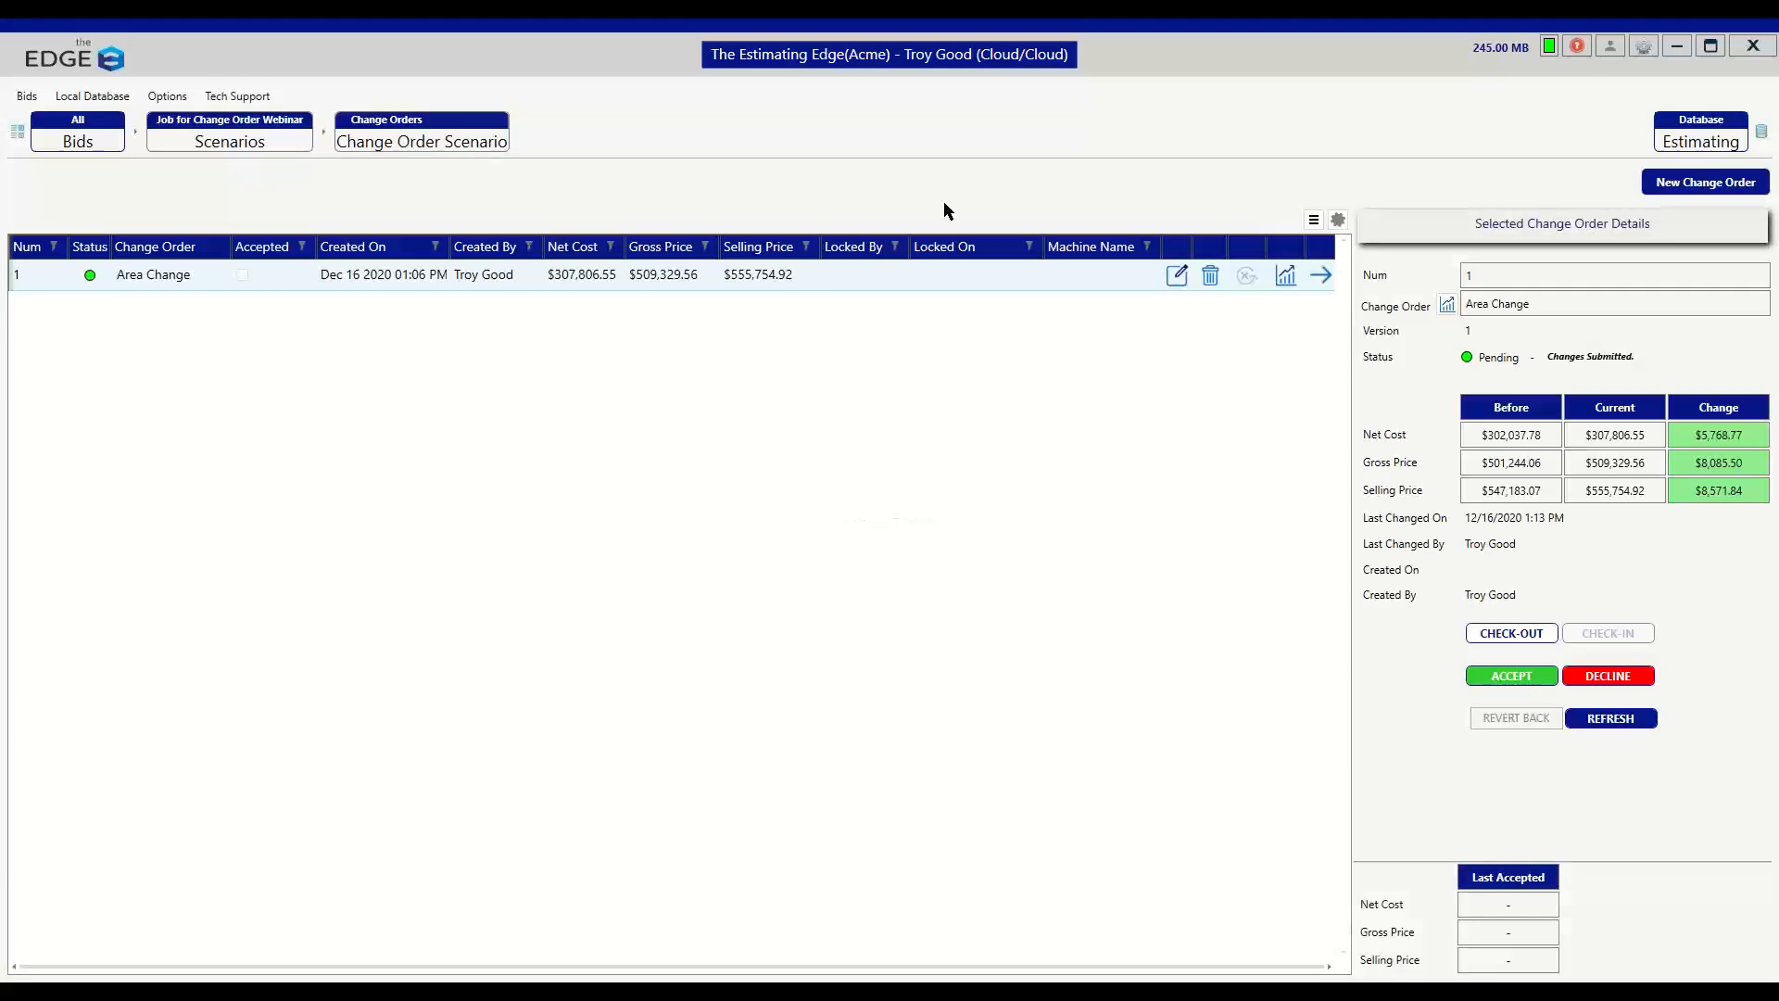
- Create a new change order named Deduct Area with change order number 2
click(617, 276)
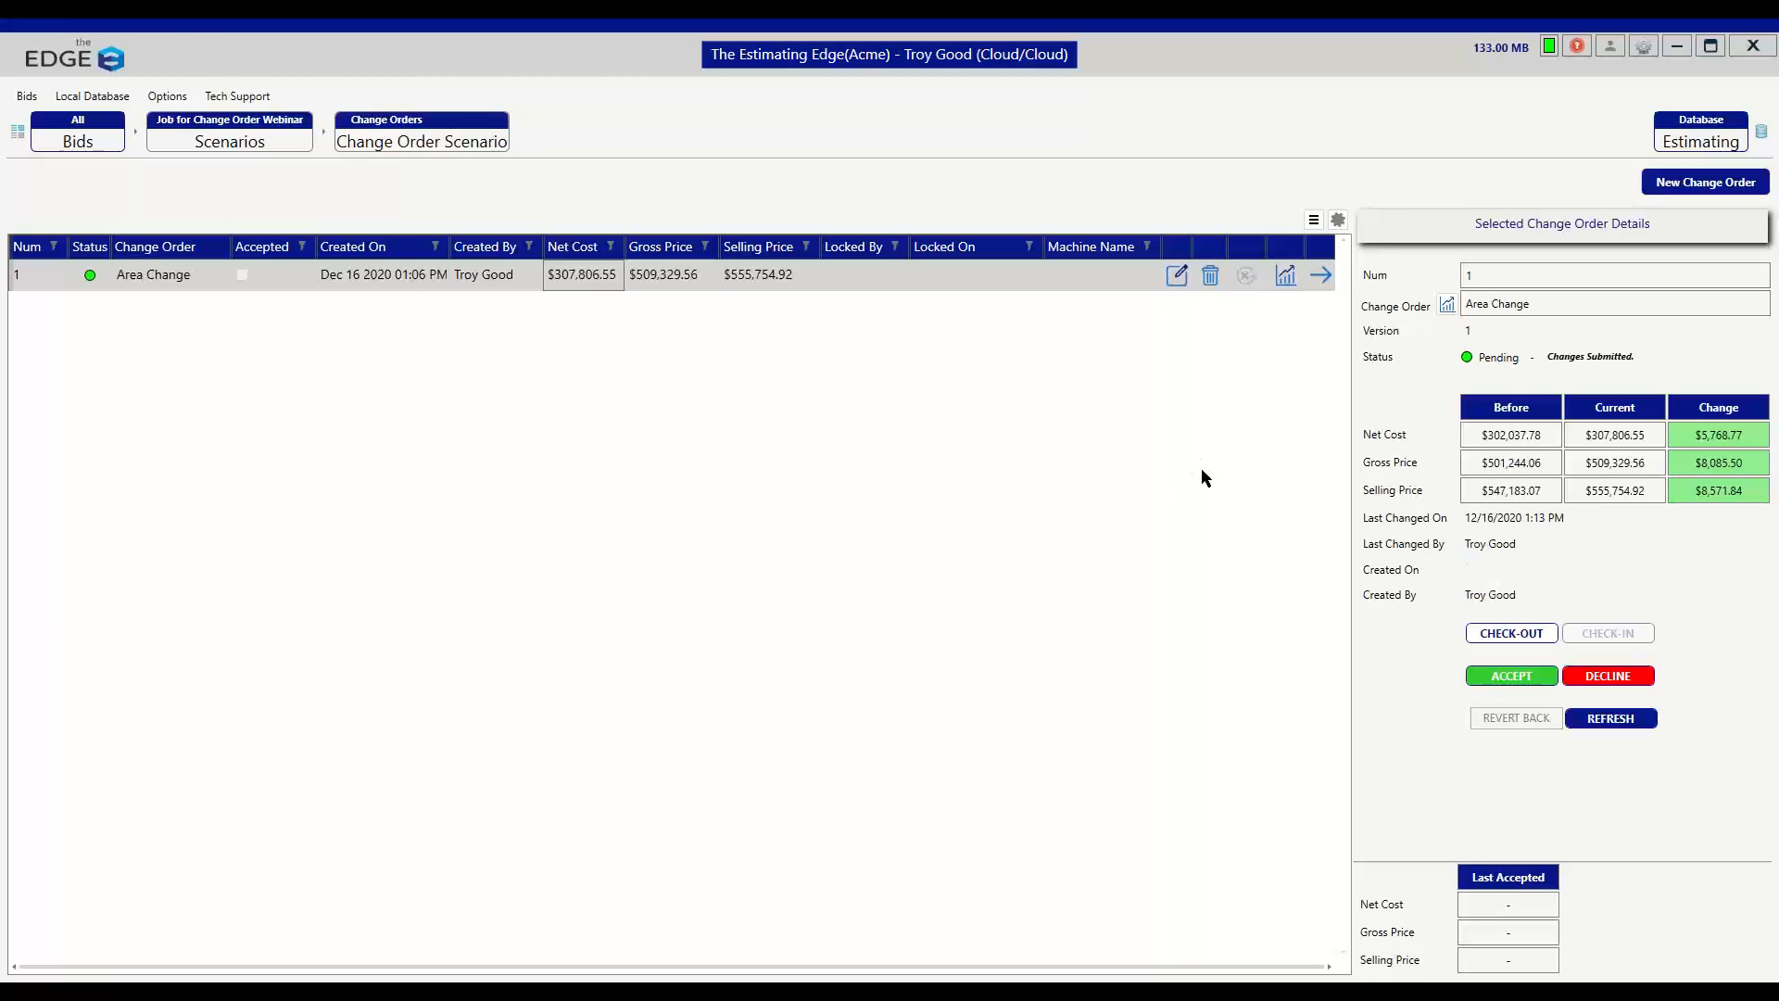
click(1671, 184)
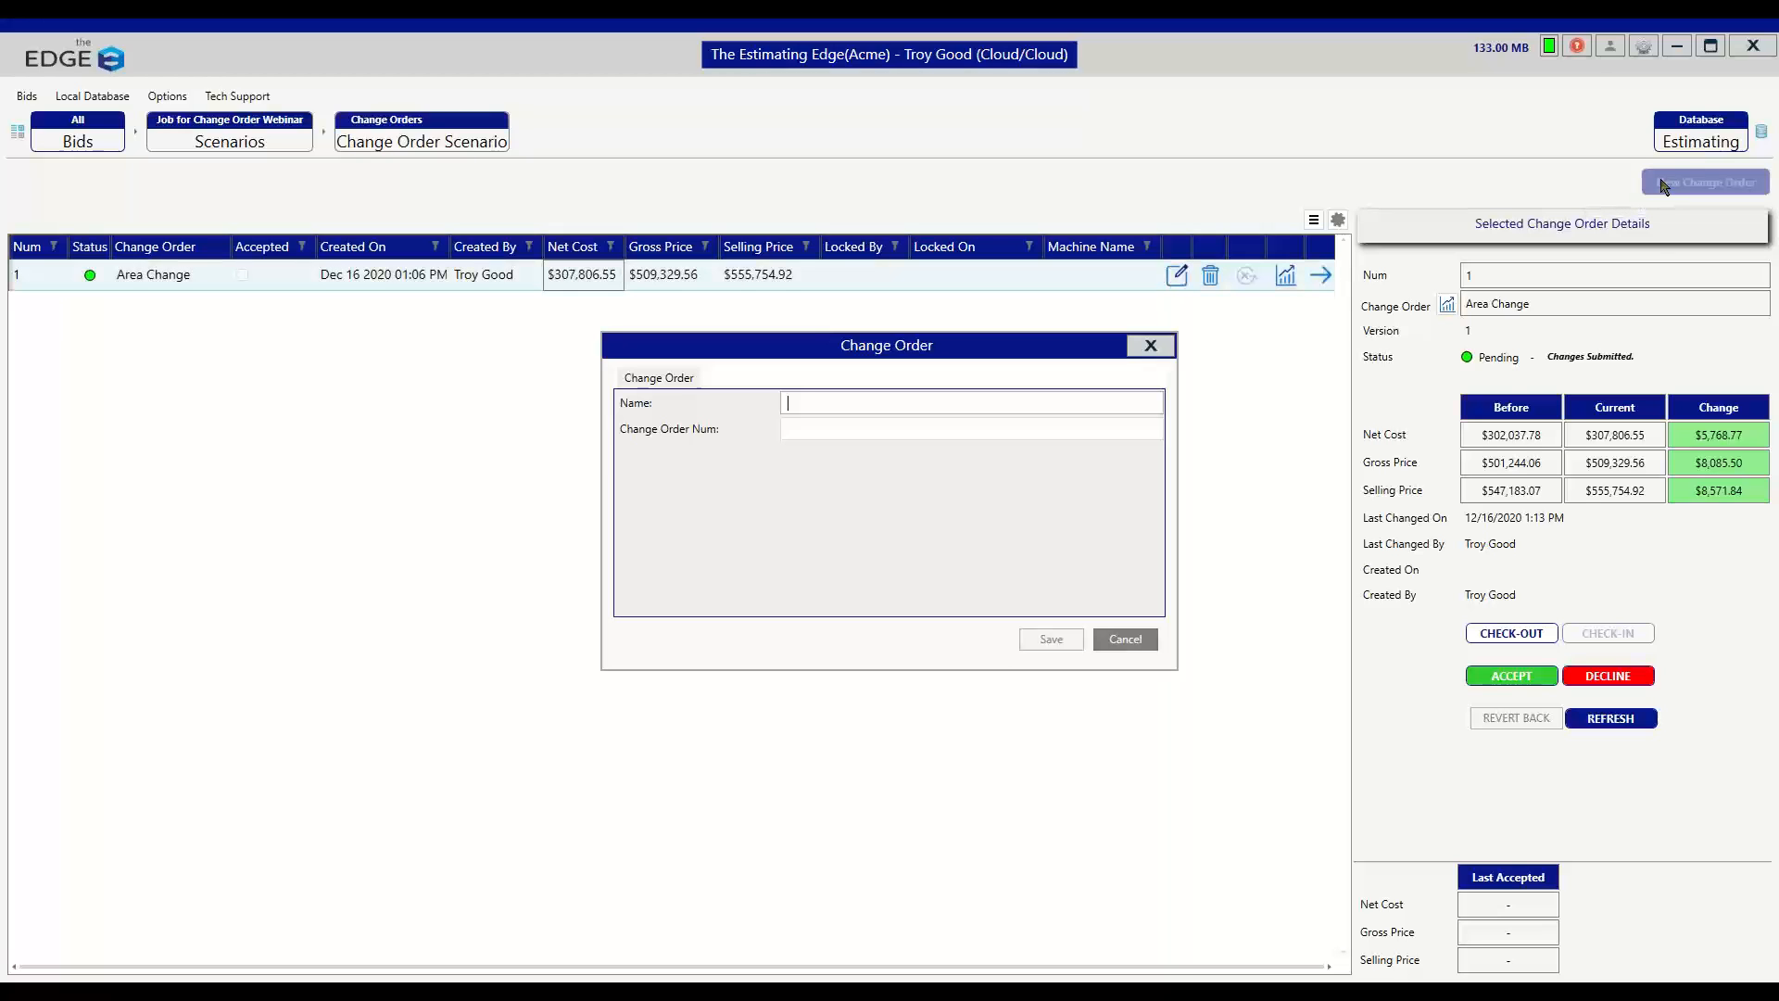
click(790, 400)
text(Deduct A)
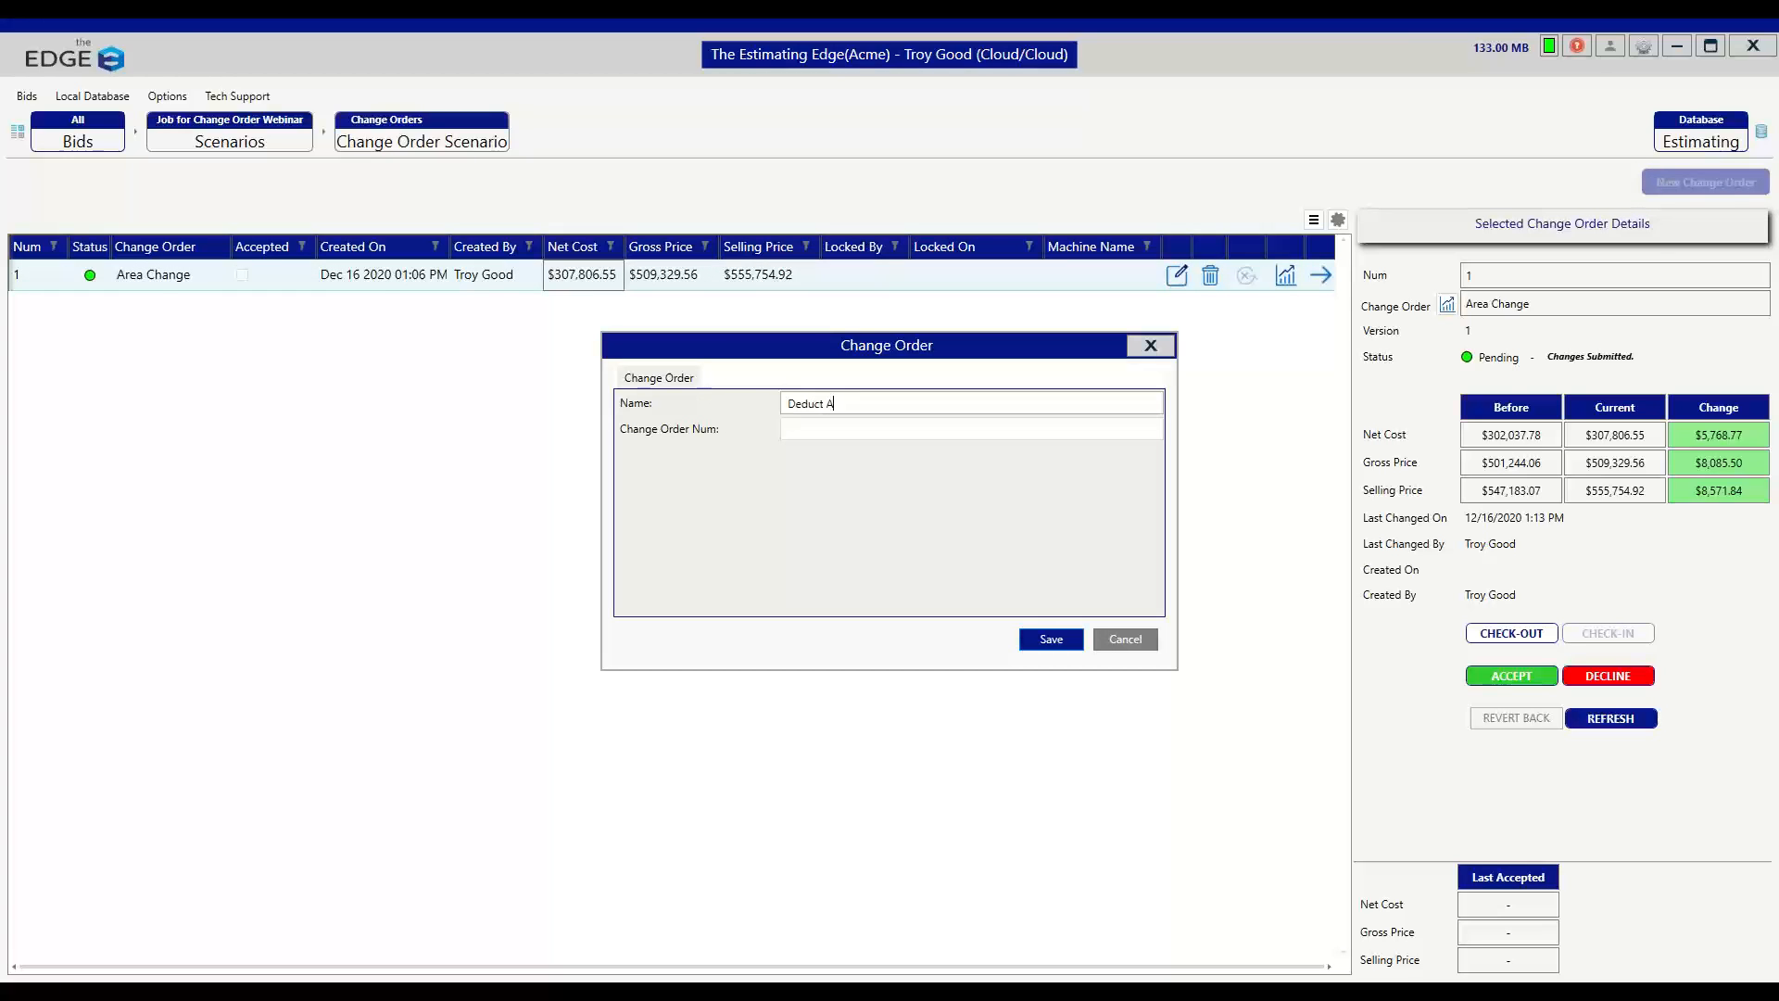
text(rea)
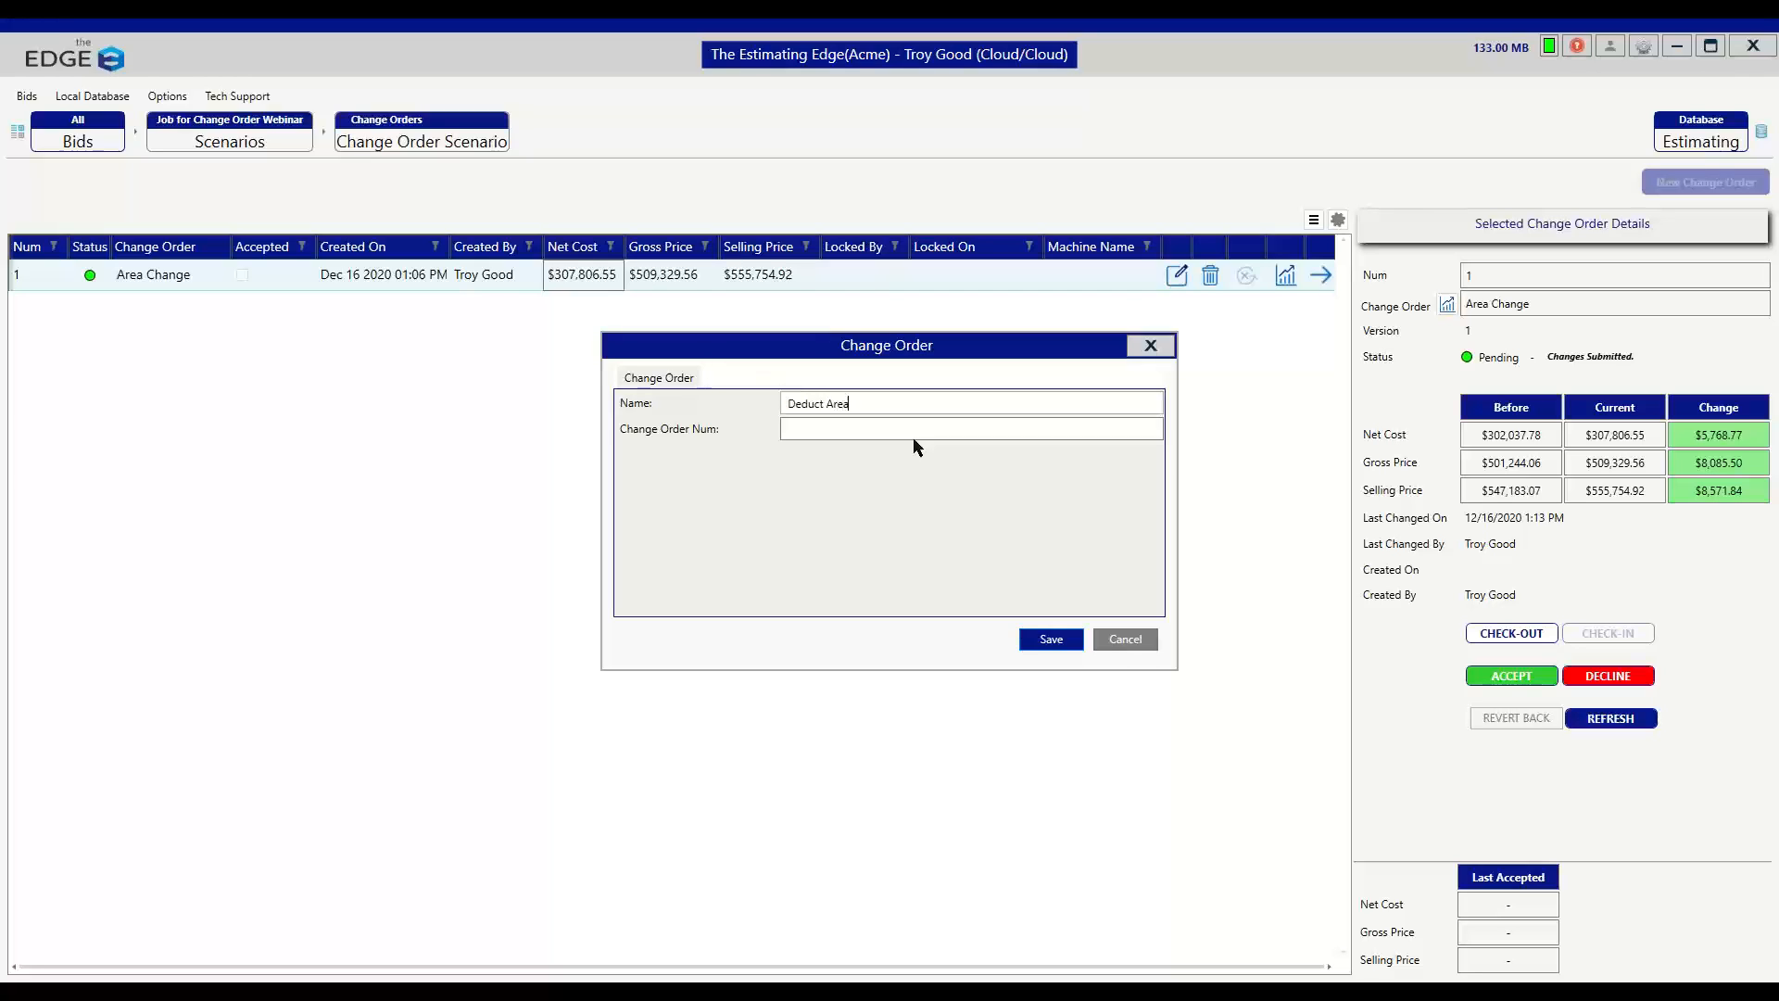
click(795, 429)
text(2)
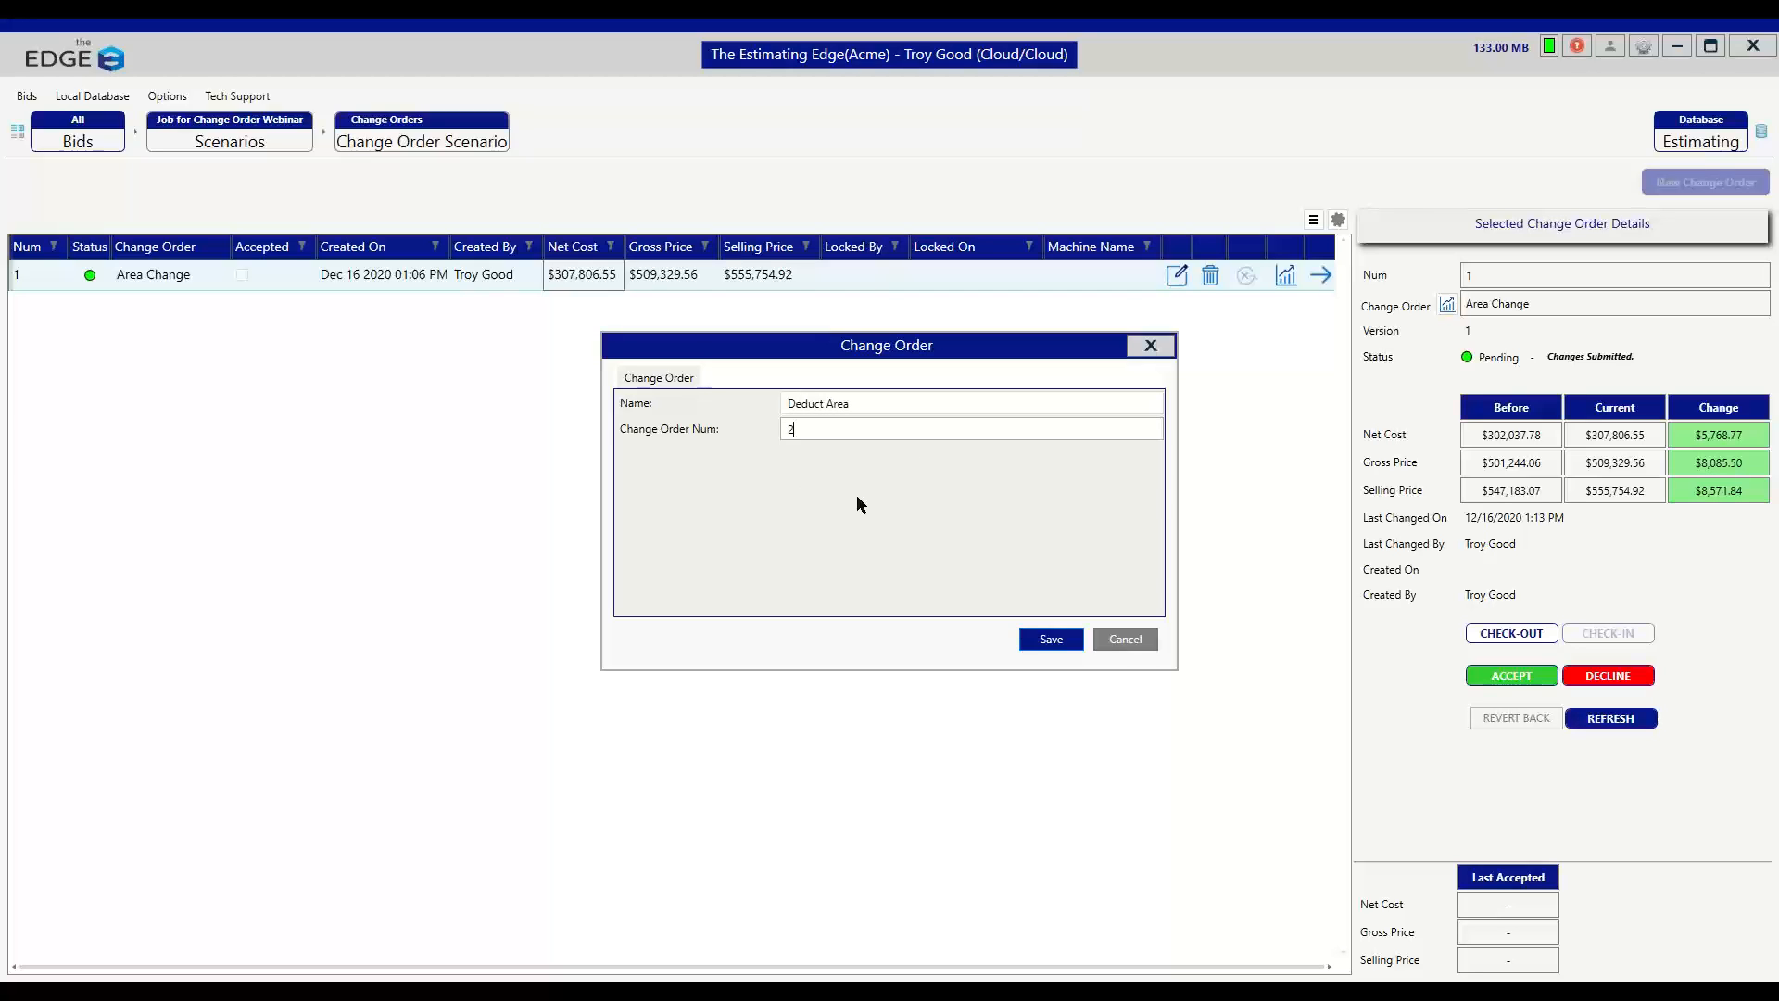
click(1040, 639)
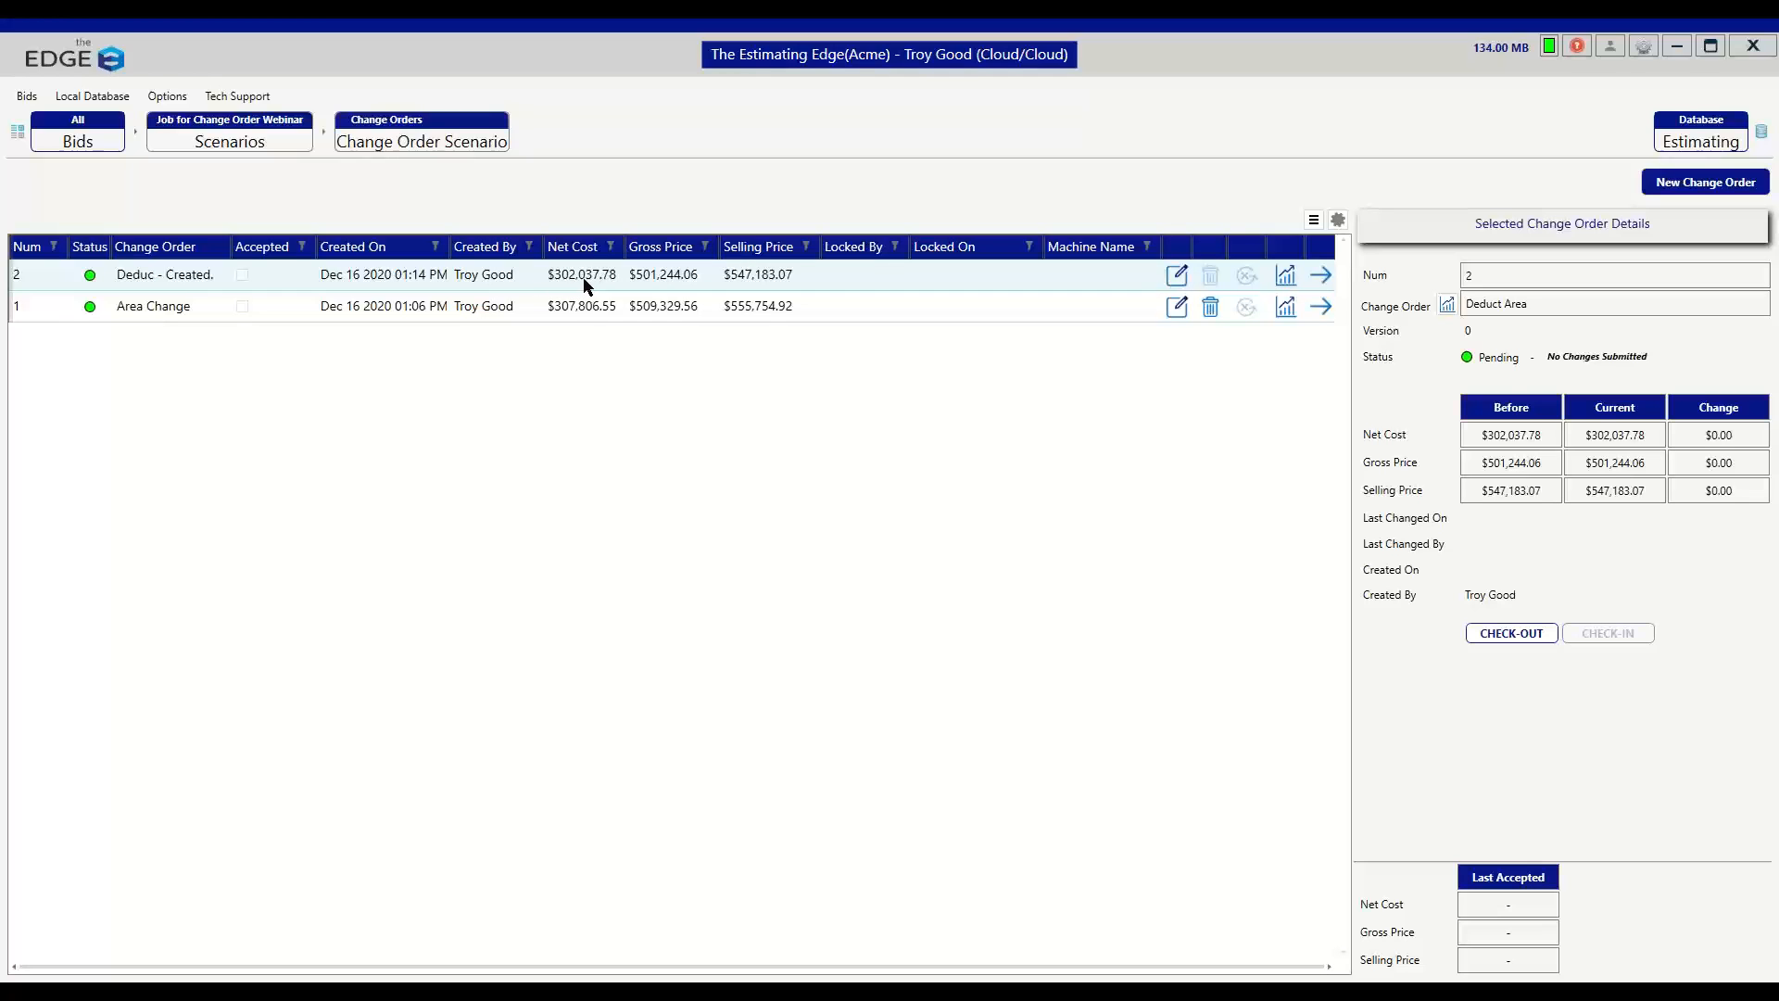
- View the sections of the Area Change order, then return to the list and review its before, current and change amounts
click(500, 315)
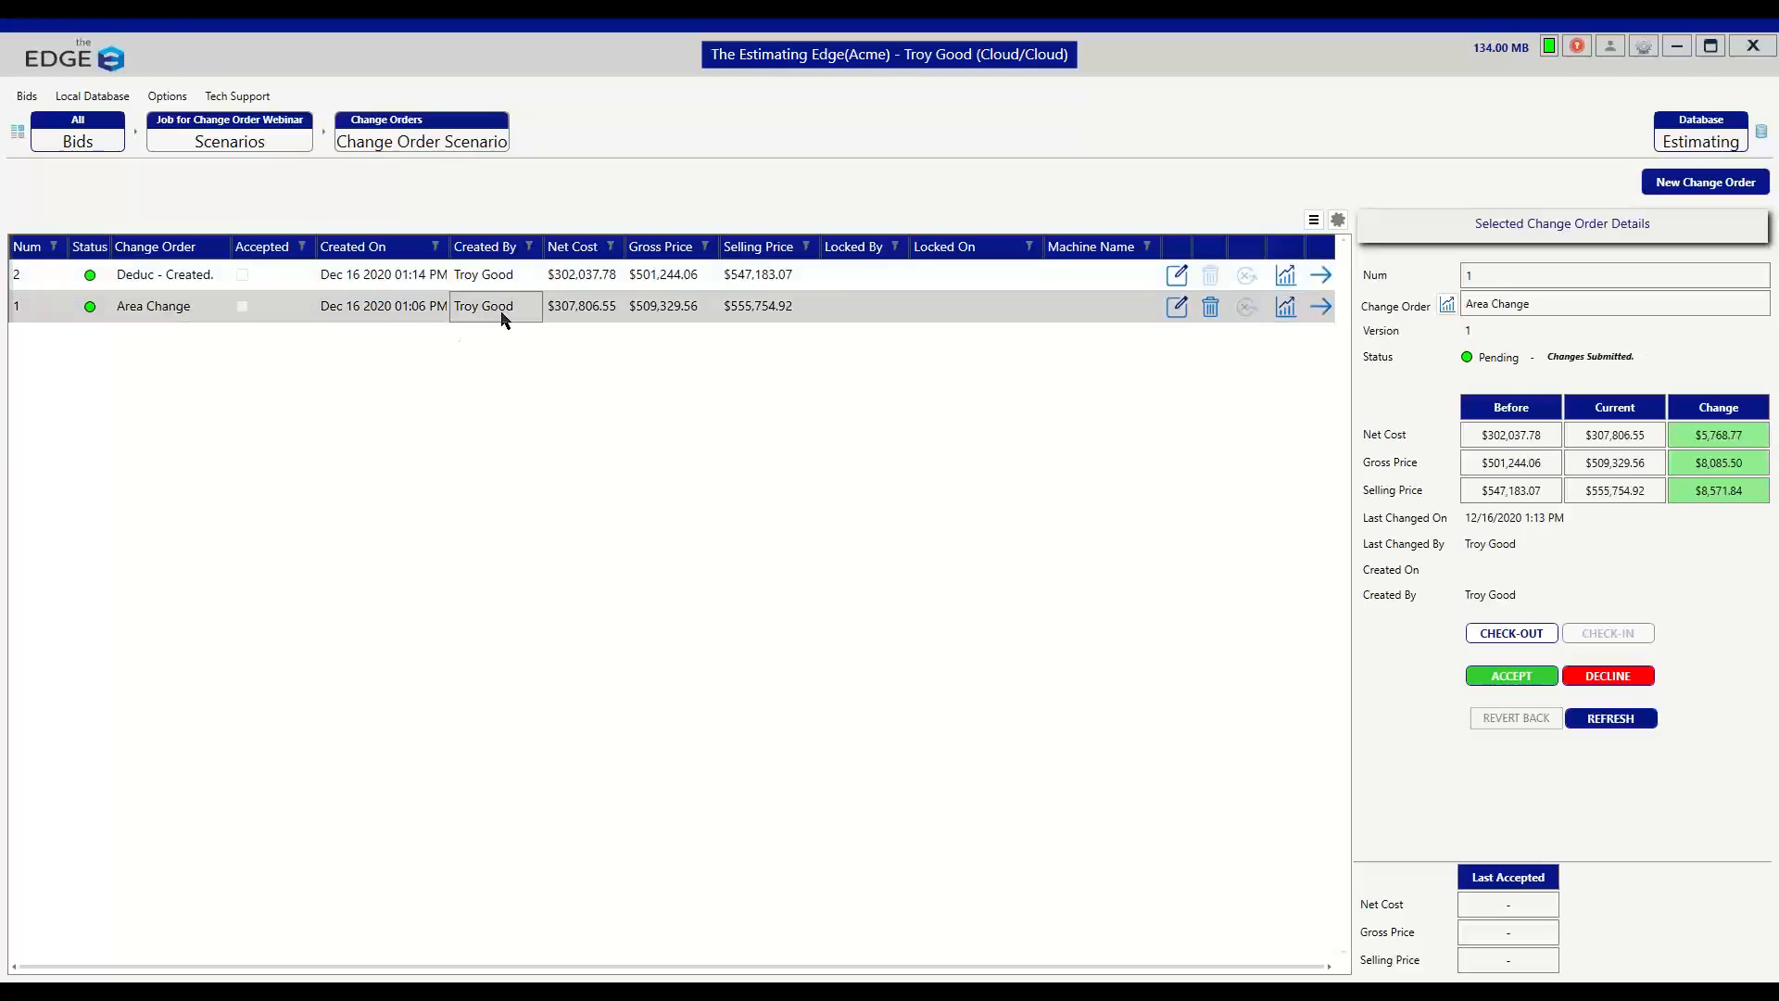
double_click(502, 312)
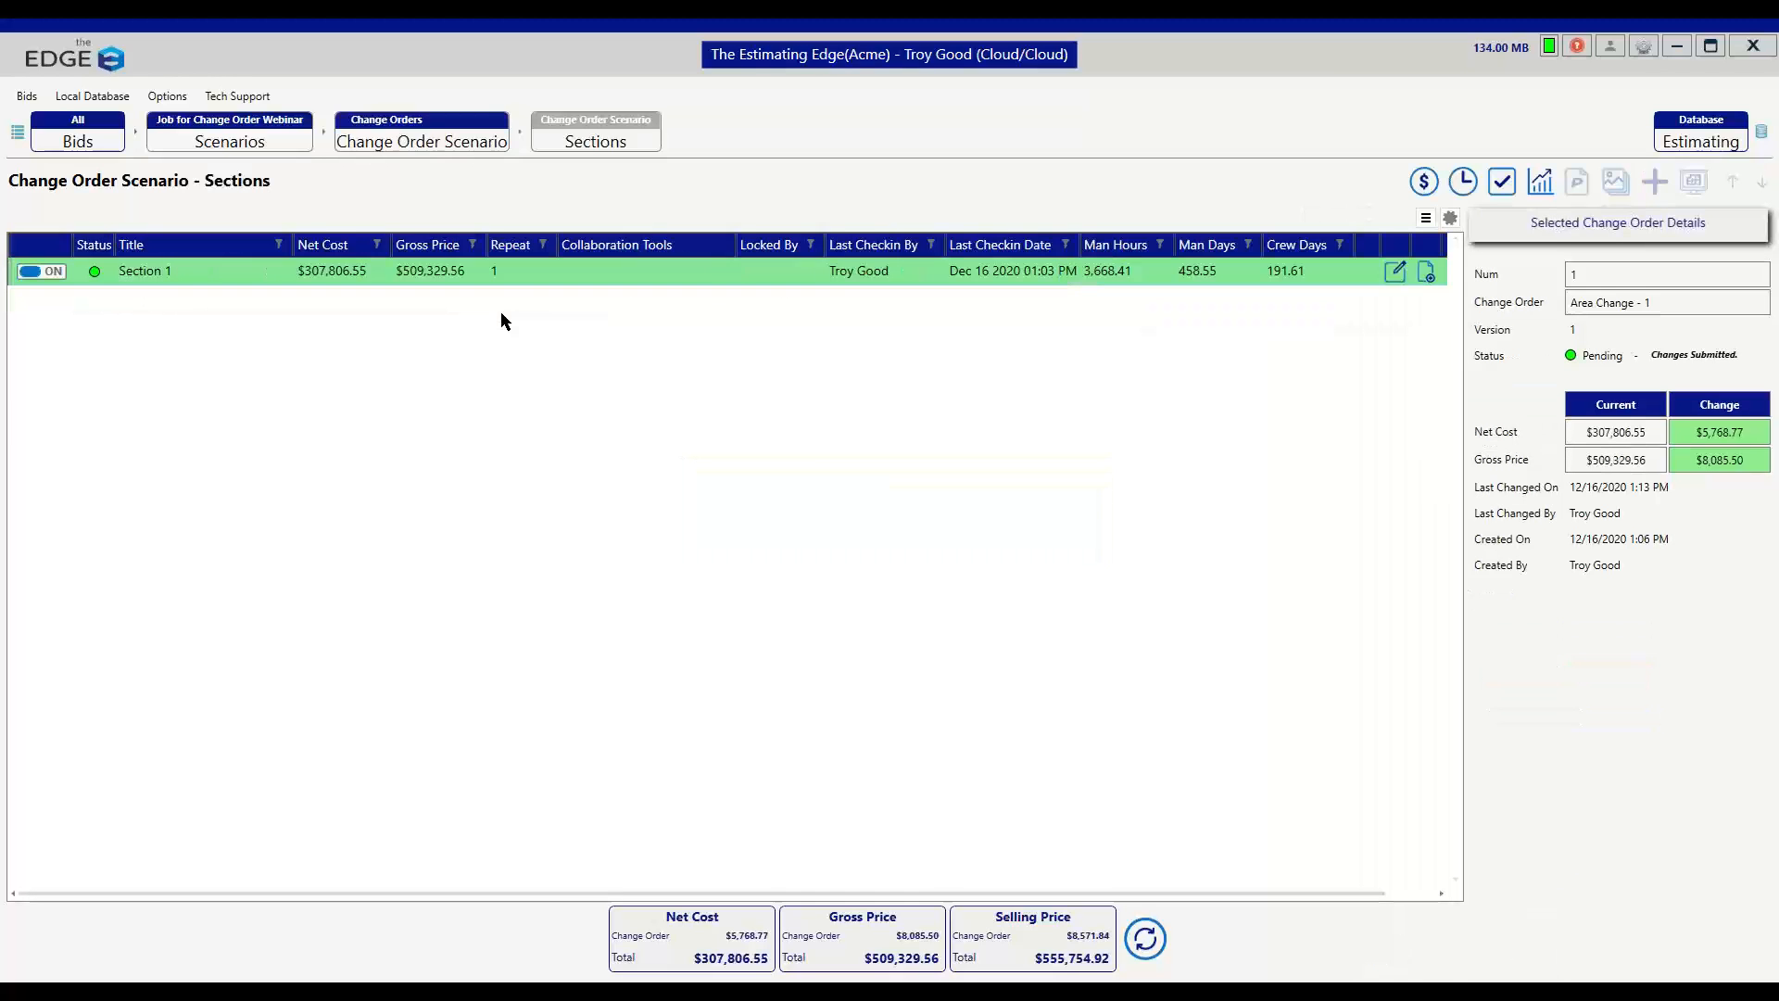
click(436, 182)
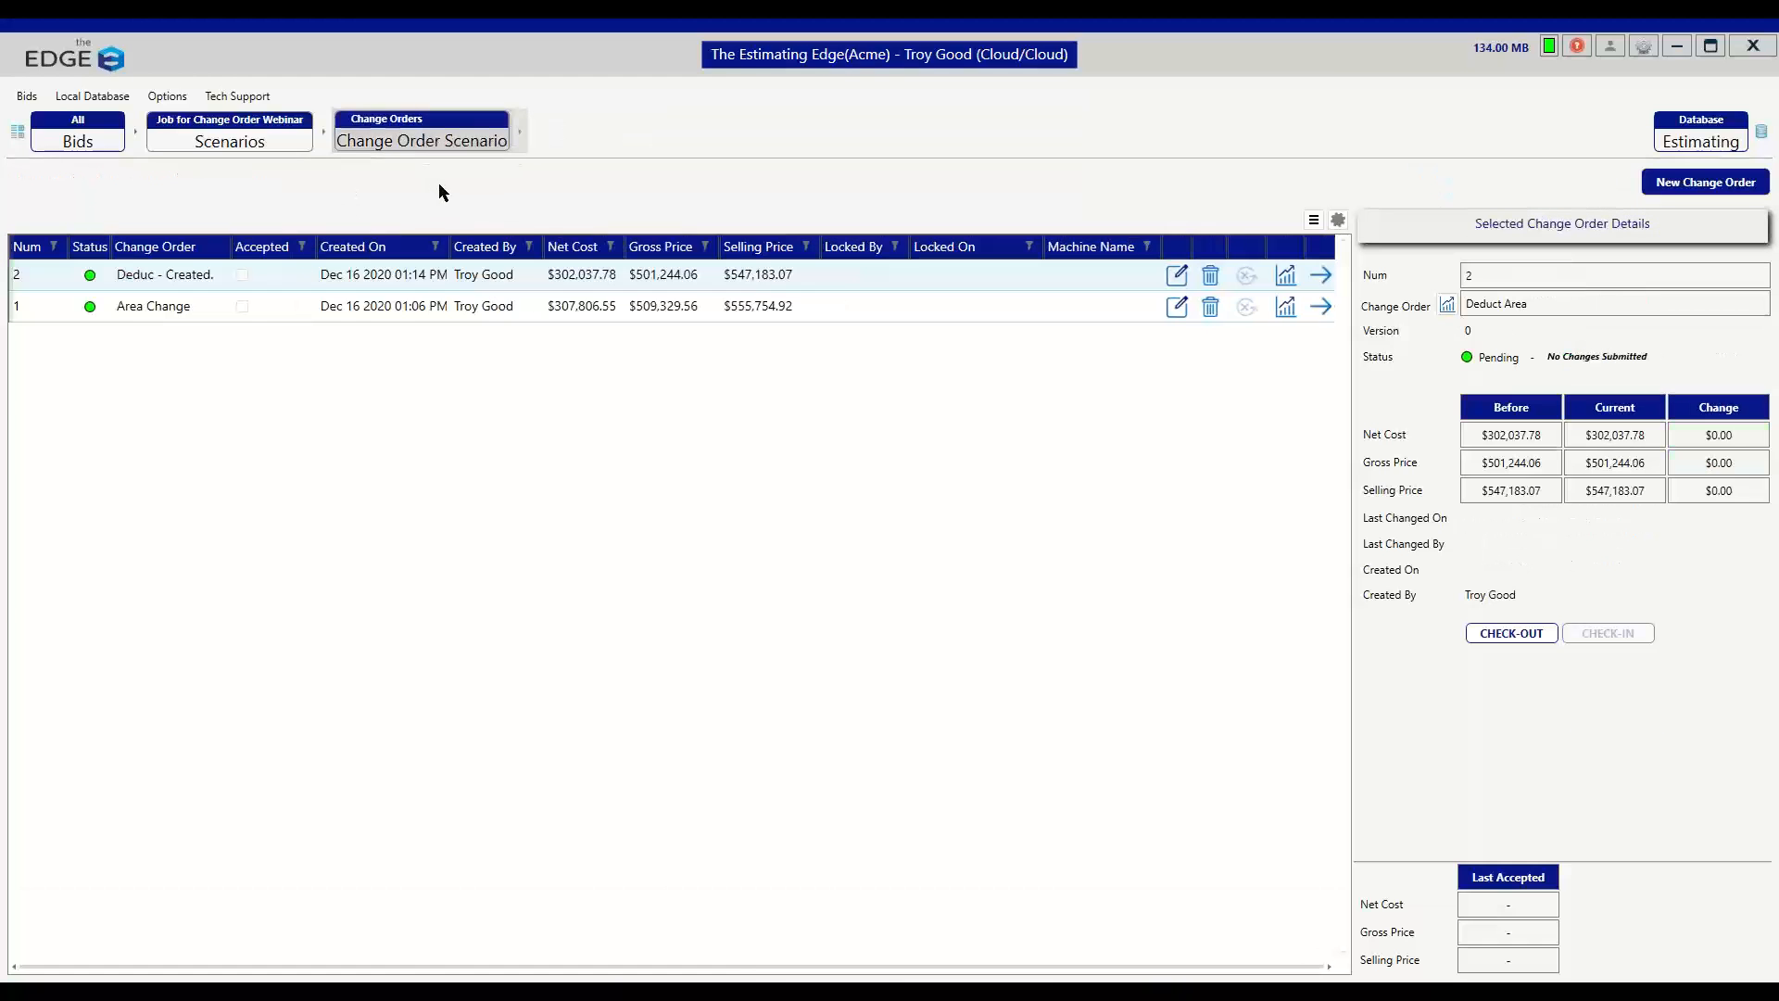
click(354, 308)
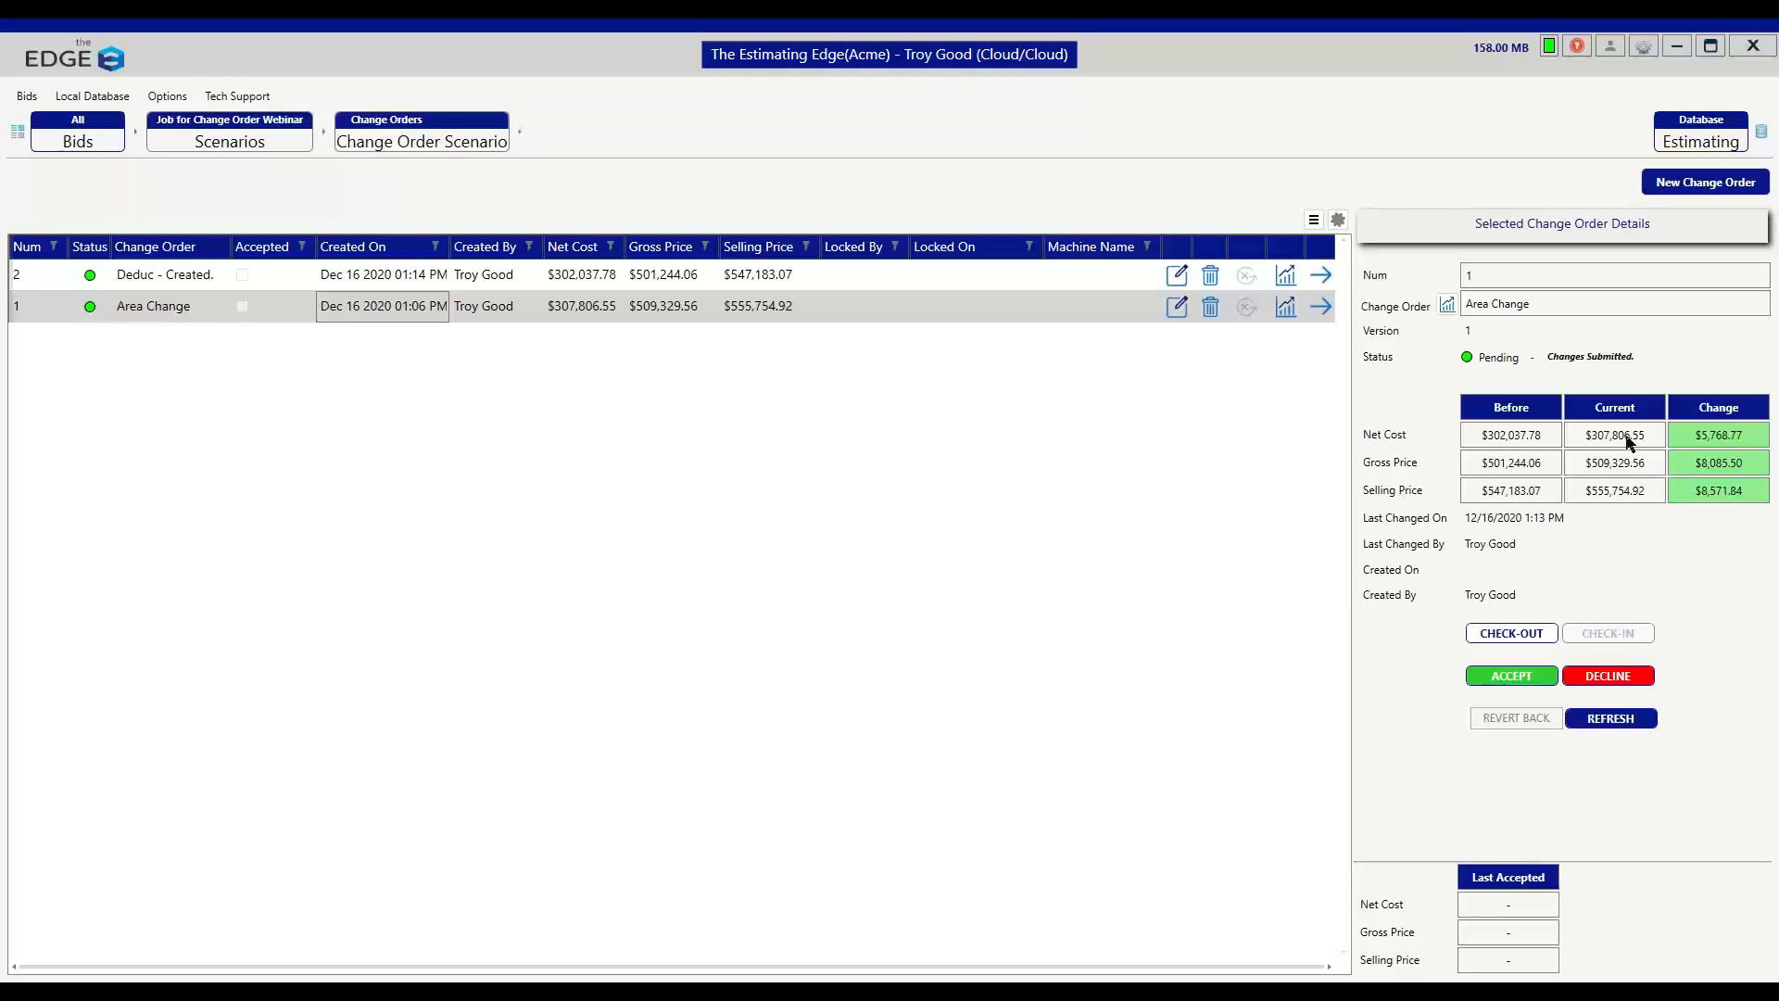
- Check out the Deduct Area change order
click(693, 277)
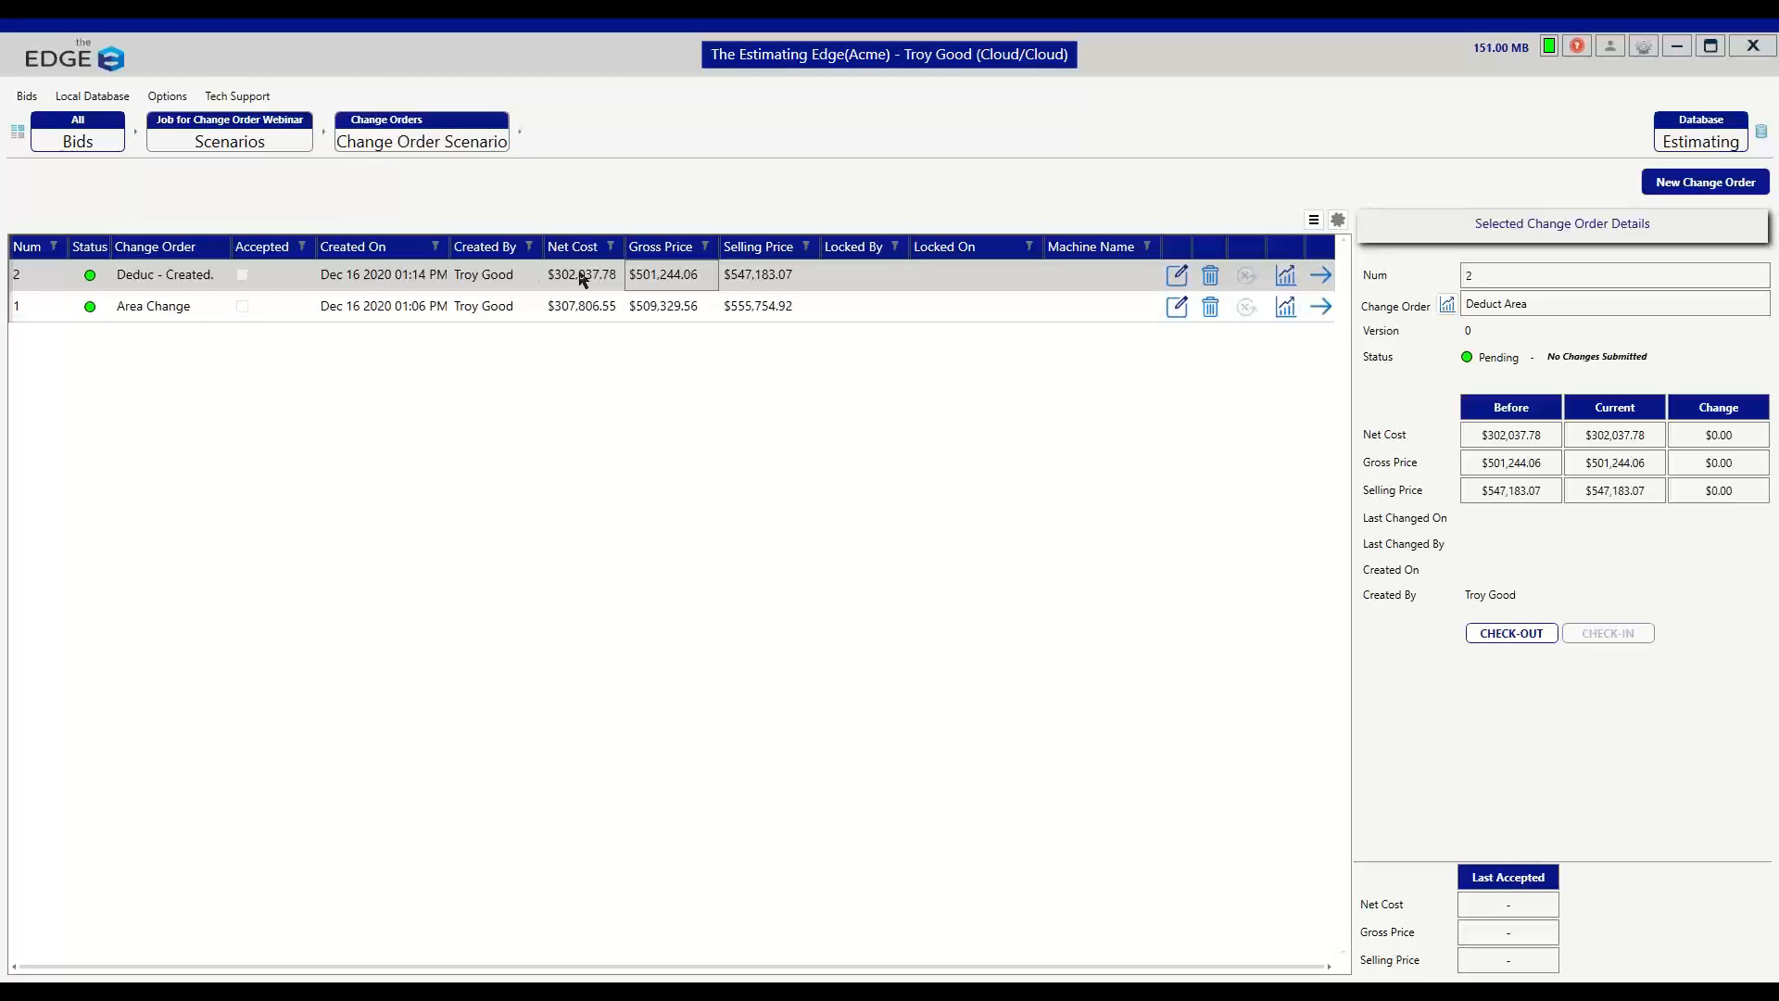
click(1494, 638)
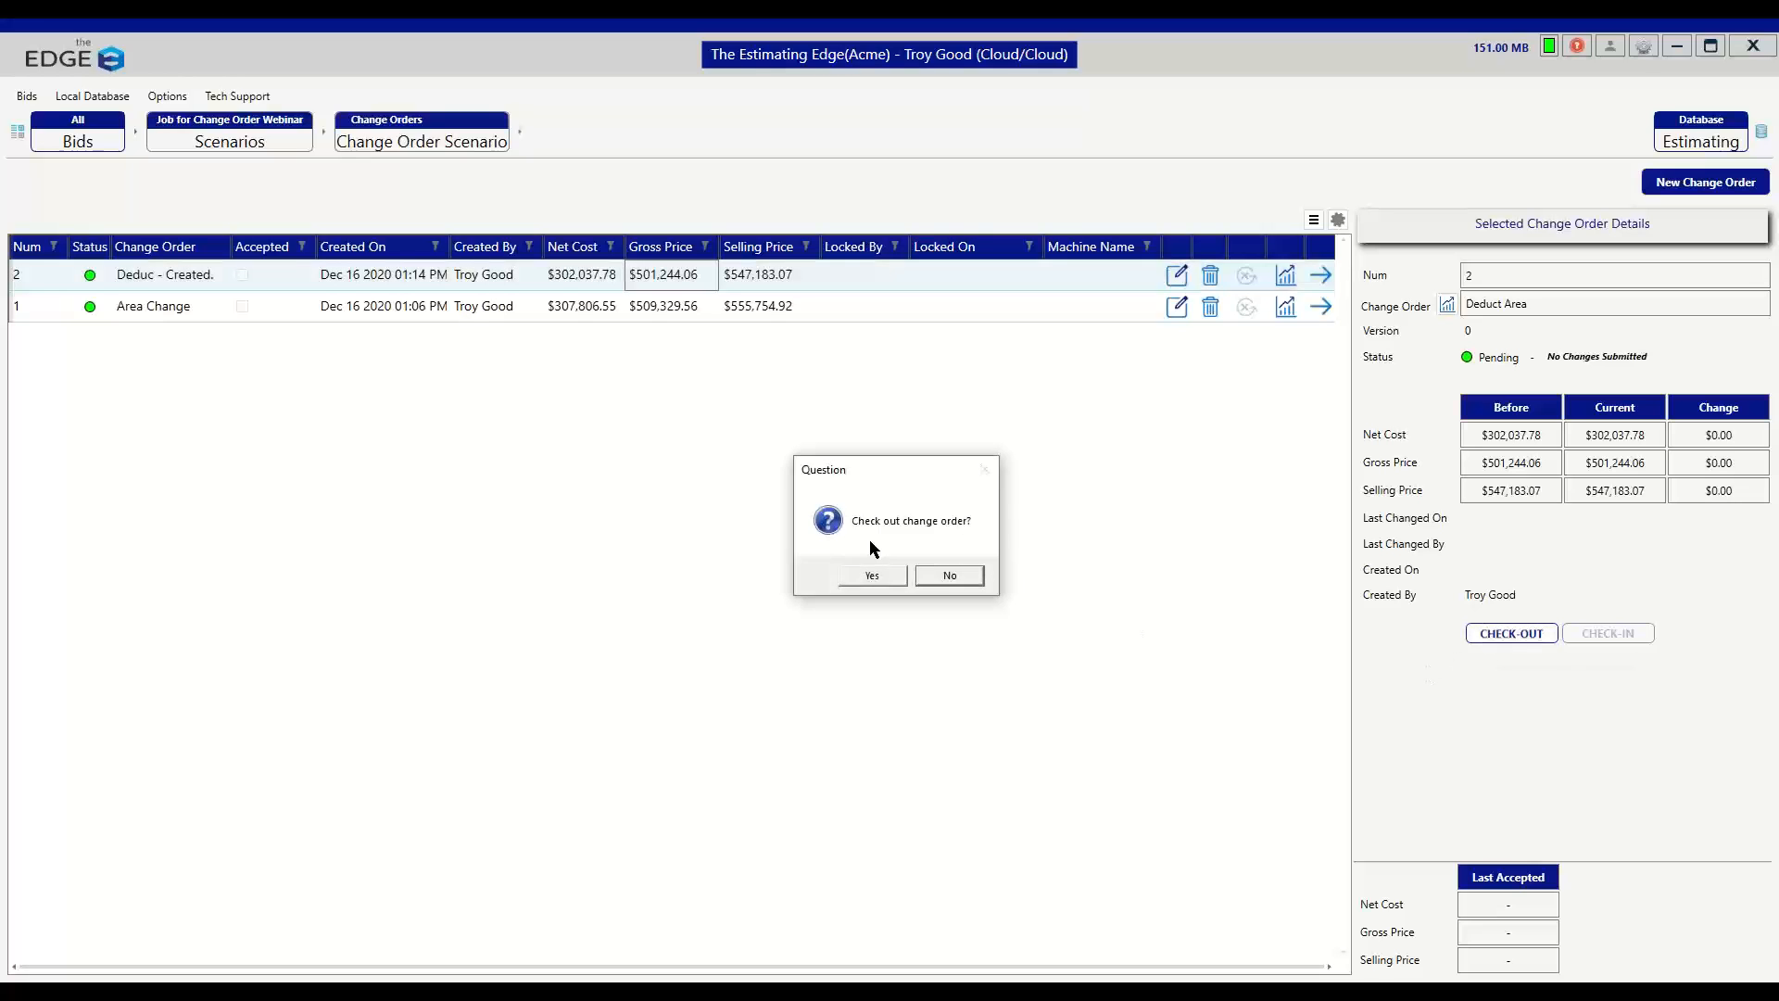
click(876, 578)
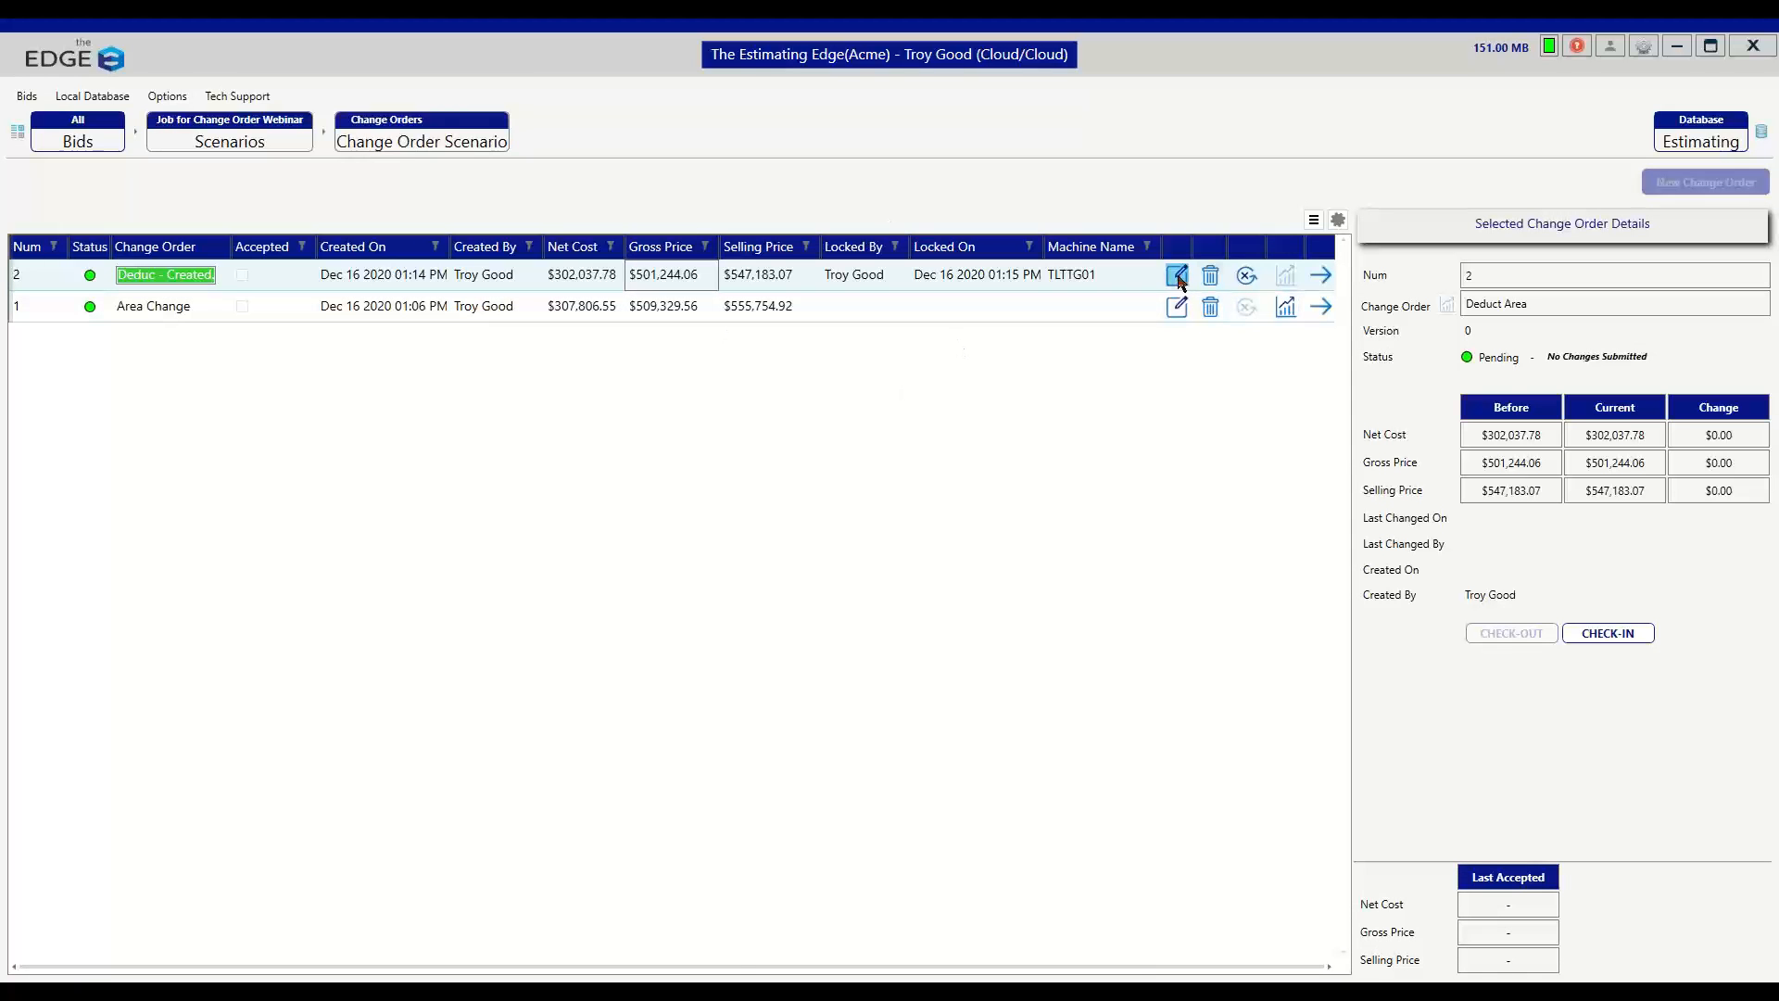
- Open the Deduct Area order's Section 1 and show the conditions of Roof Drawing #1
click(1322, 276)
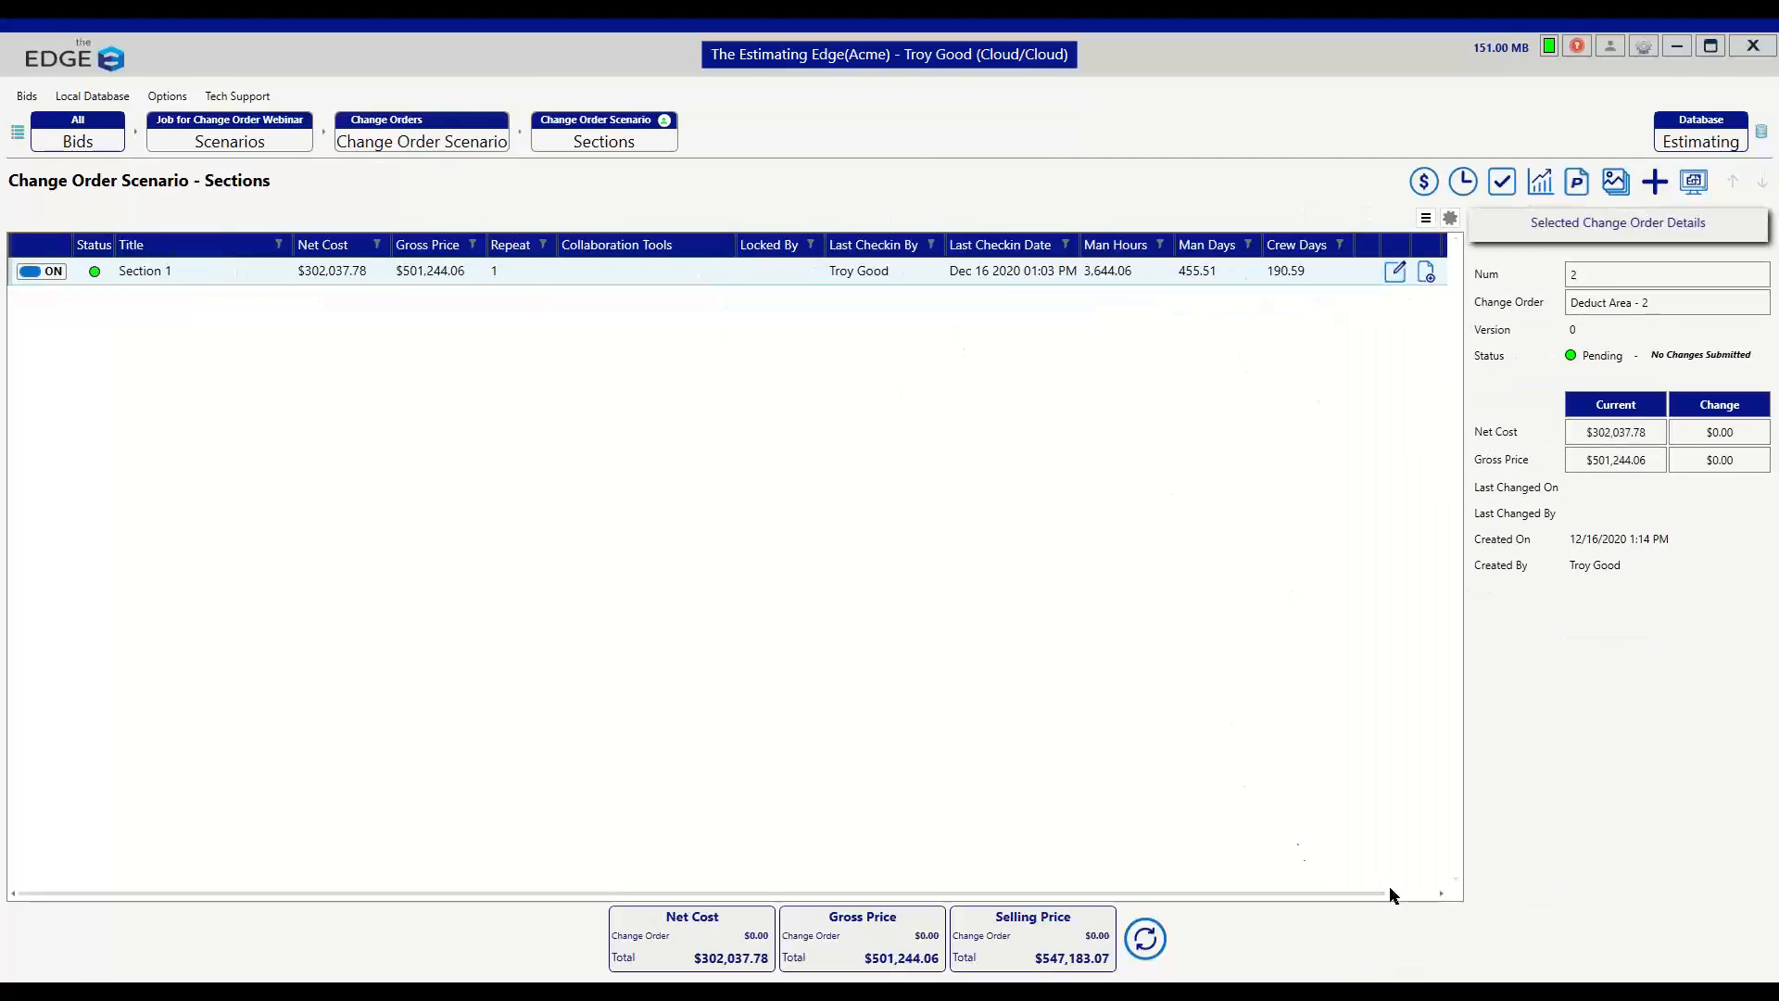
drag(1393, 894, 1448, 893)
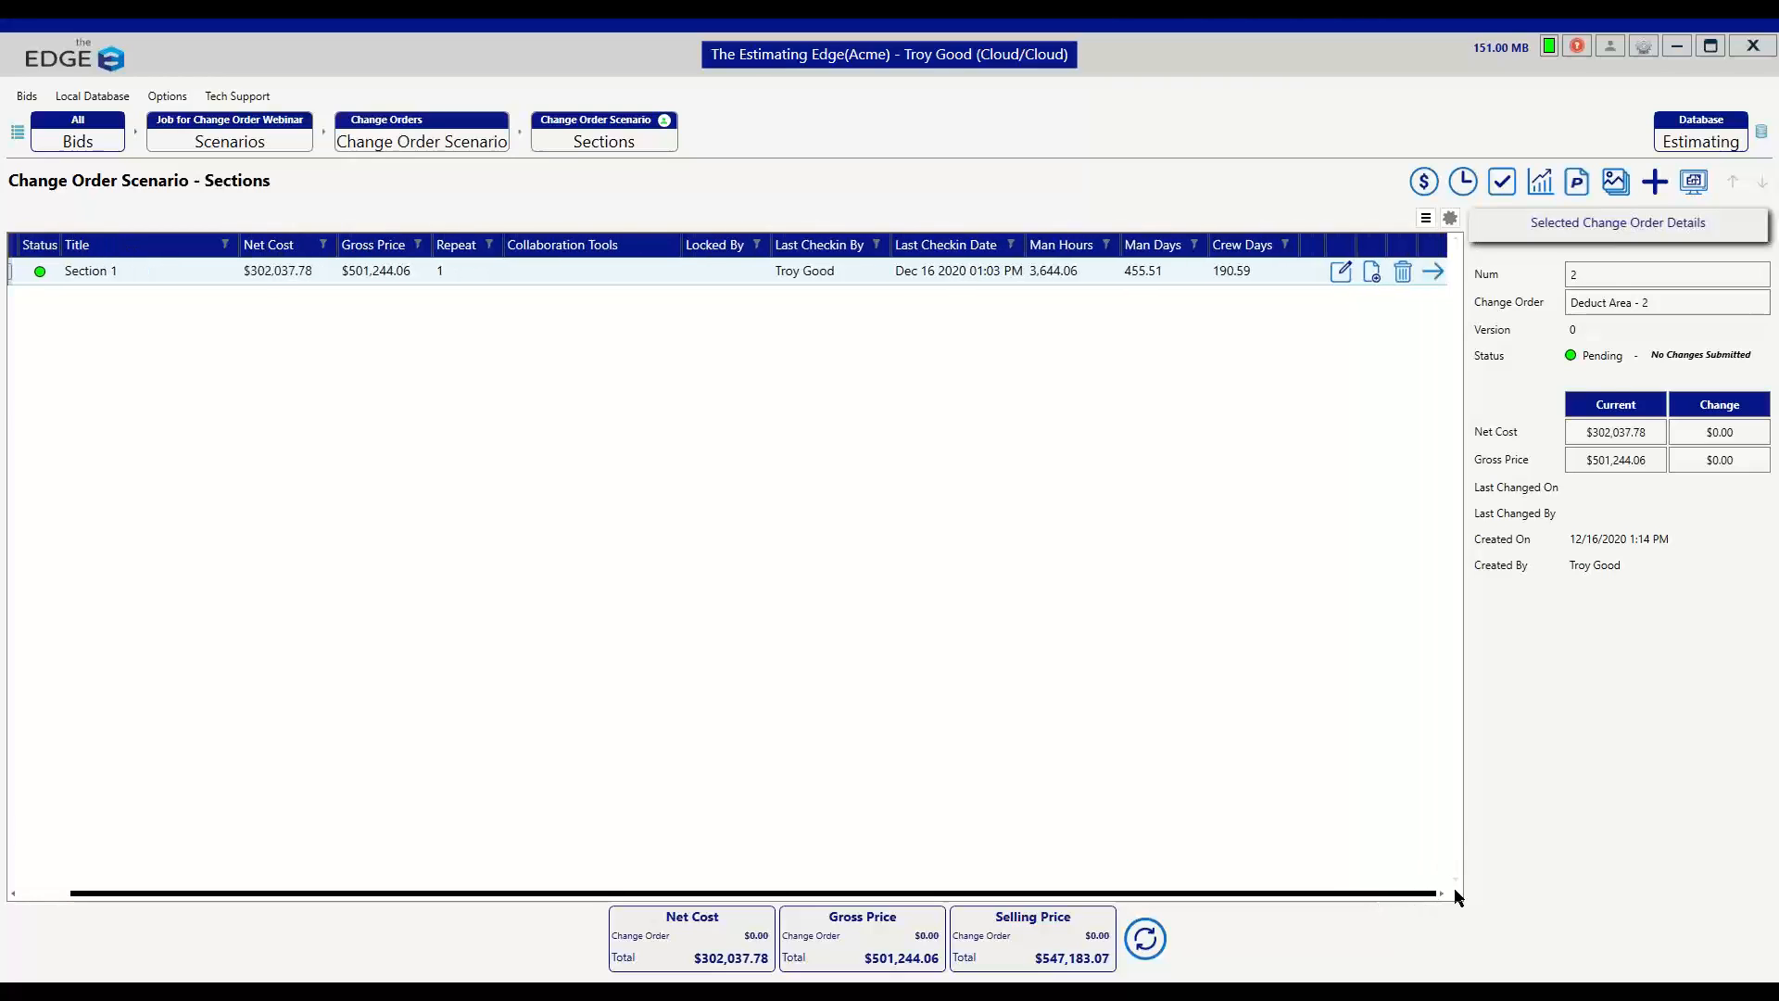
click(1431, 276)
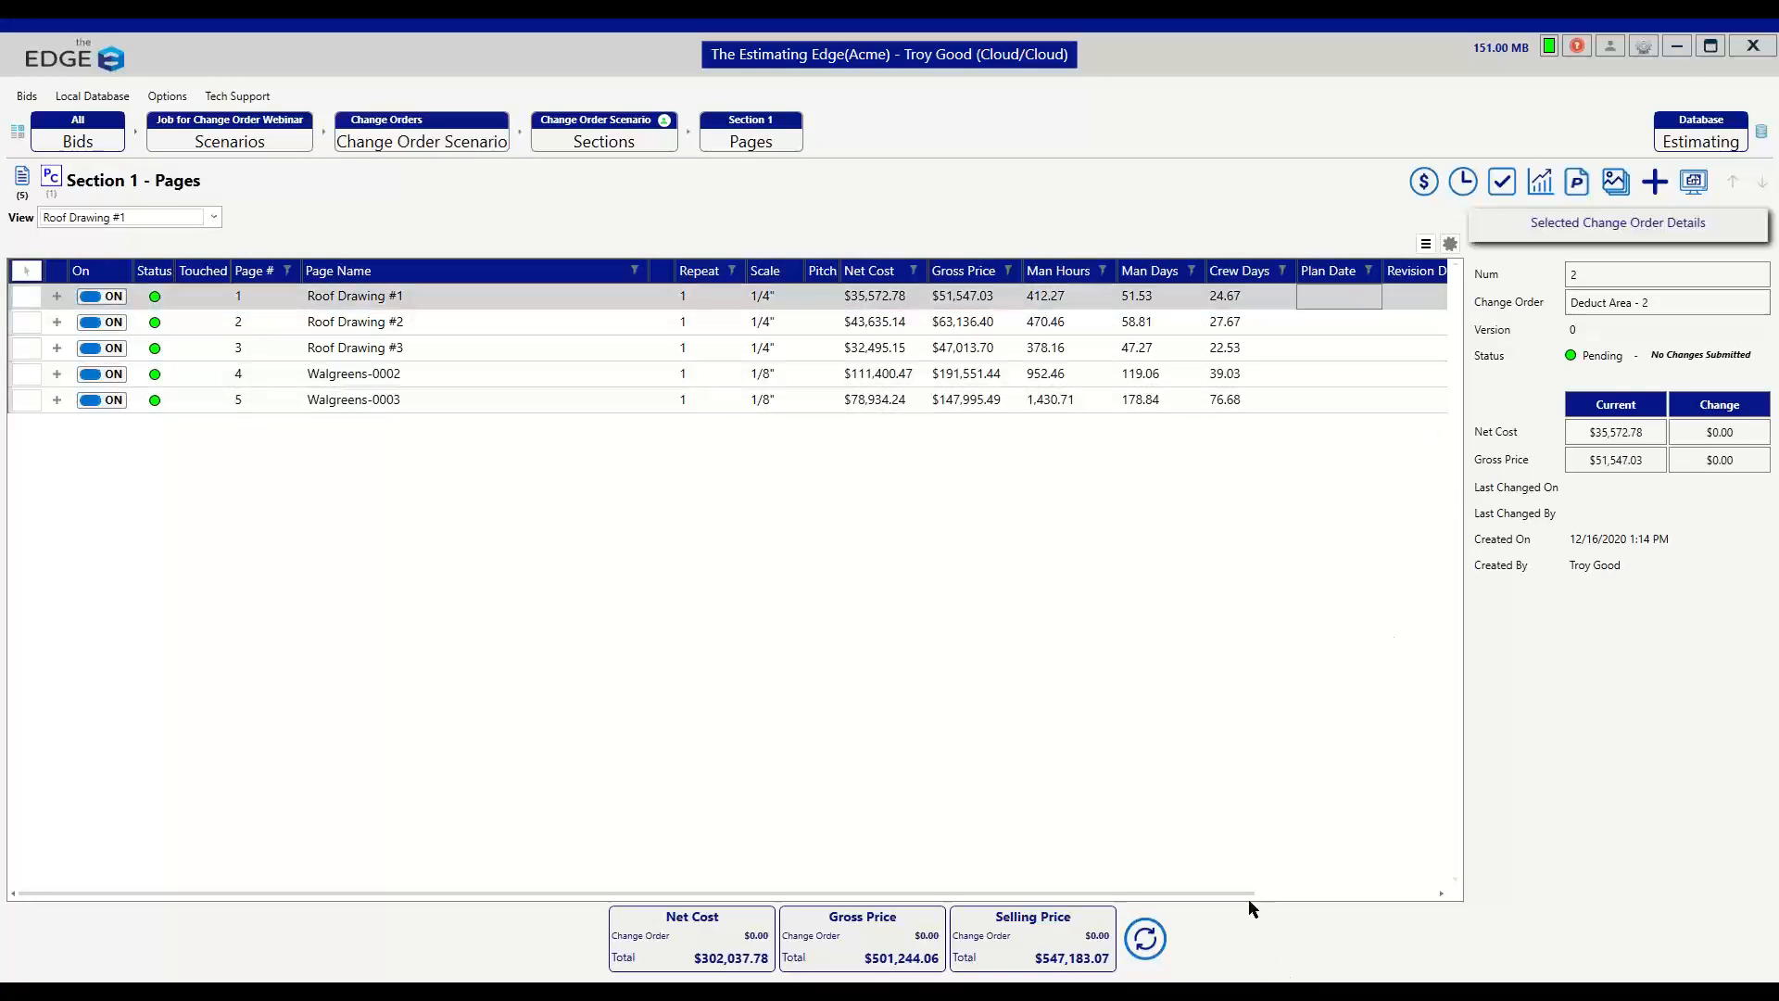
drag(1248, 895, 1481, 895)
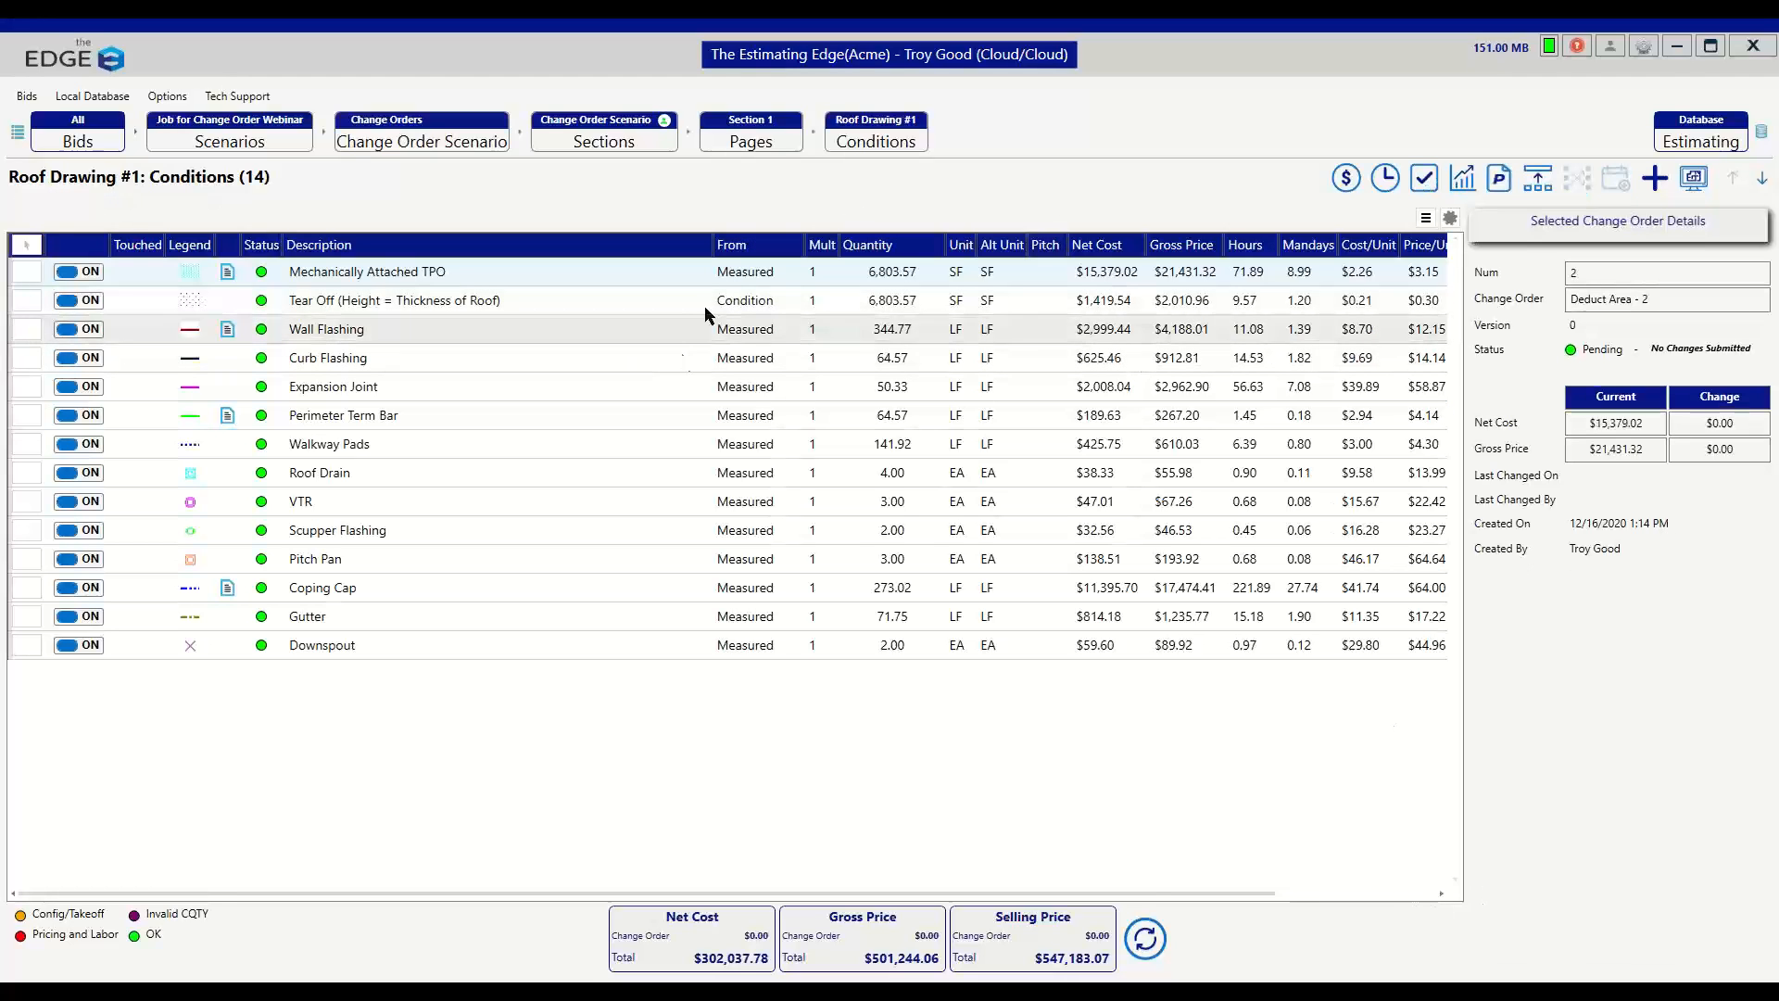
- Deduct the triangular roof area of about 643 SF from the Mechanically Attached TPO takeoff, then return to the conditions list
click(1694, 178)
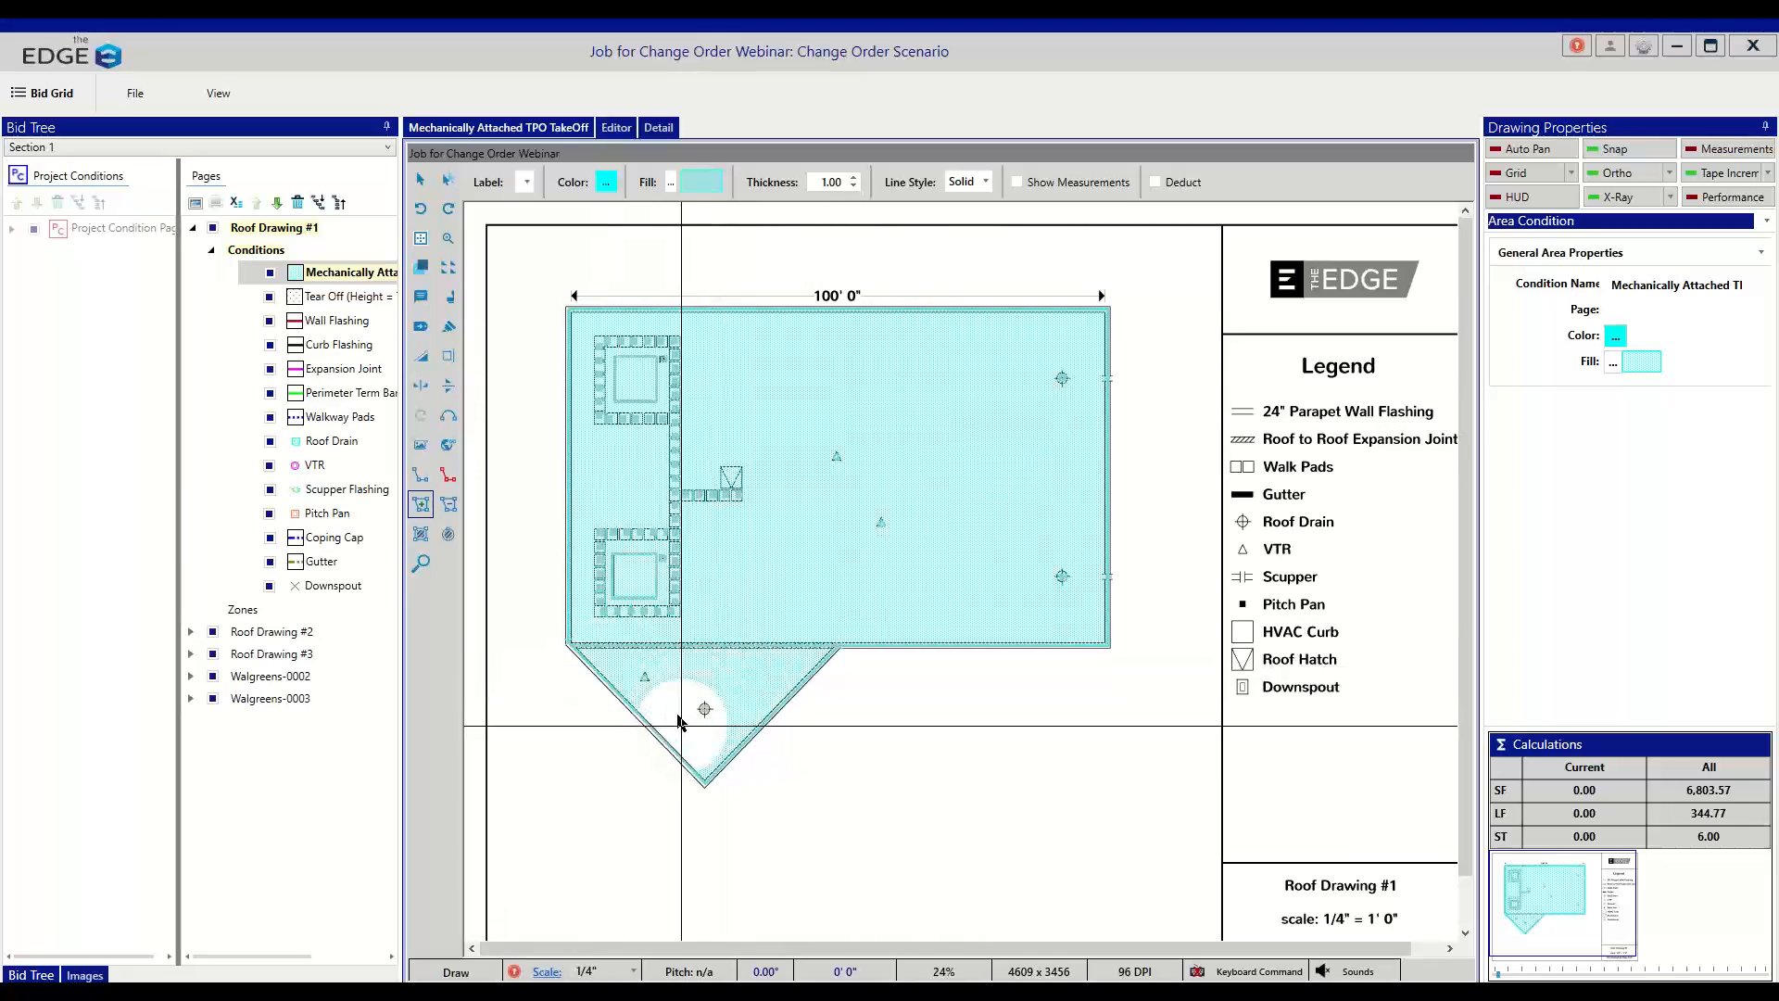
click(452, 505)
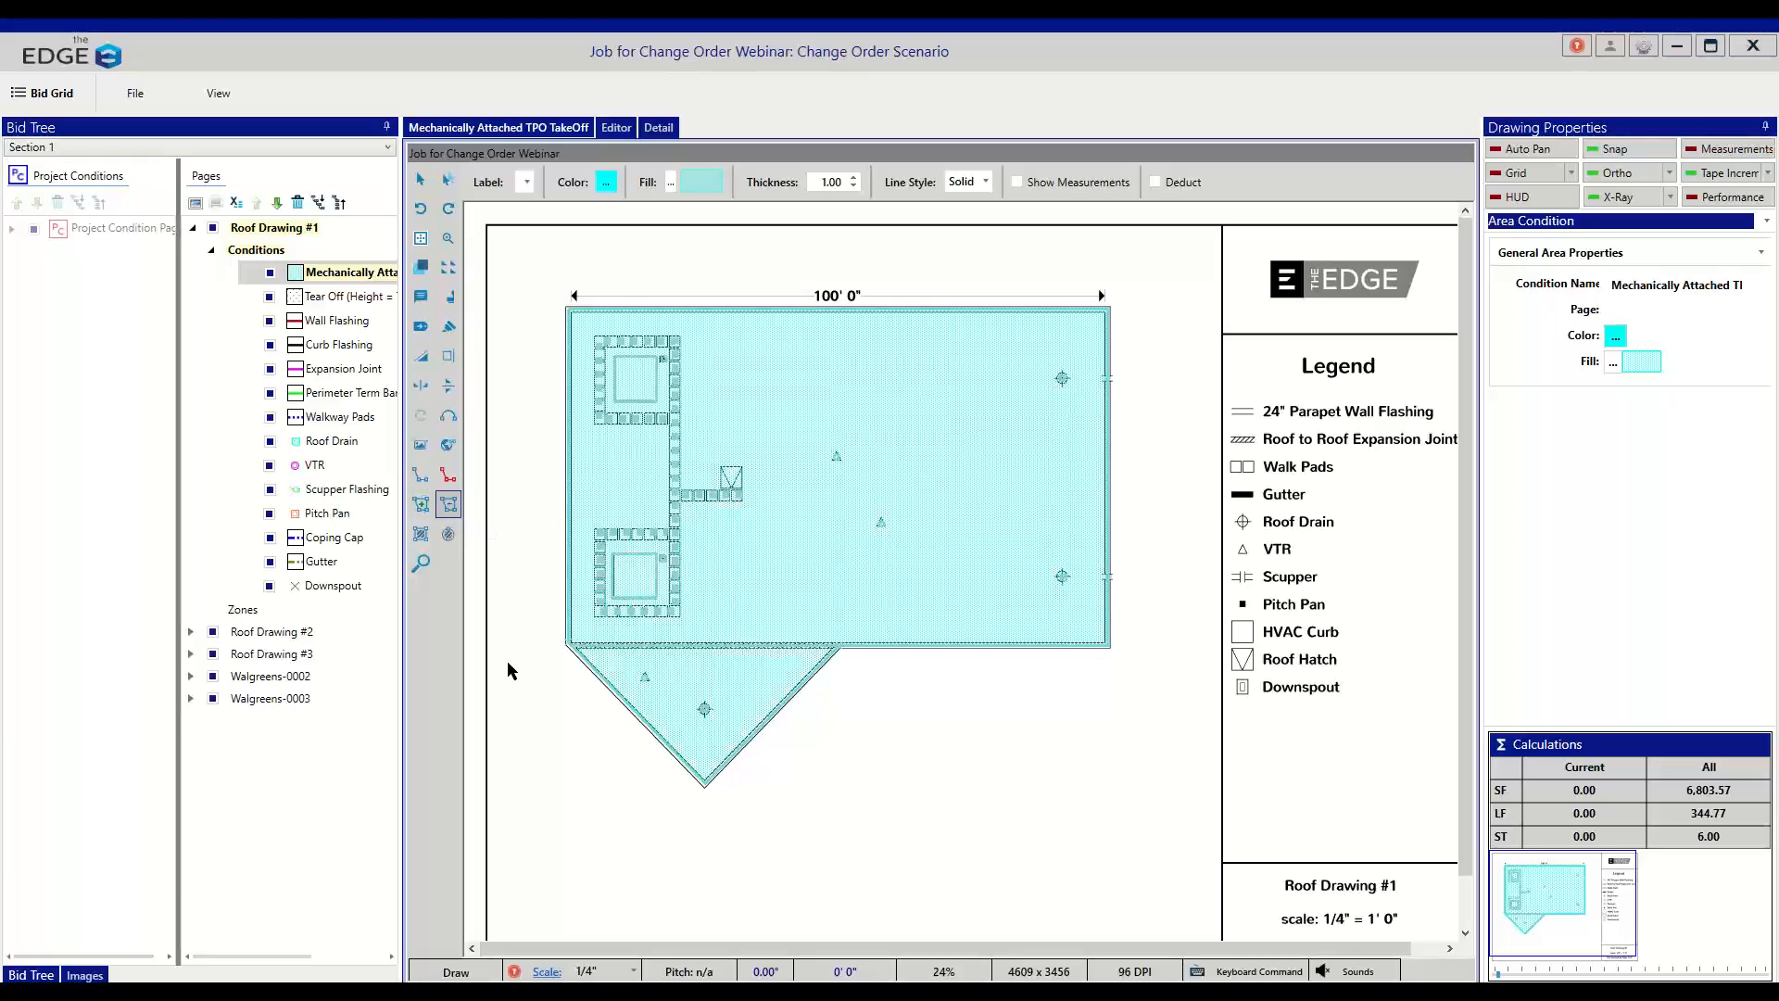
click(567, 641)
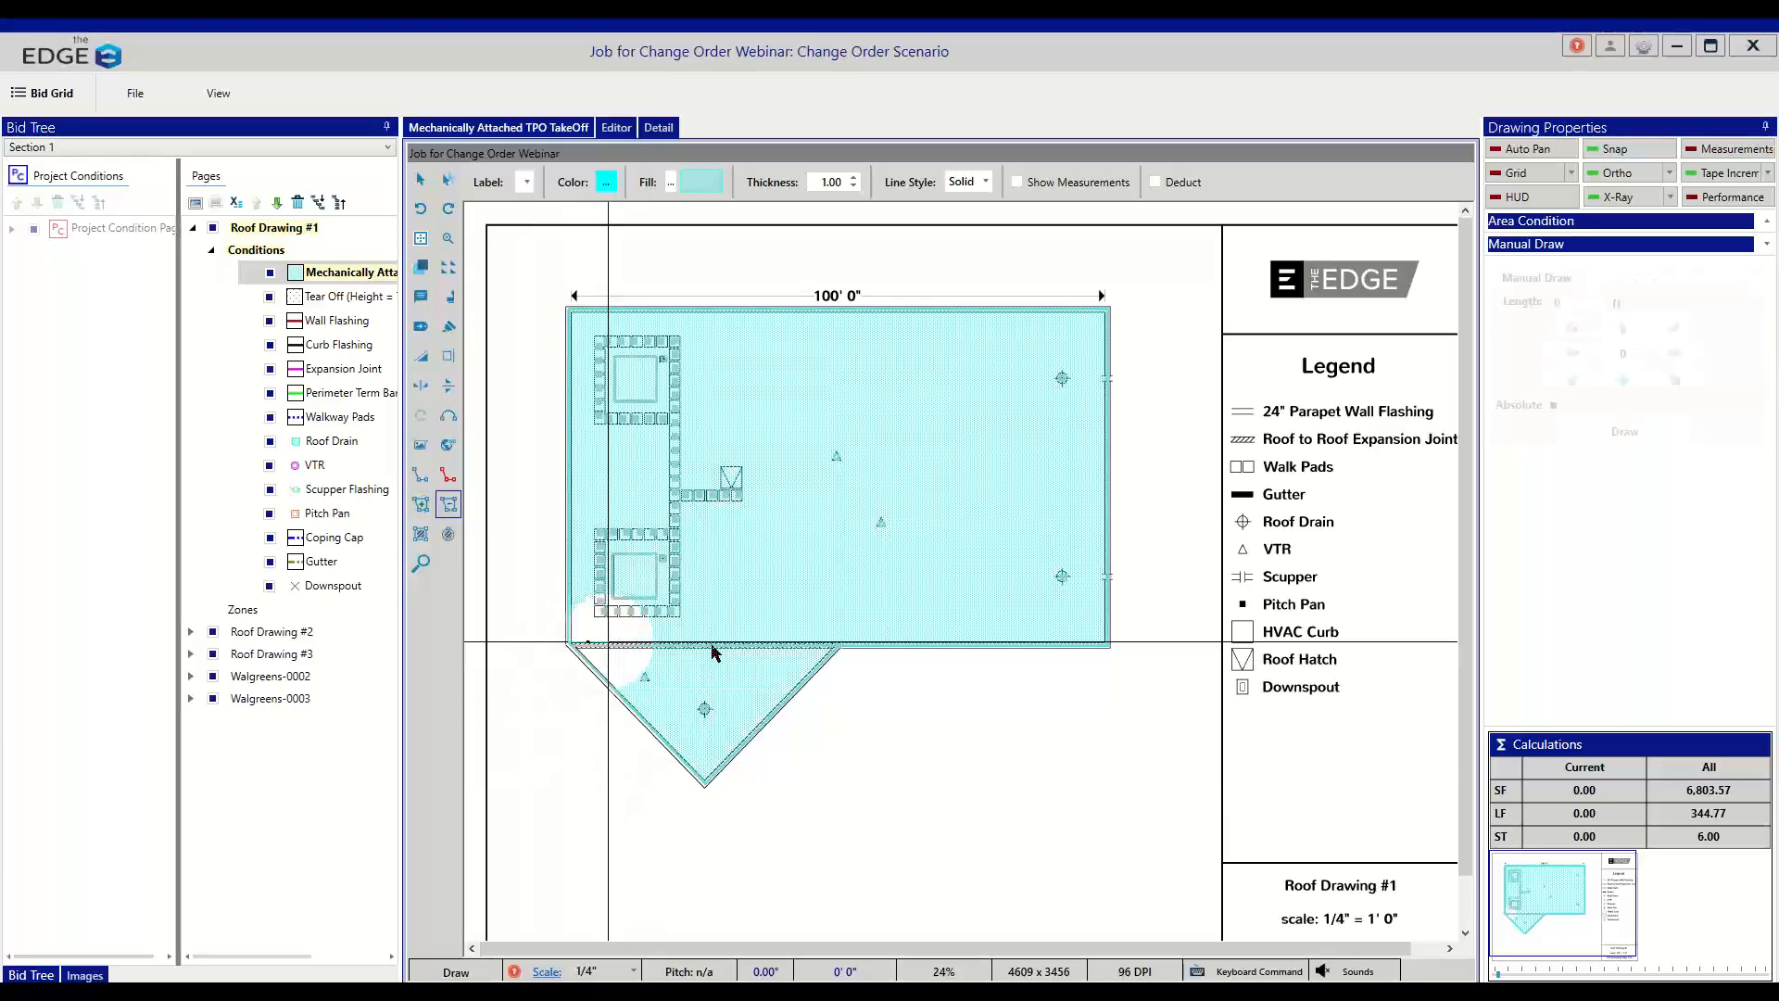
click(838, 644)
double_click(708, 783)
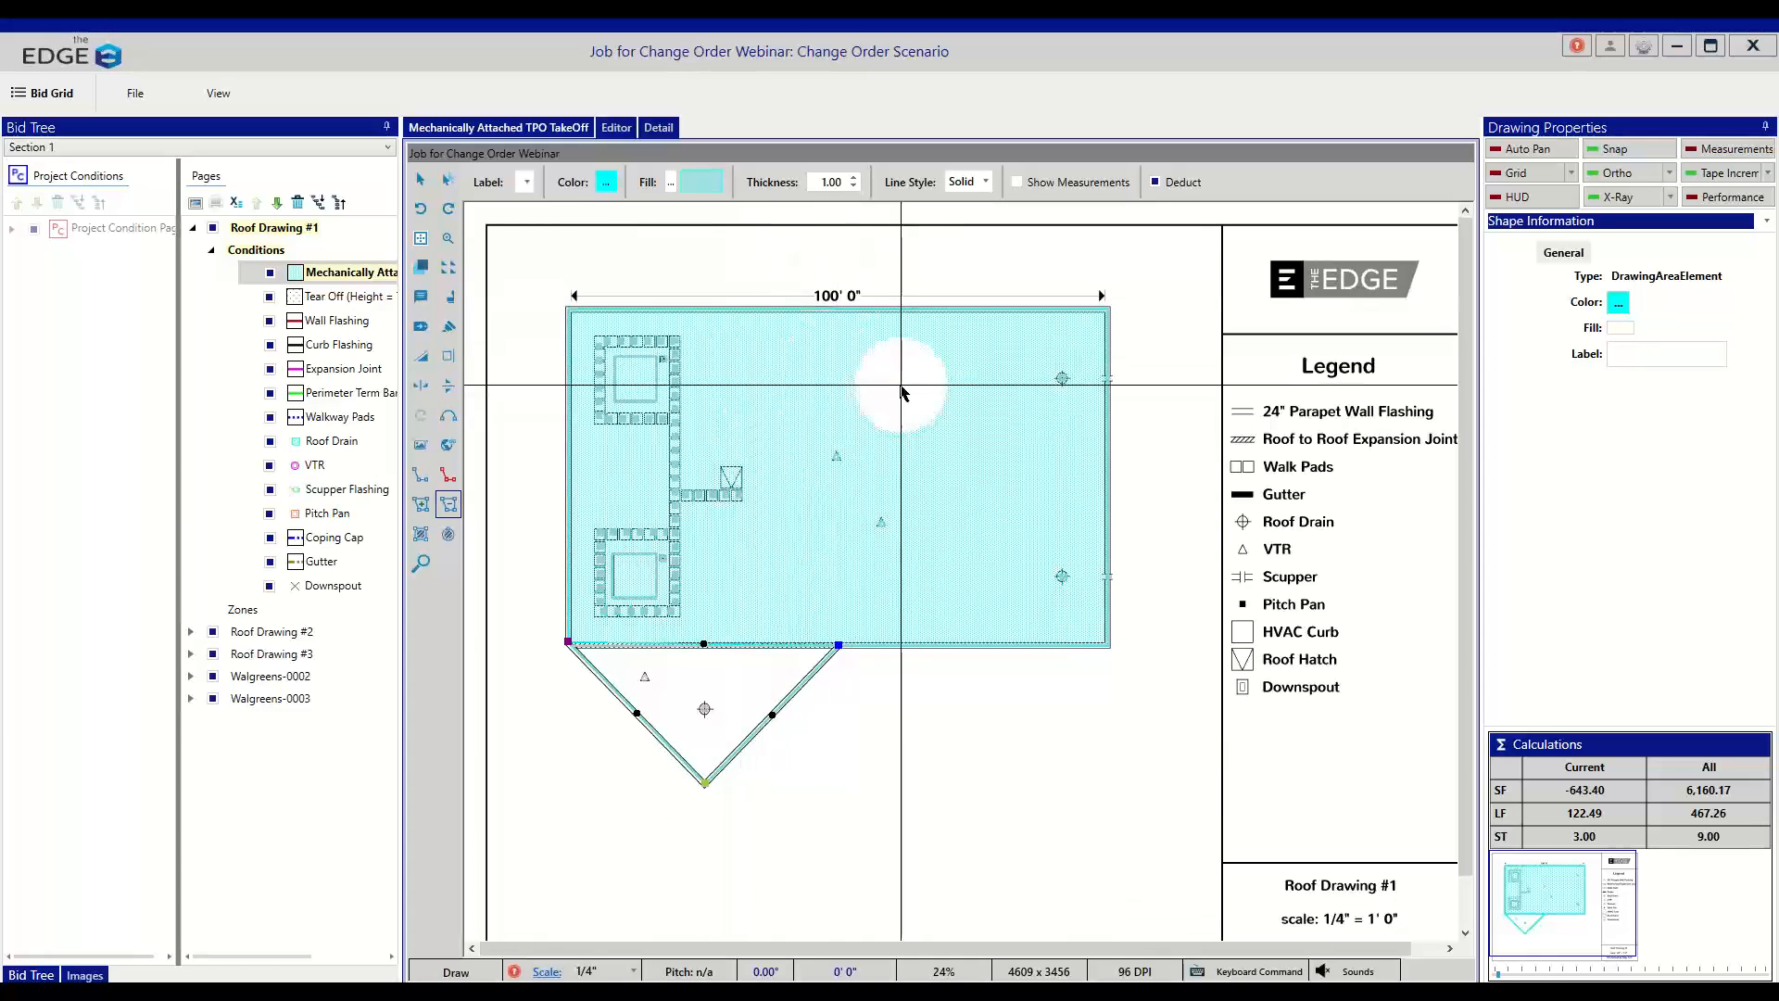
click(41, 96)
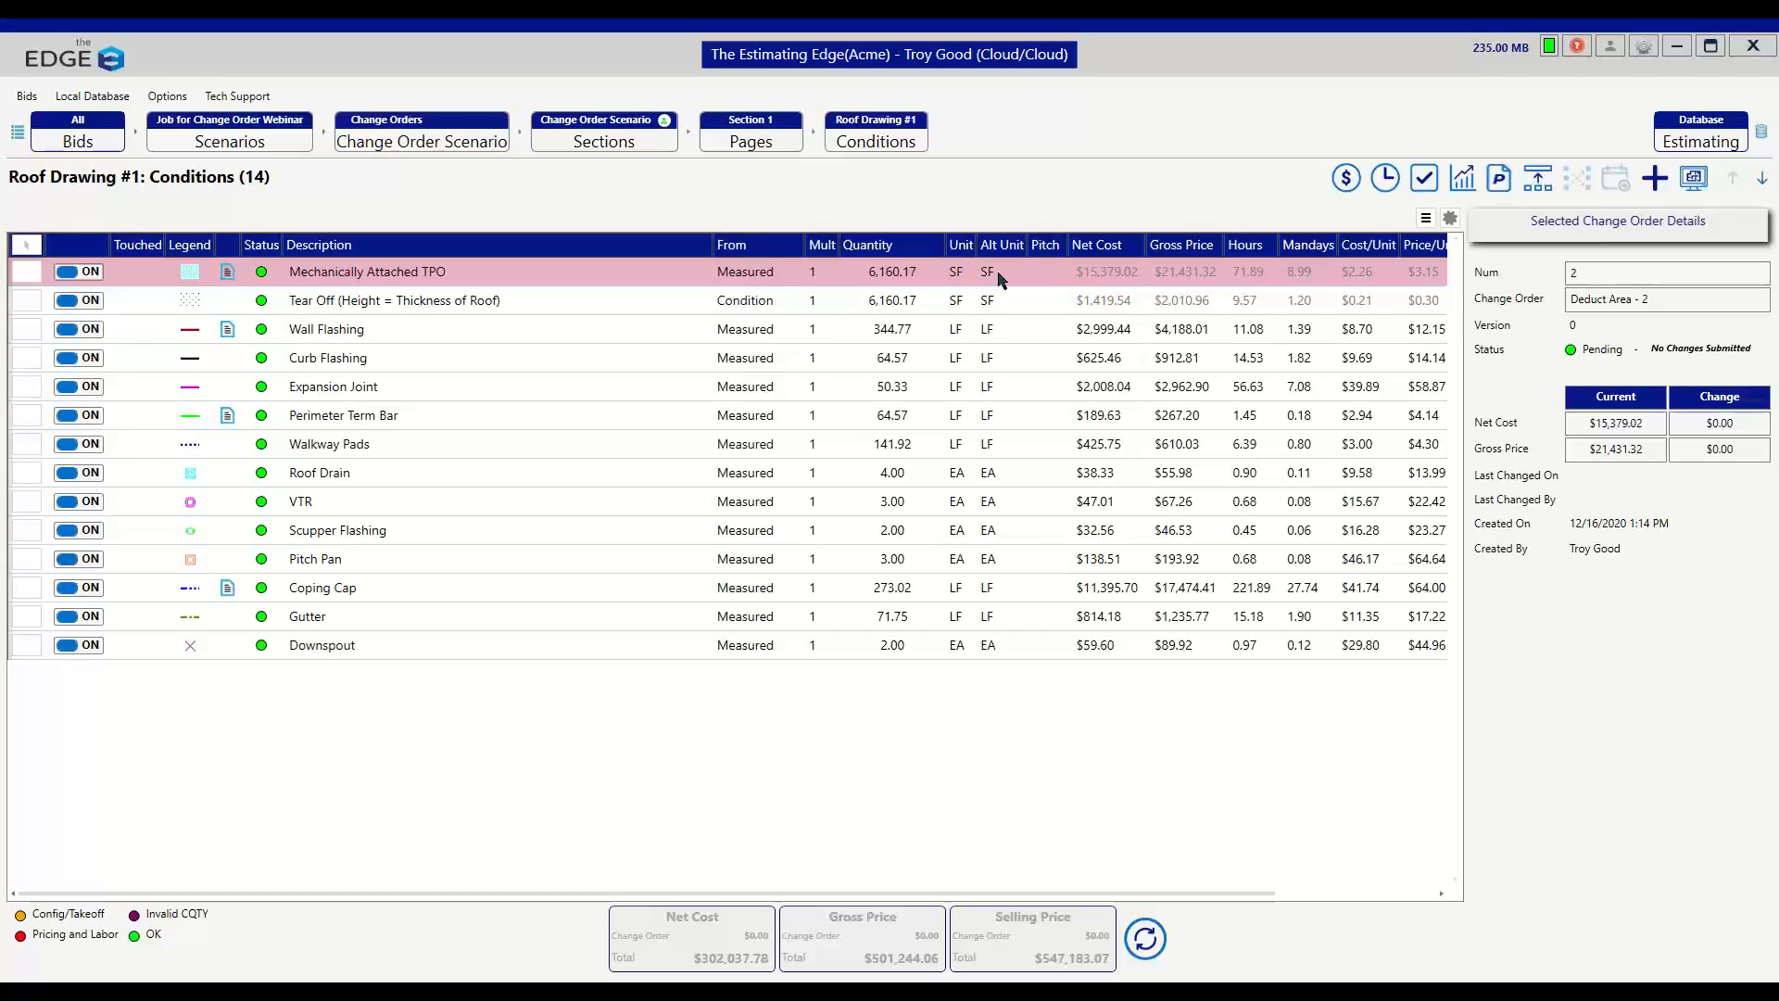
- In the material pricing, set the unit price of the change order's 2" x 4' 0" x 8' 0" Iso deduct line to $45
click(1347, 177)
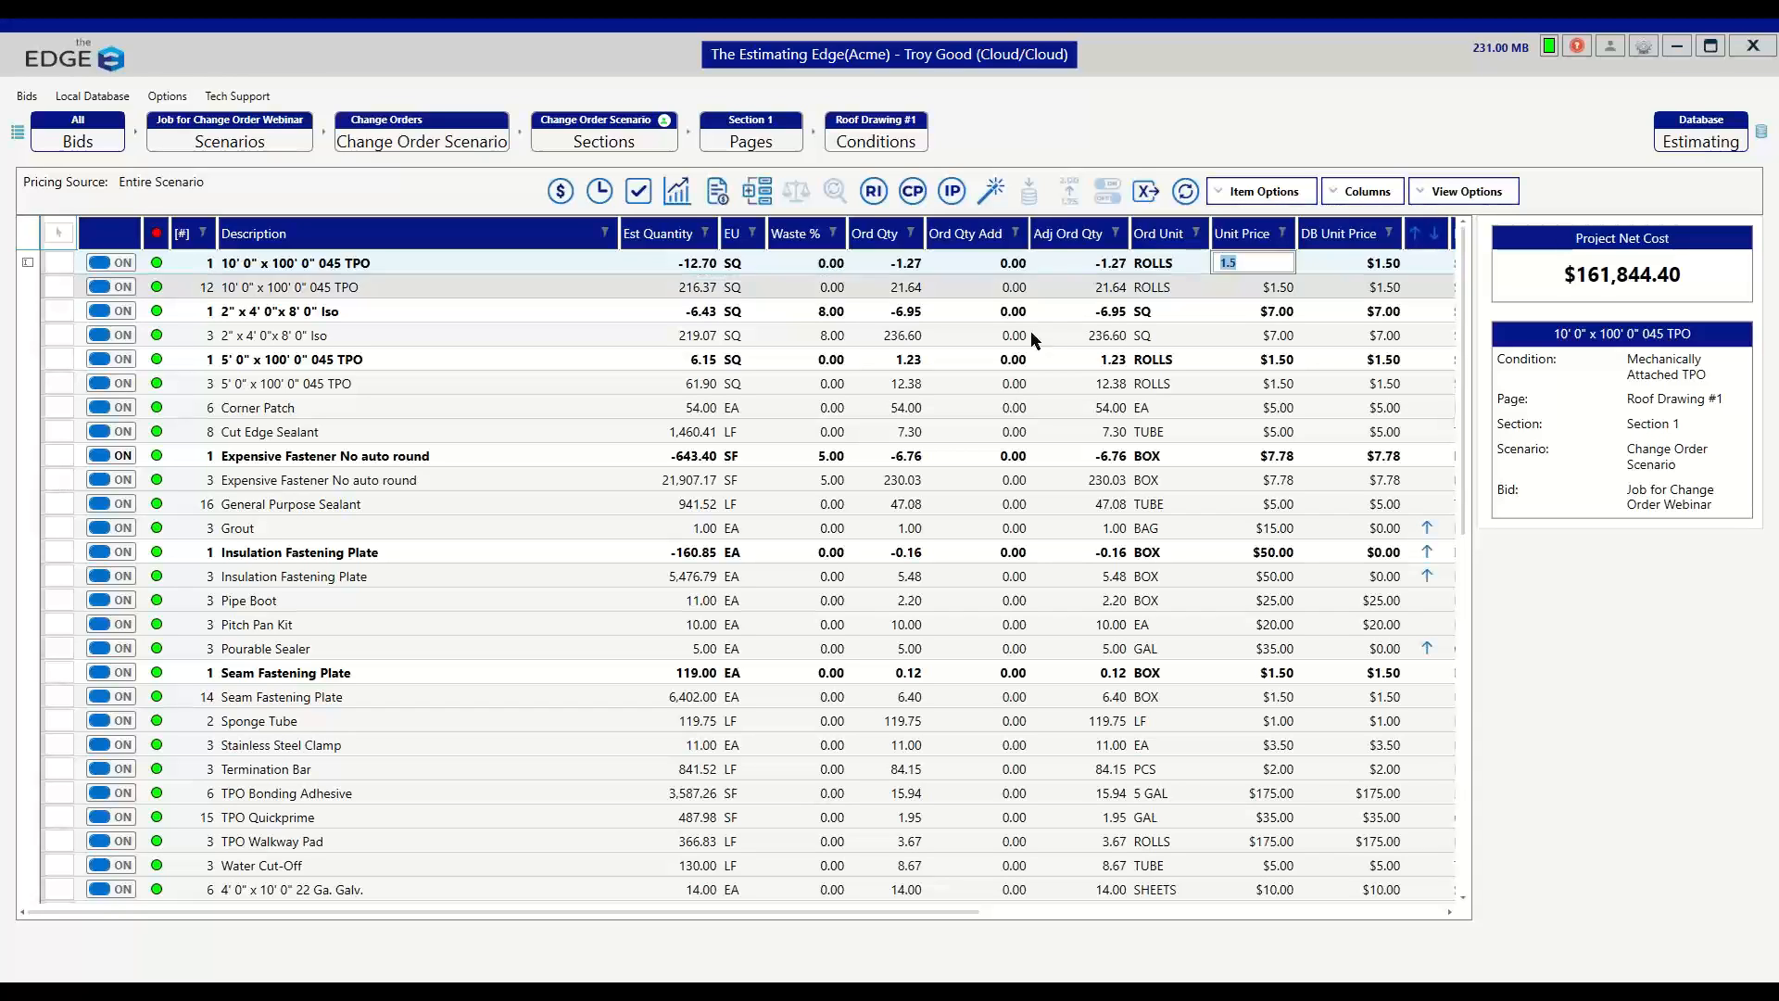
click(1277, 314)
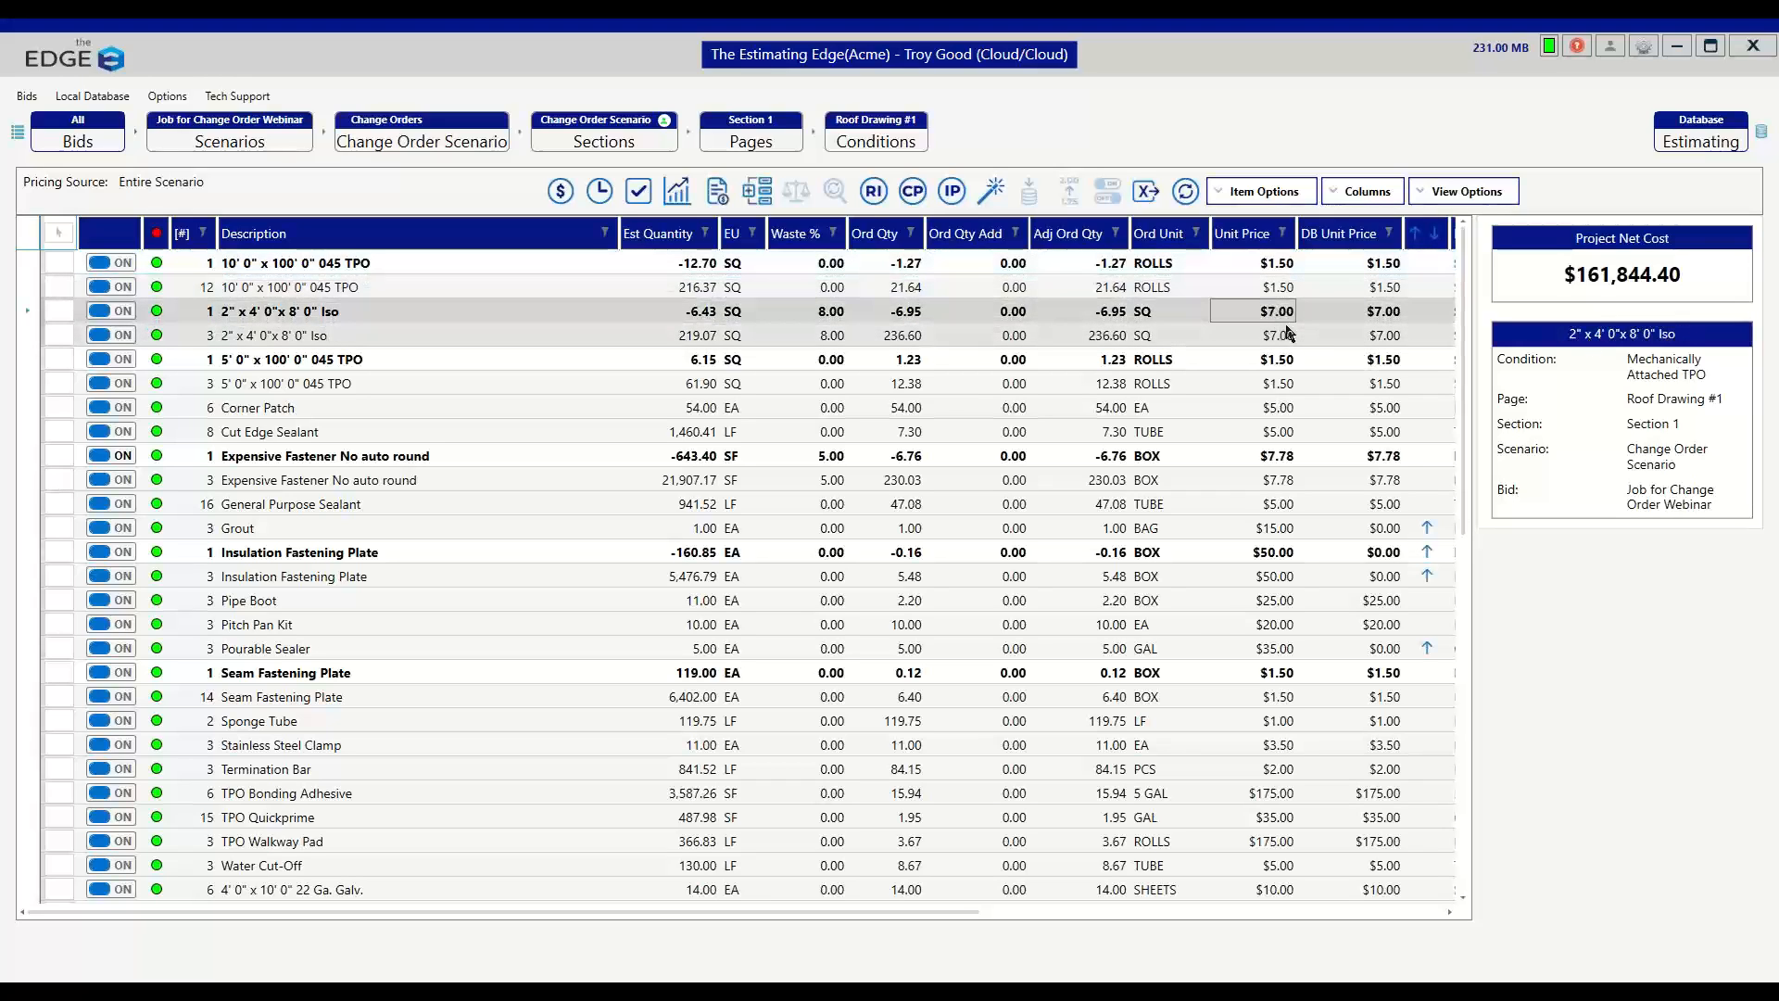
text(45)
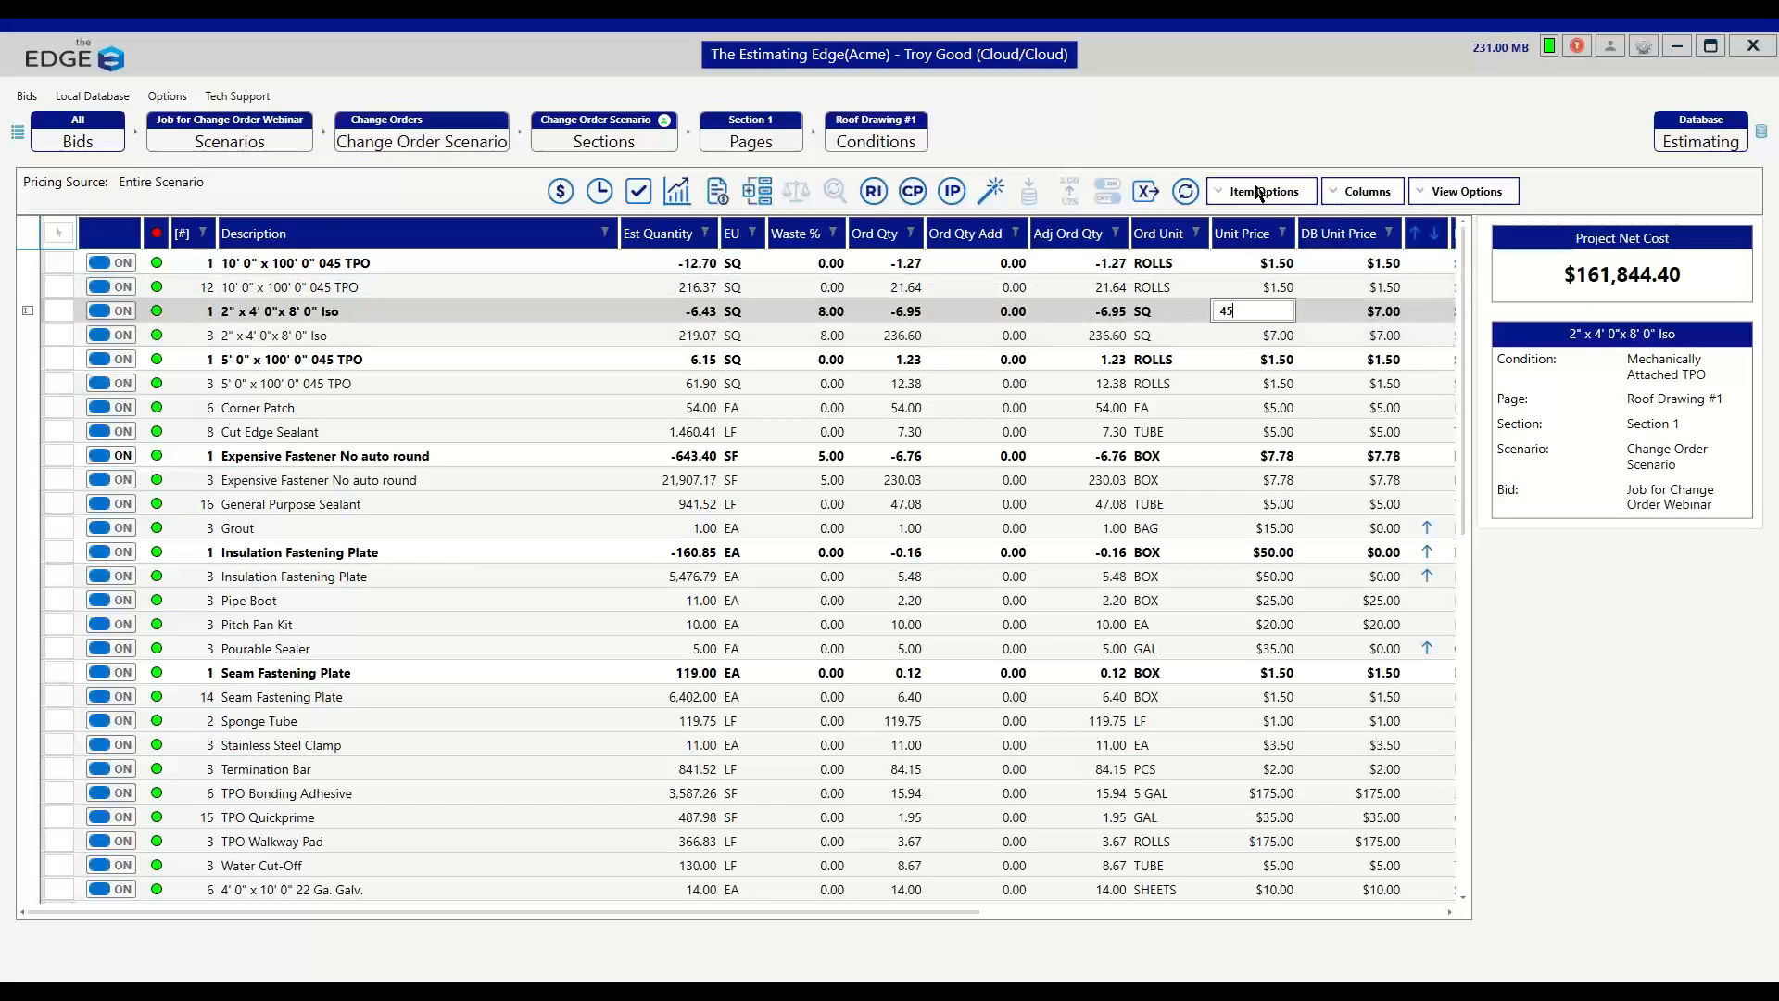
key(Return)
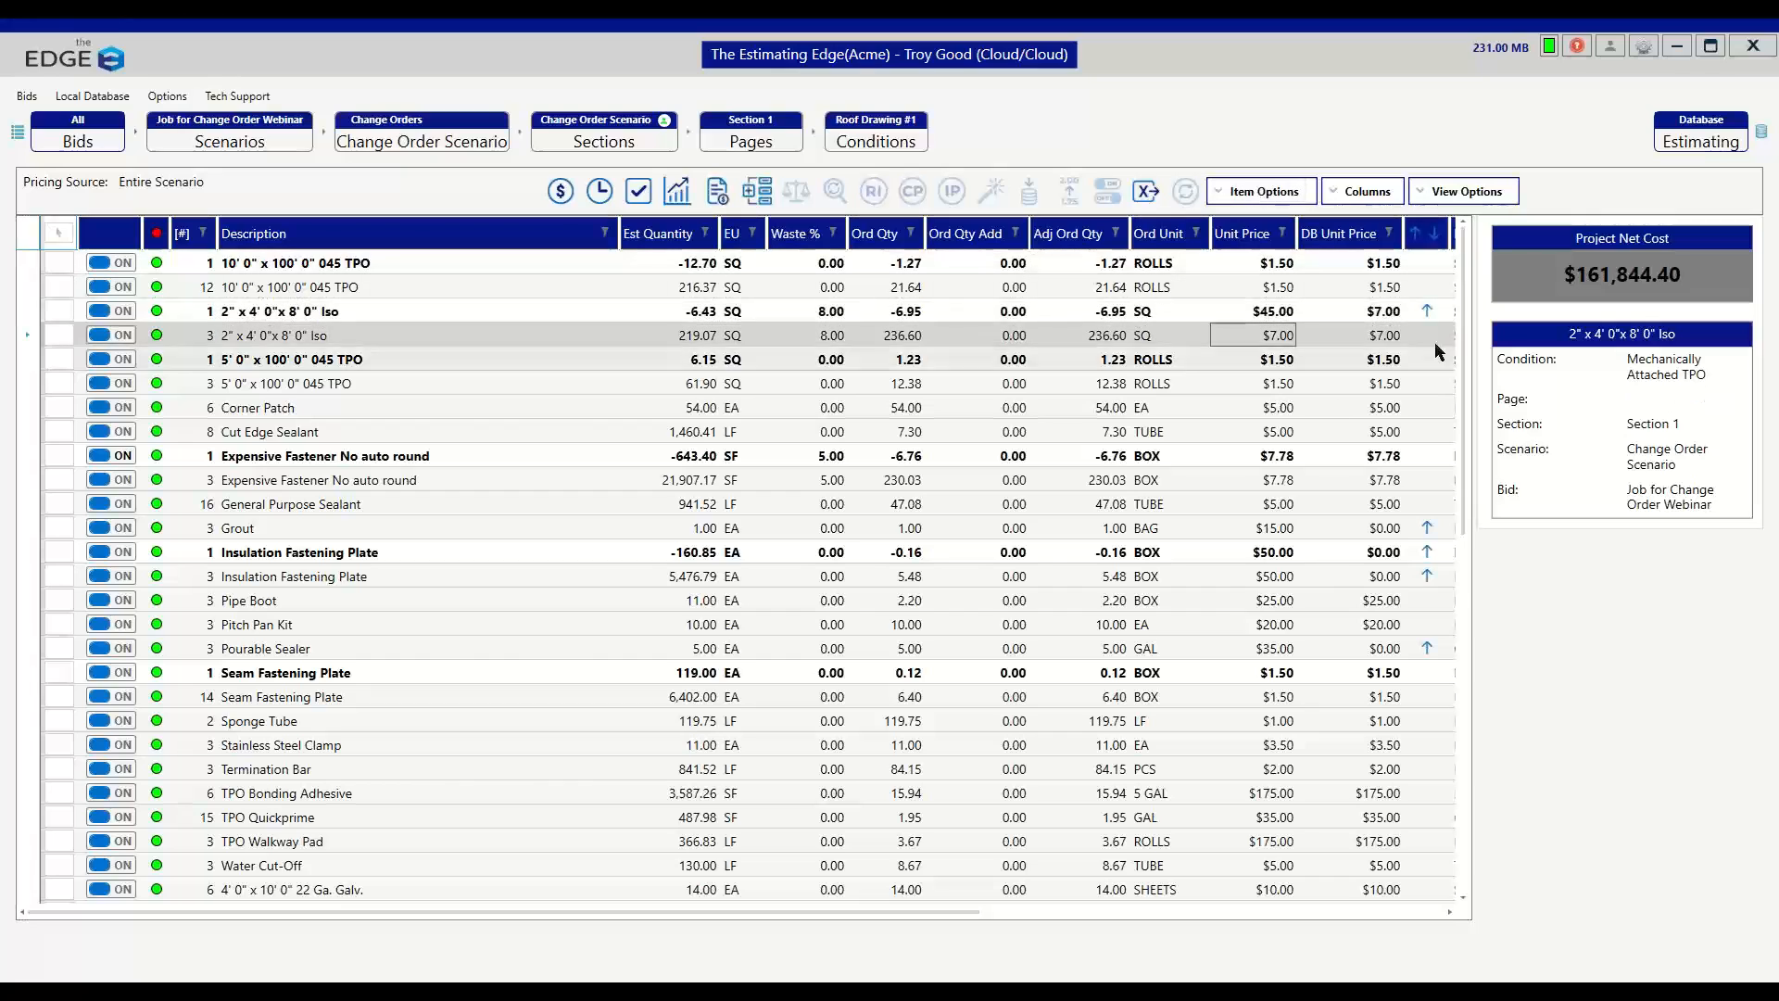
- In the labor pricing, set the Heat Weld Seams deduct line's cost per hour to $32 and apply it to all ROOFING labor
click(600, 190)
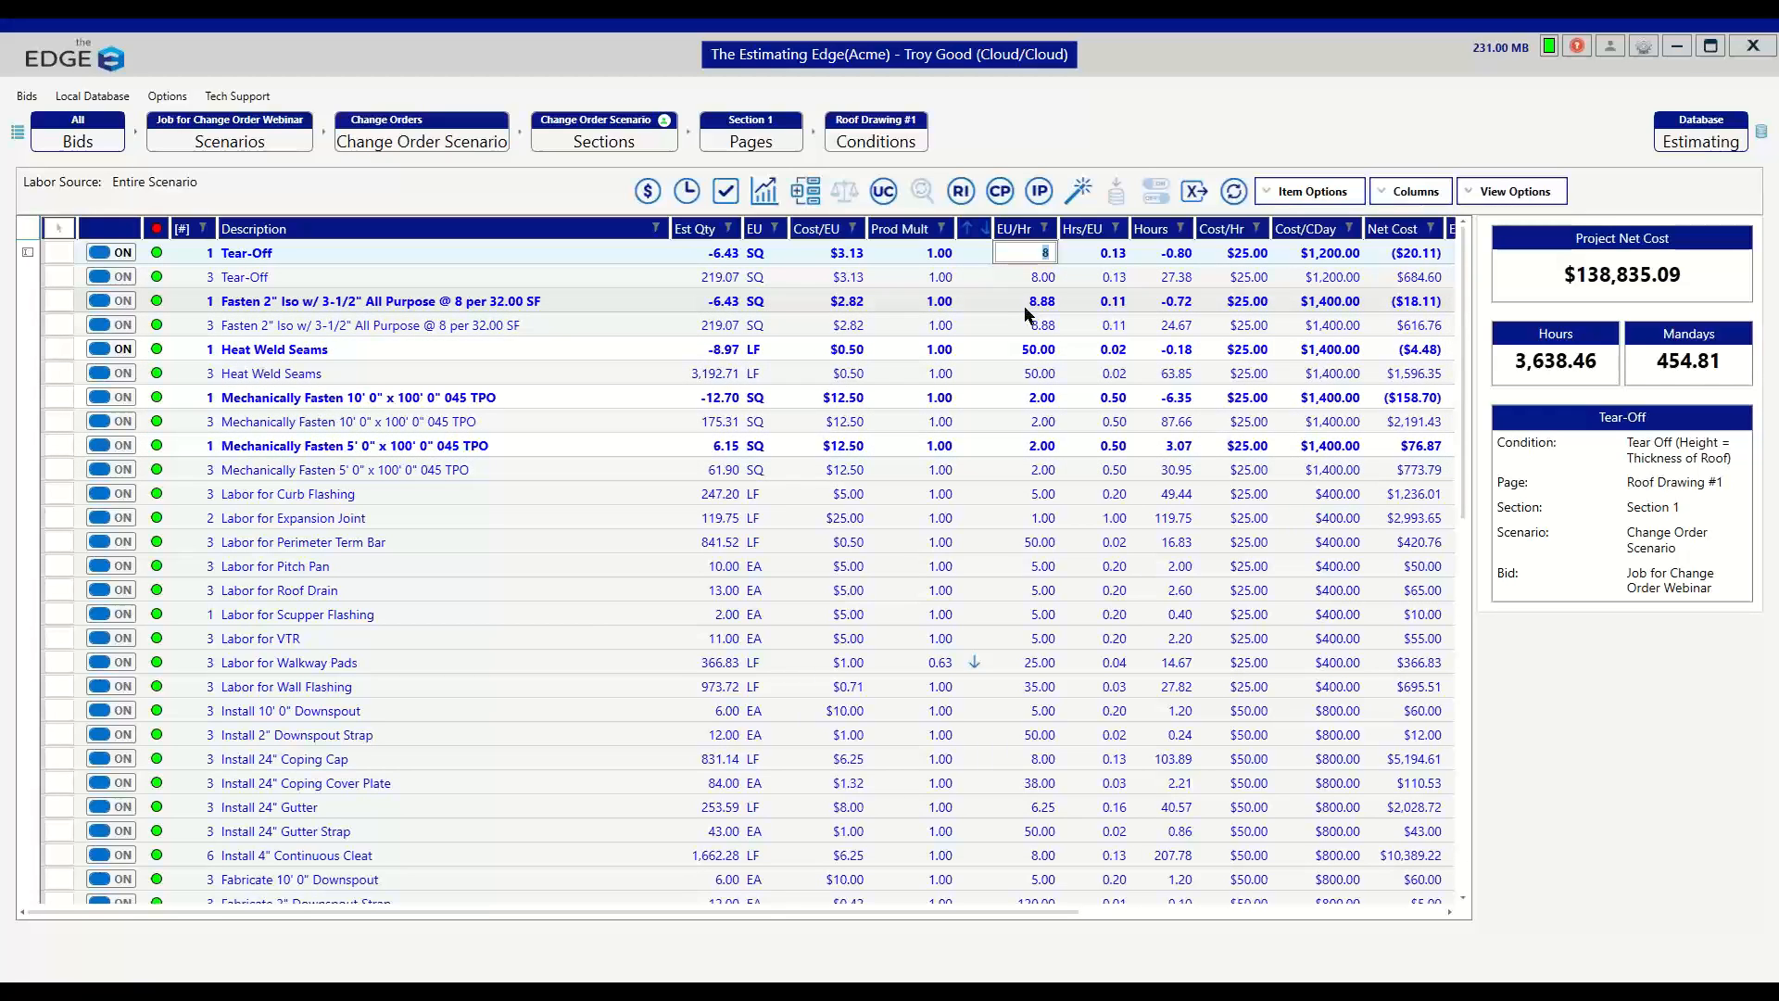
click(1247, 355)
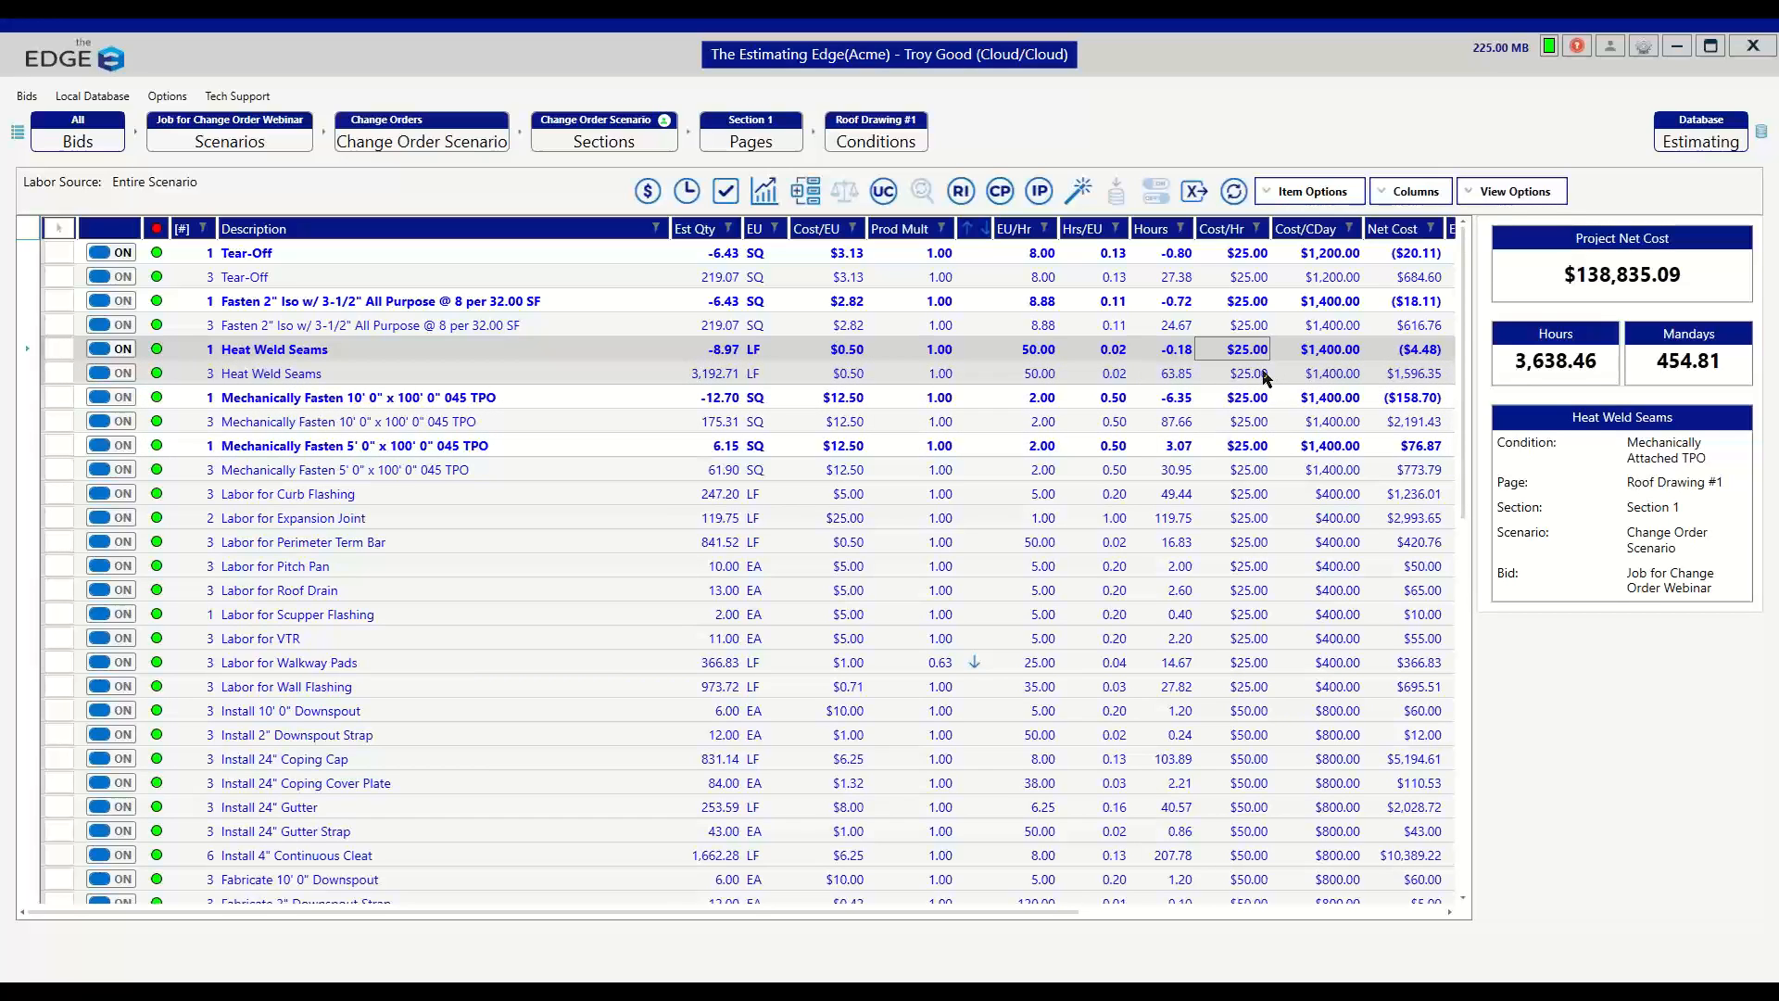
text(32)
key(Return)
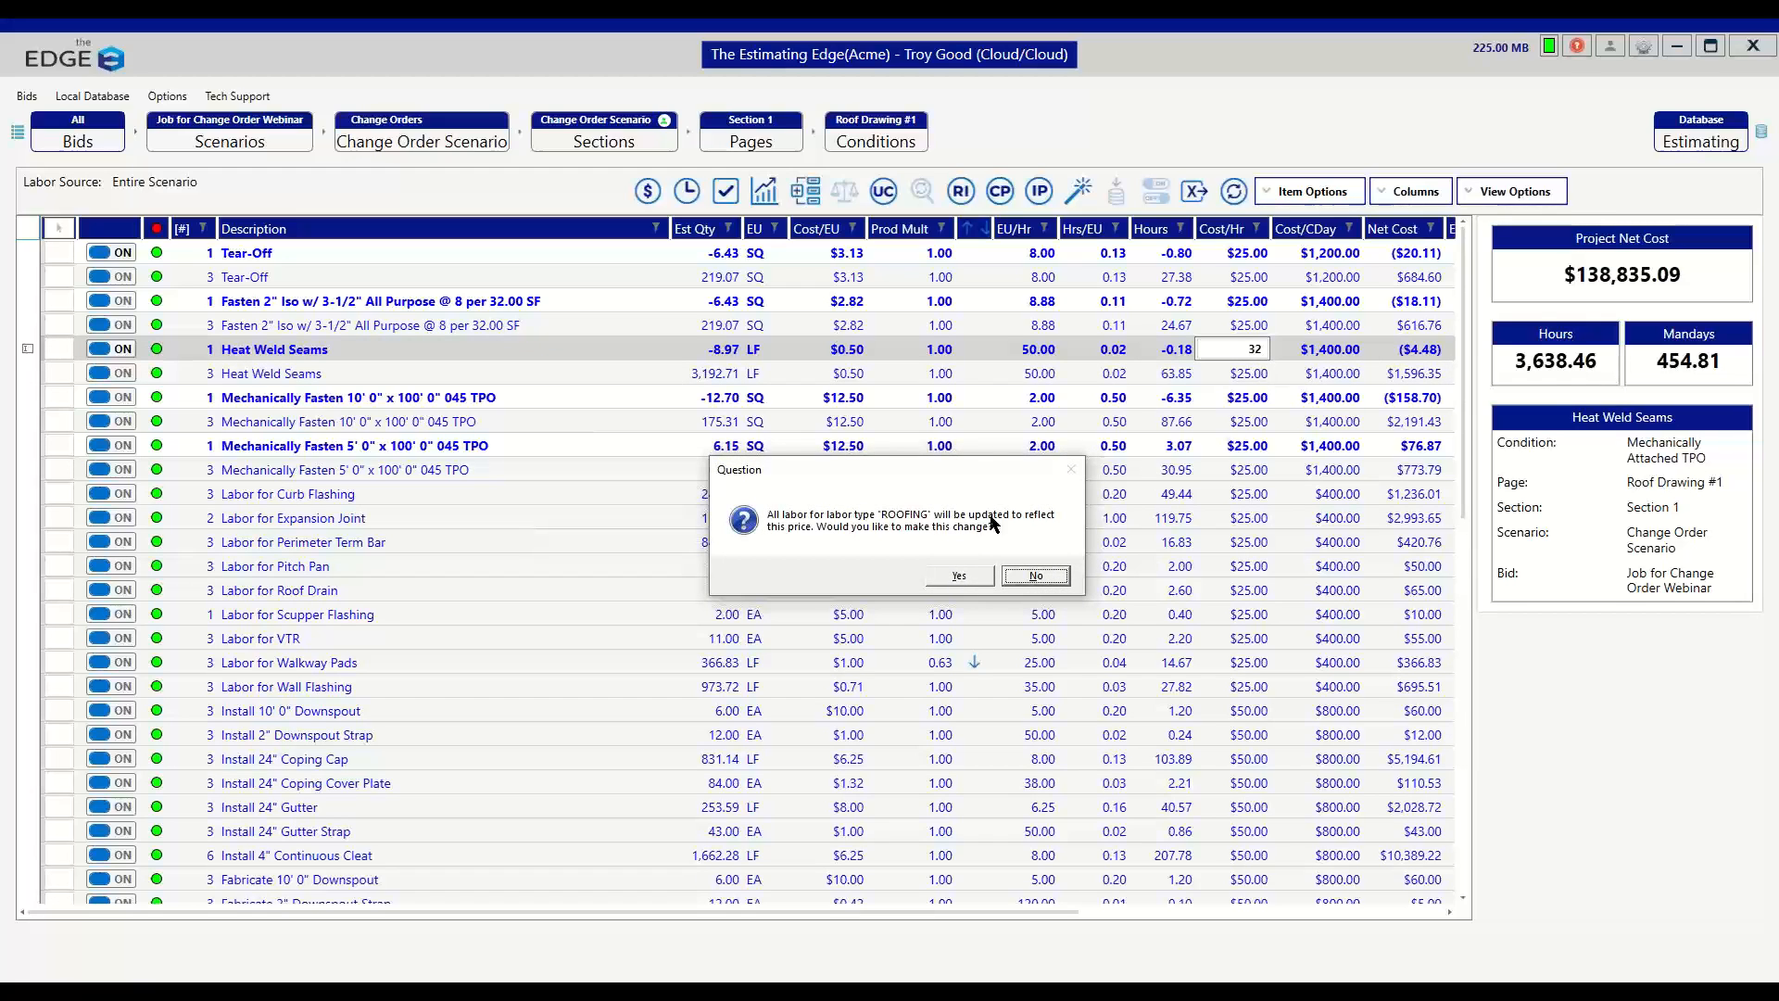
click(960, 575)
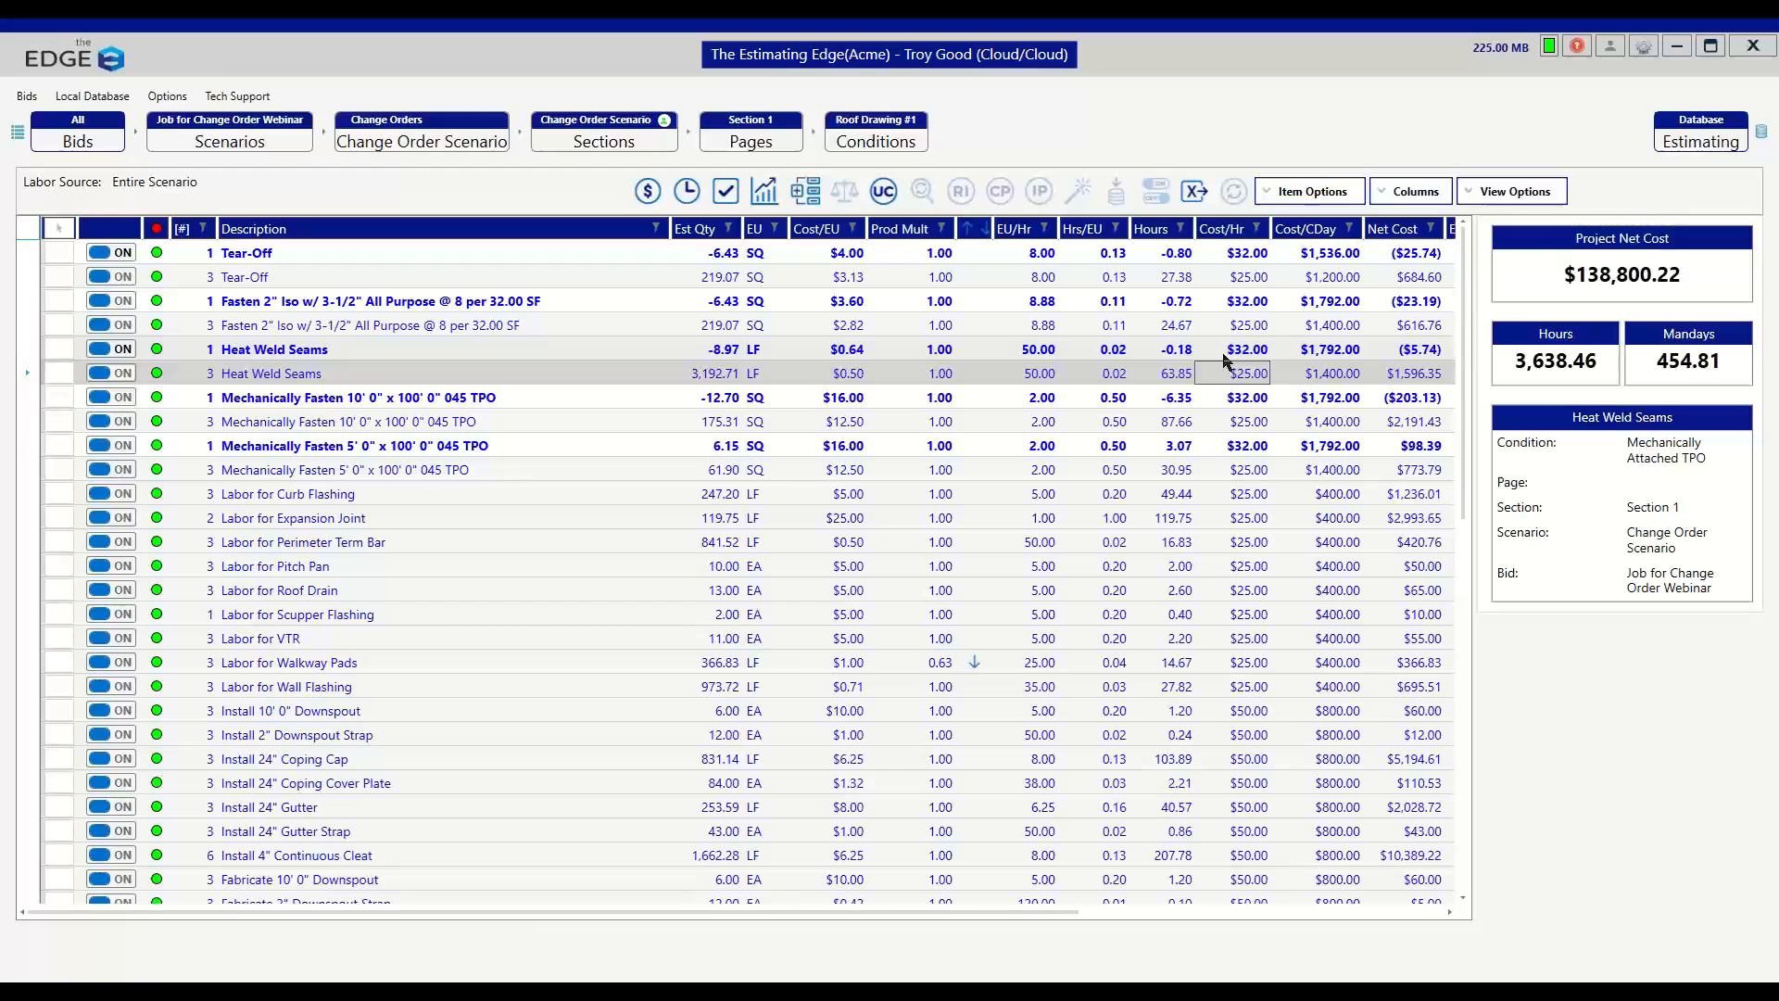
- Return to the change order list and check in the Deduct Area change order
click(453, 136)
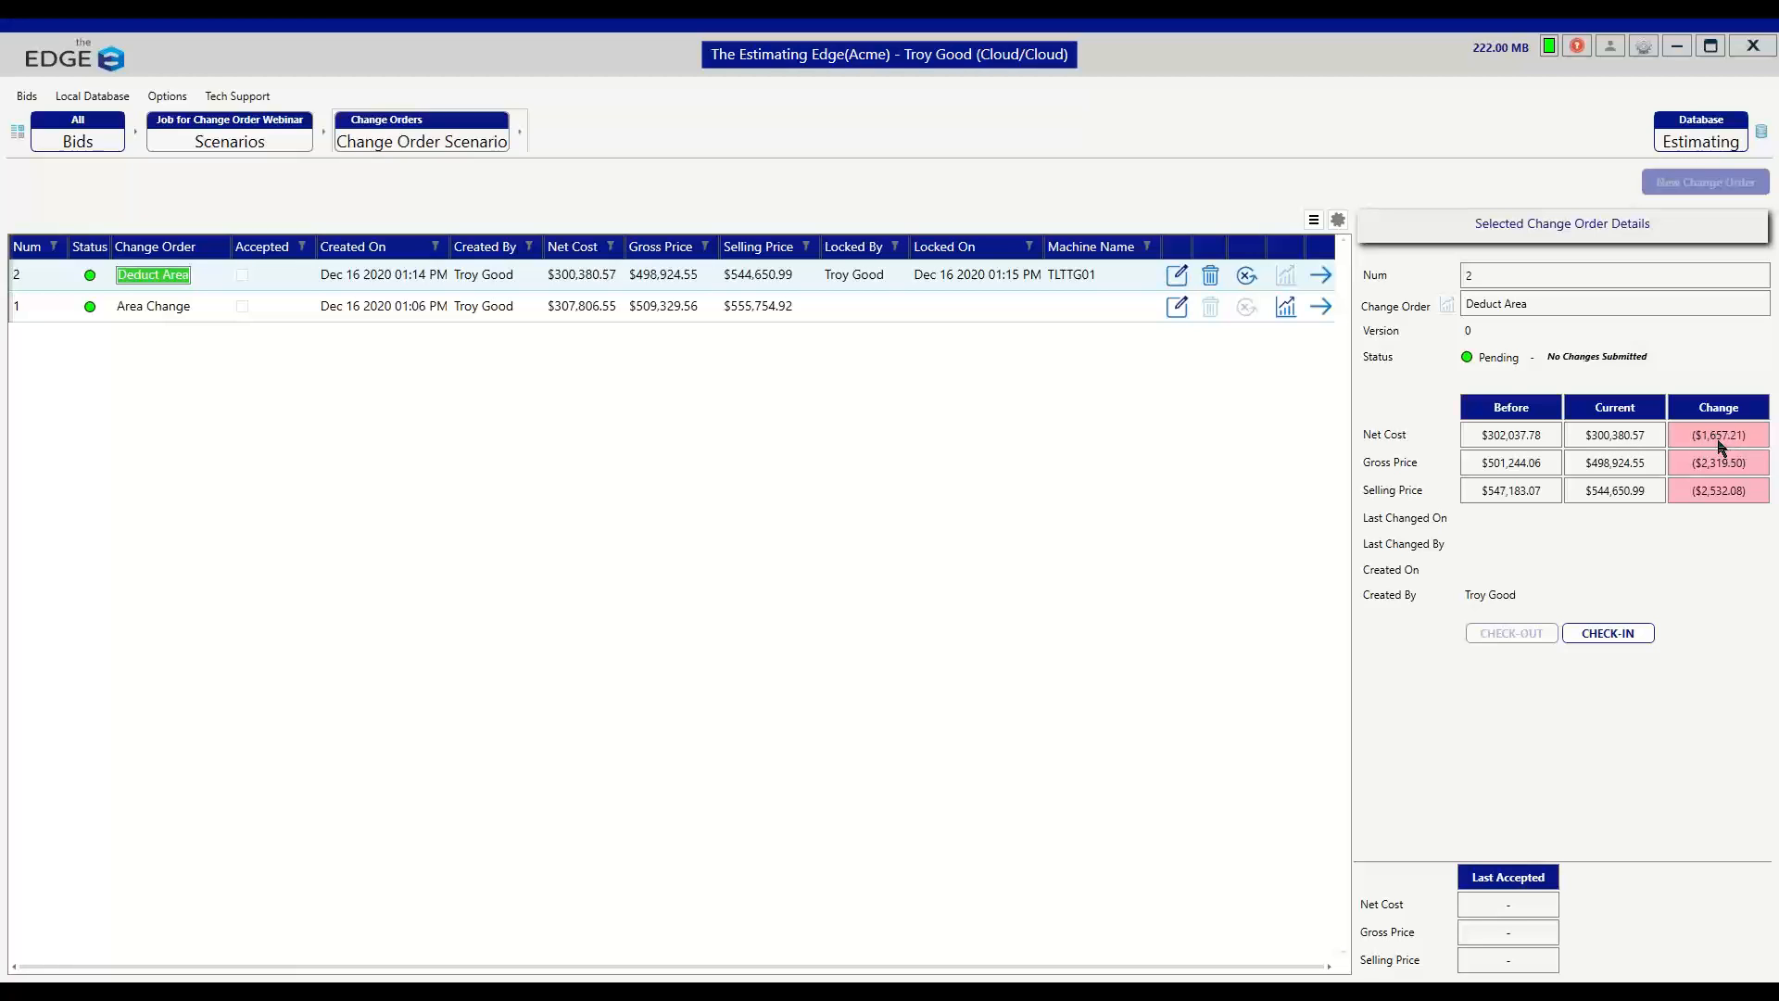
click(1613, 634)
click(877, 575)
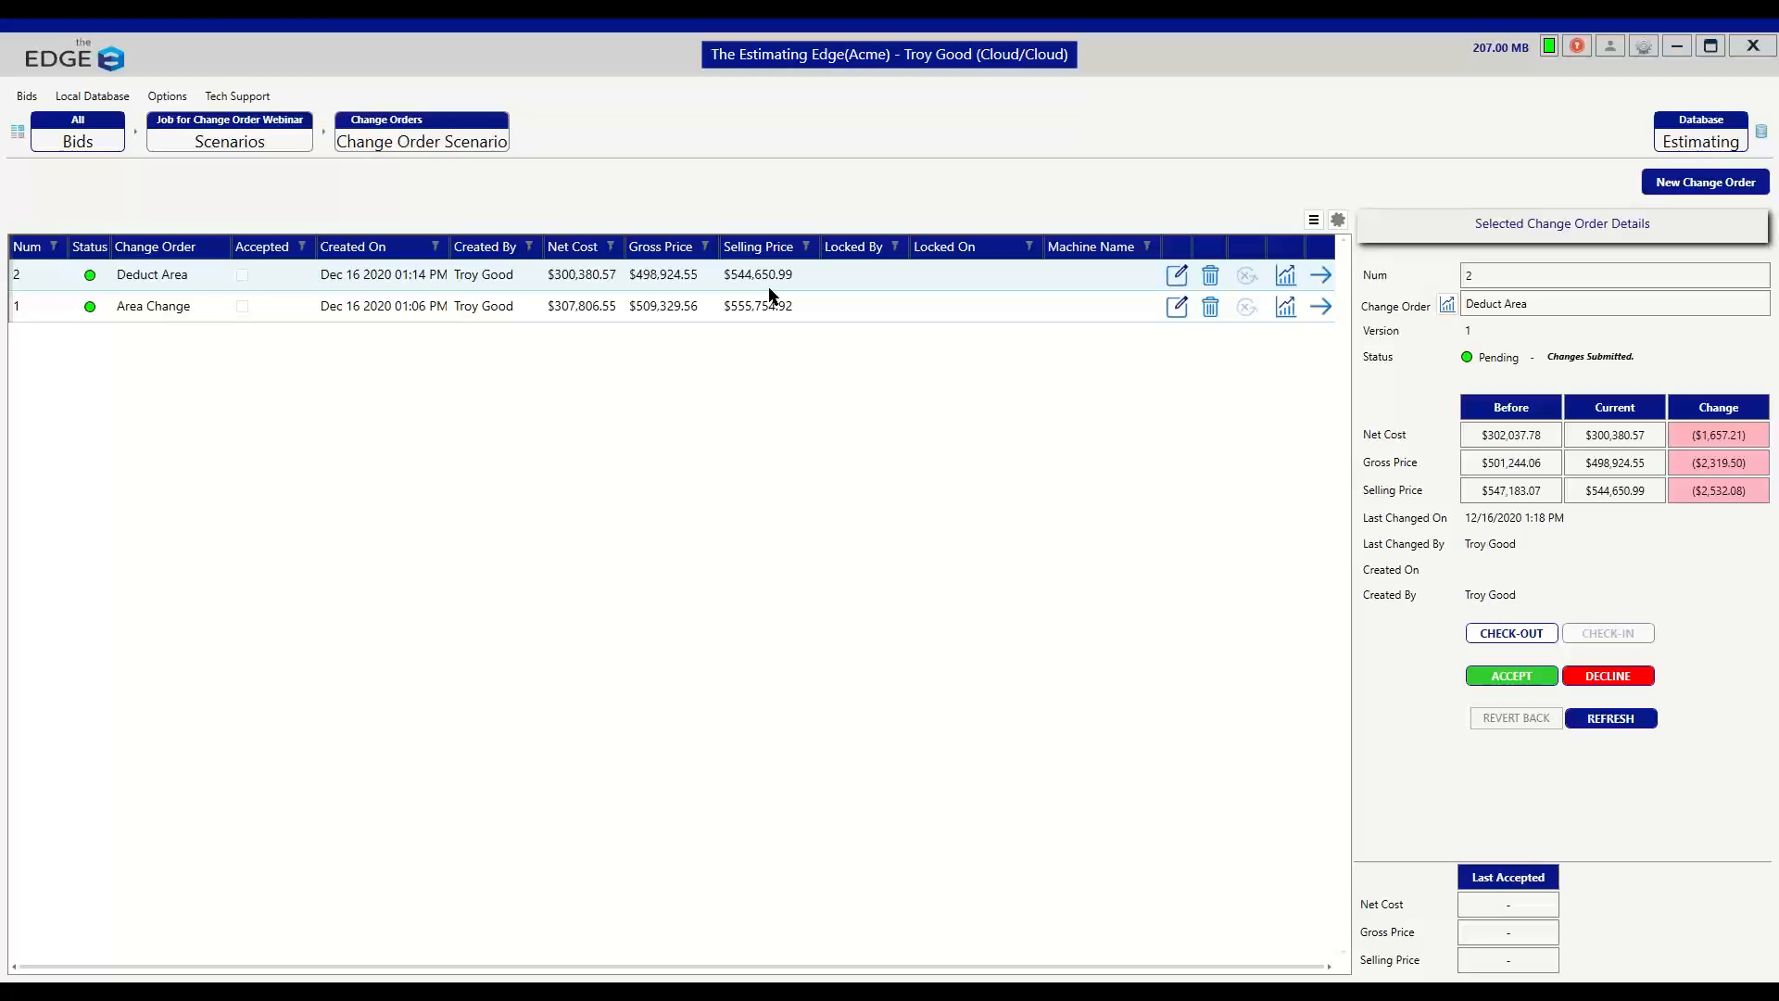
- Accept the Area Change order using the Accept option
click(284, 315)
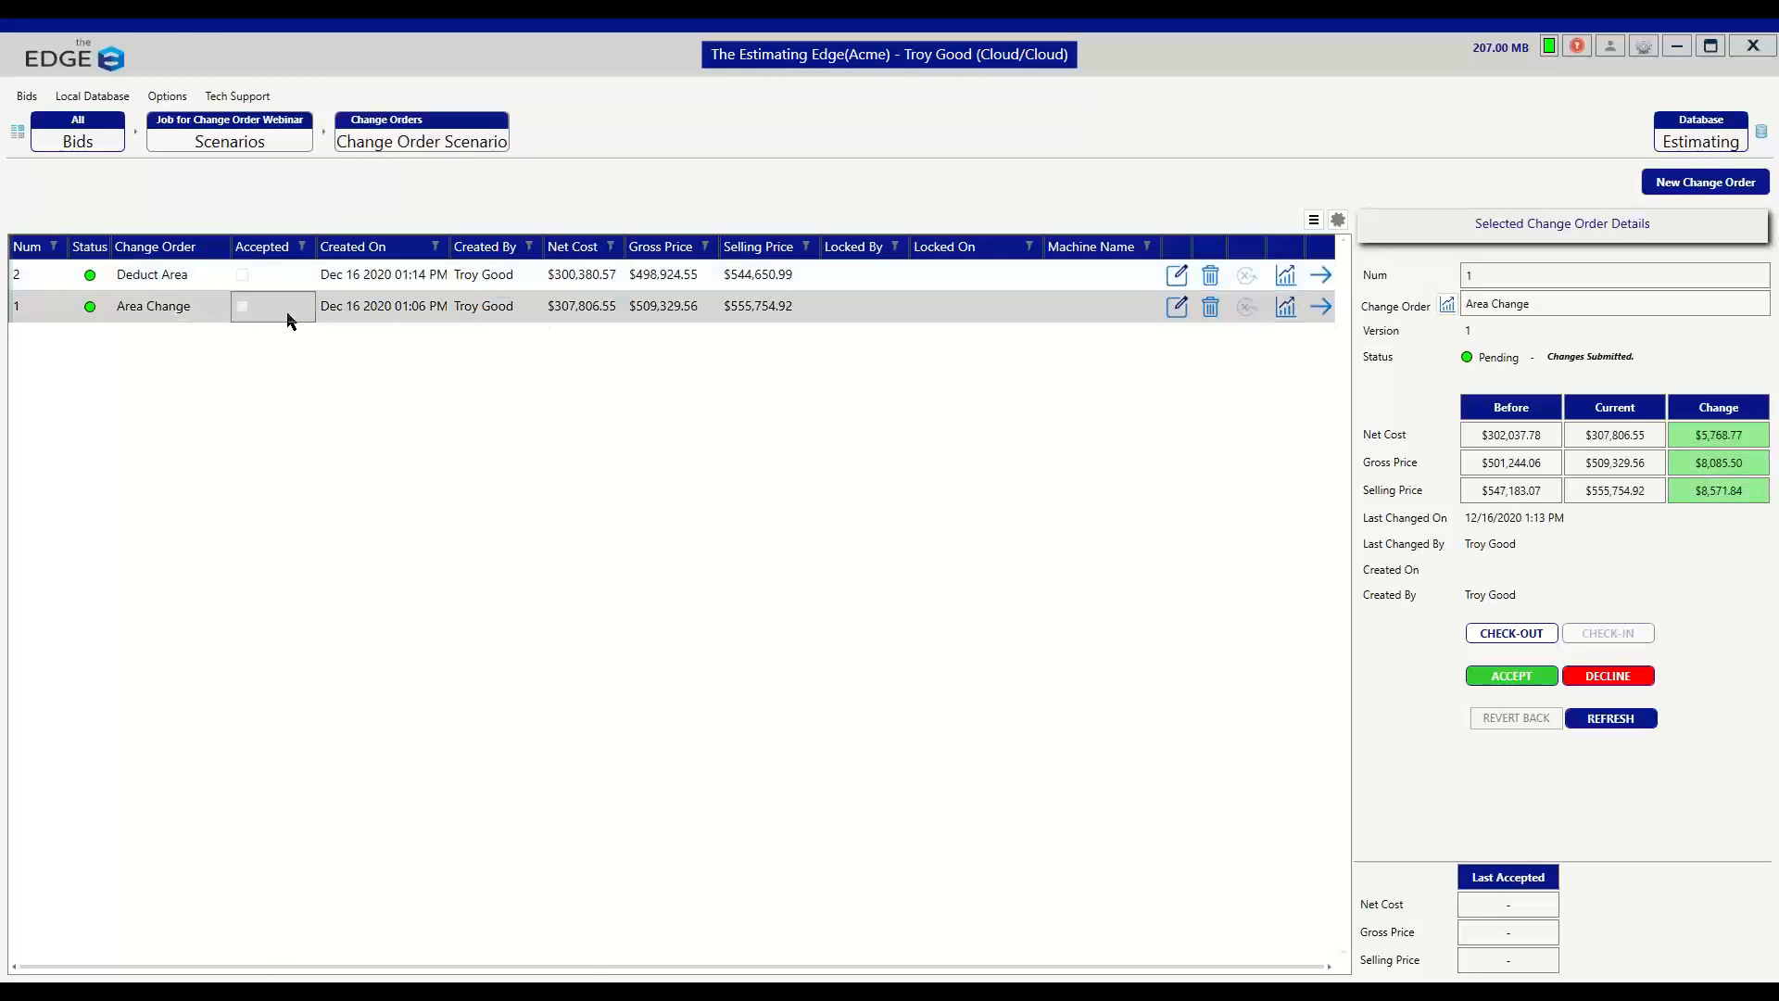
click(1512, 677)
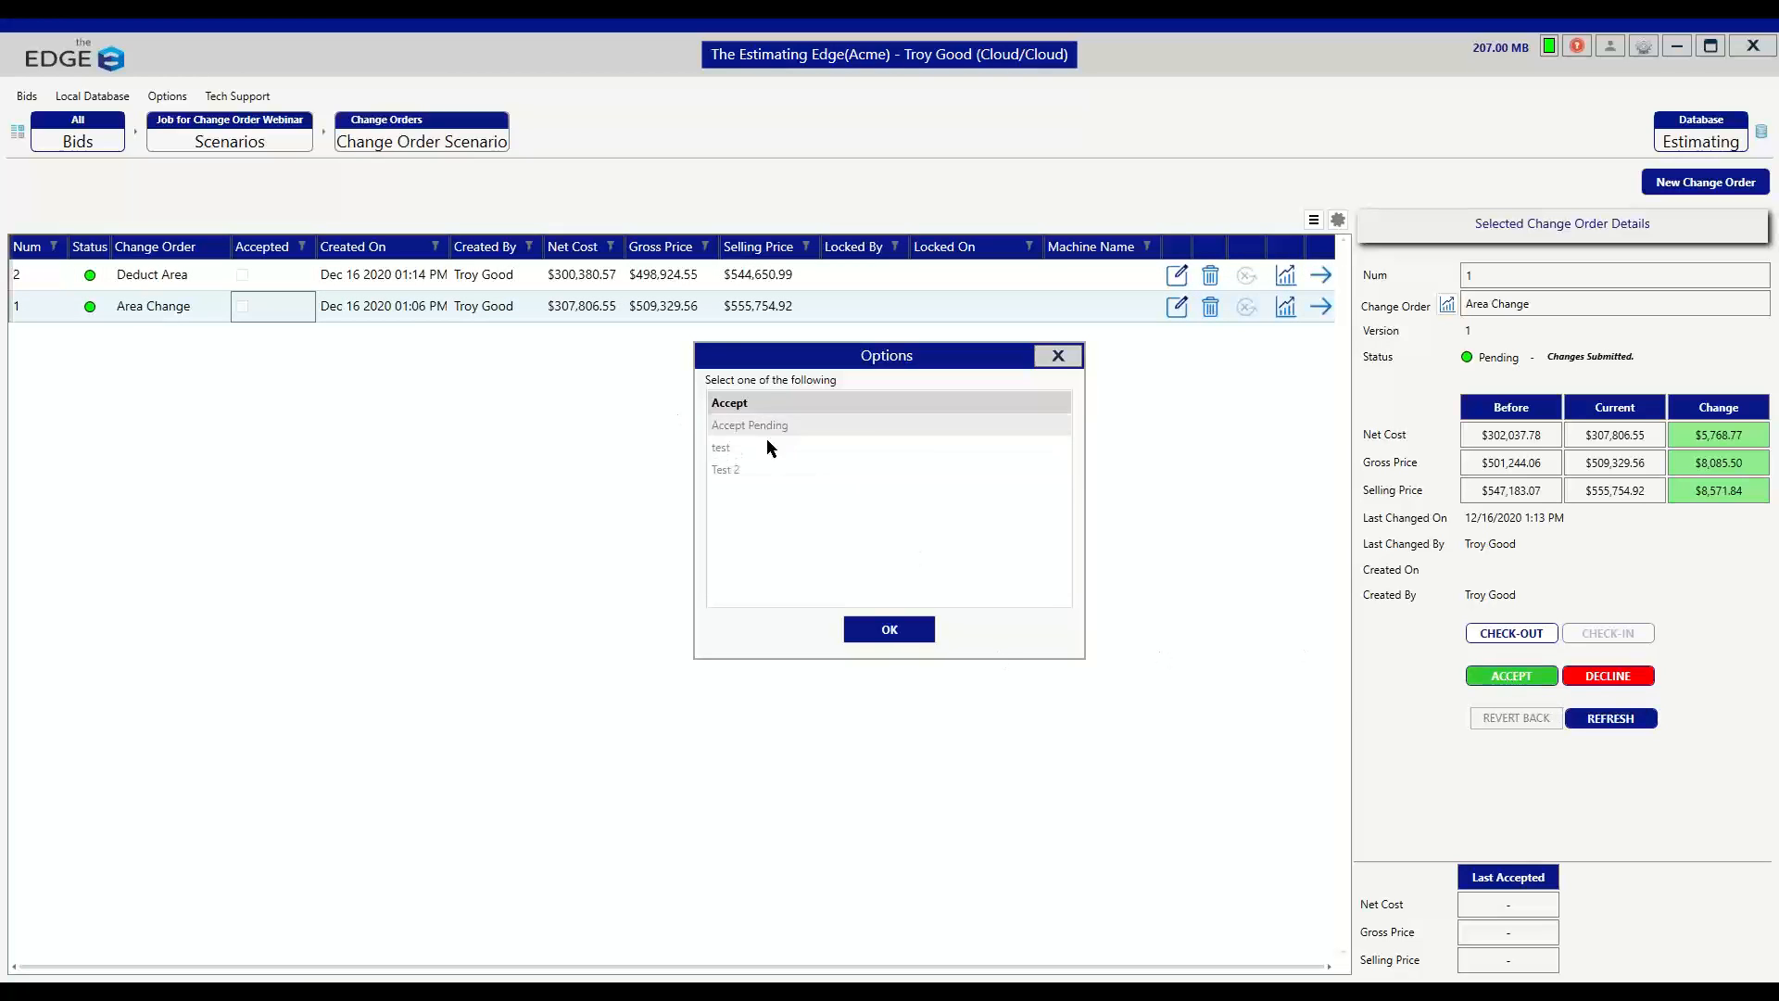
click(907, 634)
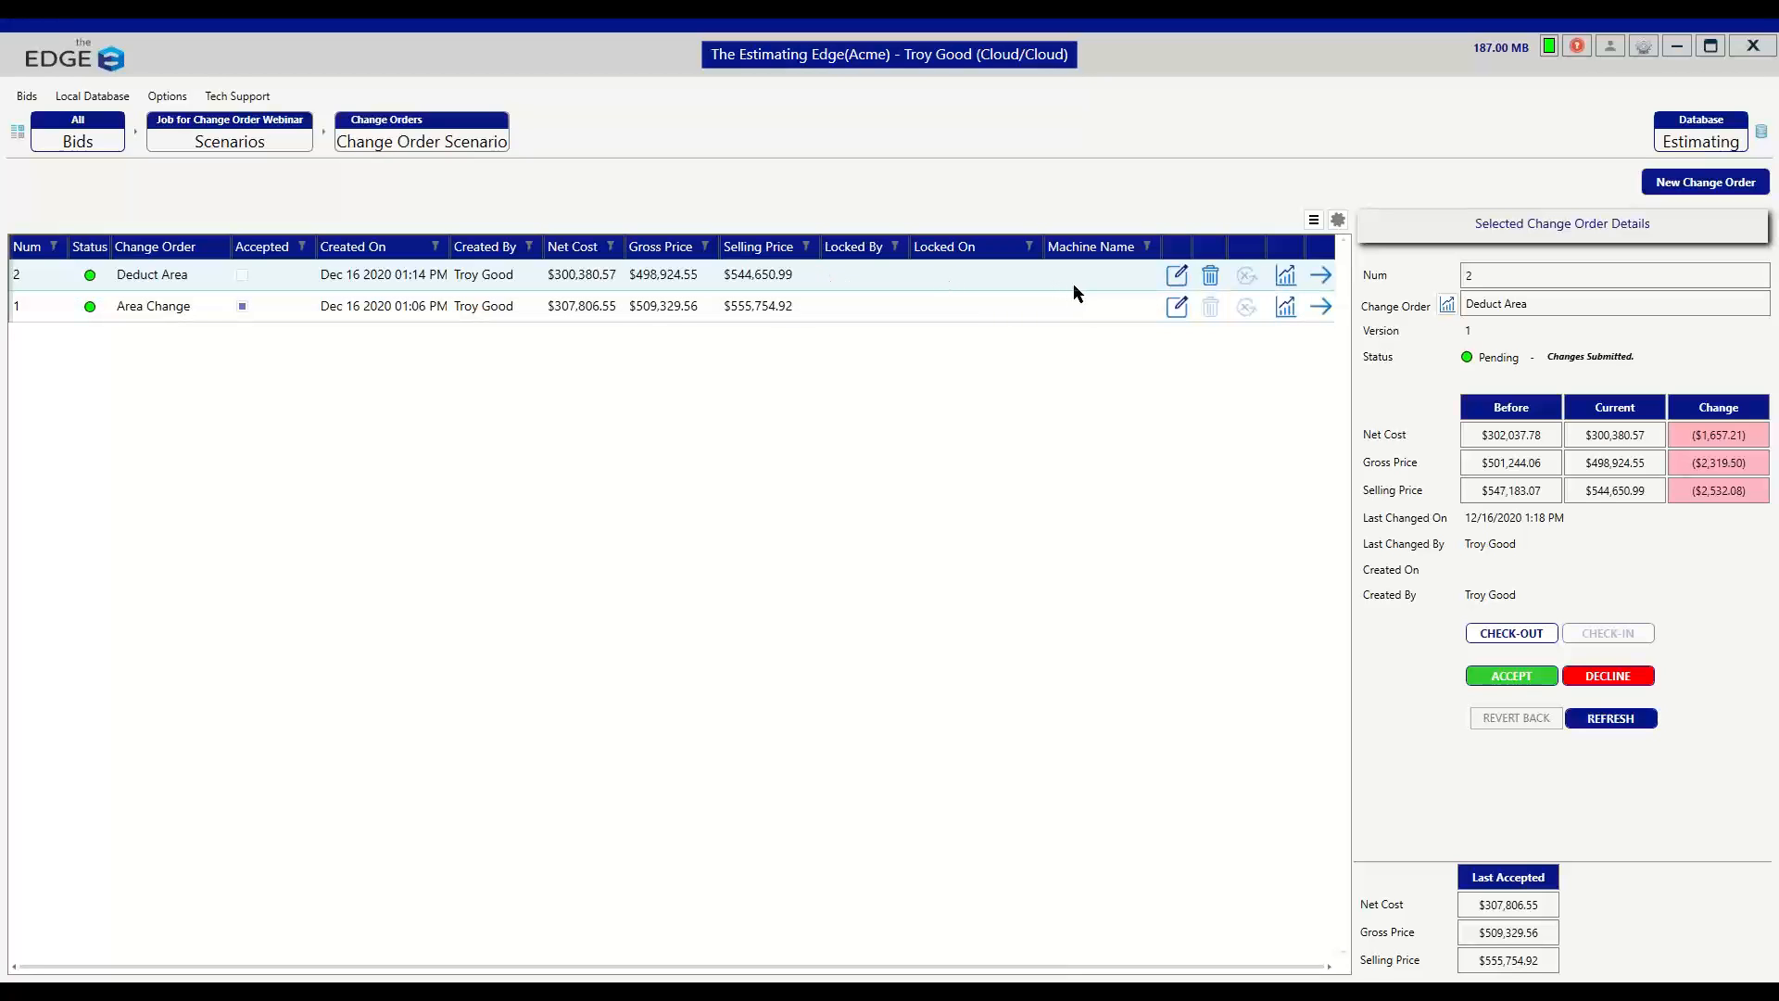
- Try to accept the Deduct Area order with the Accept option and view its conflict report
click(1518, 678)
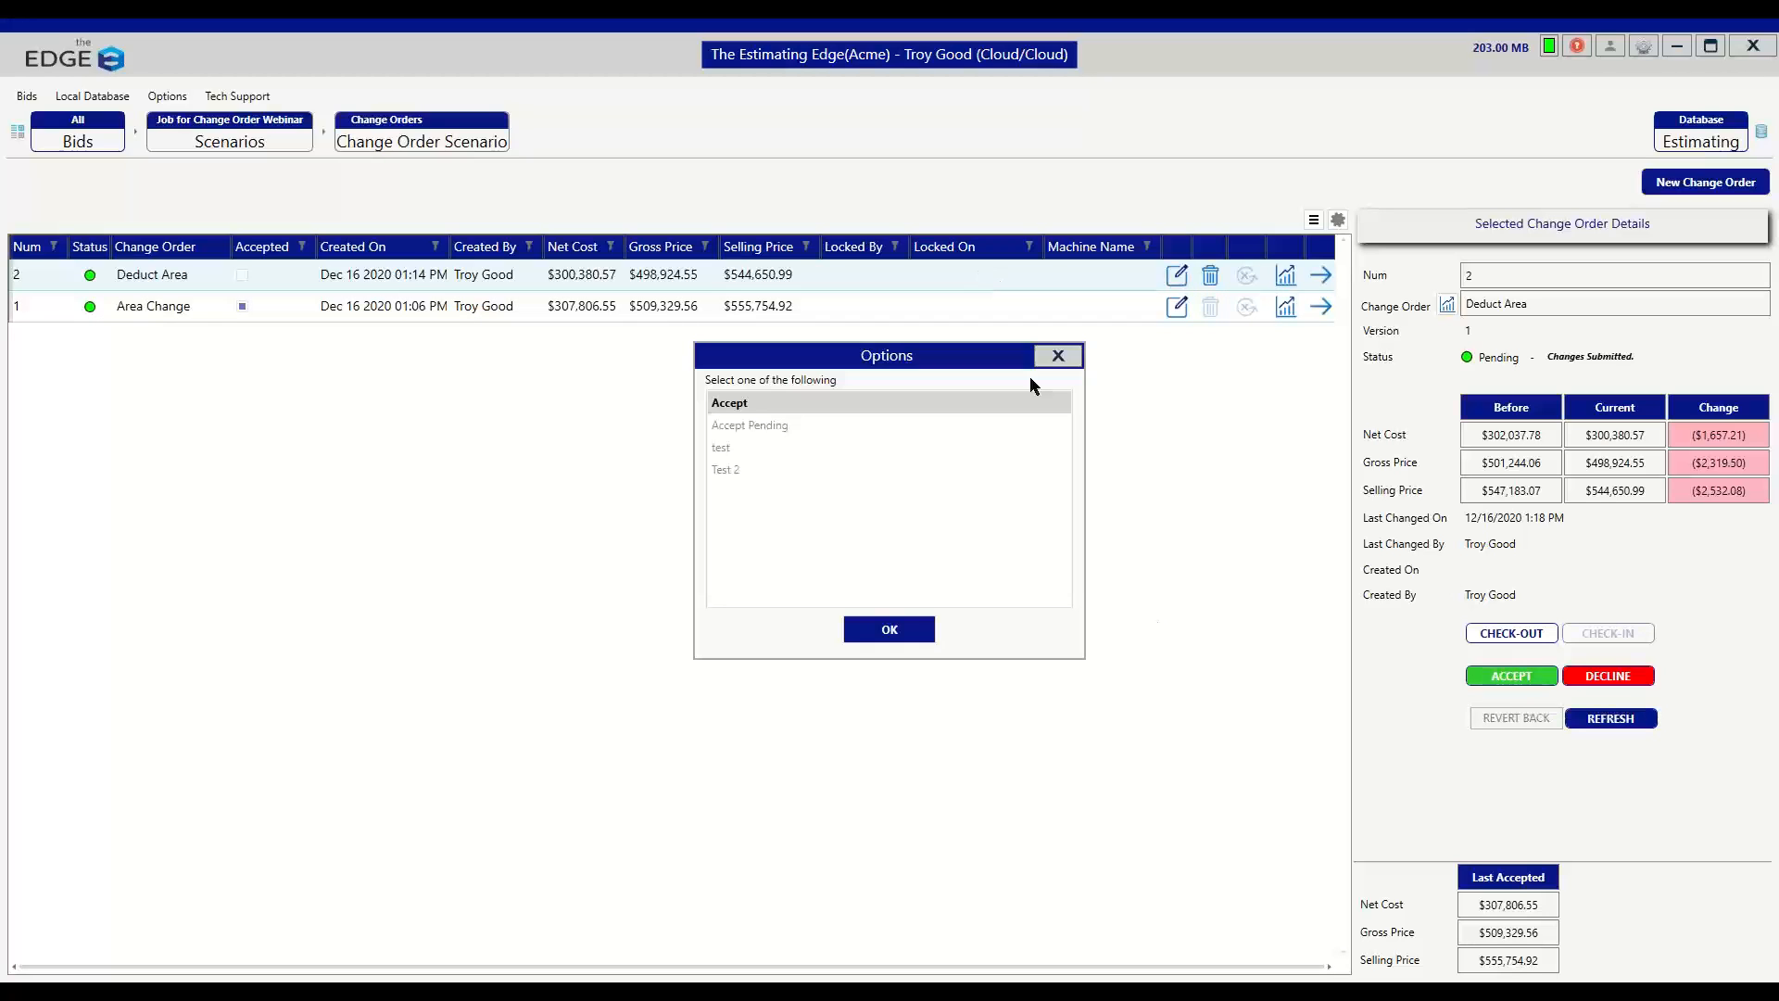
click(892, 634)
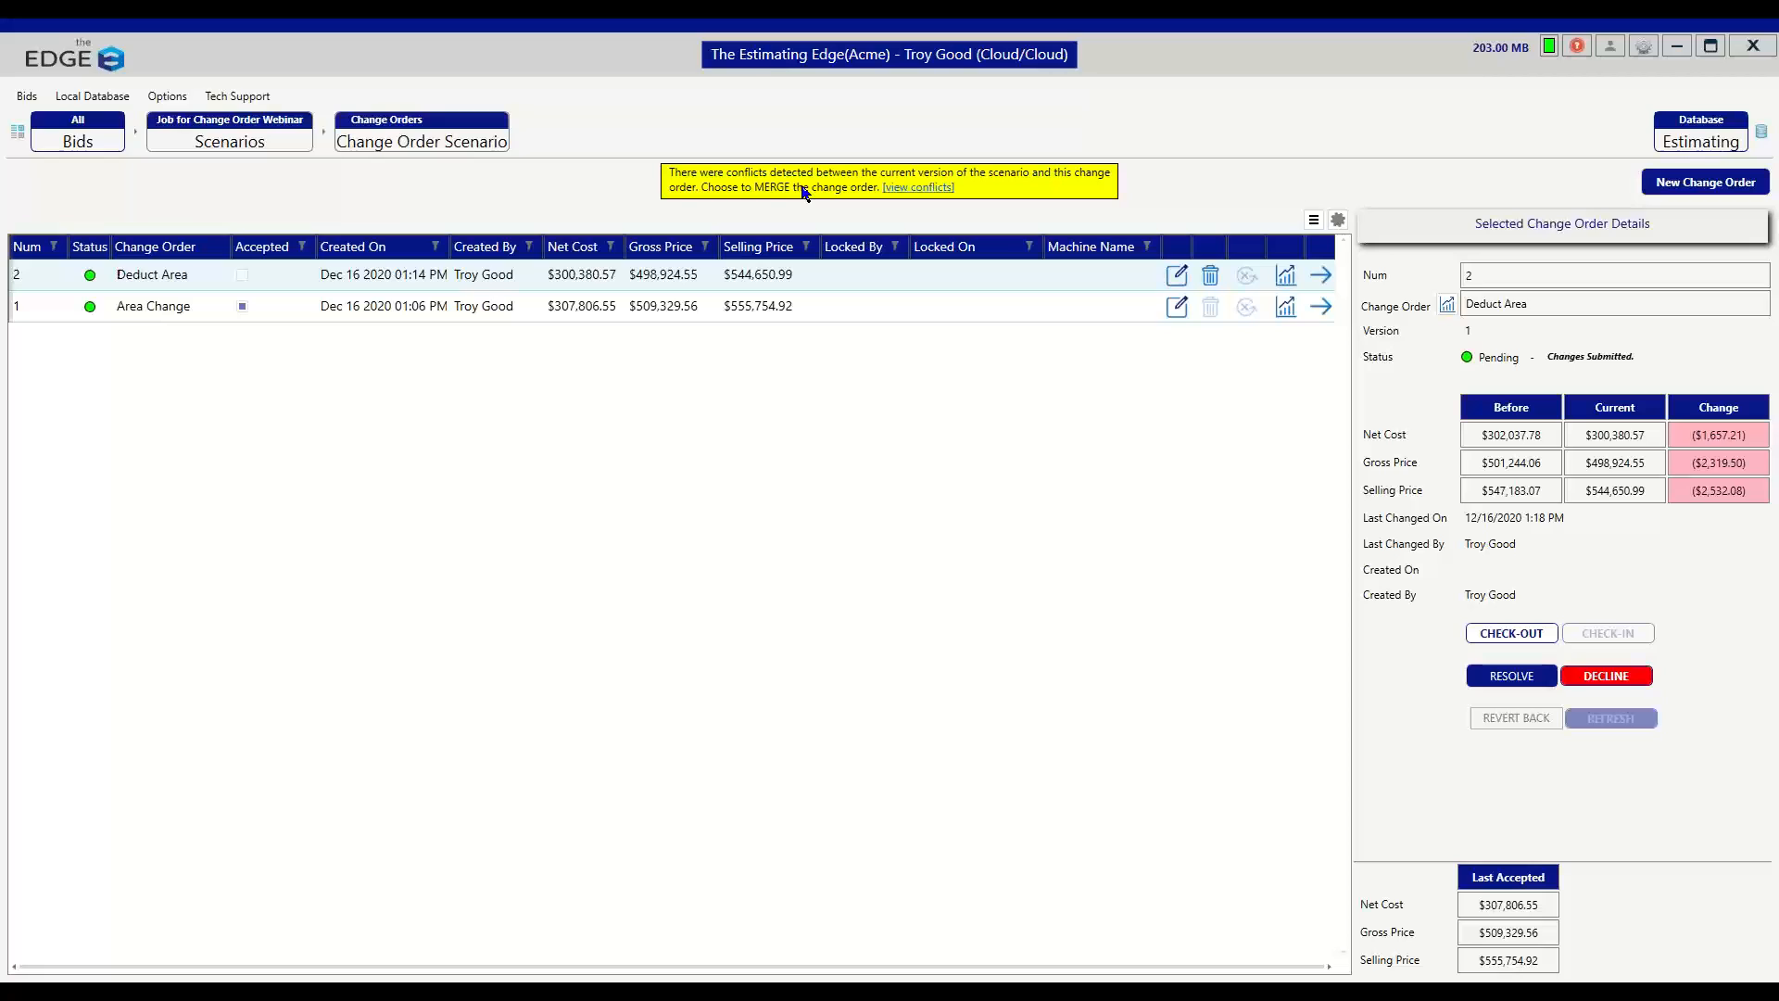
click(913, 188)
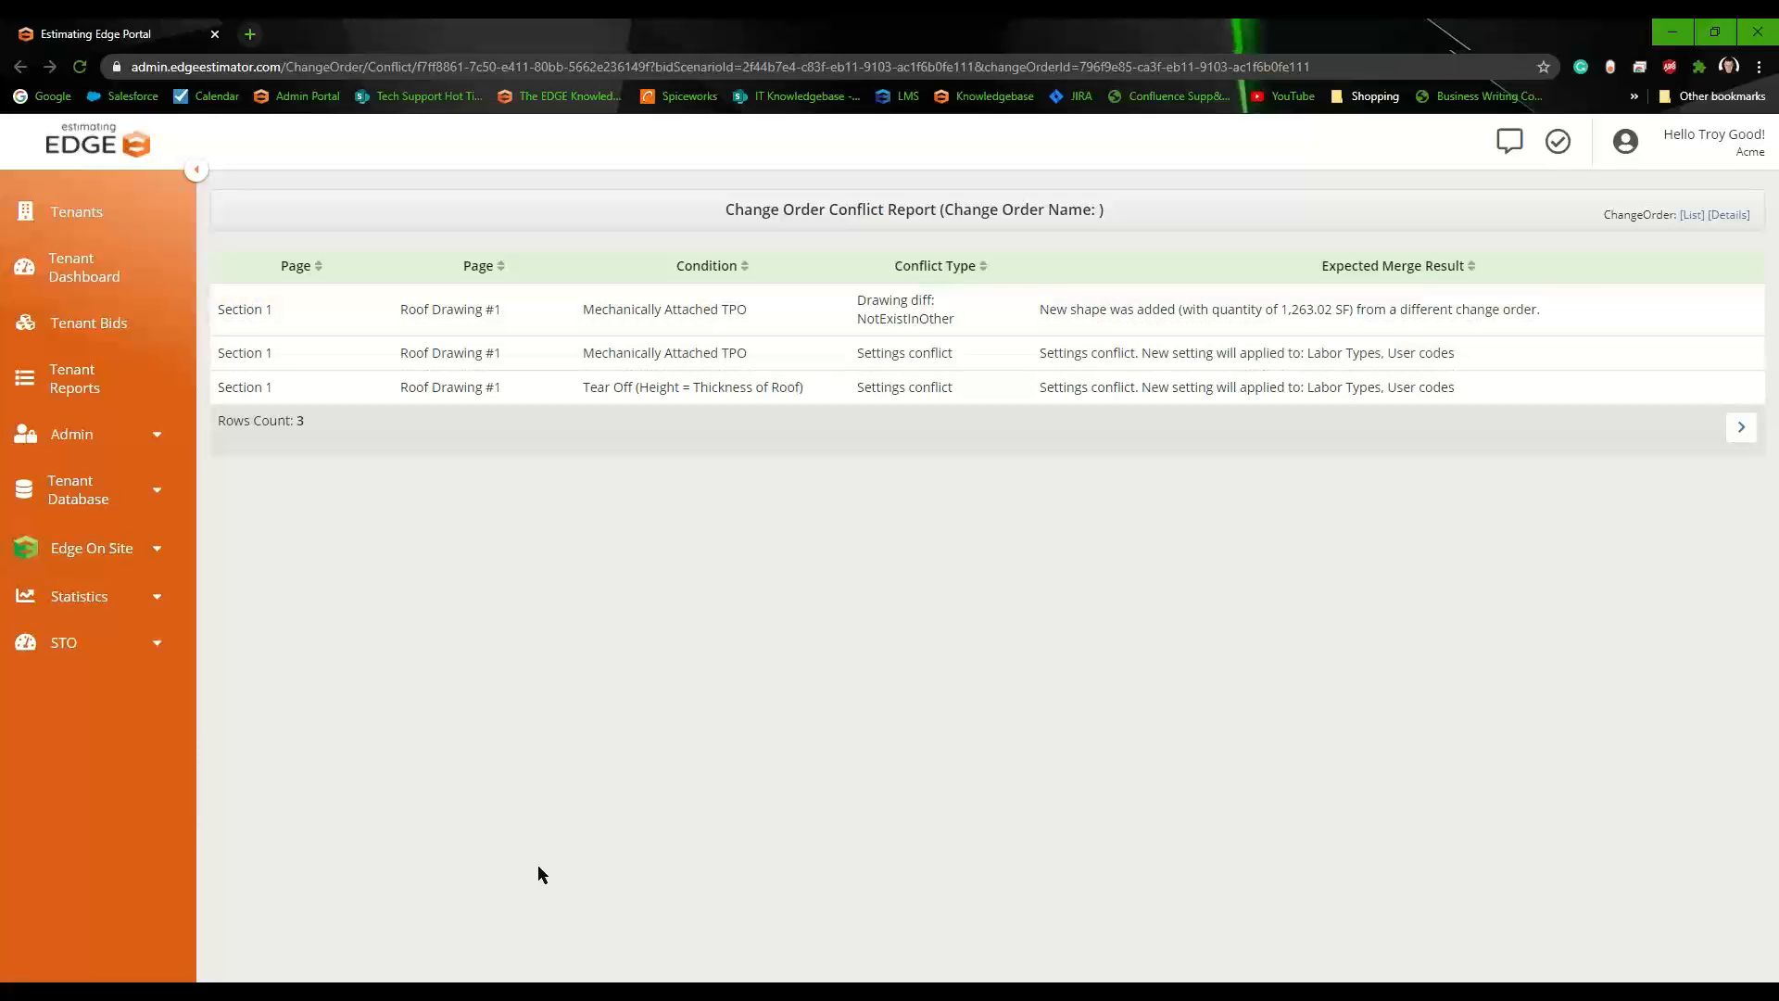
click(386, 961)
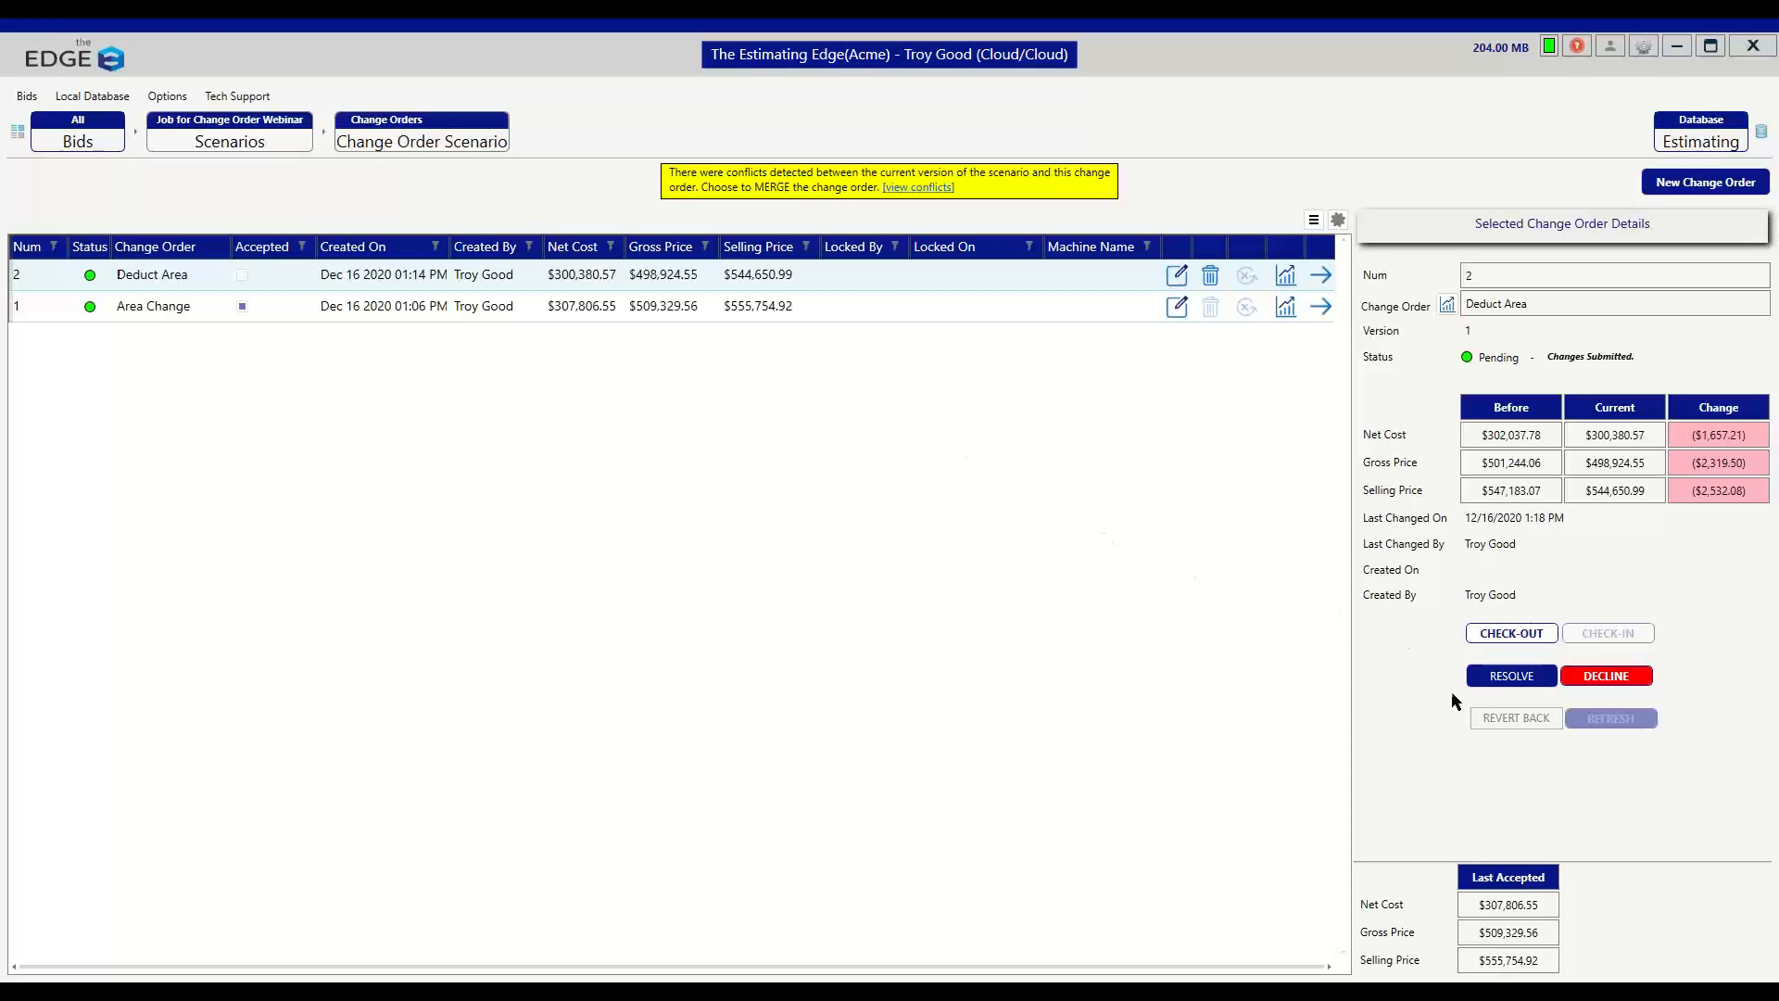
- Resolve the Deduct Area order's conflicts by merging it with the scenario
click(1513, 678)
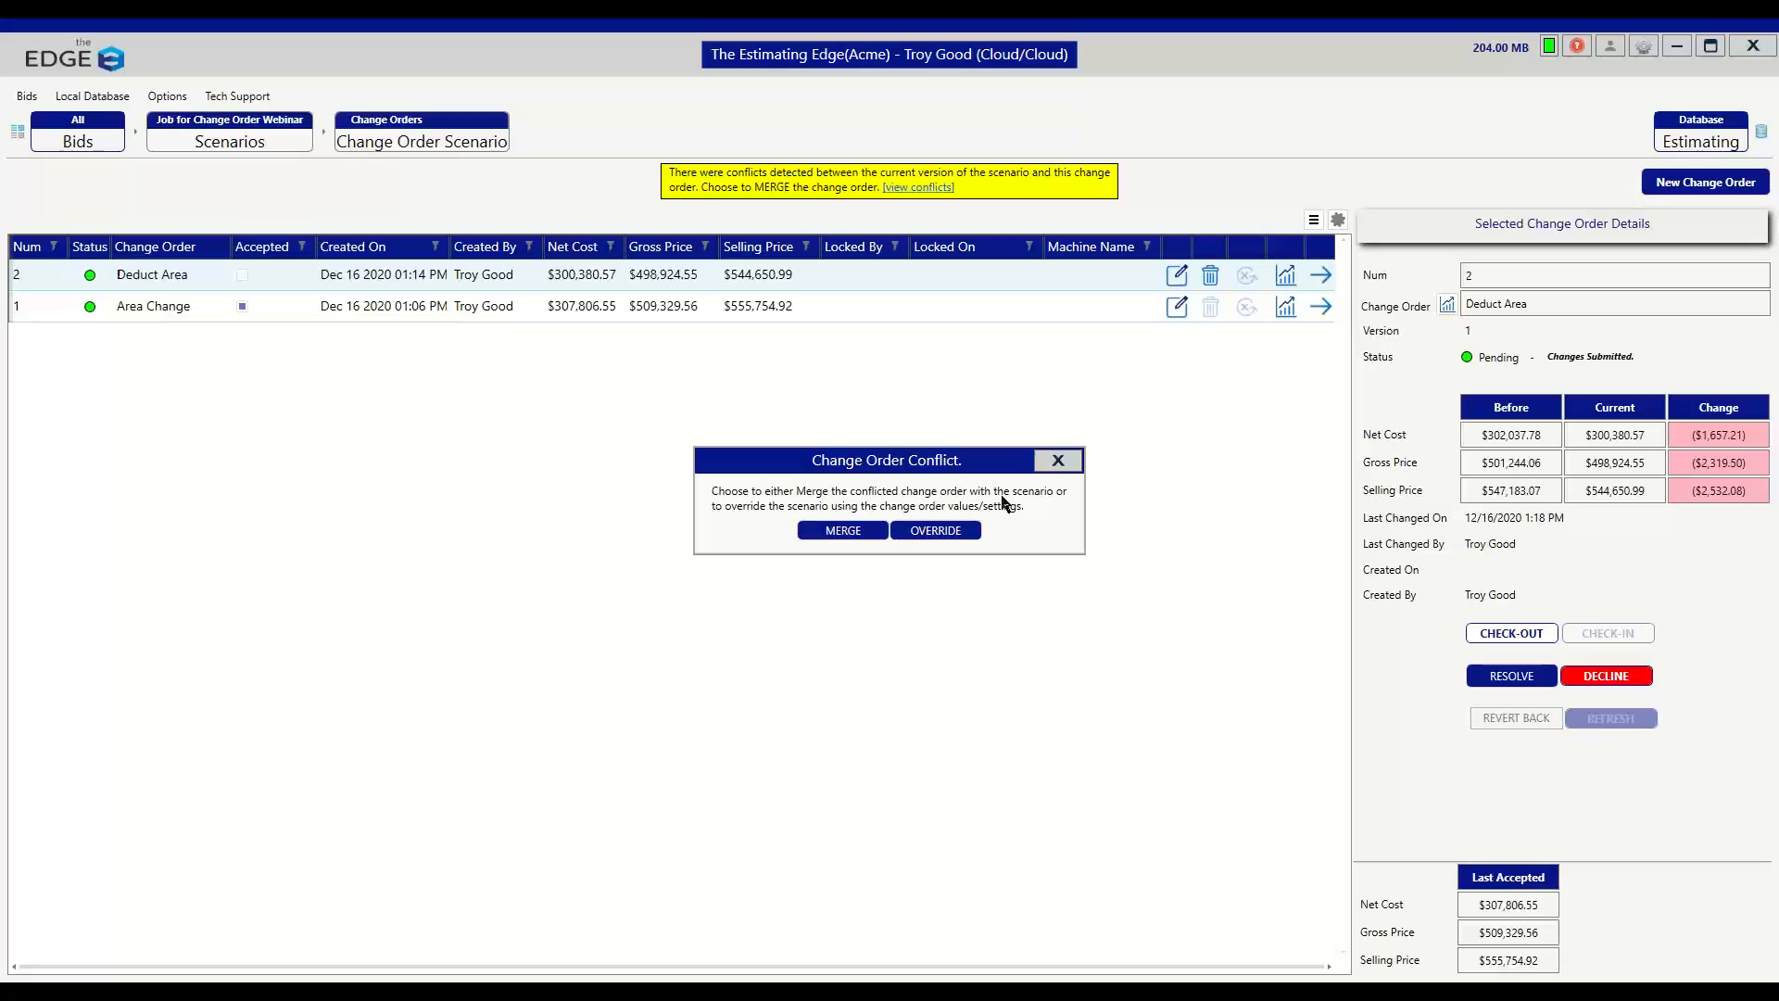
click(837, 532)
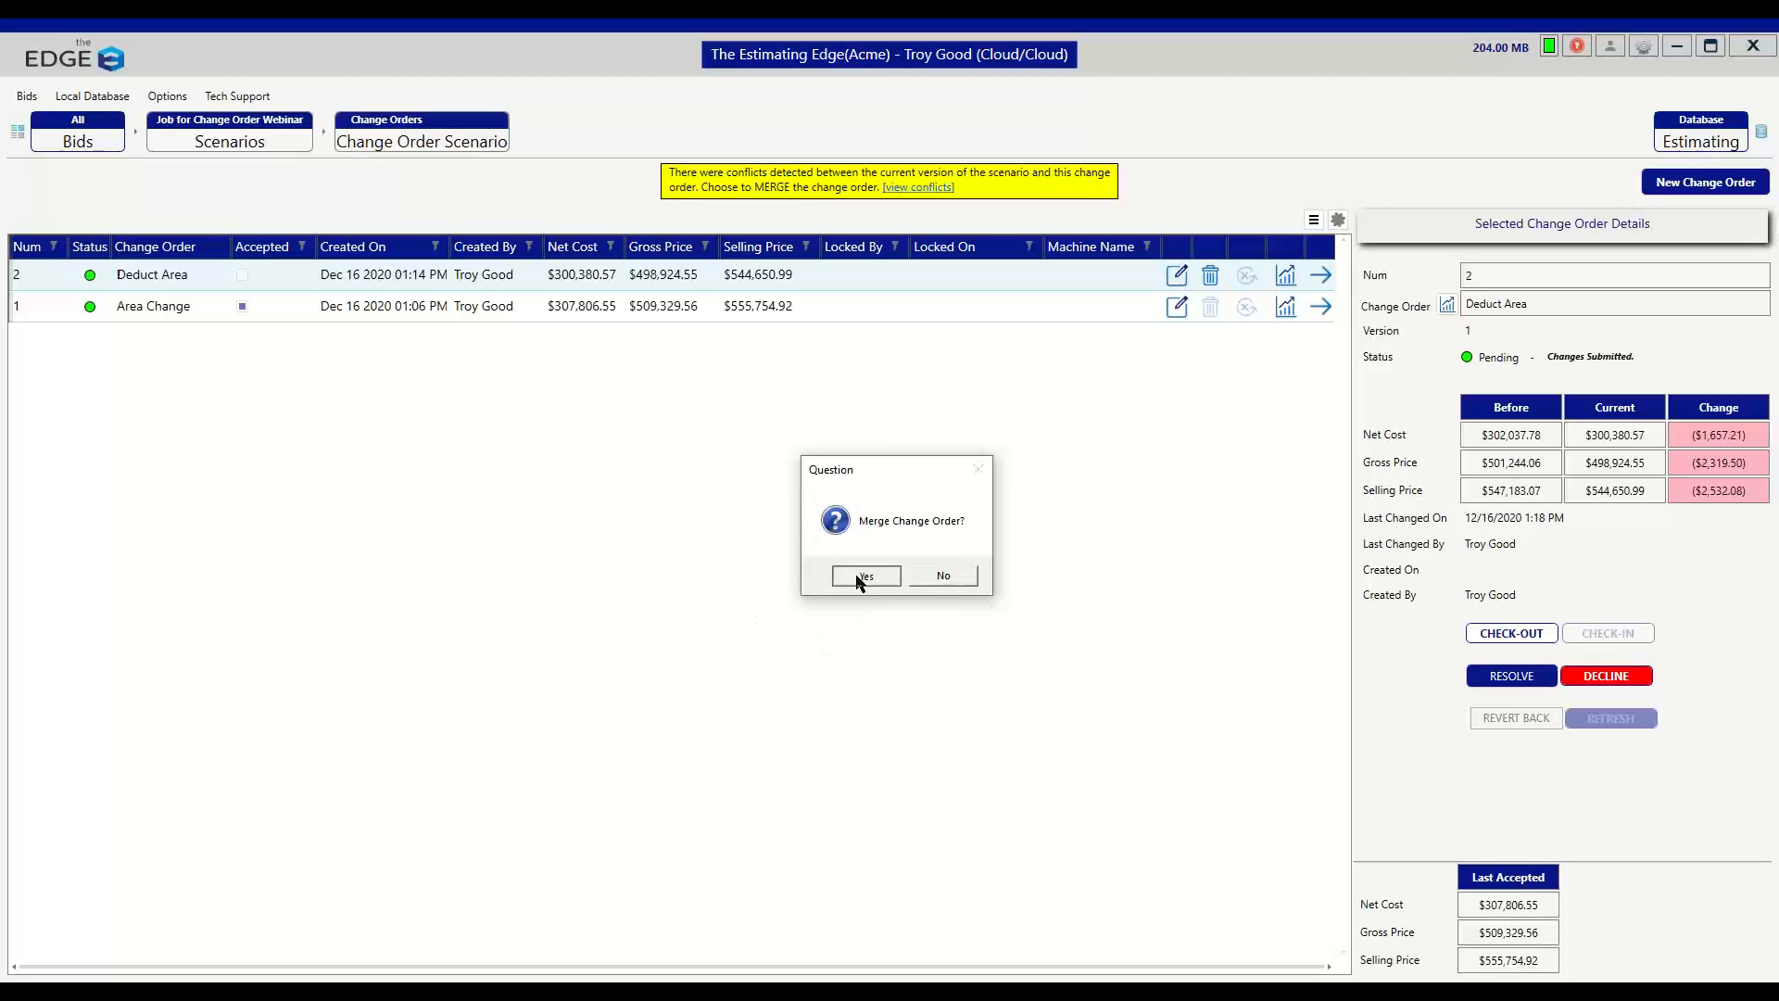
click(858, 578)
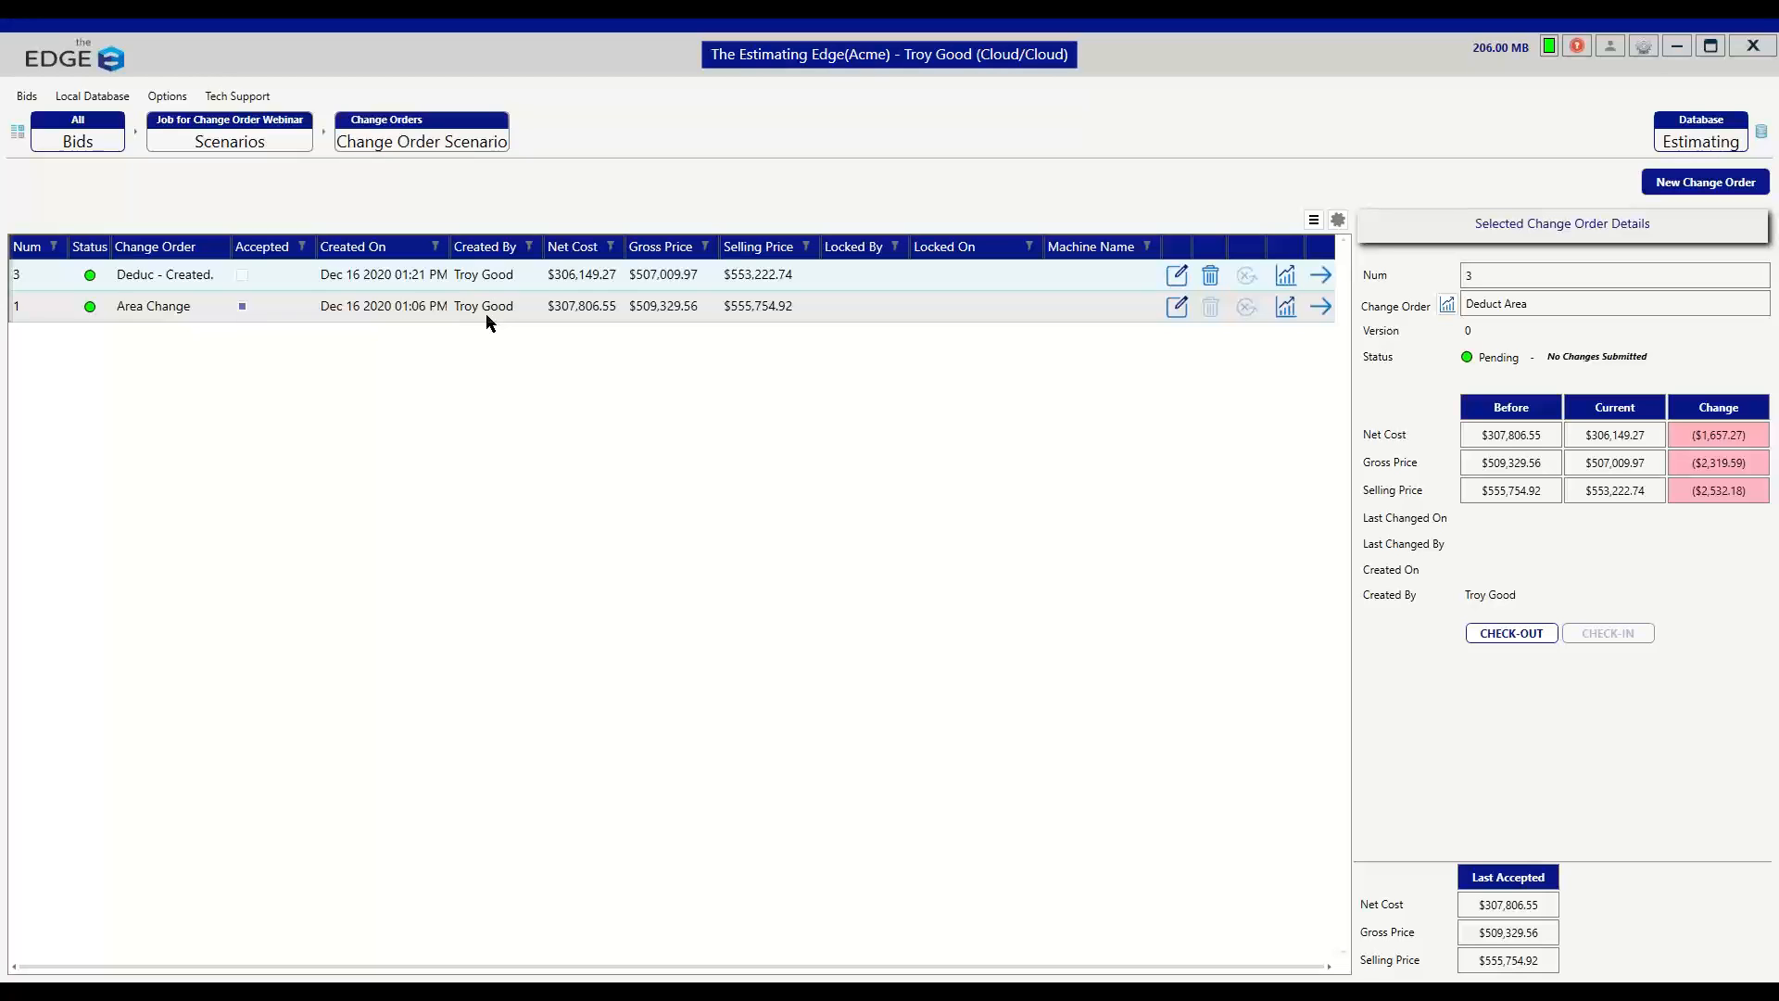
- Check out the merged Deduct Area change order, number 3
click(649, 276)
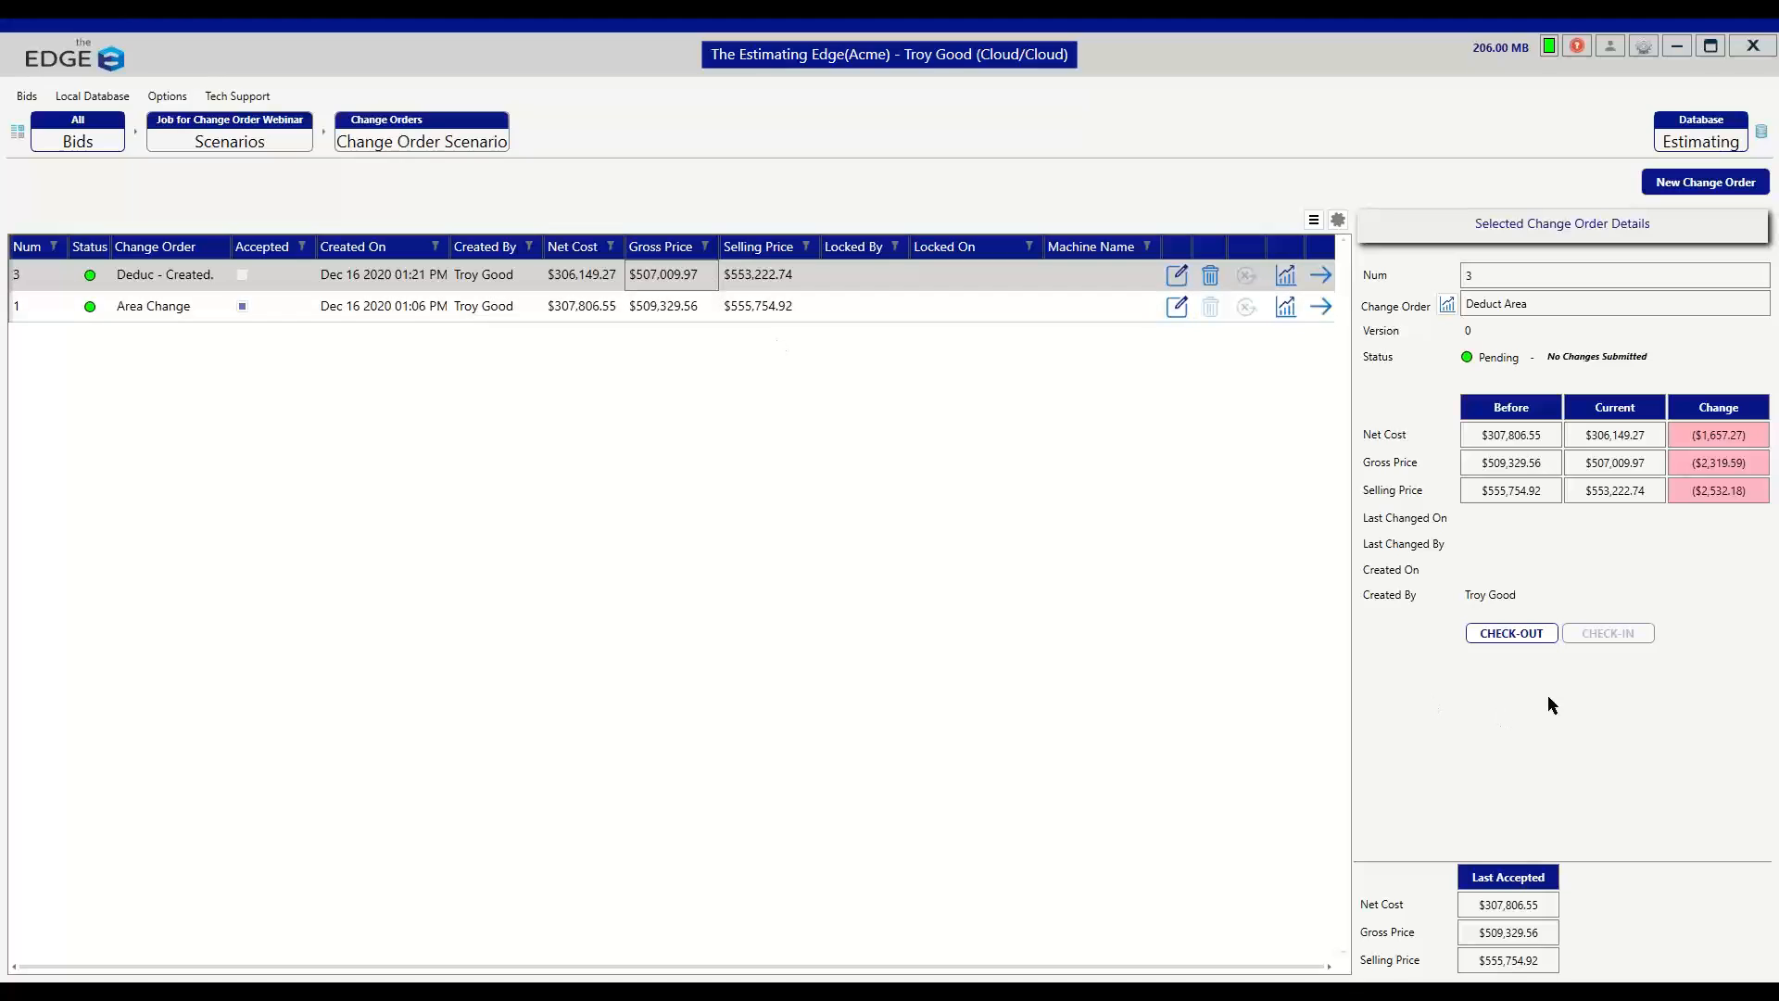
click(1531, 637)
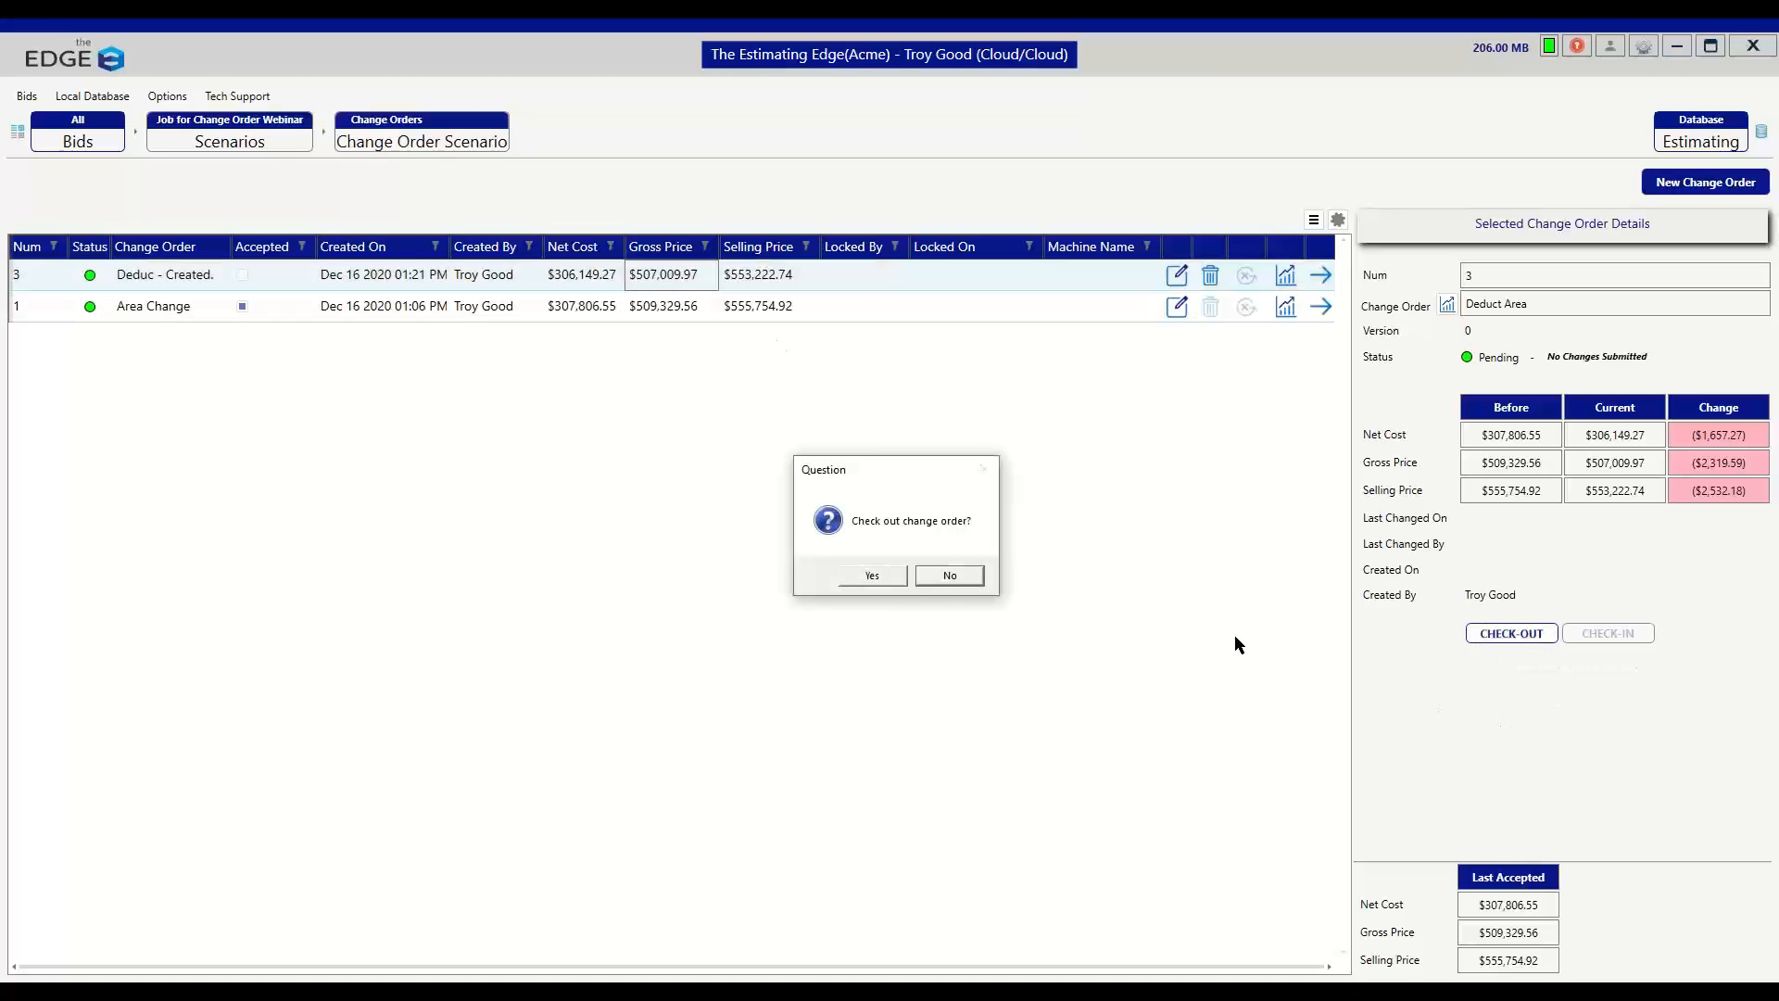
click(876, 578)
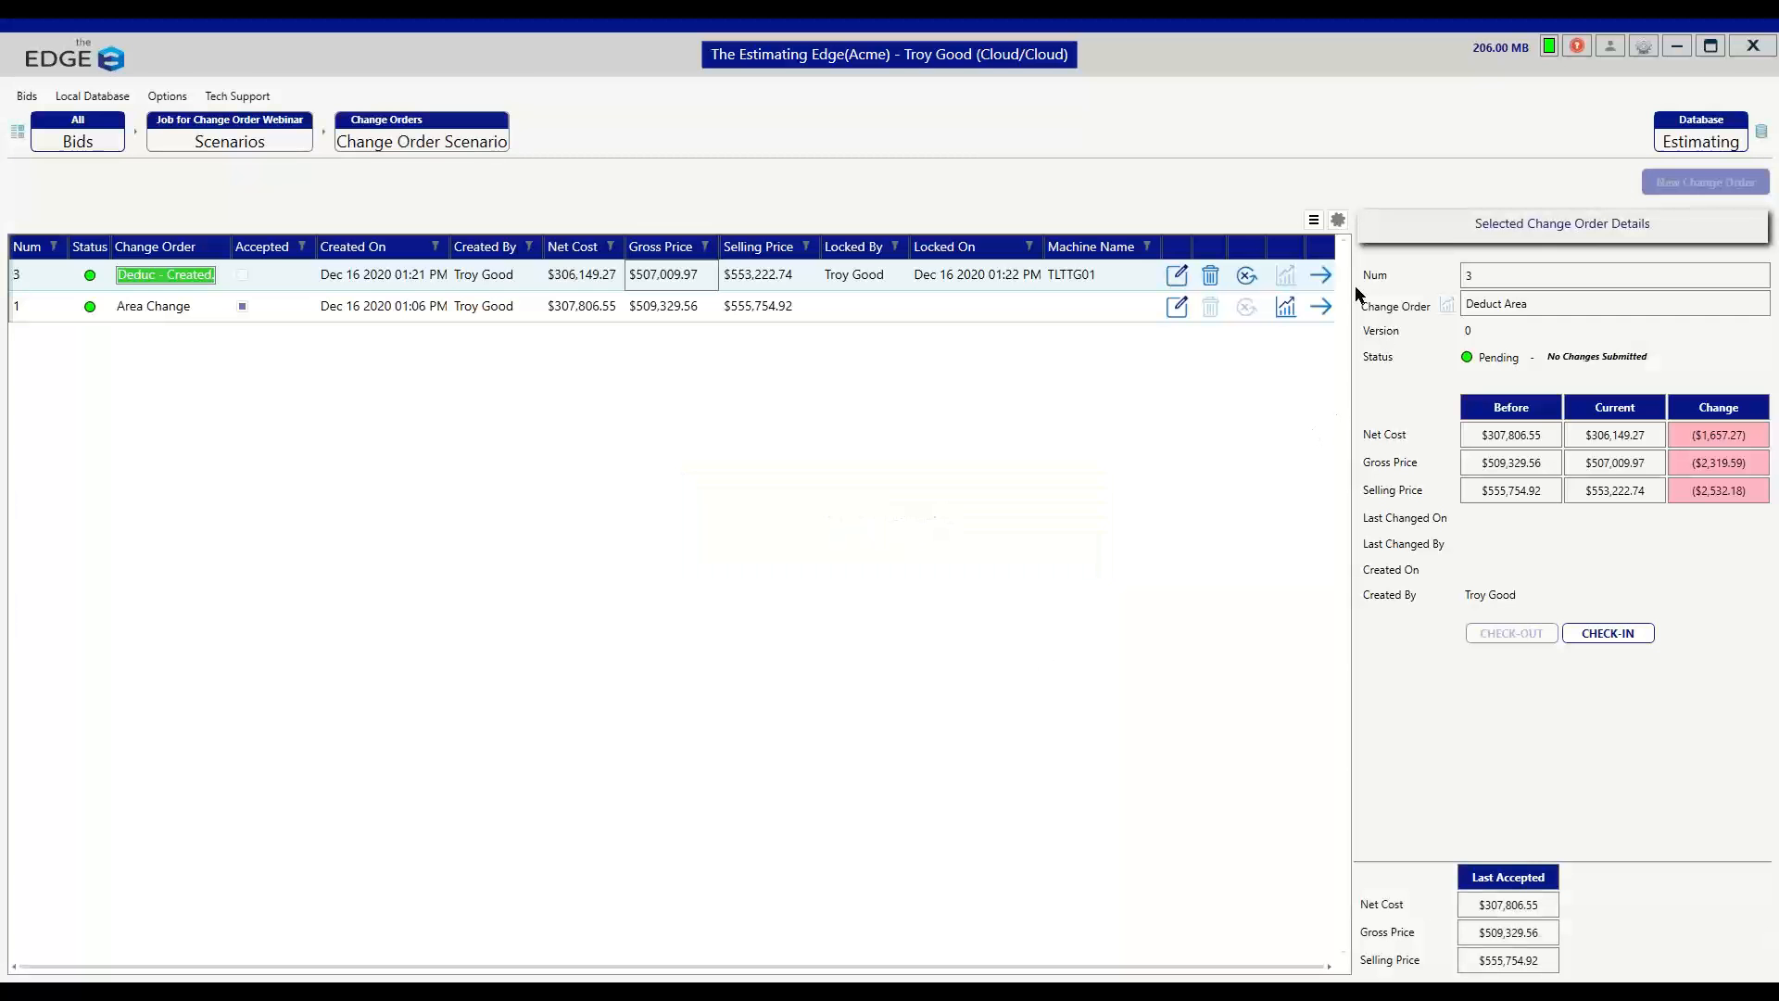
- Open the merged order's takeoff to inspect the Mechanically Attached TPO areas on Roof Drawing #1, then return to its conditions
click(1321, 275)
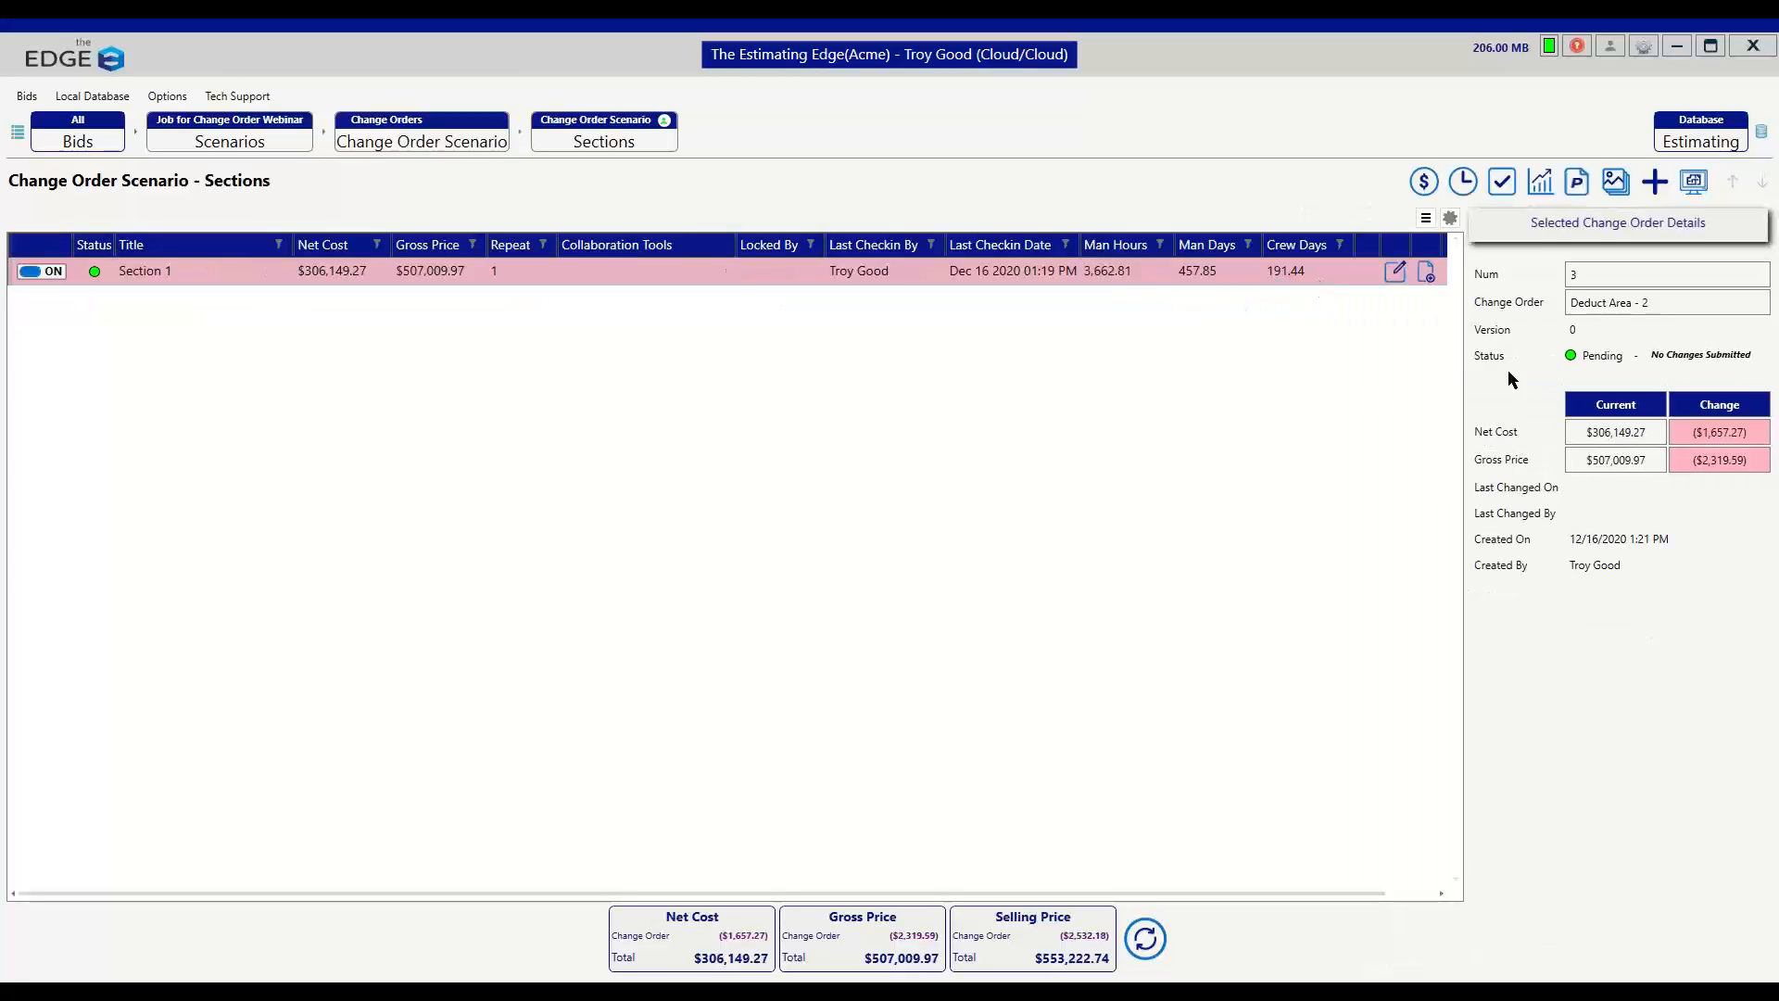
click(1692, 184)
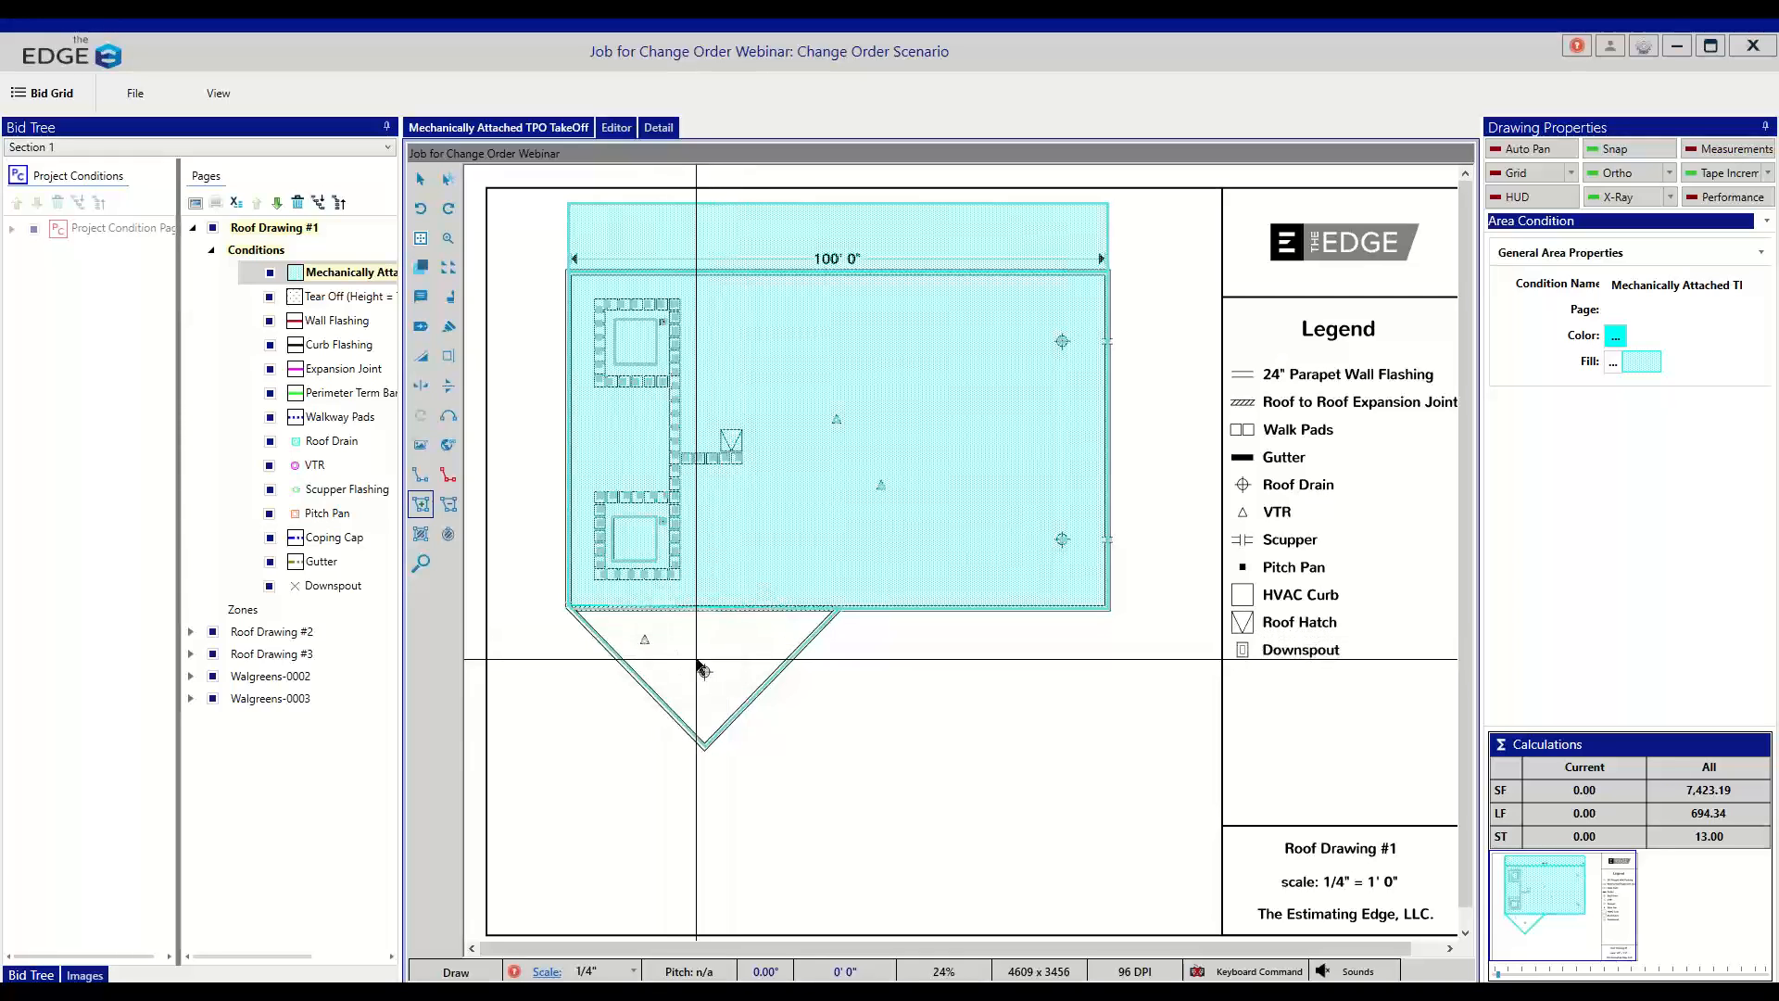
click(52, 93)
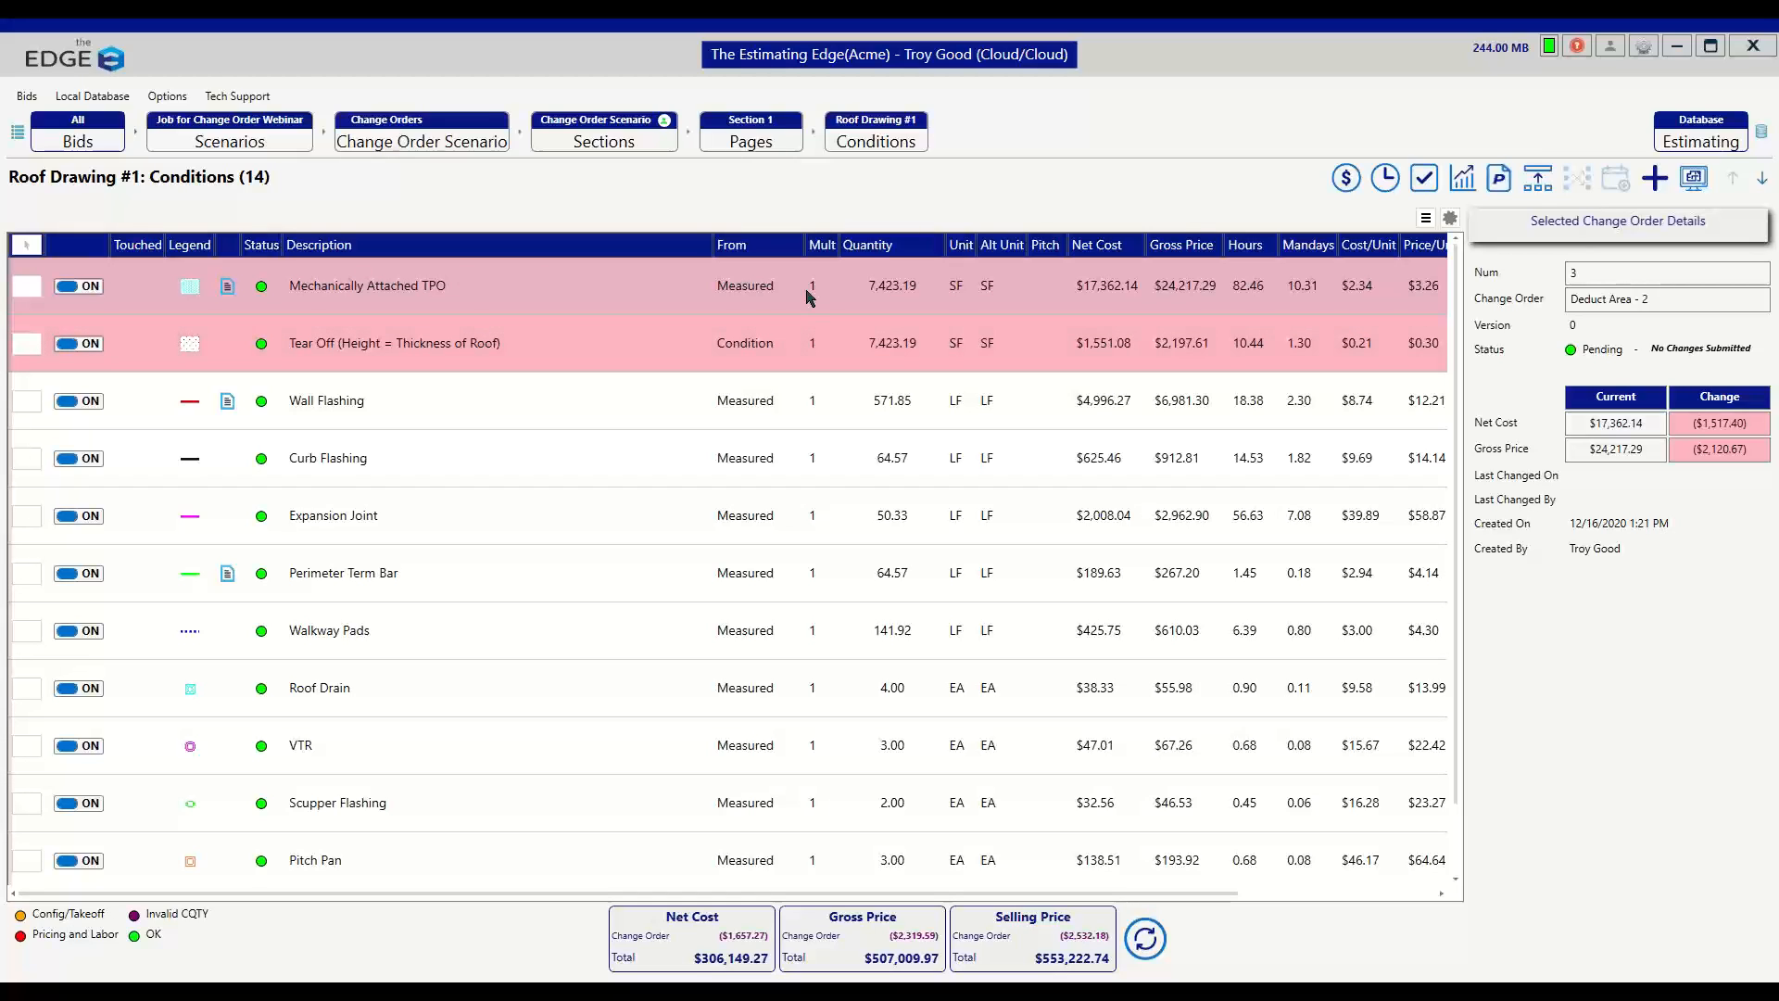
- Open the merged order's material pricing and compare the original, added and deducted 2" x 4' 0" x 8' 0" Iso lines
click(1347, 179)
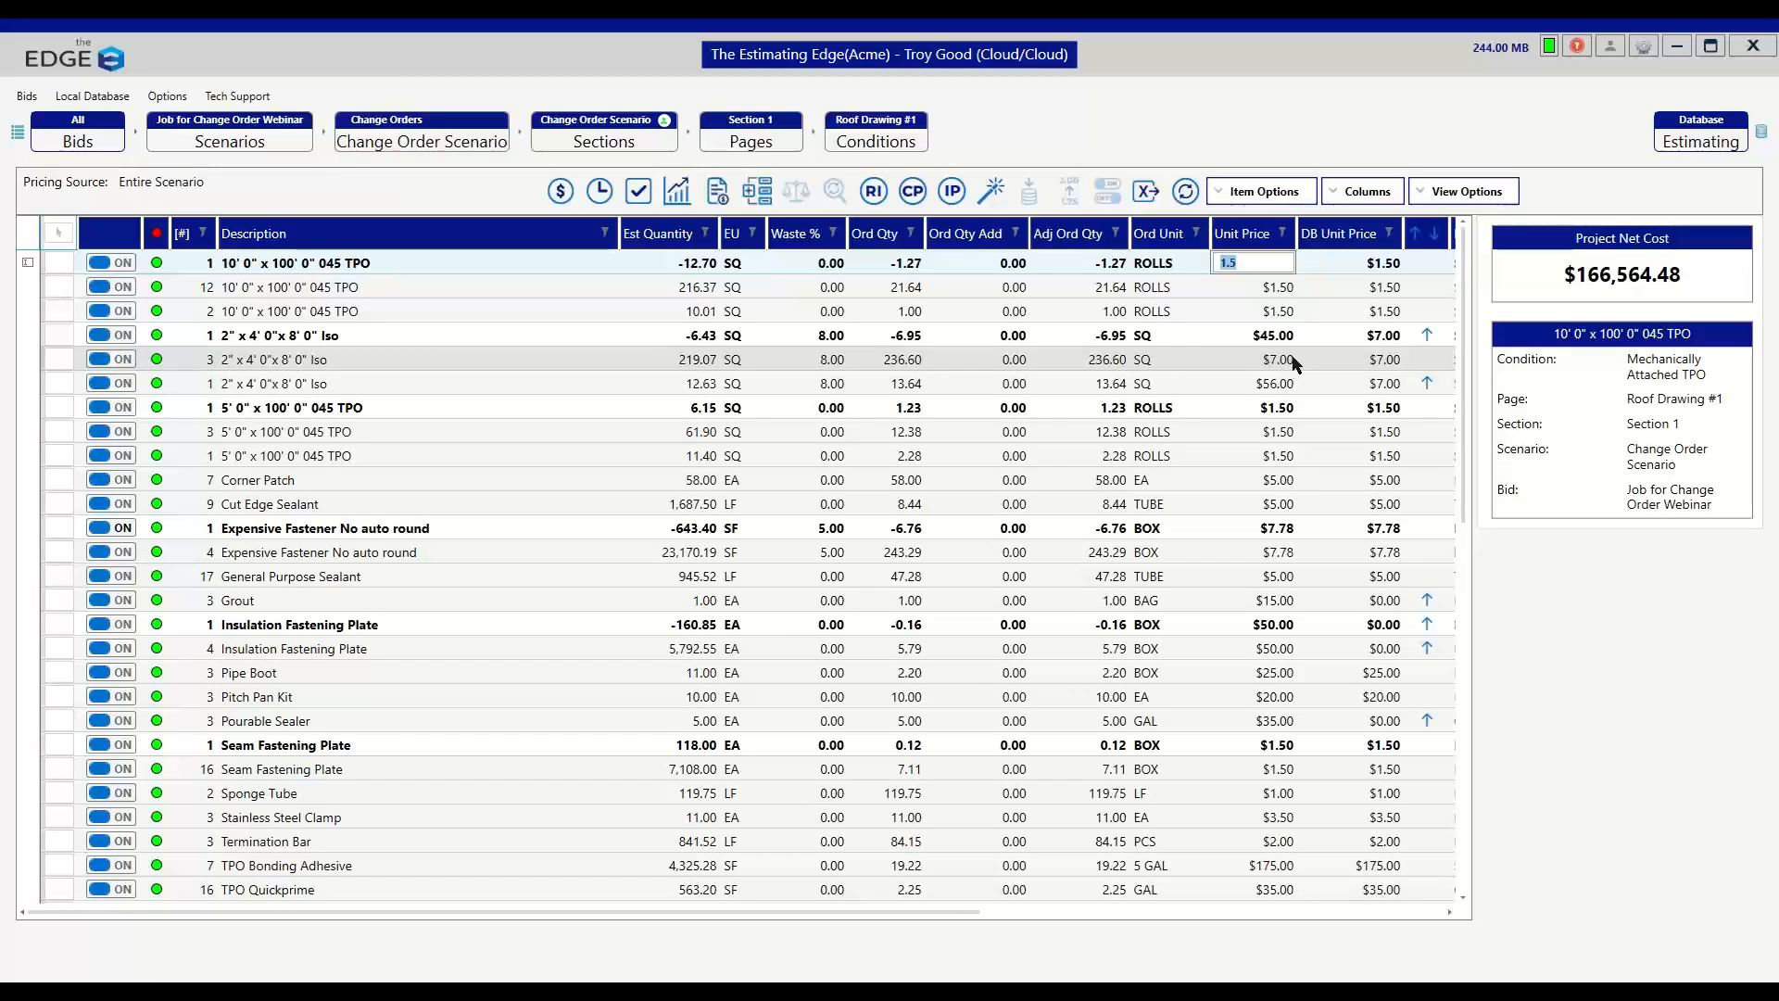
click(1173, 364)
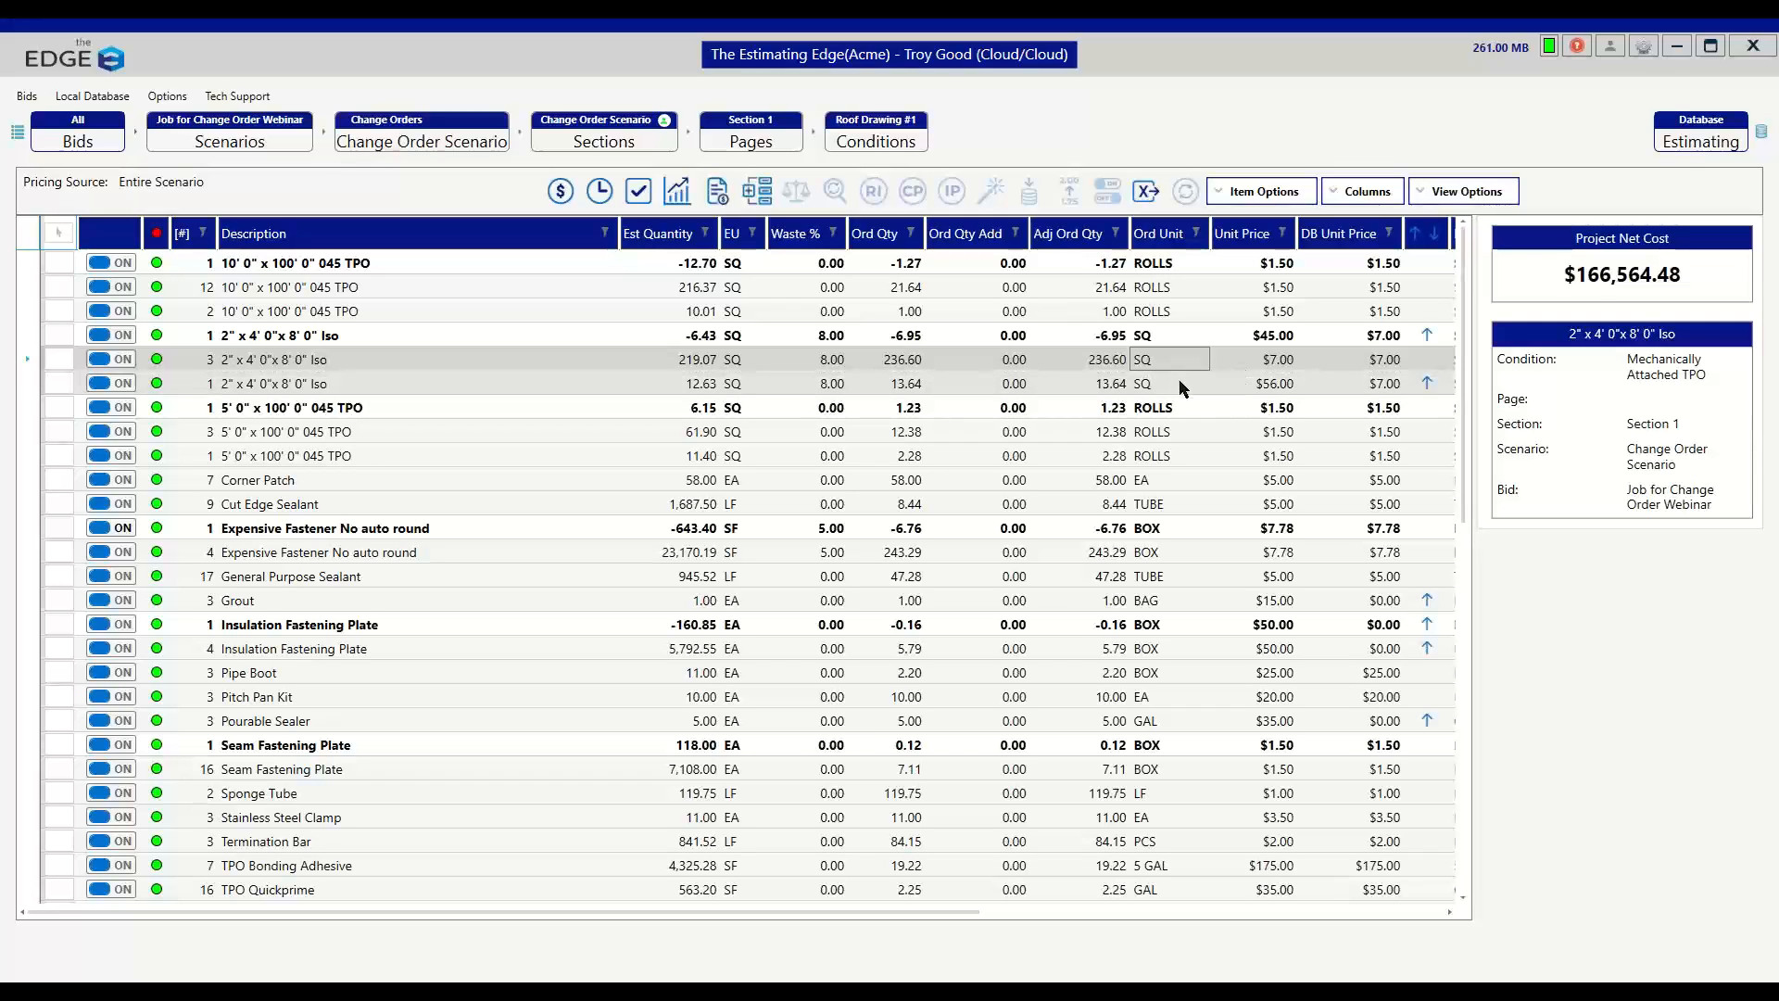
click(1184, 382)
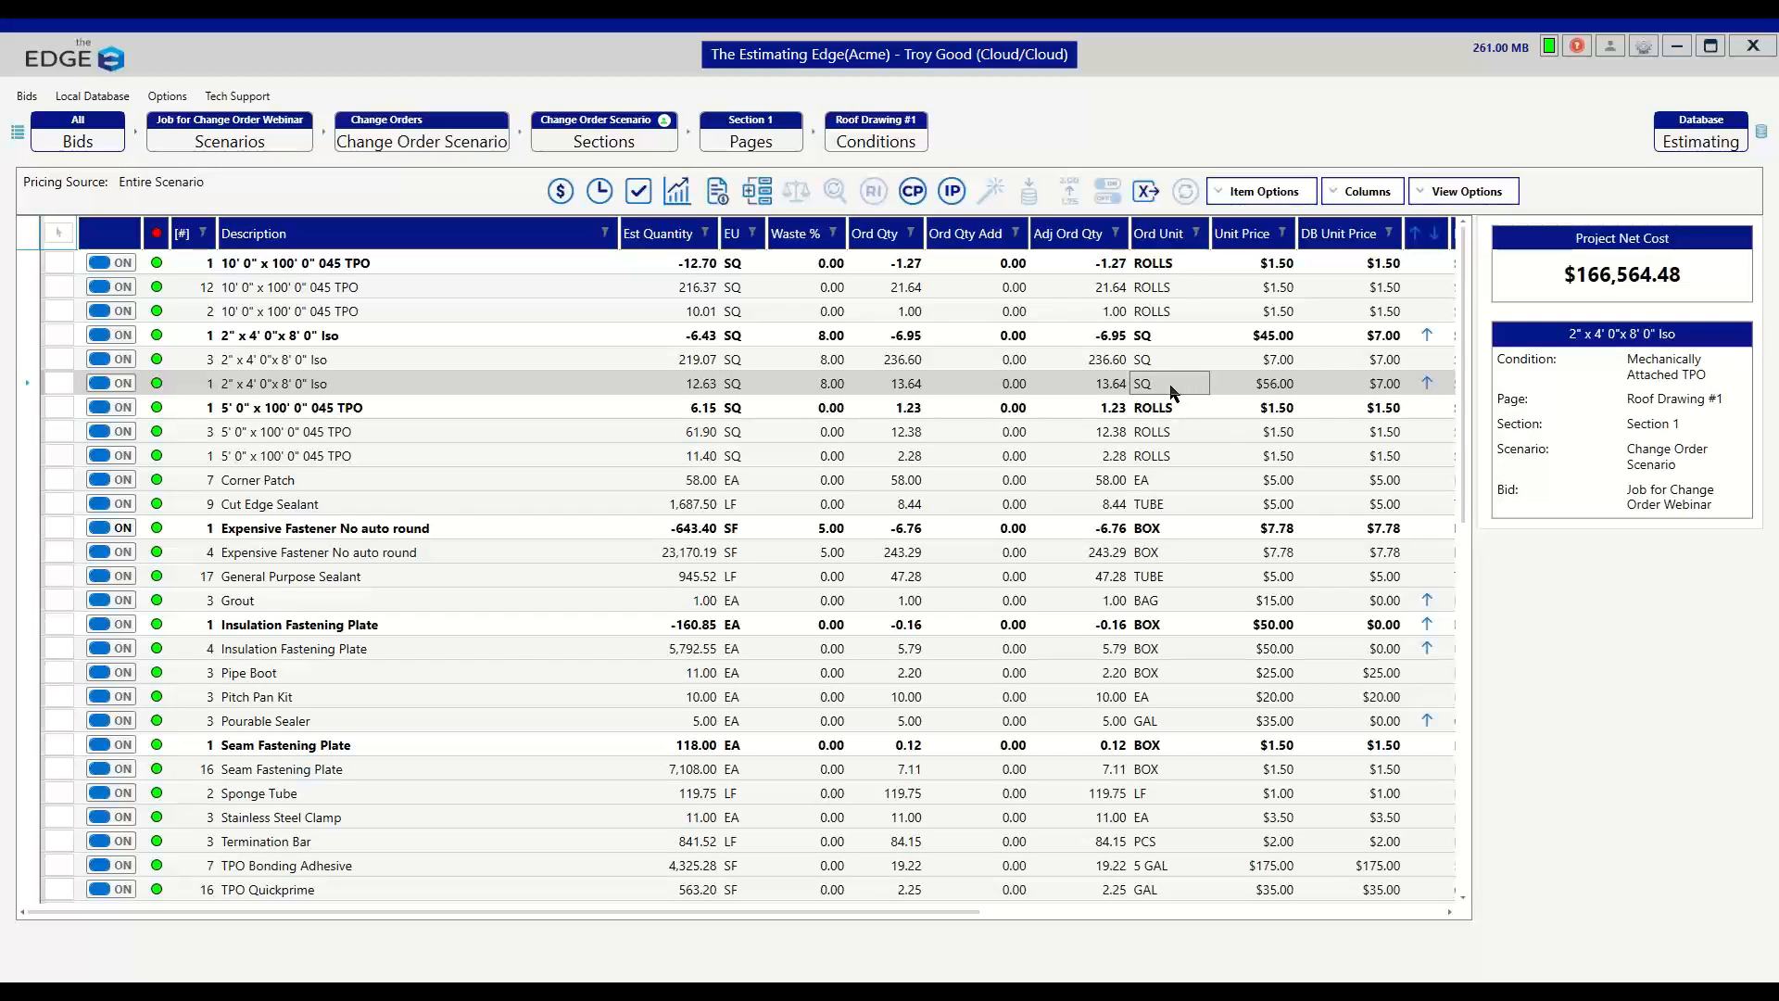
click(1156, 335)
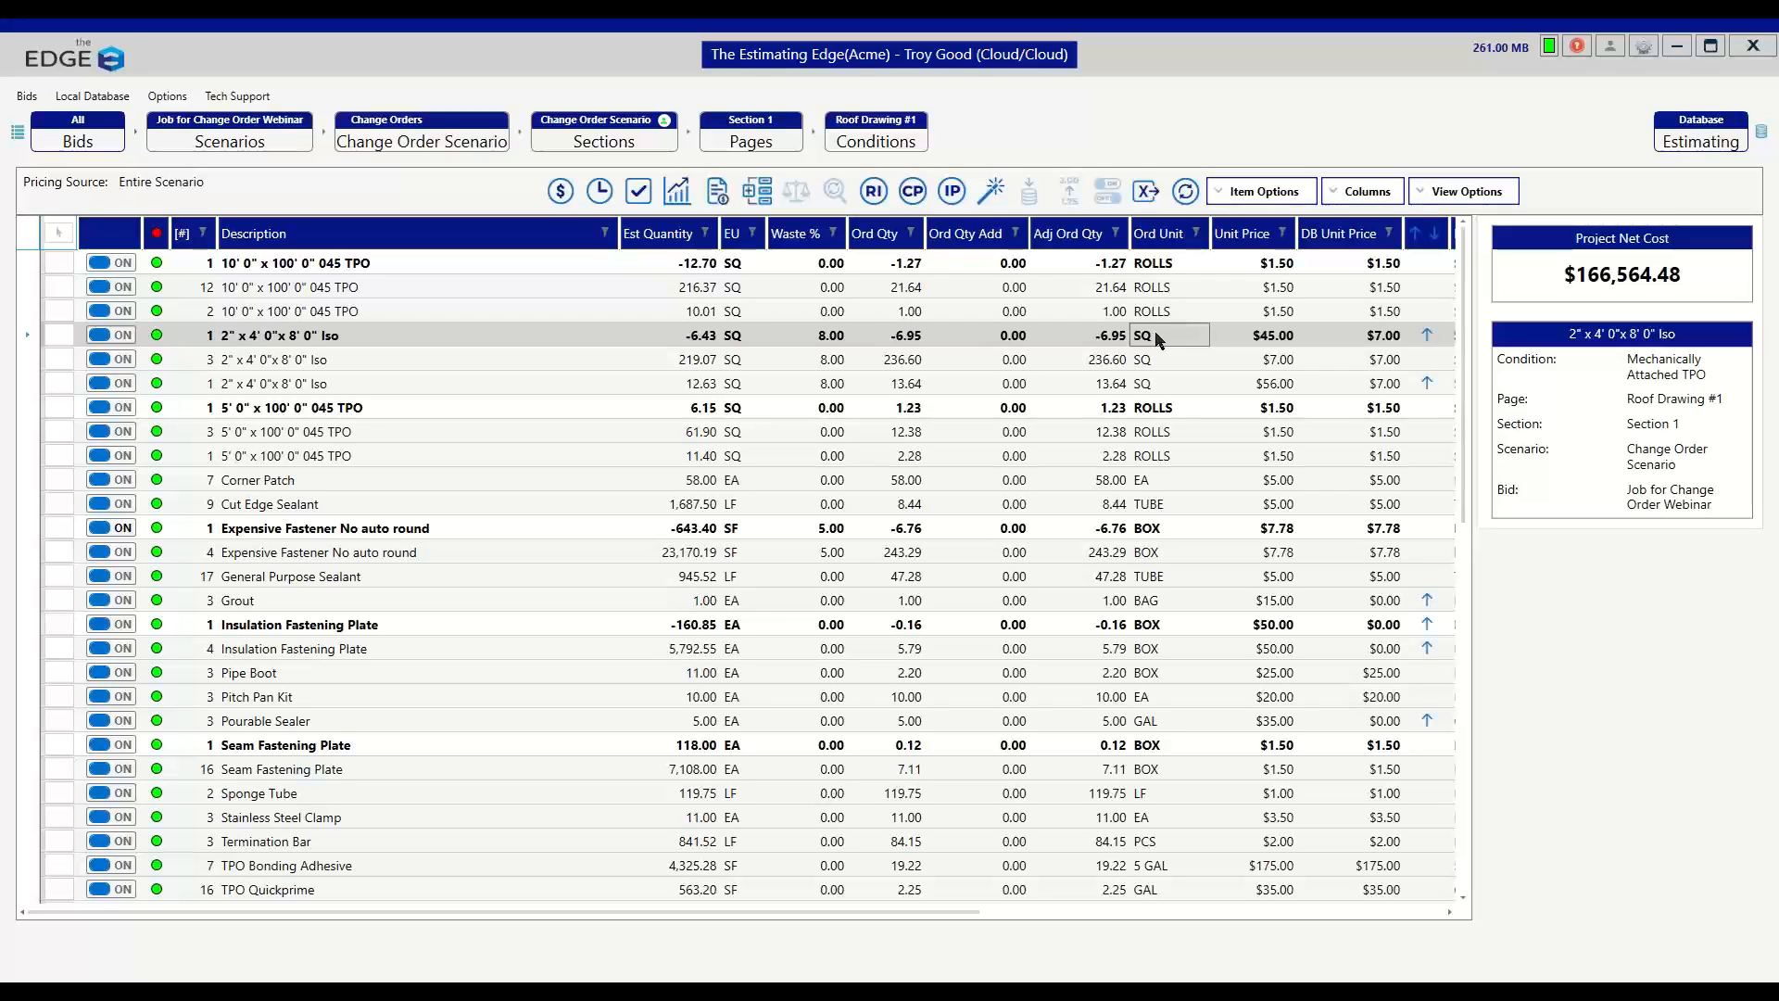
- Open the merged order's labor pricing and compare the hourly costs of the original, added and deducted "Fasten 2" Iso" lines
click(607, 192)
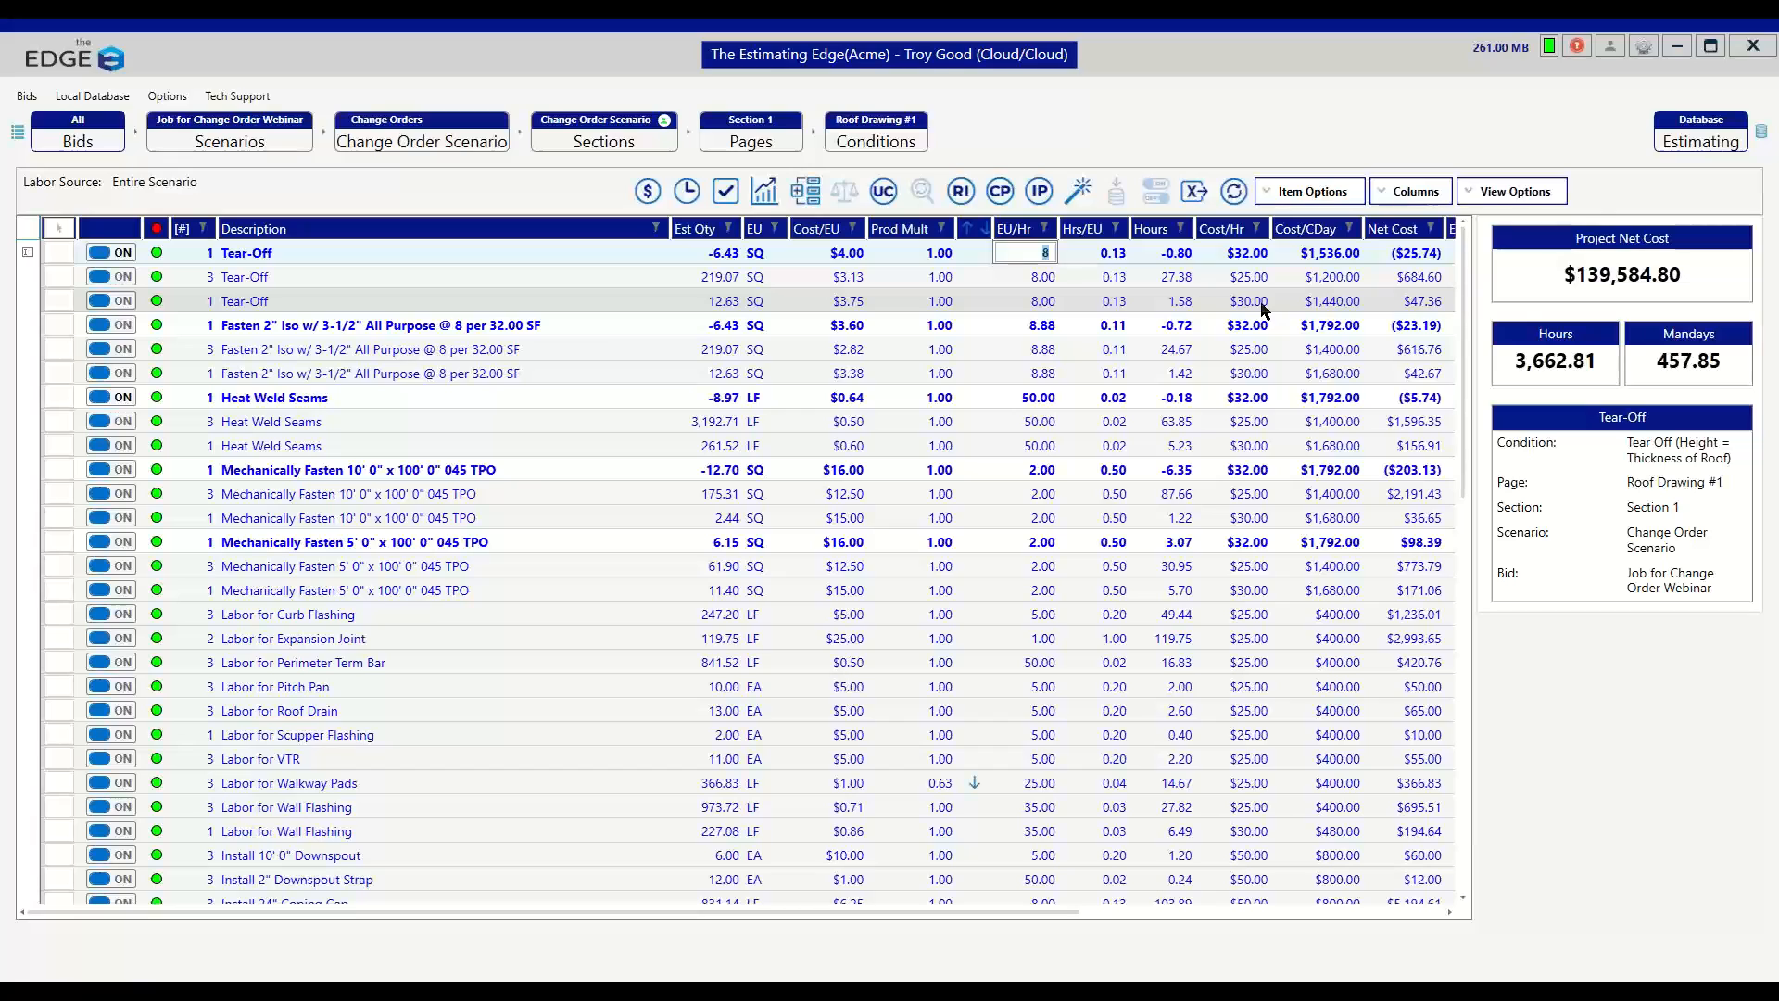
click(1260, 352)
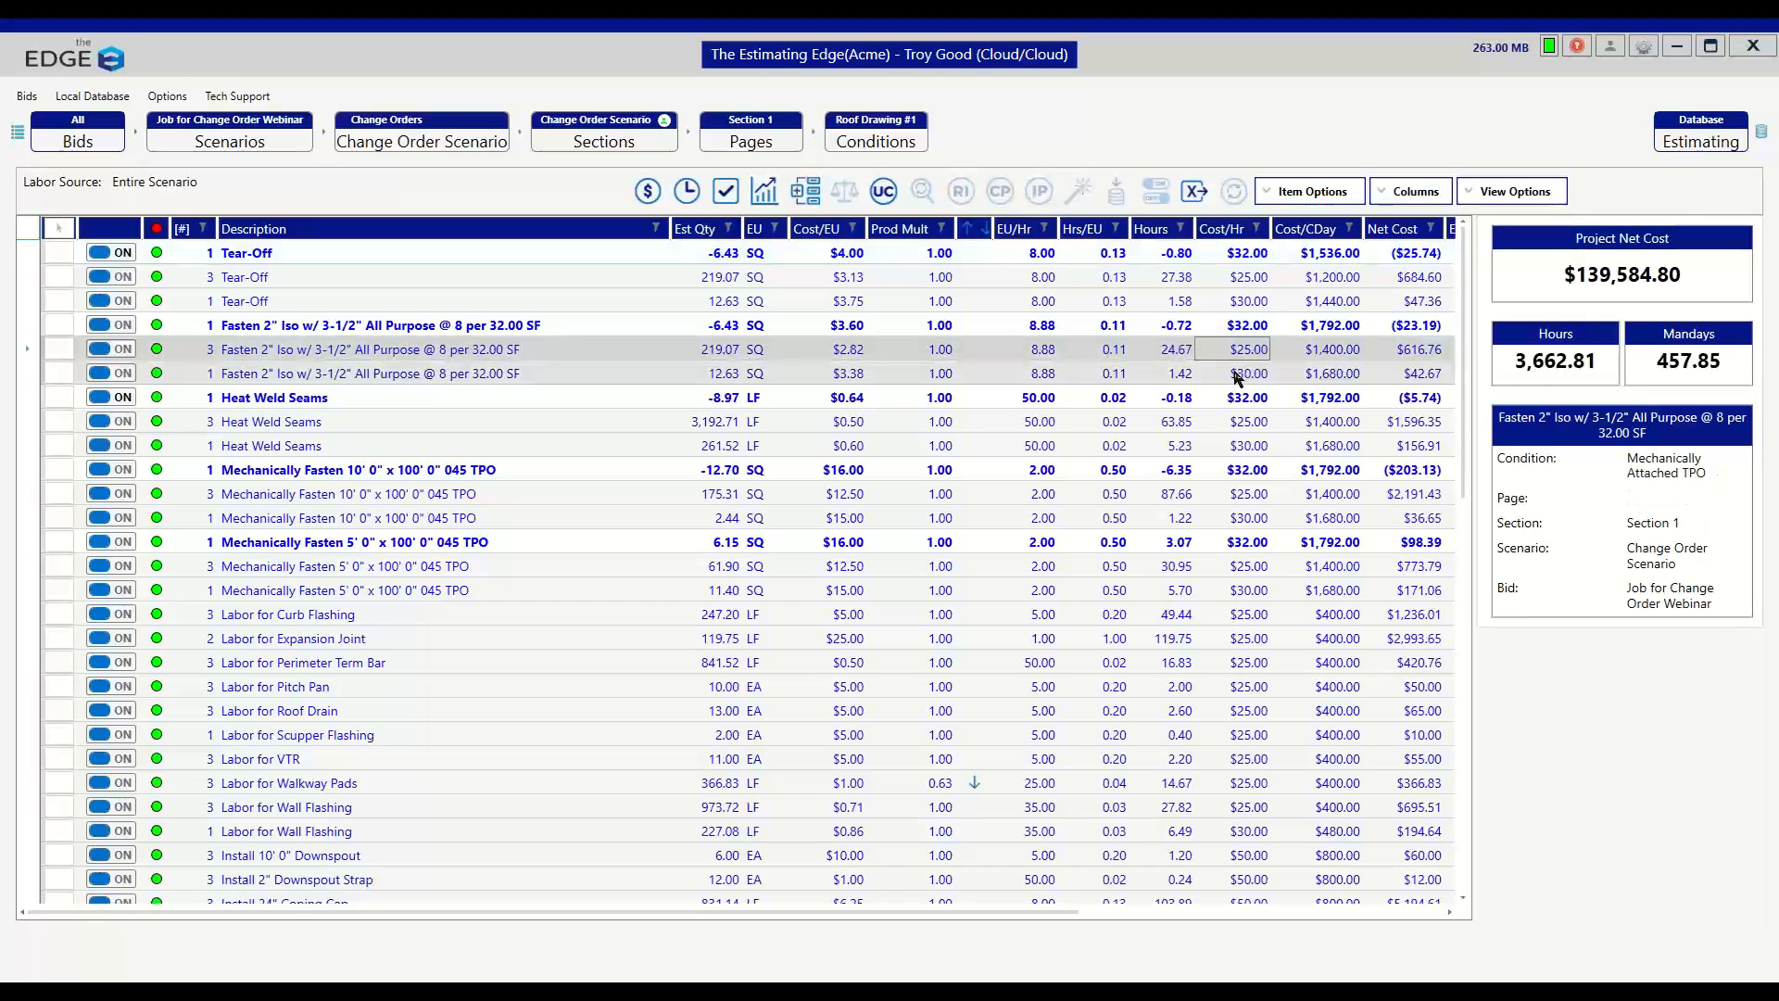
click(1254, 377)
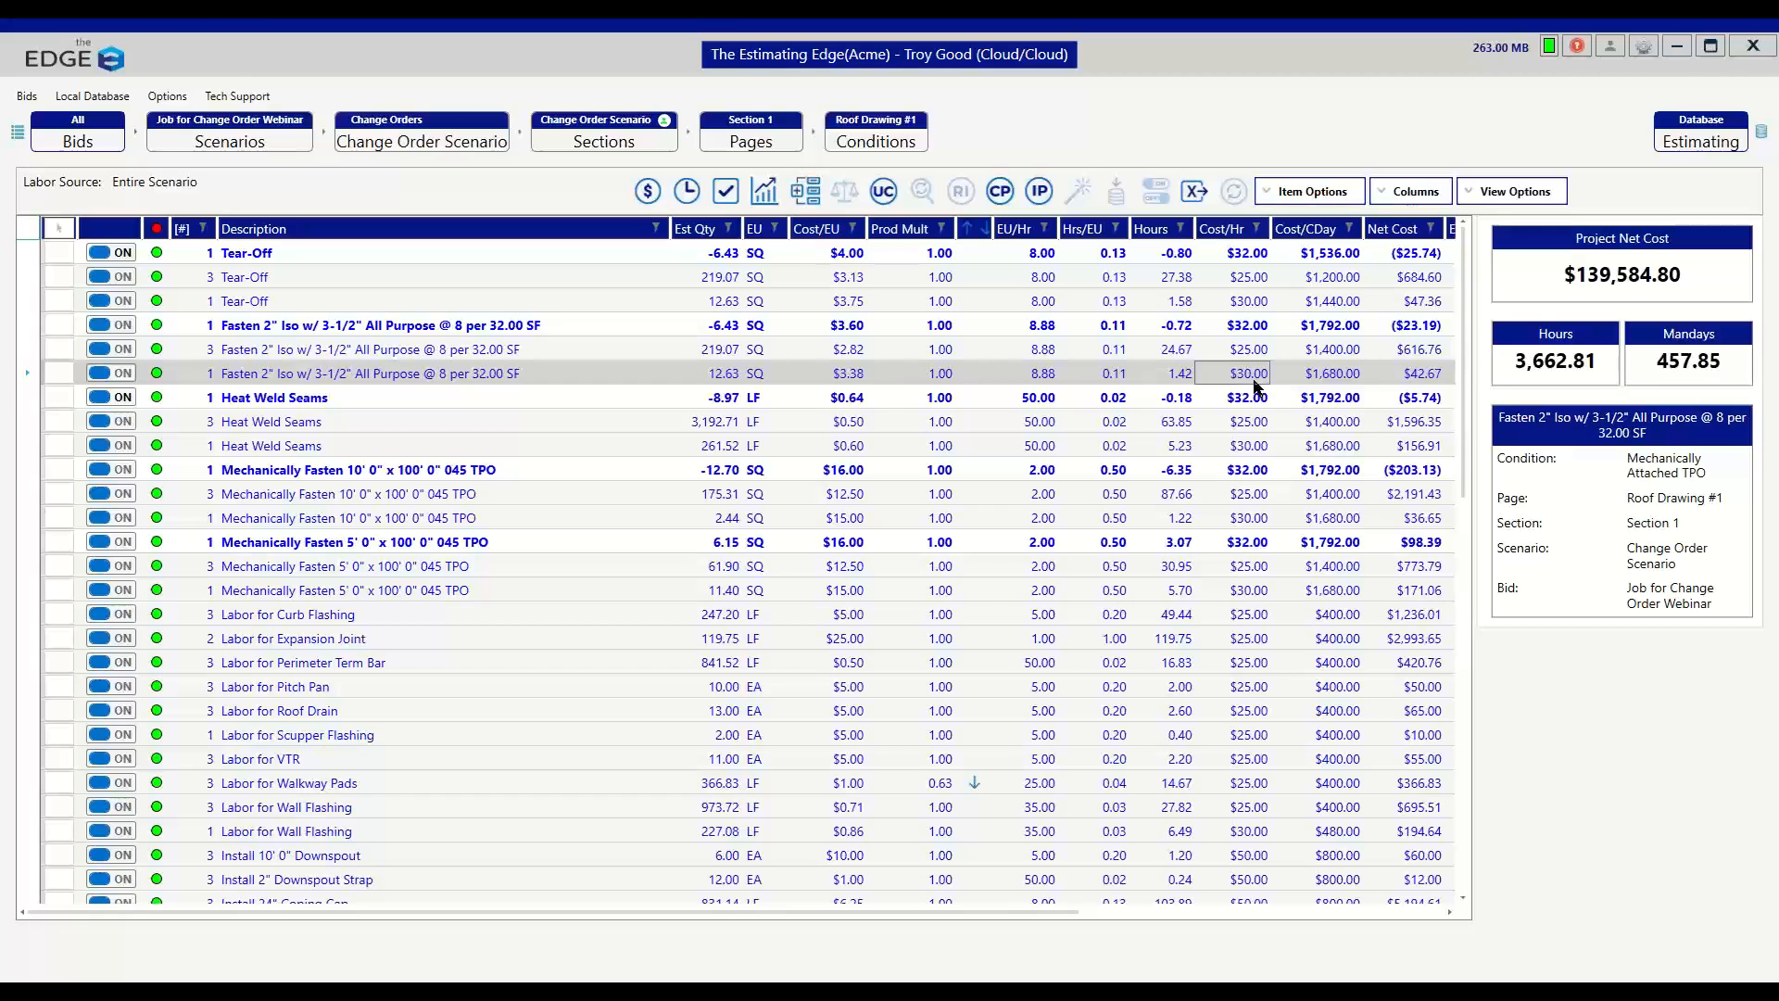
click(1253, 326)
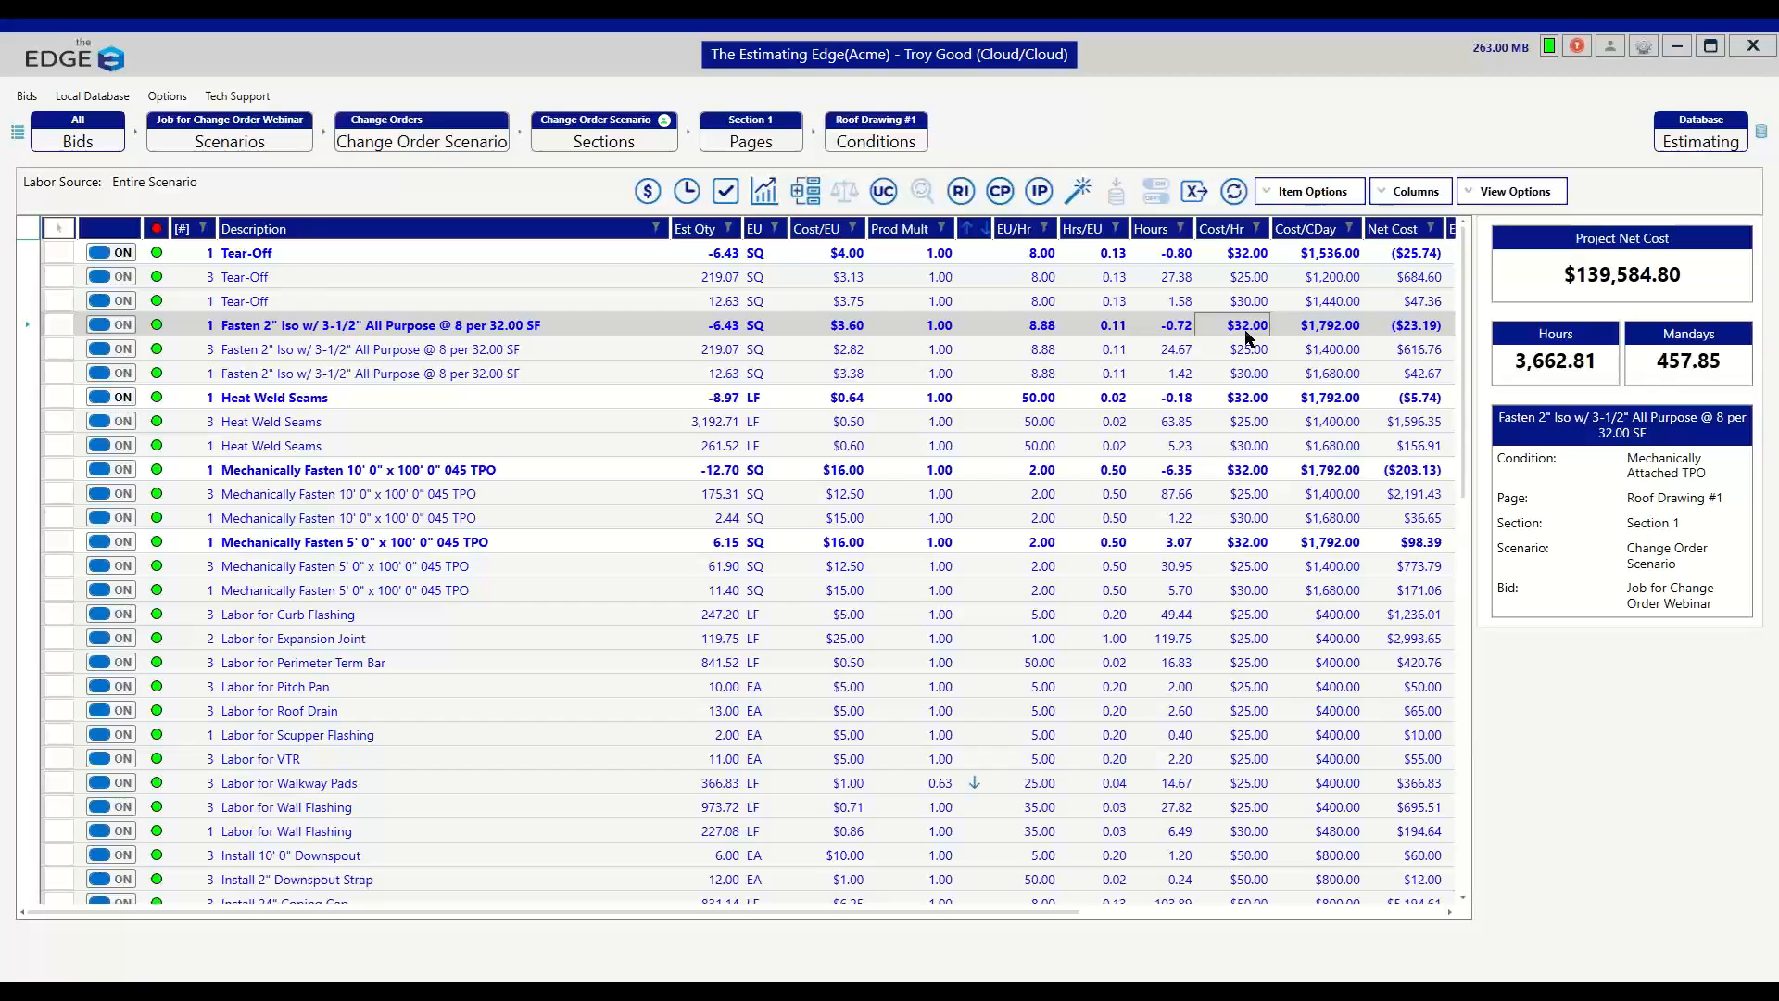
- Return to the scenario's change orders, check in the Deduct Area order and accept it with the Accept option
click(455, 131)
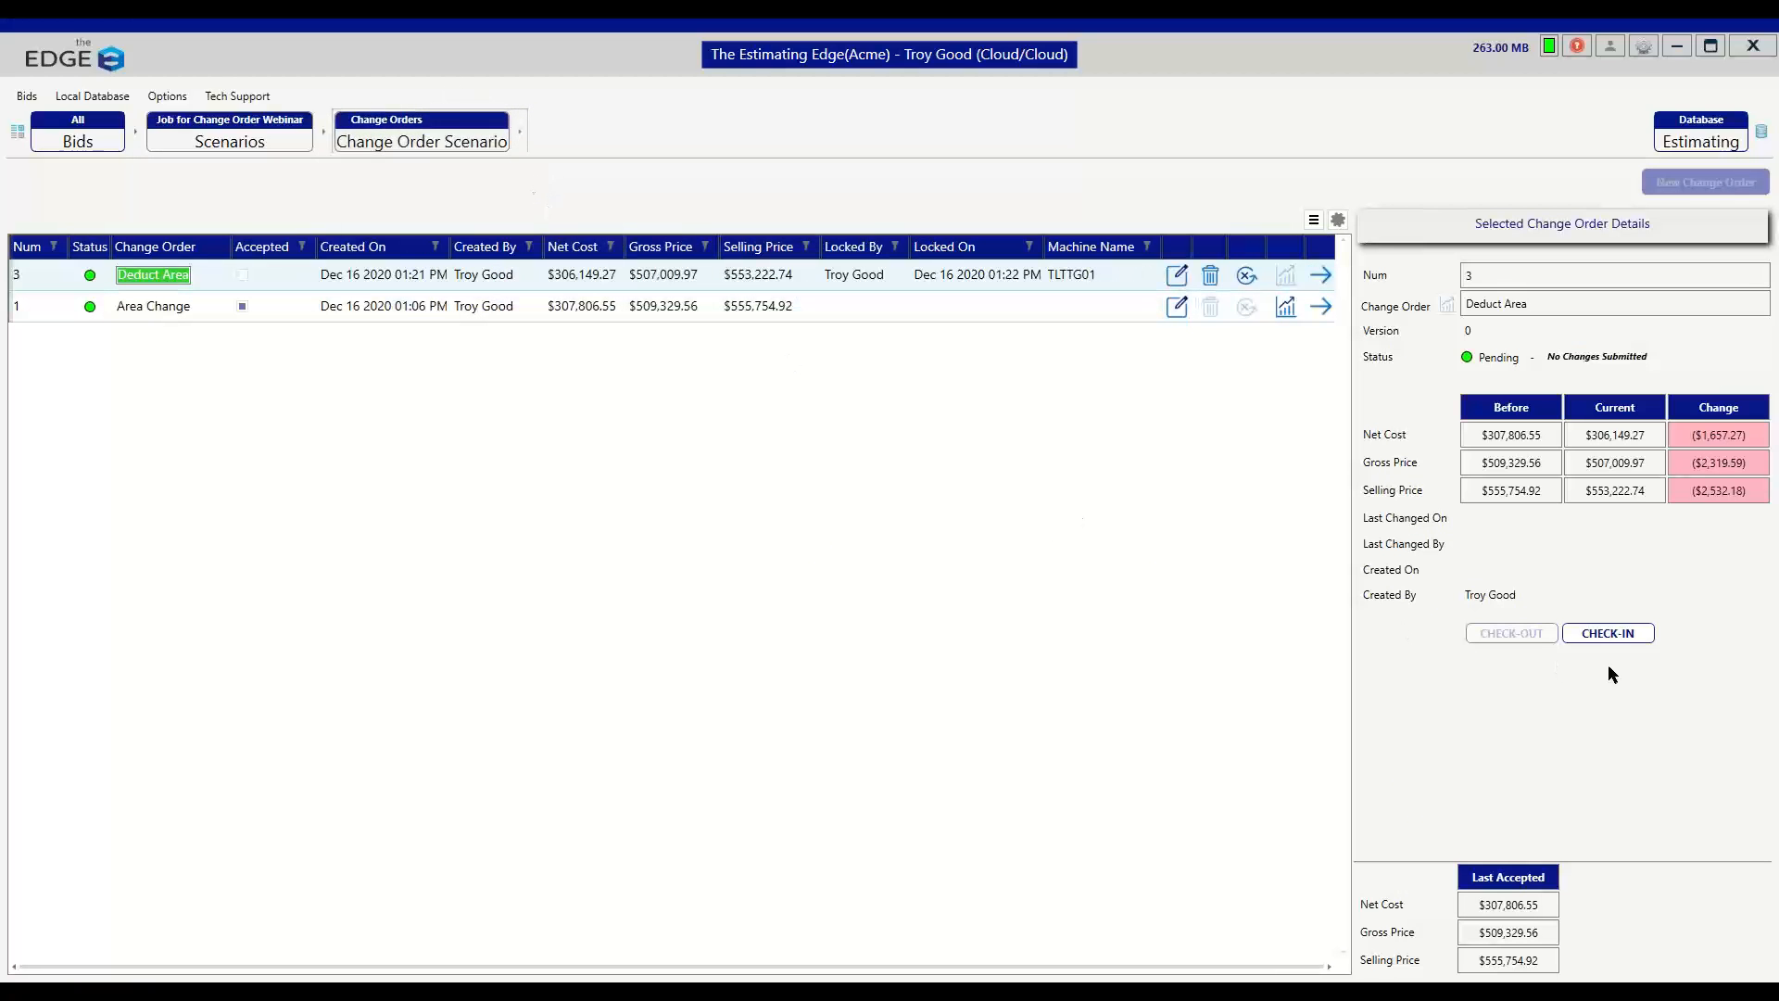
click(1606, 633)
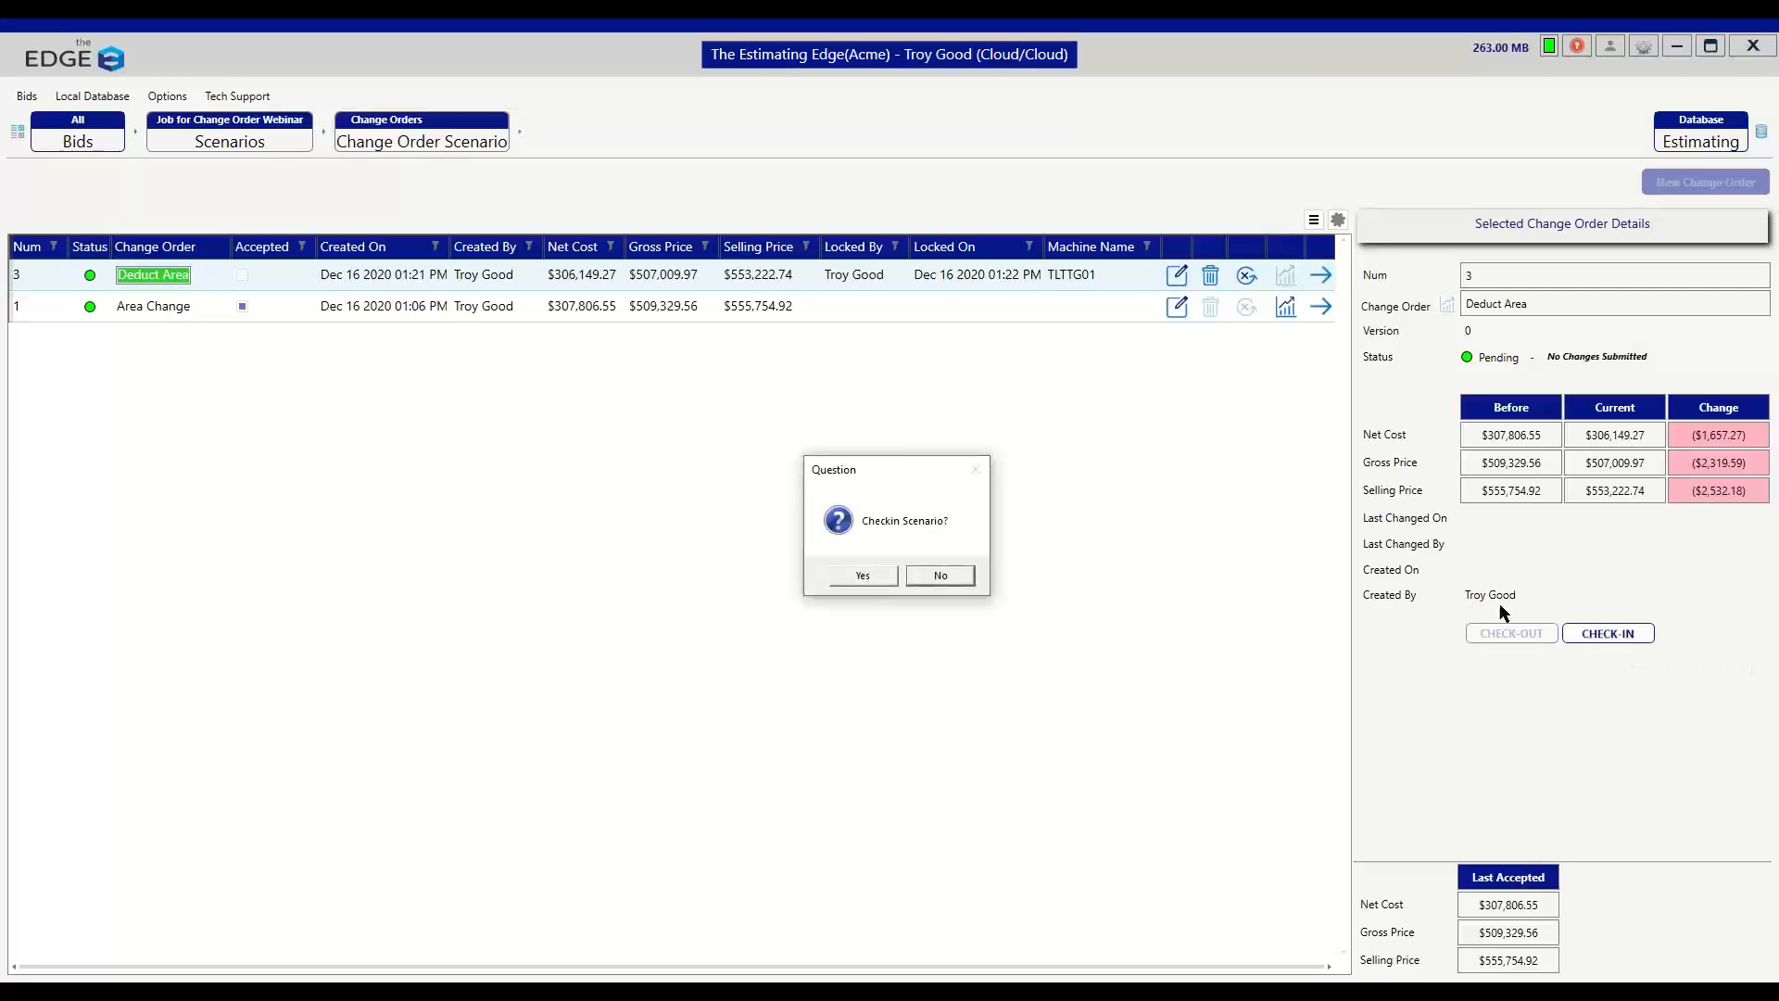
click(861, 576)
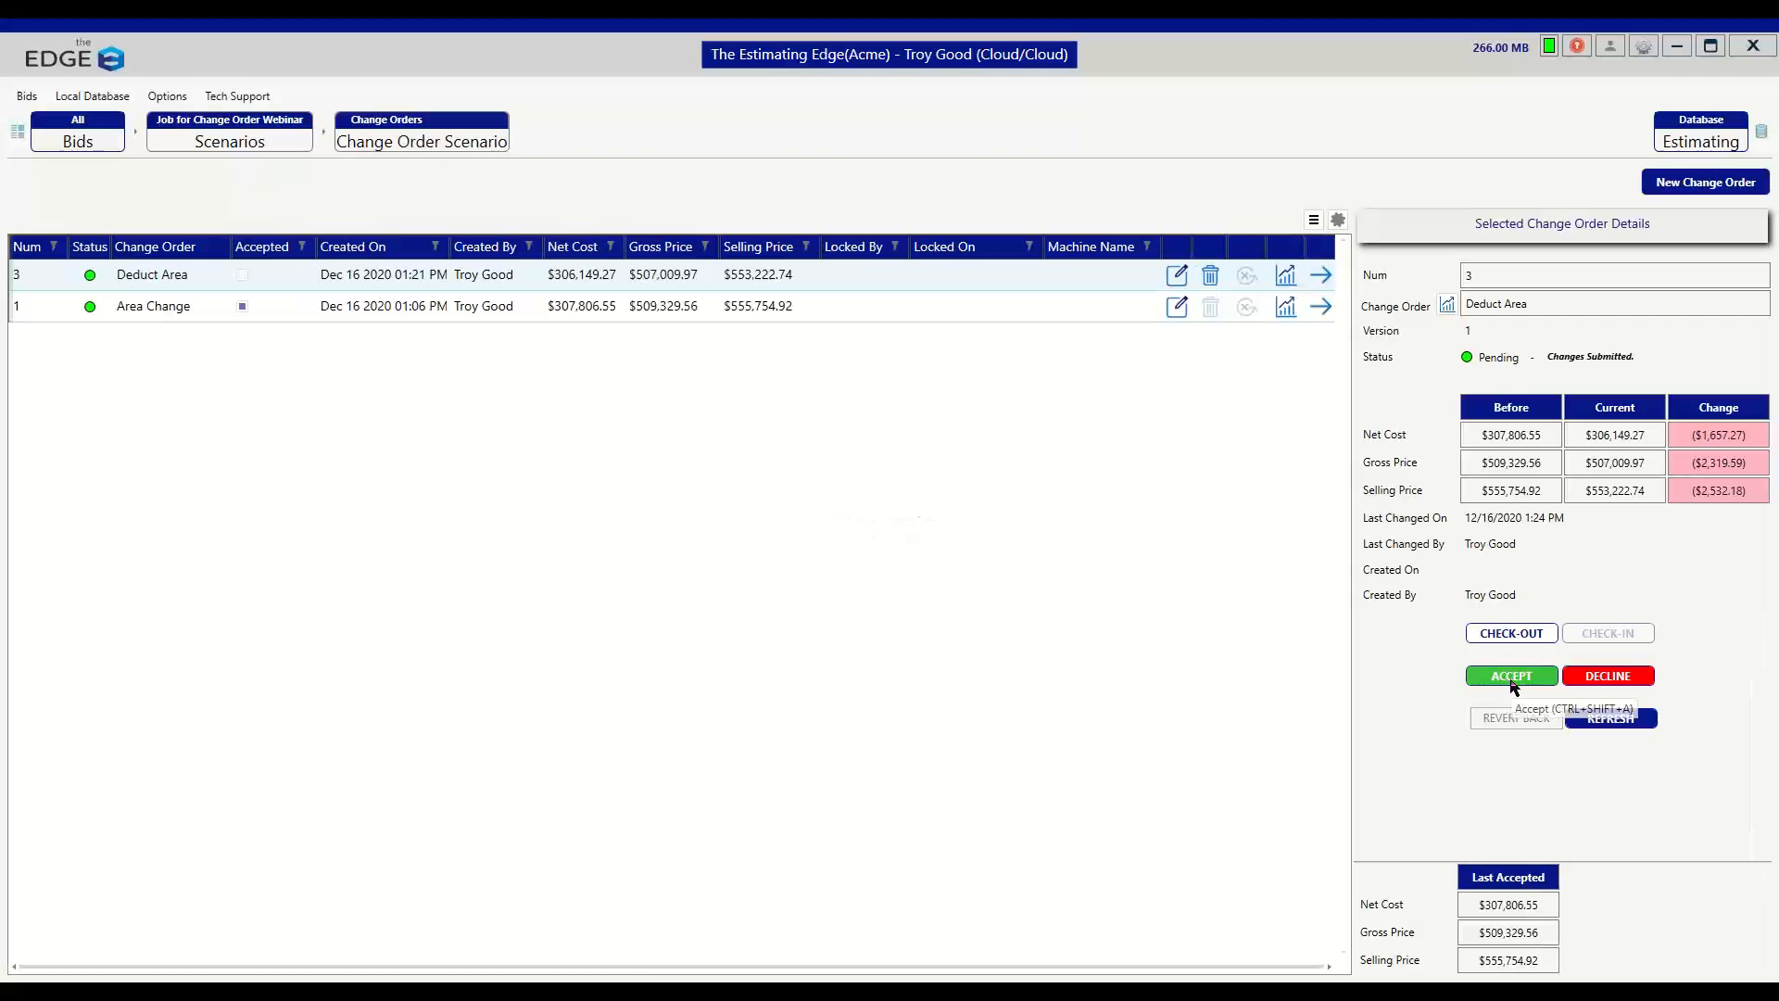
click(1512, 683)
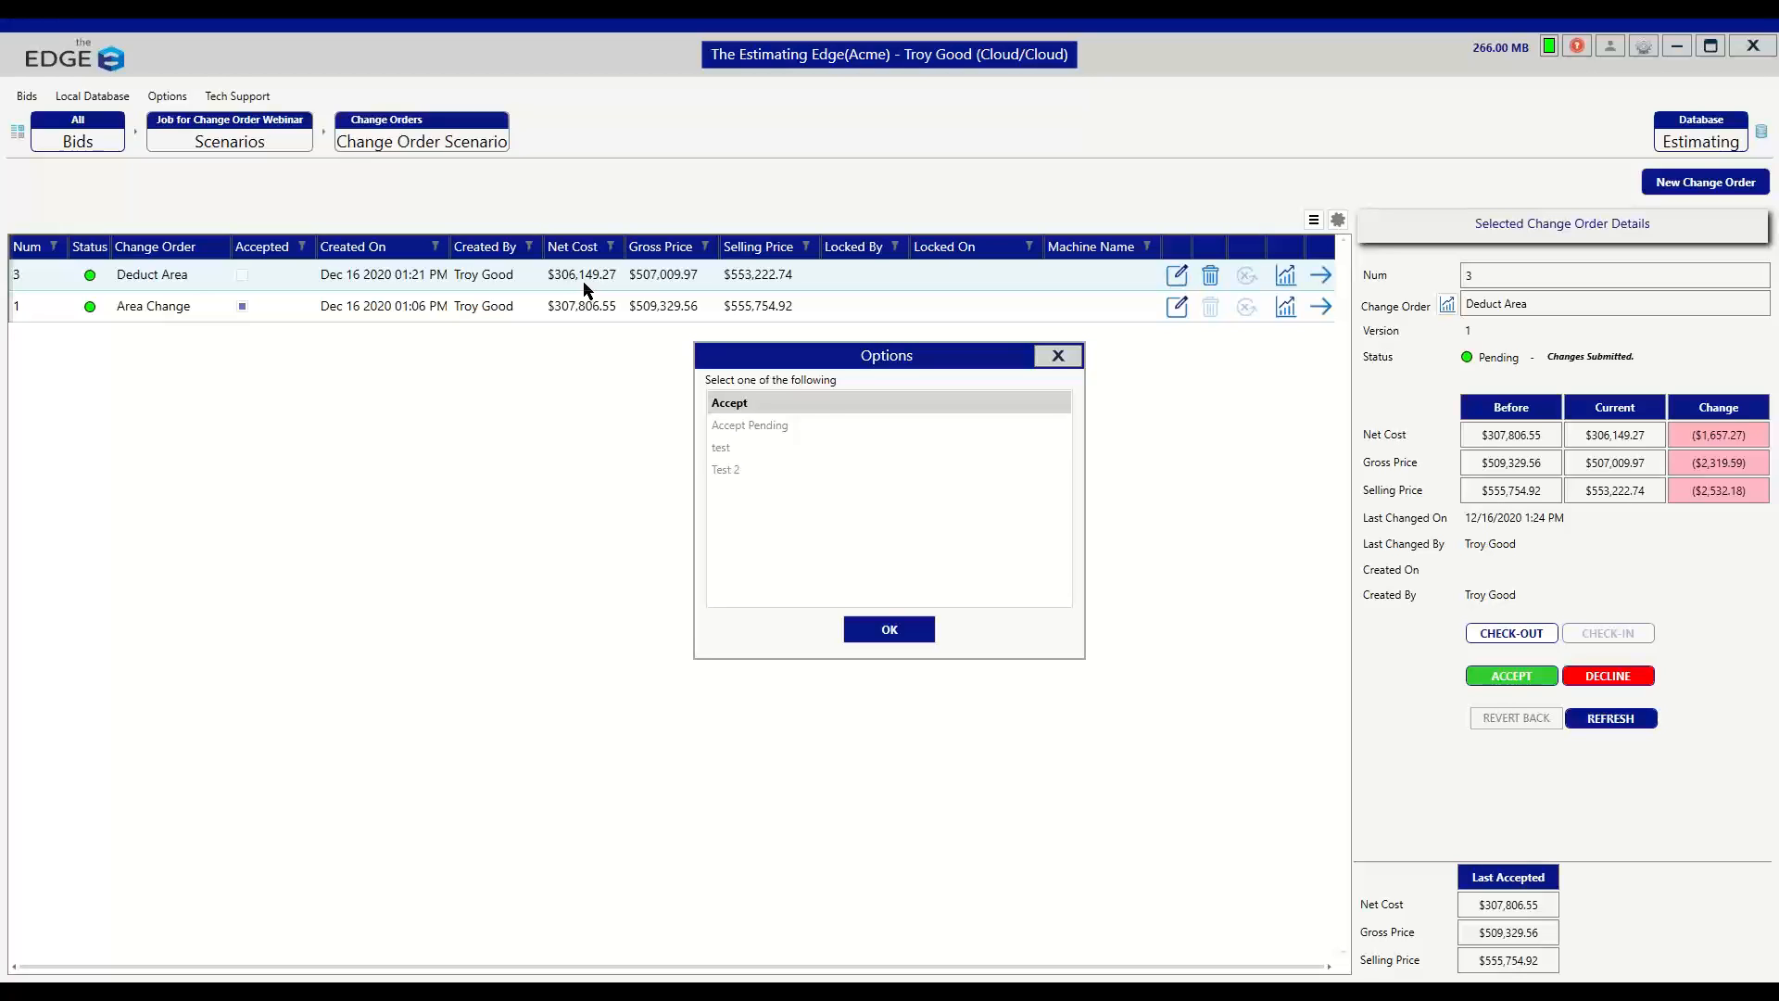
click(893, 626)
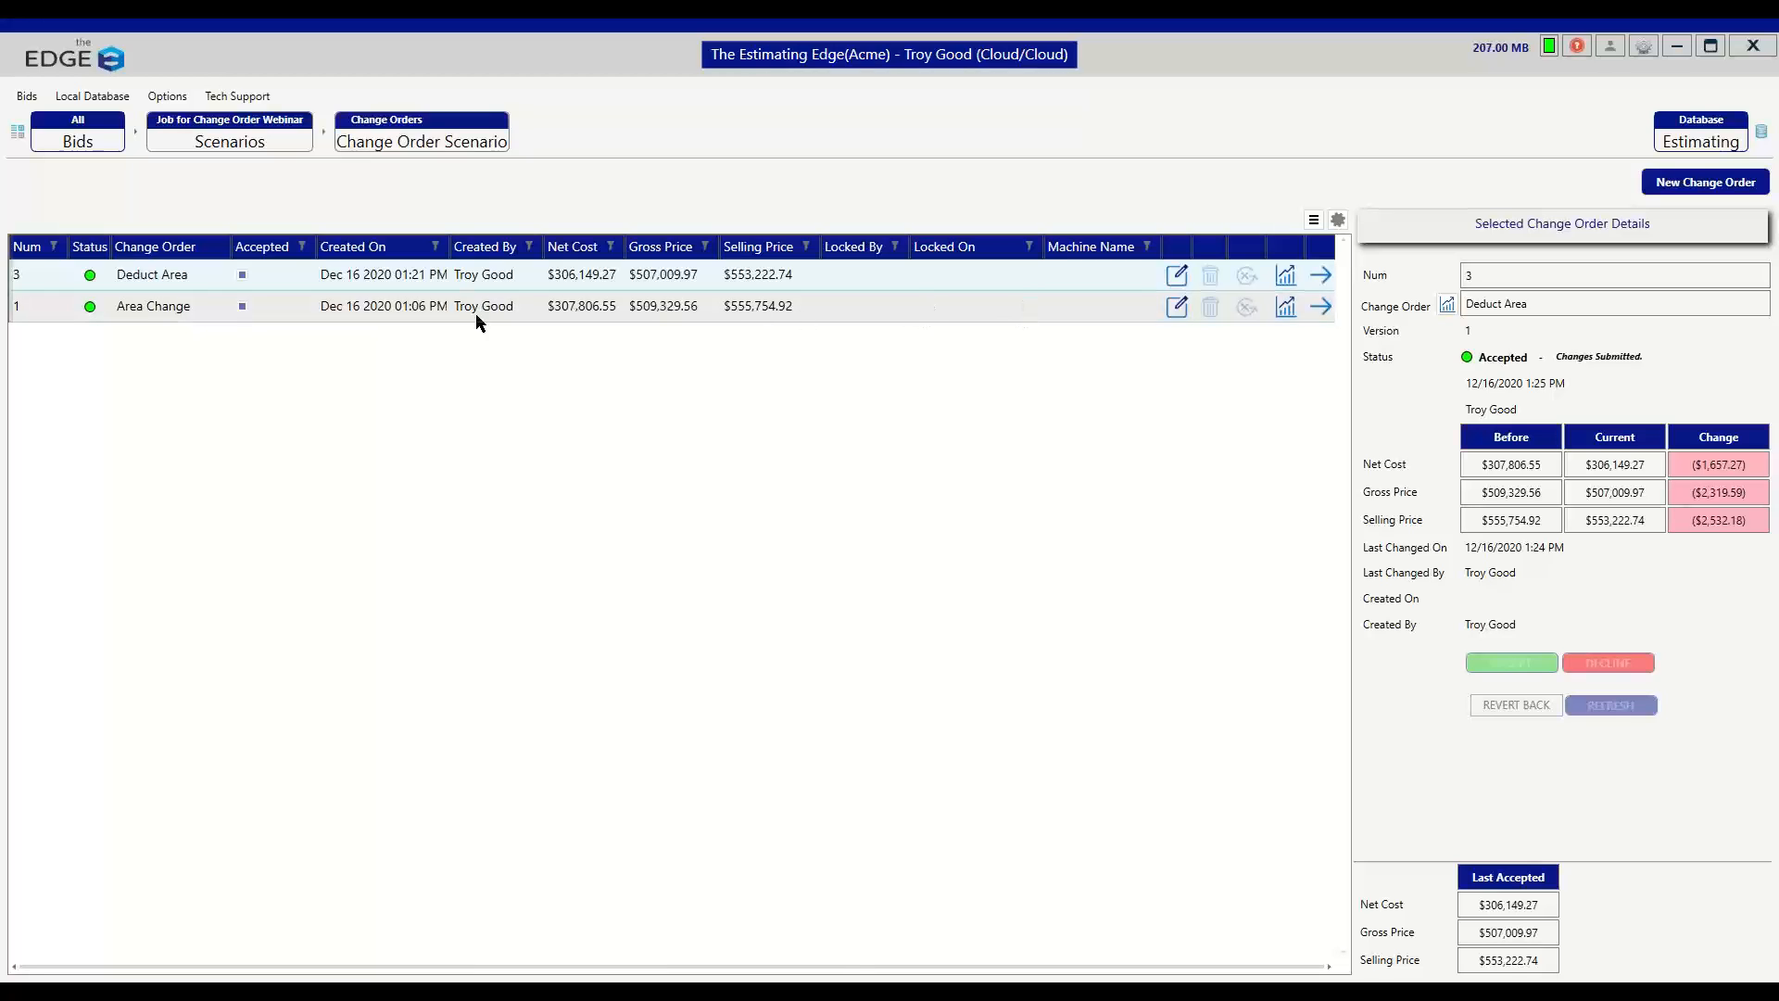
- Open the Area Change order's web report and show its change details for Roof Drawing #1
click(857, 316)
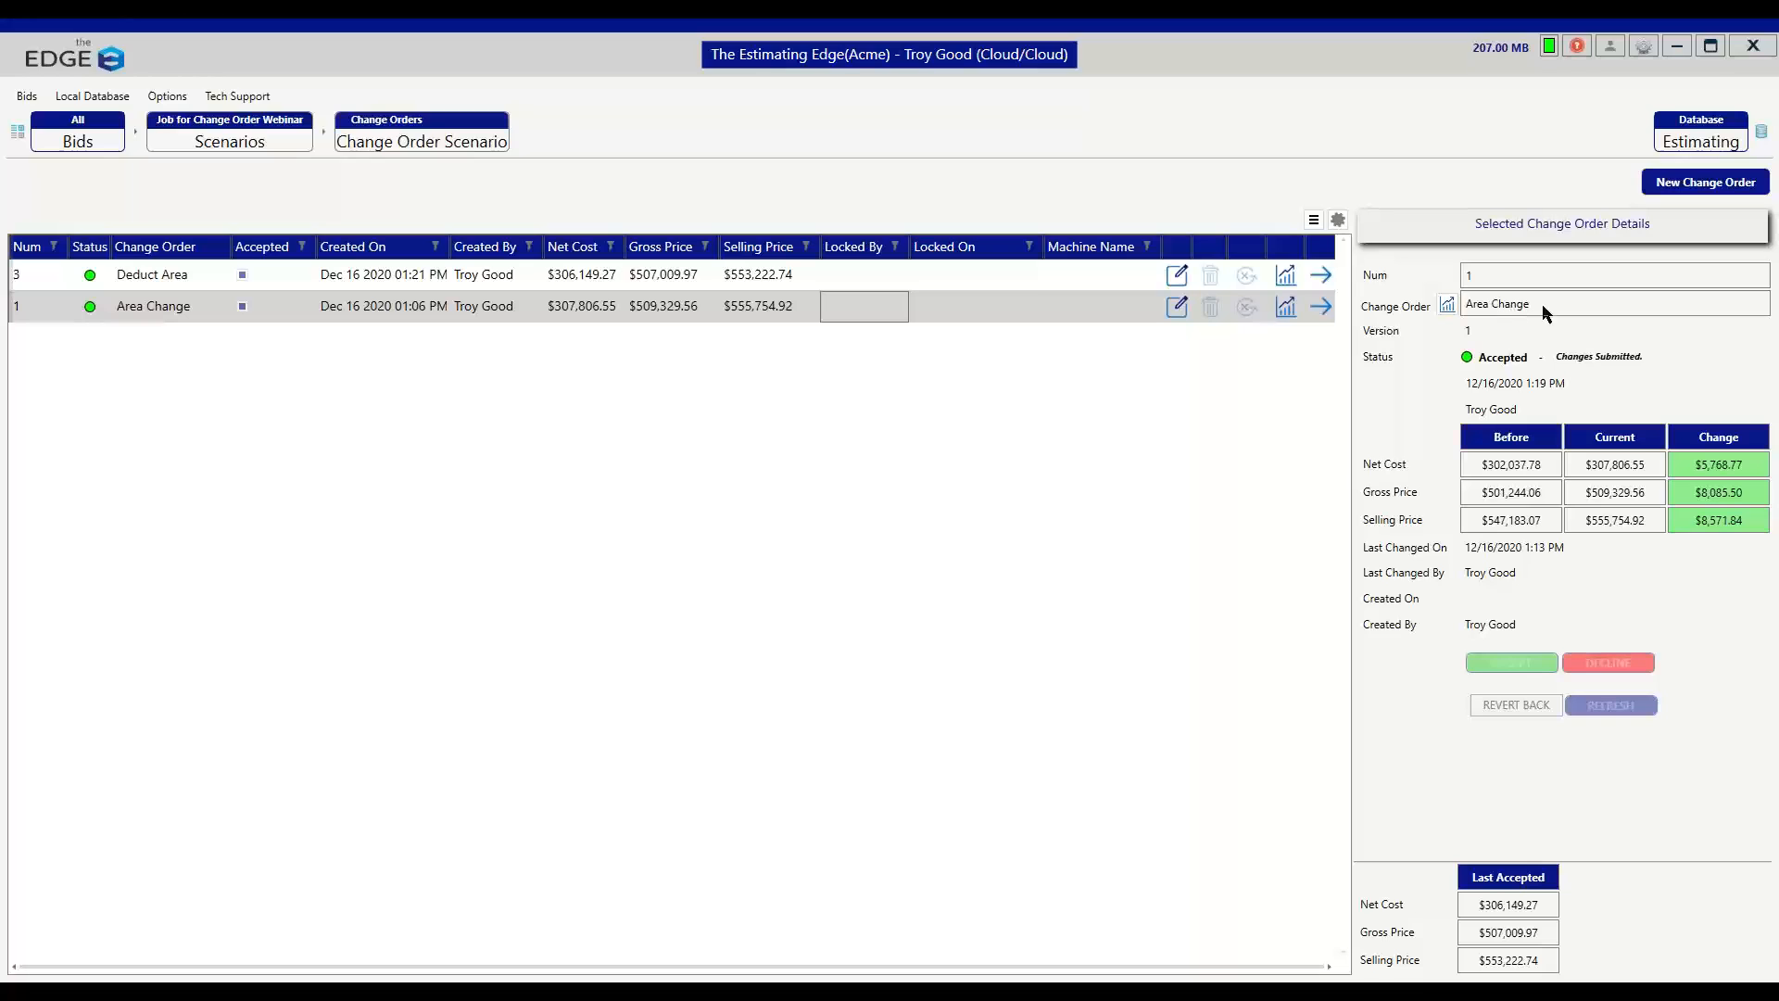
click(1448, 307)
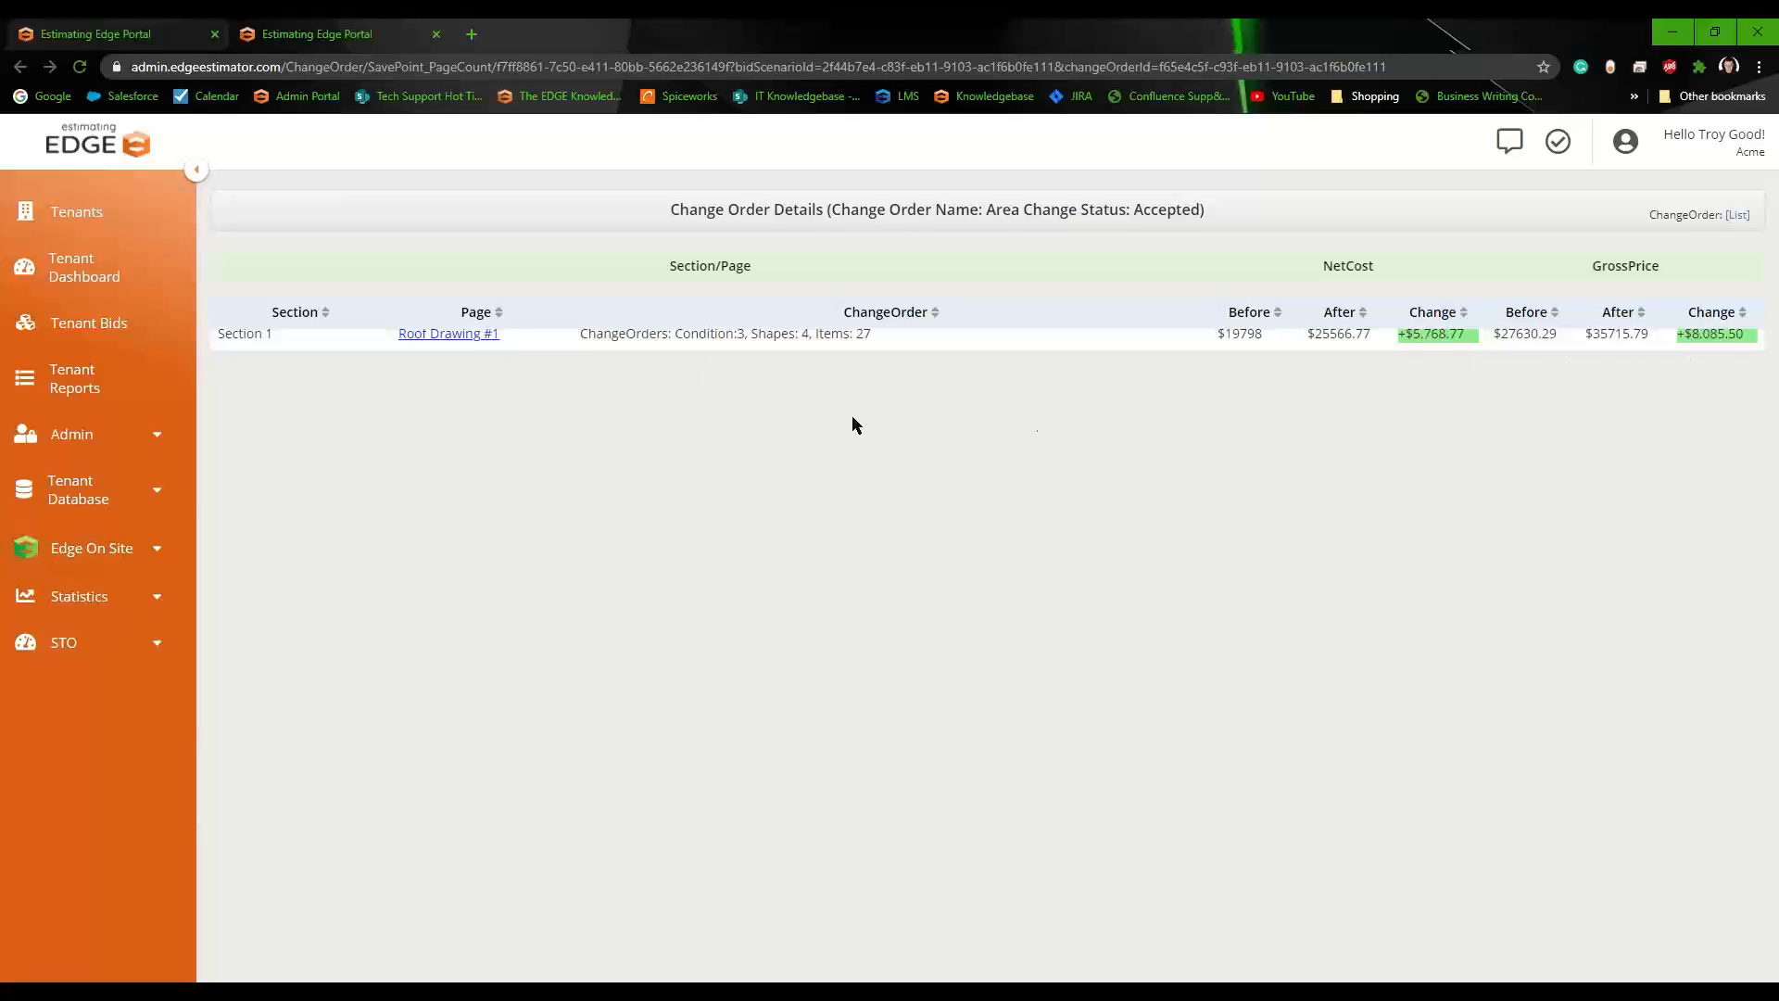
click(453, 337)
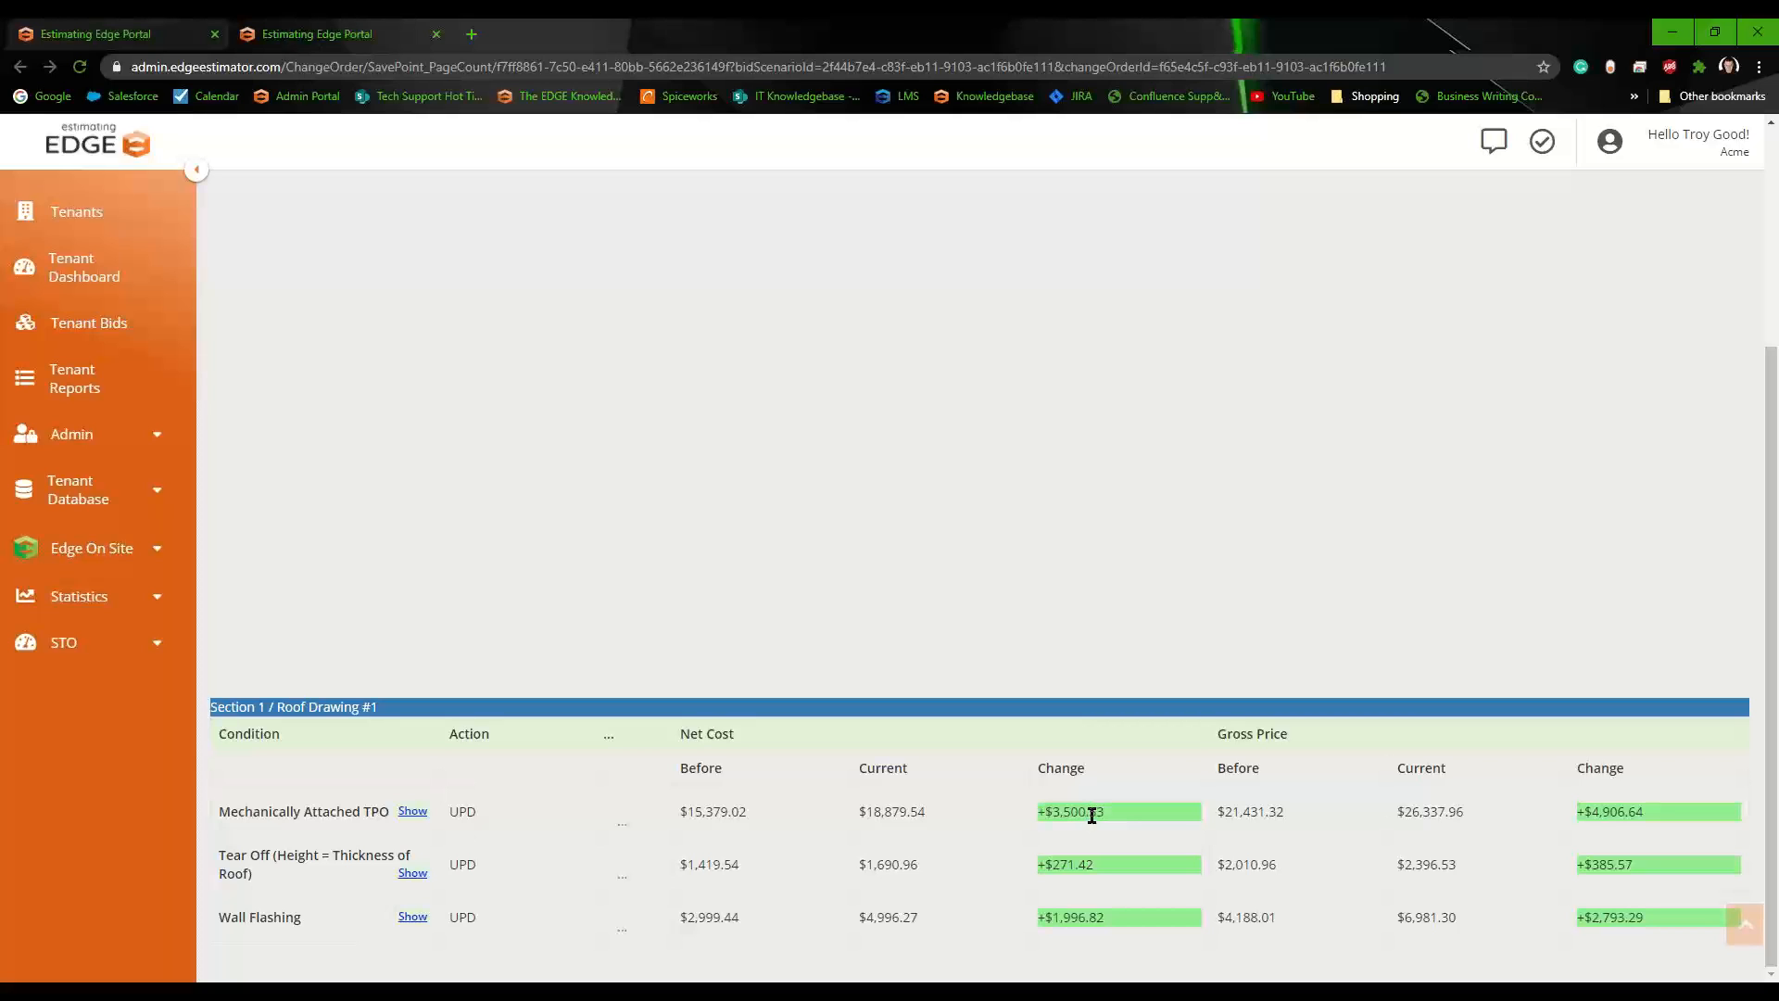
- Expand the Mechanically Attached TPO condition and examine its shape and item changes in net cost and quantity
click(415, 813)
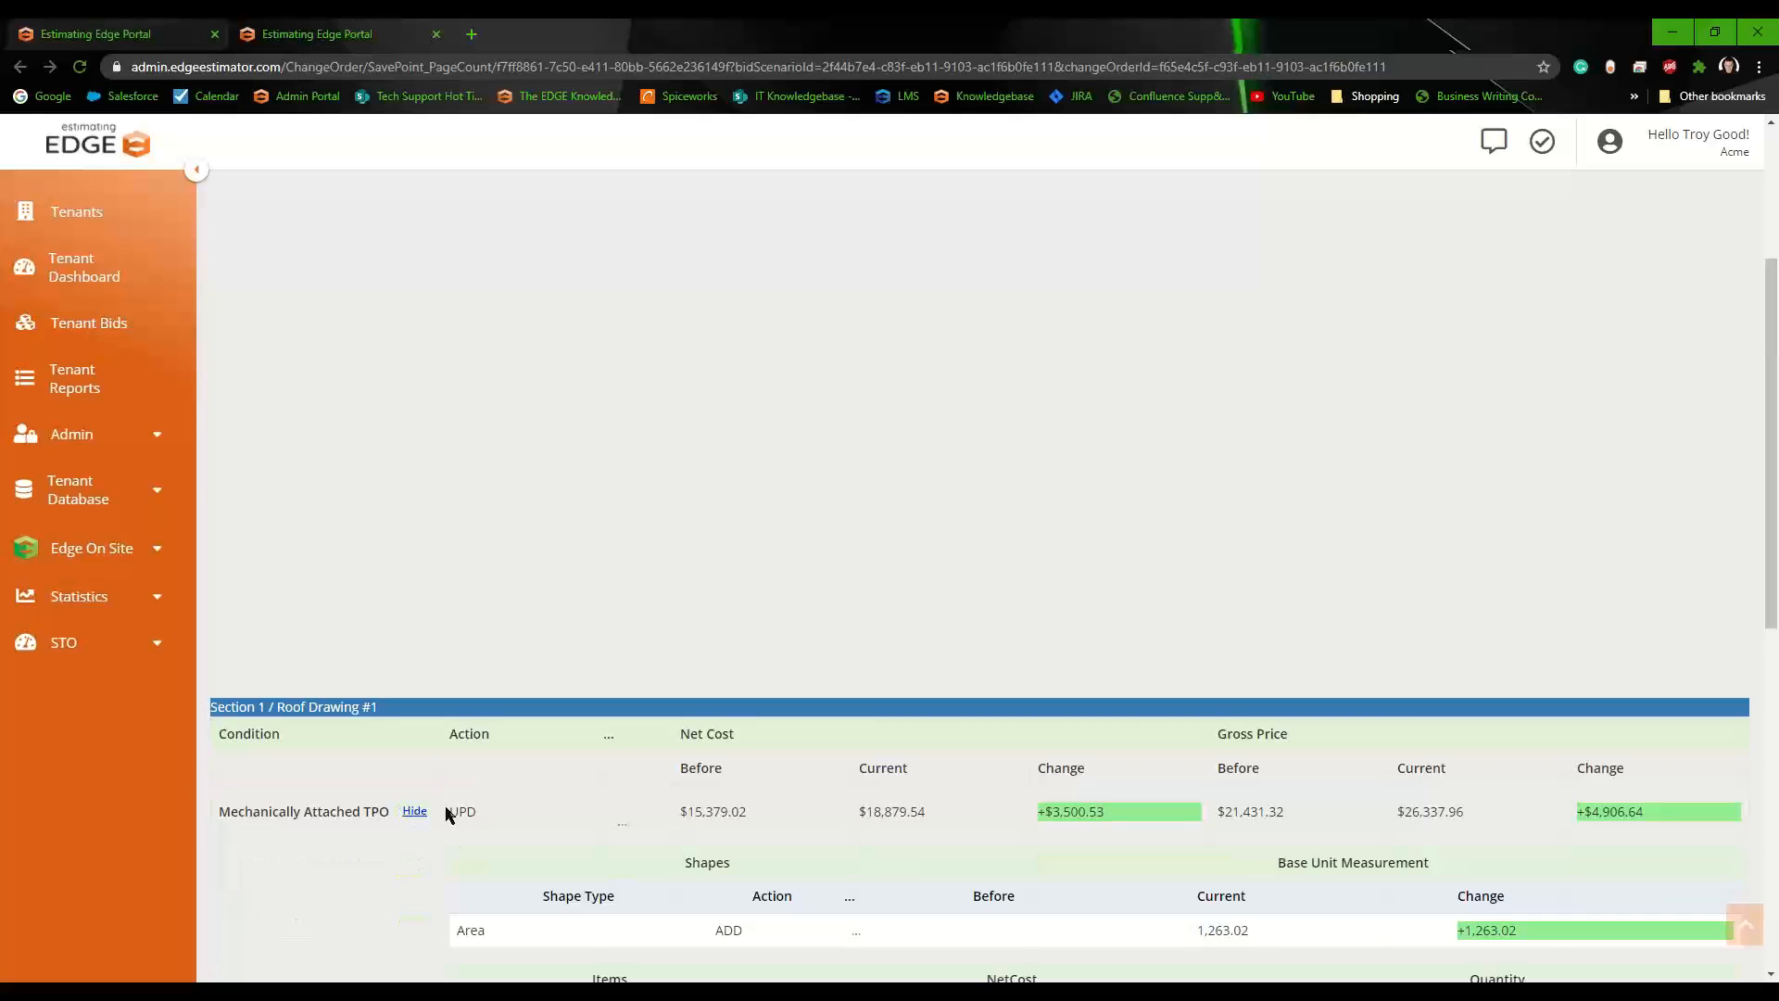
scroll(405, 861, down, 5)
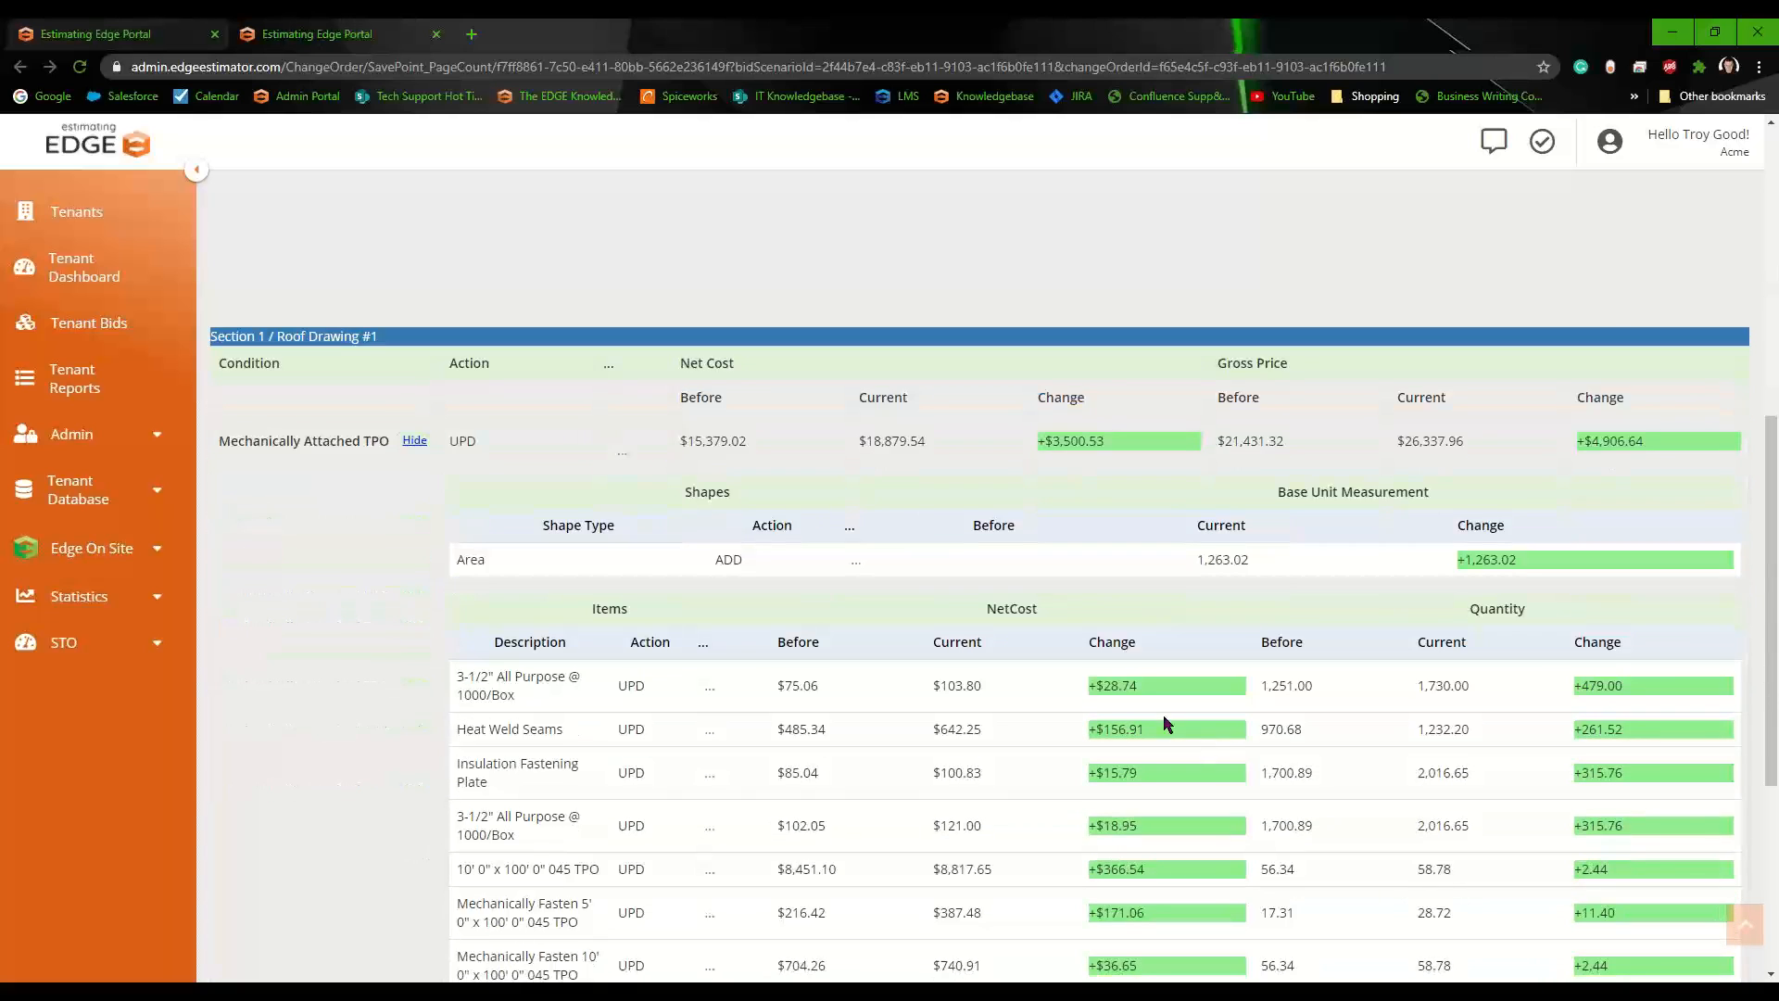
scroll(1050, 753, down, 1)
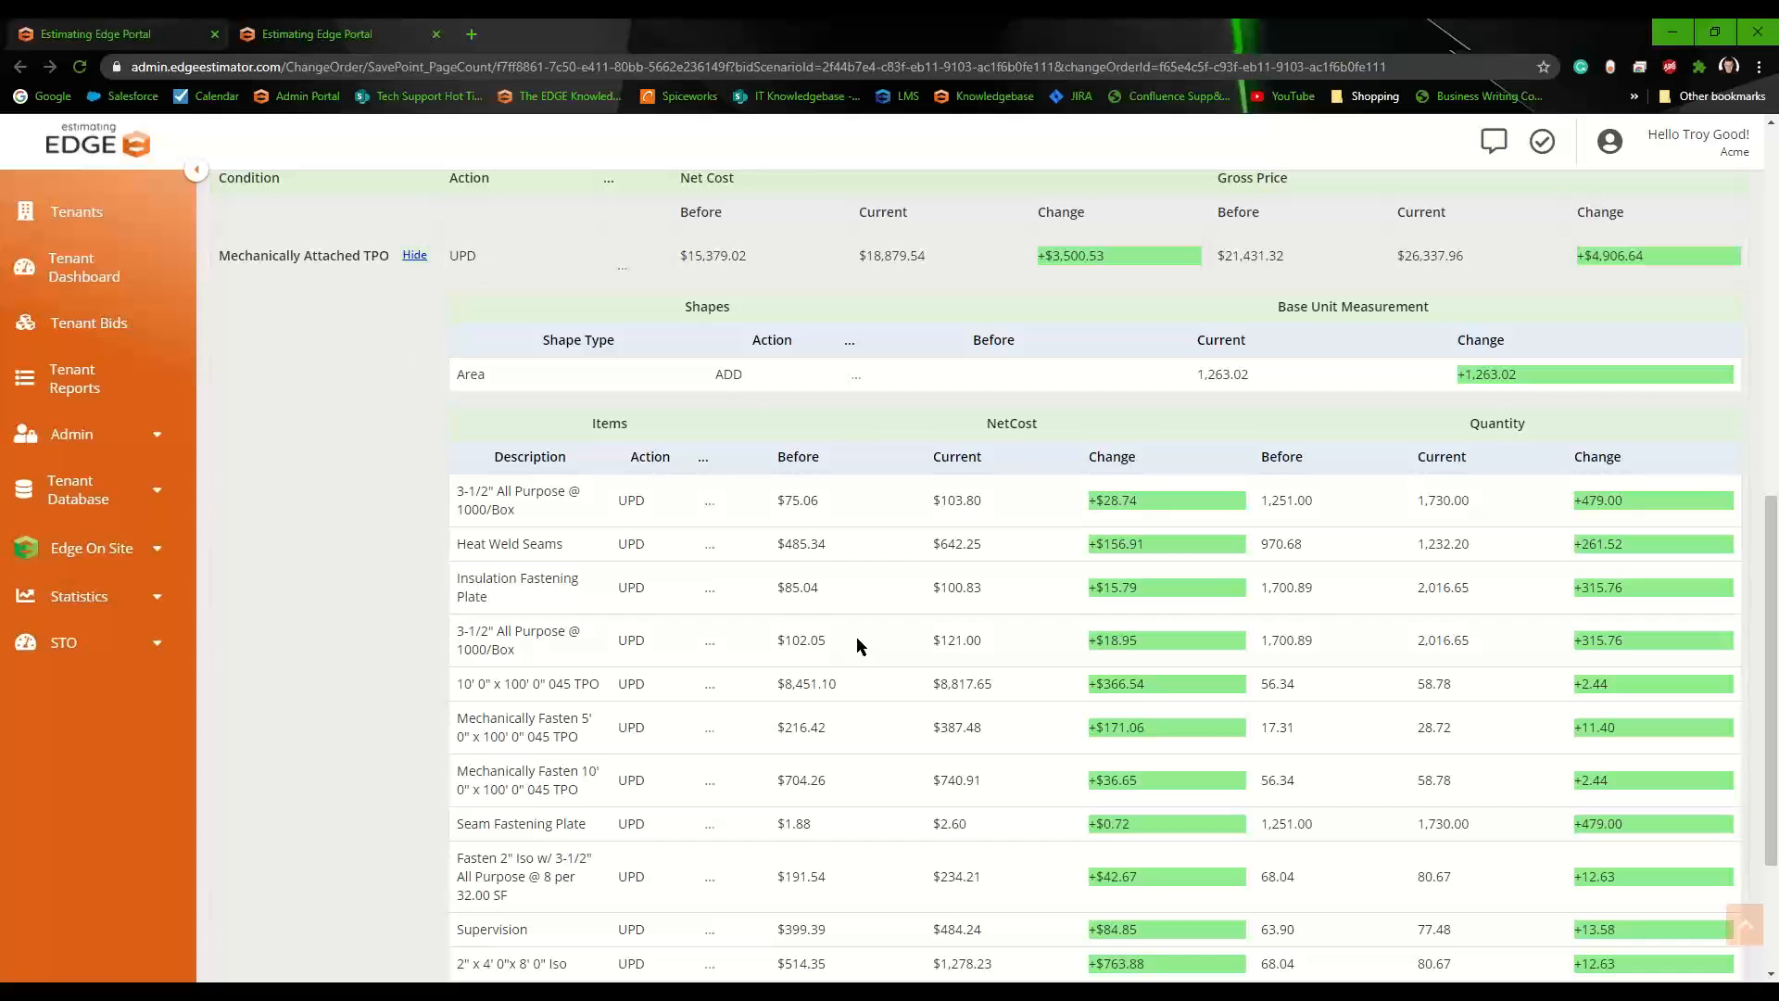
scroll(865, 606, down, 2)
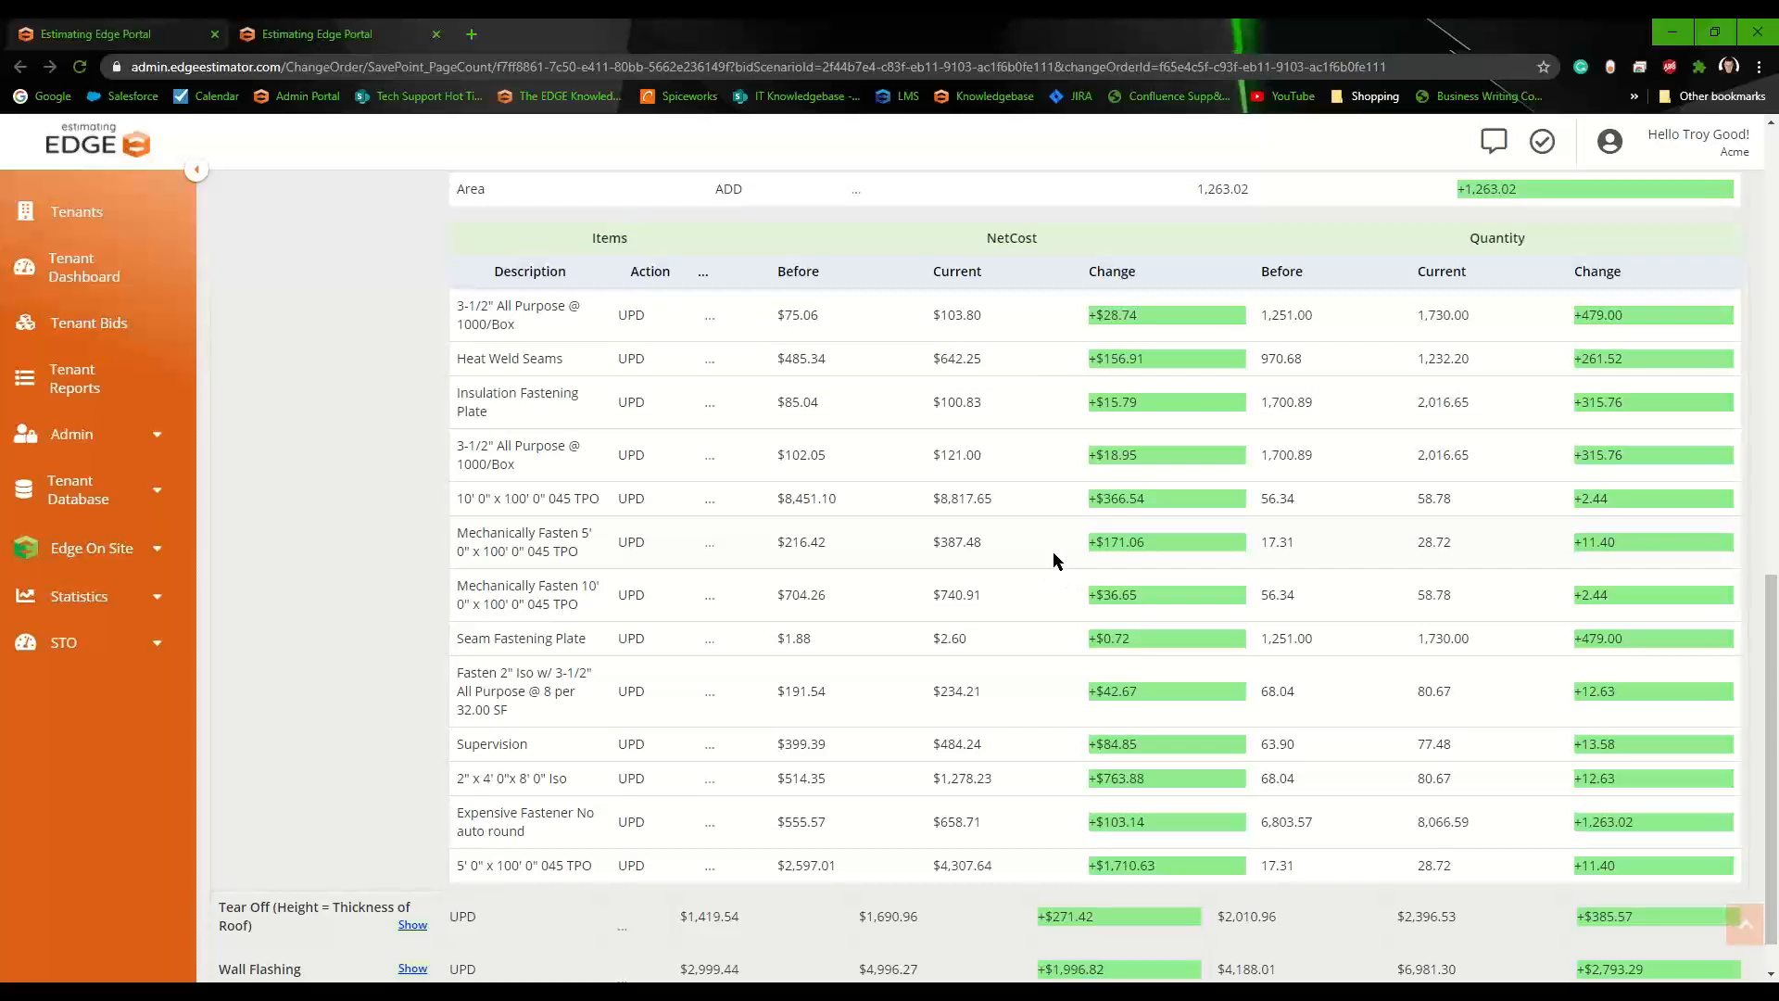
scroll(1049, 549, up, 2)
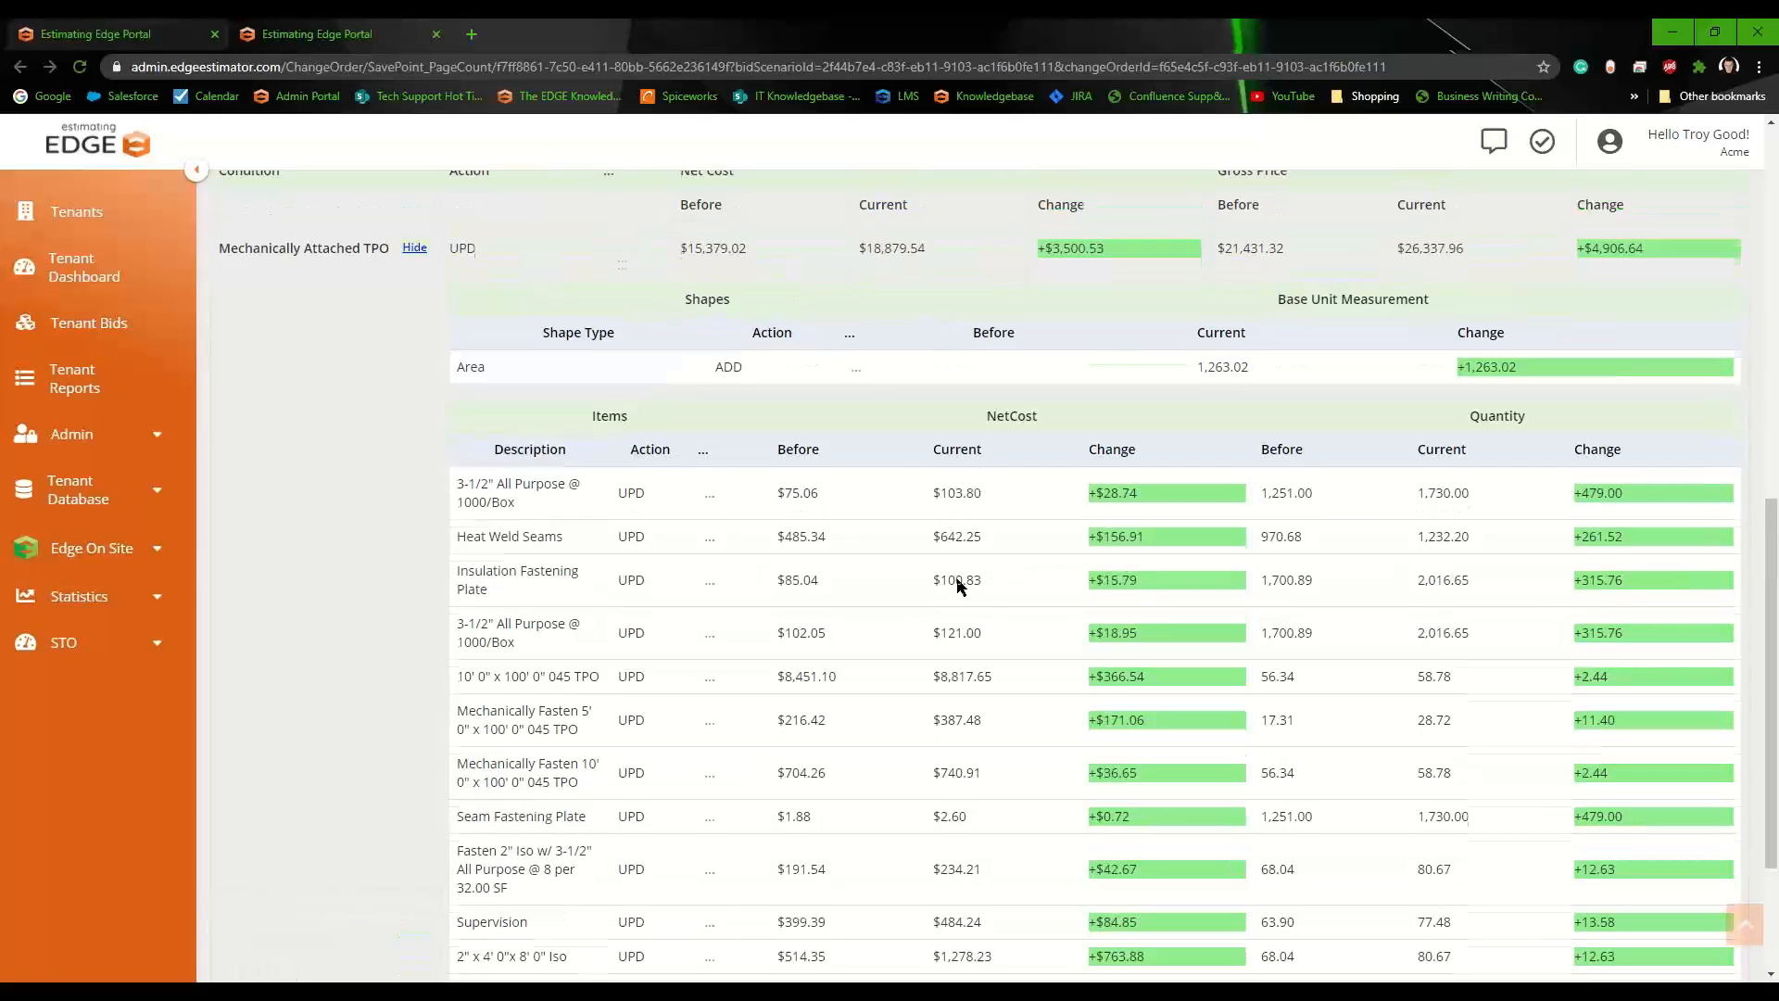
scroll(1028, 514, up, 1)
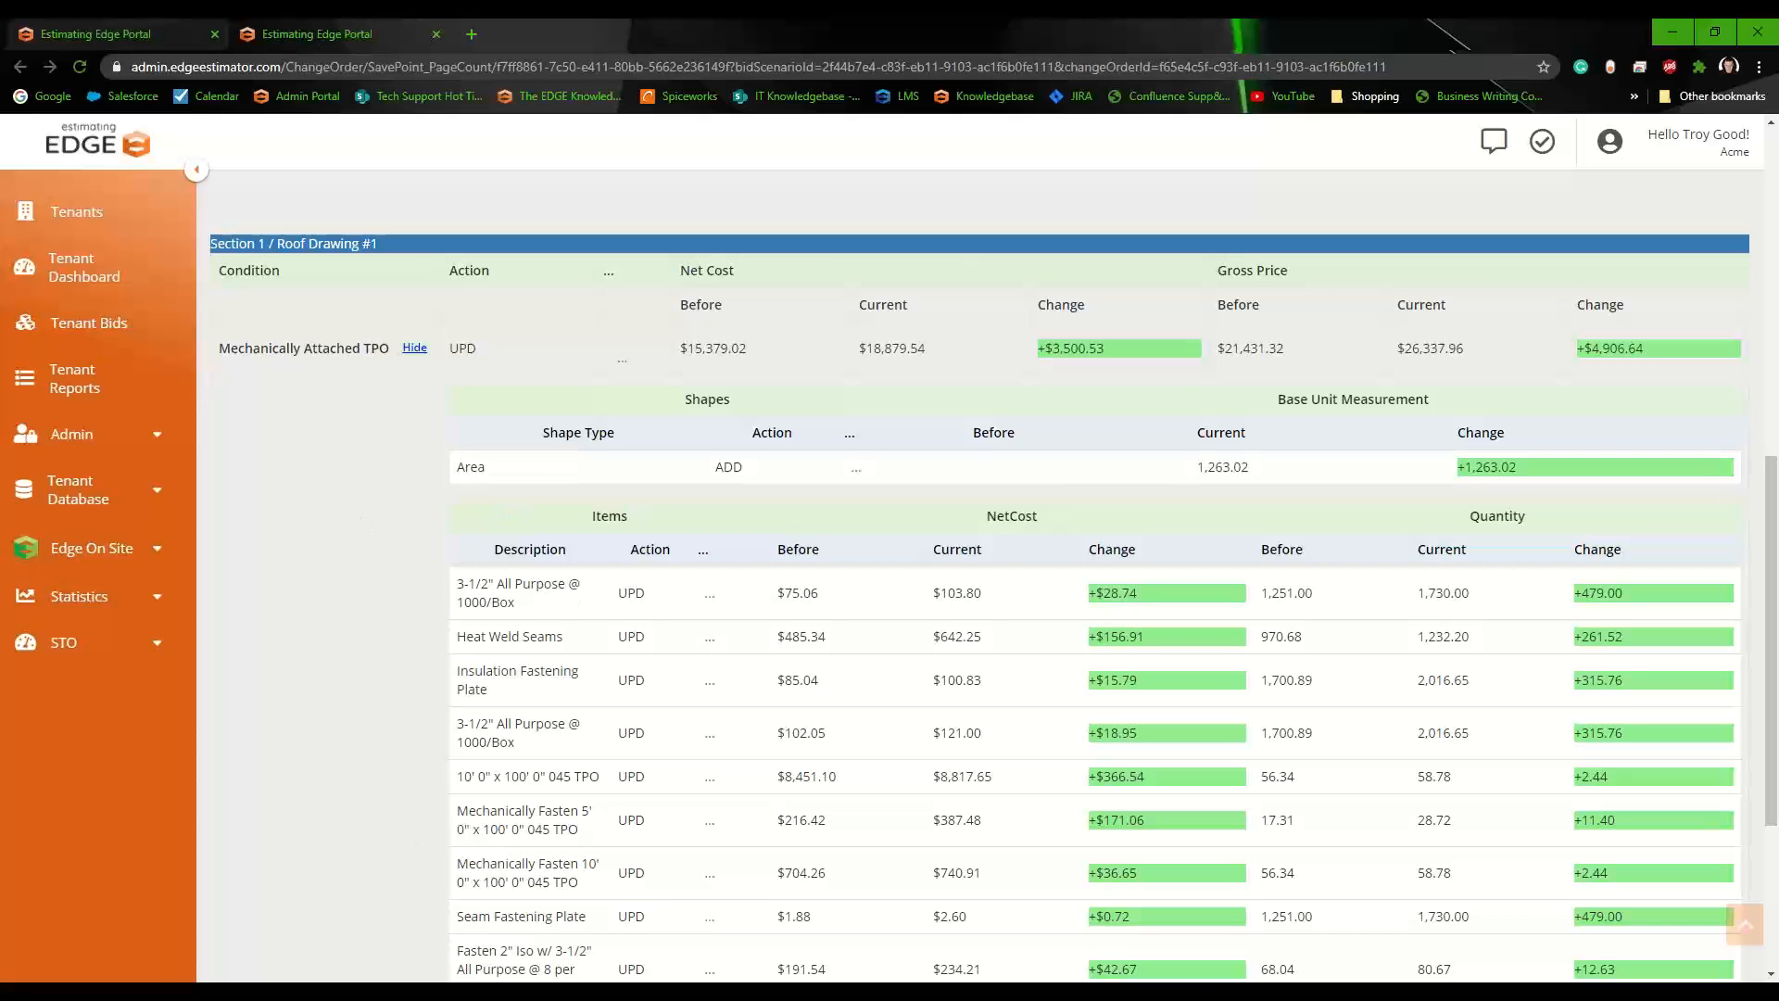
- Switch back to The EDGE, then bring up the PowerPoint slide show of the Change Orders Webinar End Slide
mouse_move(387, 992)
click(354, 941)
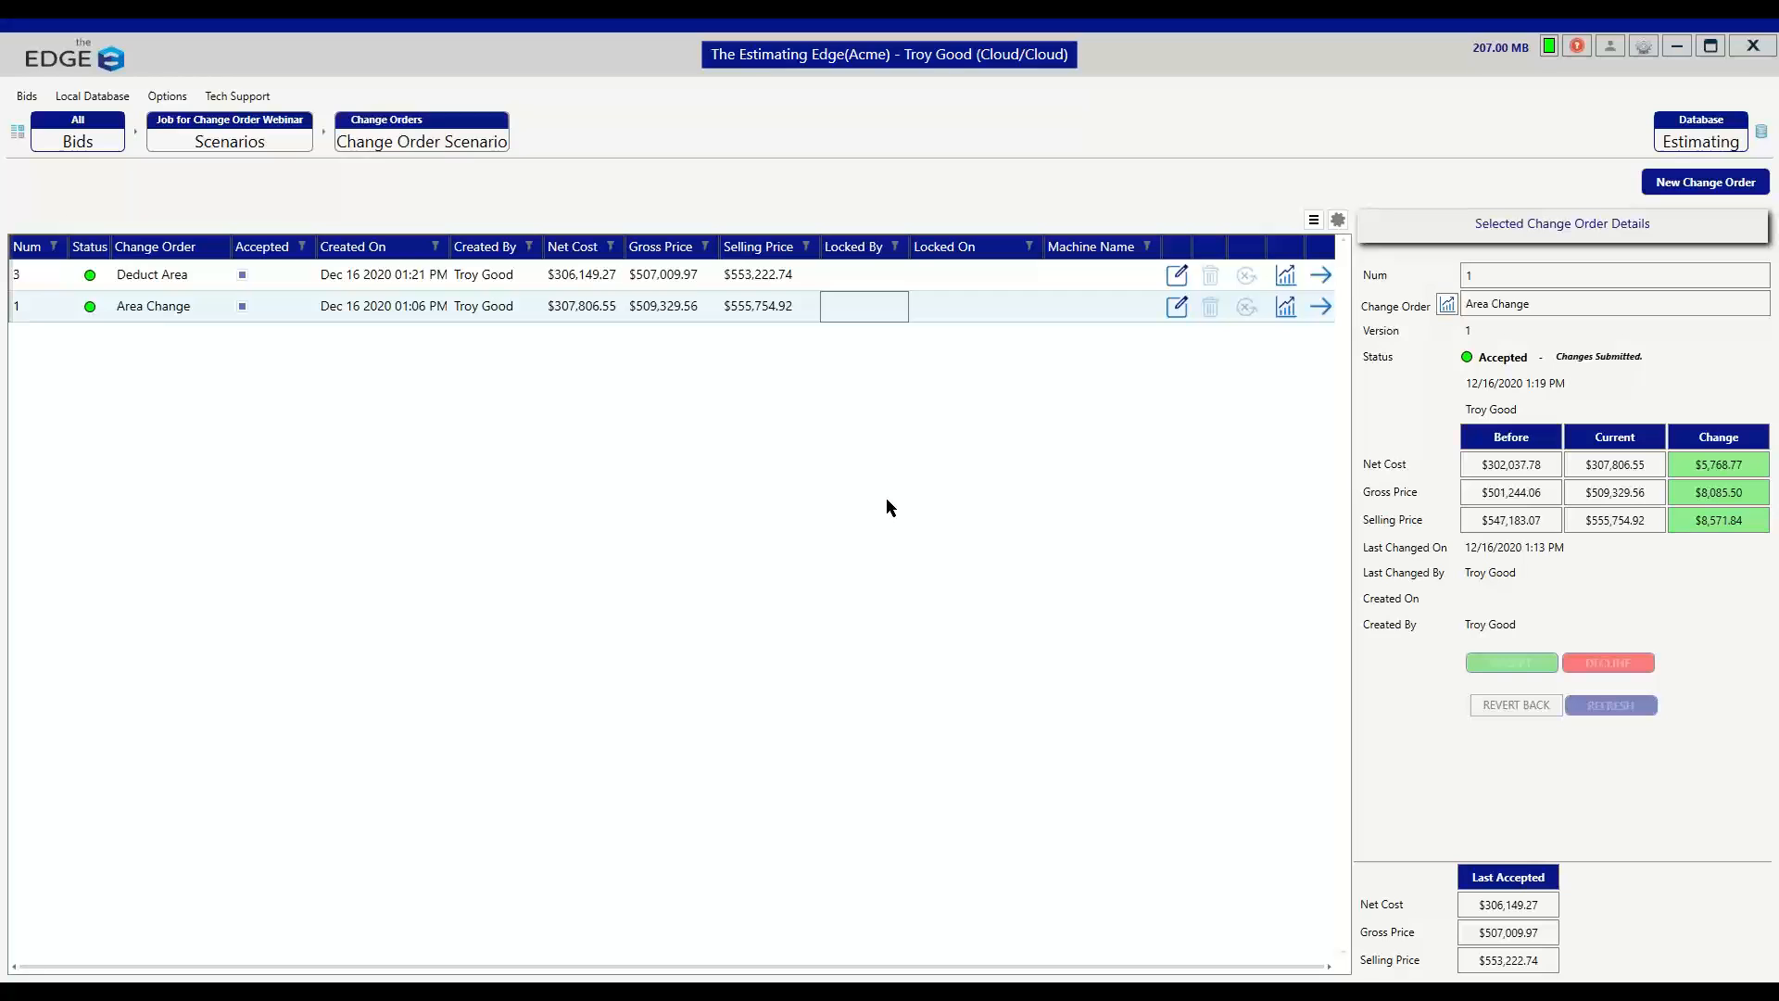
key(alt+Tab)
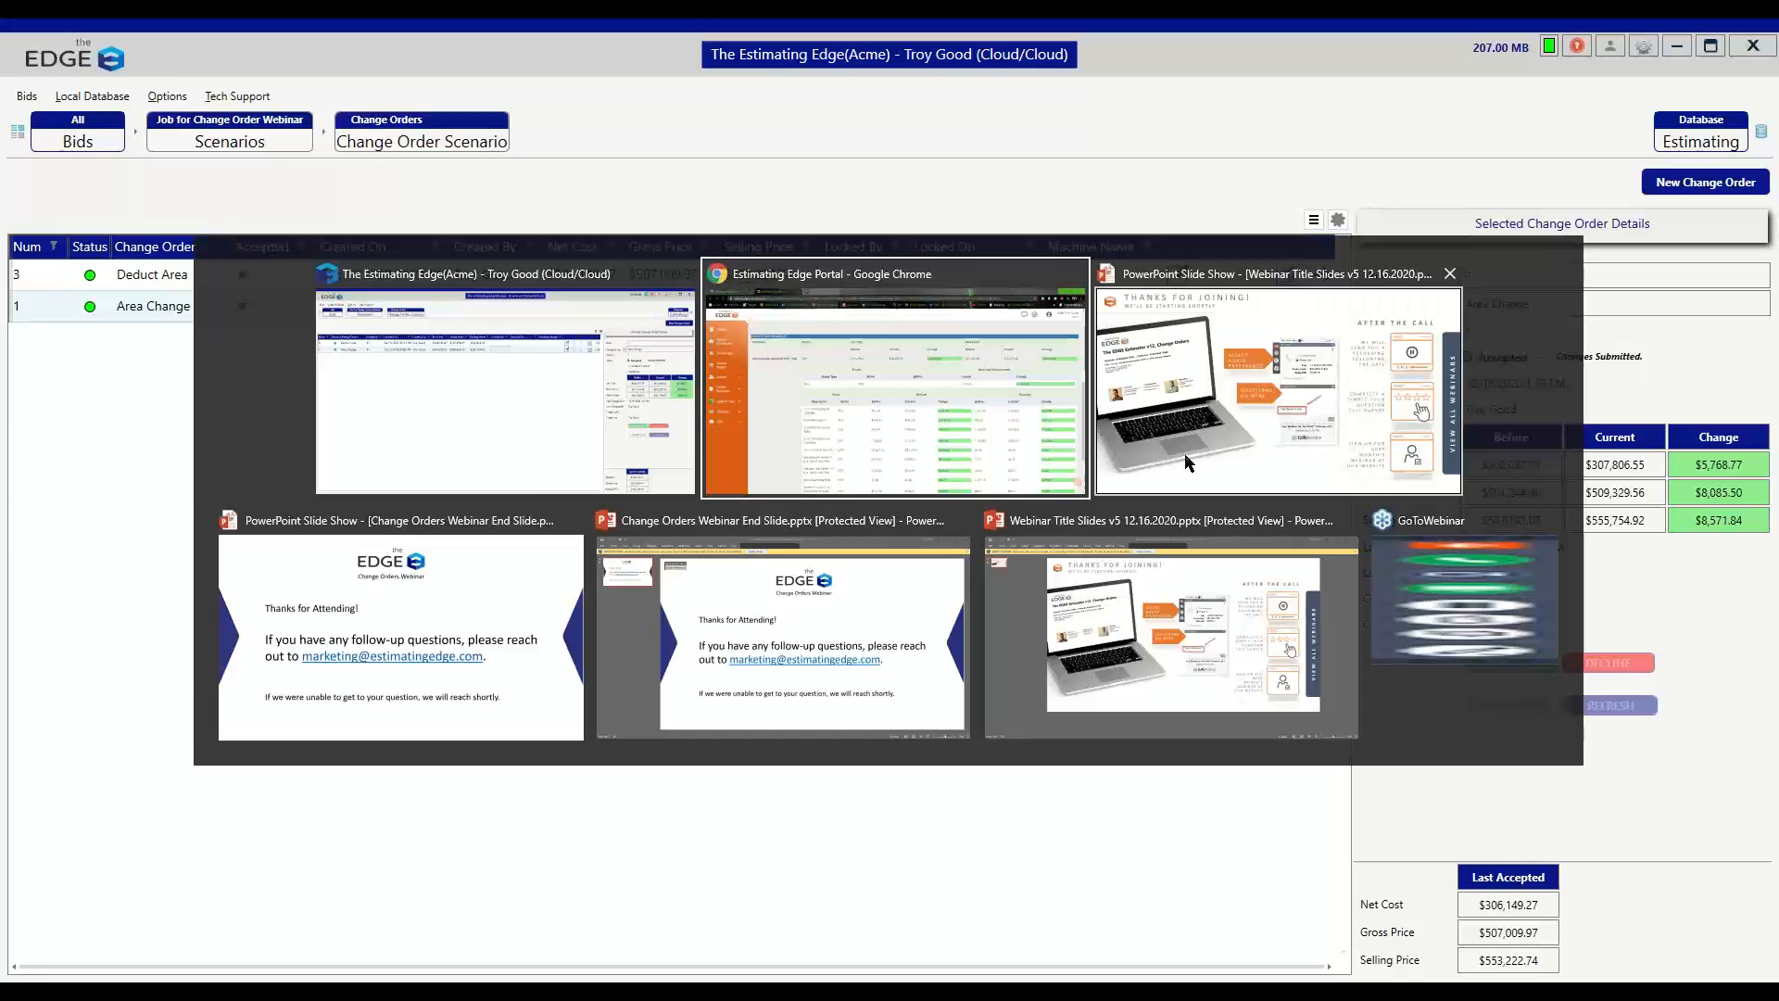
click(484, 635)
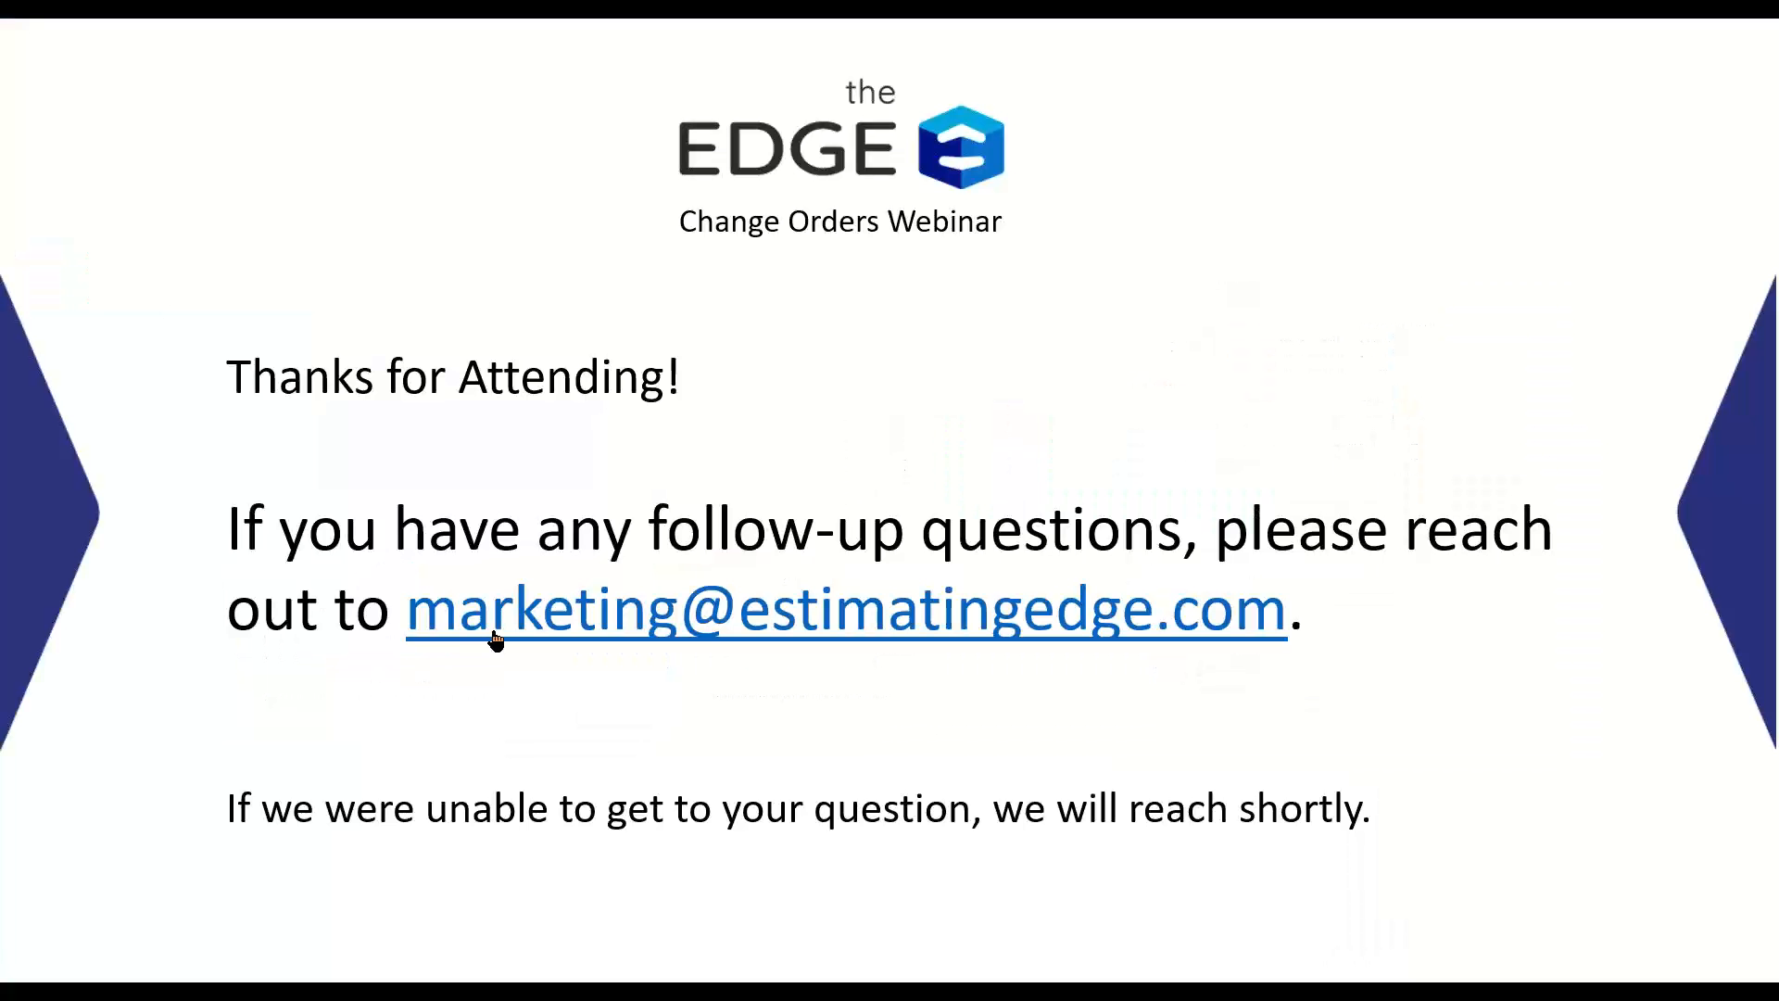